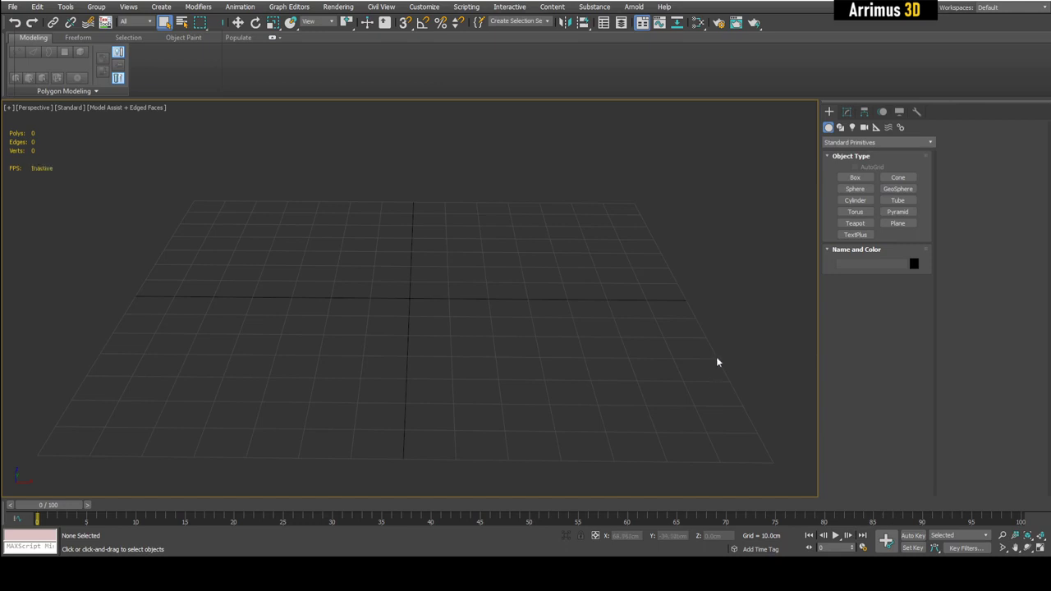
Create a plane with 4 by 4 segments and add an Edit Poly modifier to it.
{"action": "scroll", "coordinate": [656, 321], "scroll_direction": "down", "scroll_amount": 5}
{"action": "middle_click_drag", "start_coordinate": [656, 321], "coordinate": [688, 289], "text": "alt"}
{"action": "scroll", "coordinate": [682, 310], "scroll_direction": "up", "scroll_amount": 3}
{"action": "left_click", "coordinate": [897, 223]}
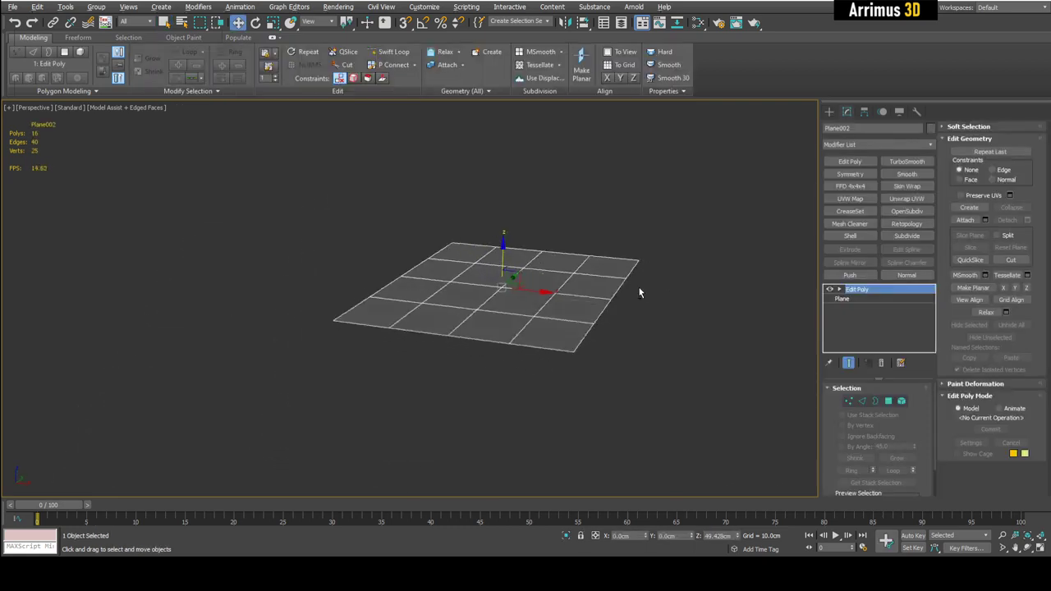
{"action": "scroll", "coordinate": [638, 291], "scroll_direction": "up", "scroll_amount": 3}
Extend the border edges along one side of the plane outward and down as a new row of faces forming a sloped flap.
{"action": "key", "text": "2"}
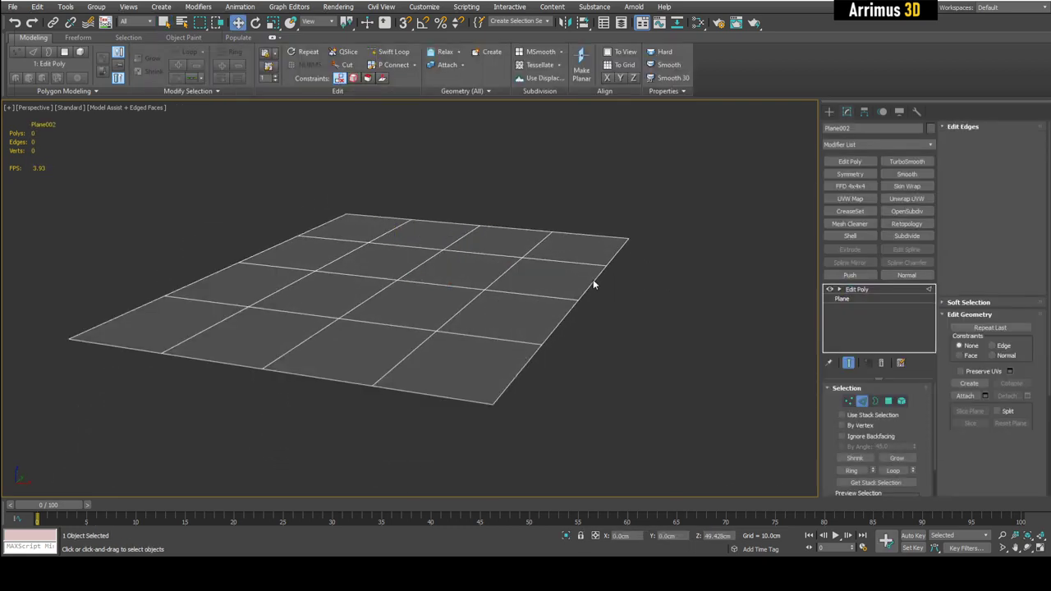
{"action": "double_click", "coordinate": [593, 290]}
{"action": "middle_click_drag", "start_coordinate": [613, 294], "coordinate": [606, 275], "text": "alt"}
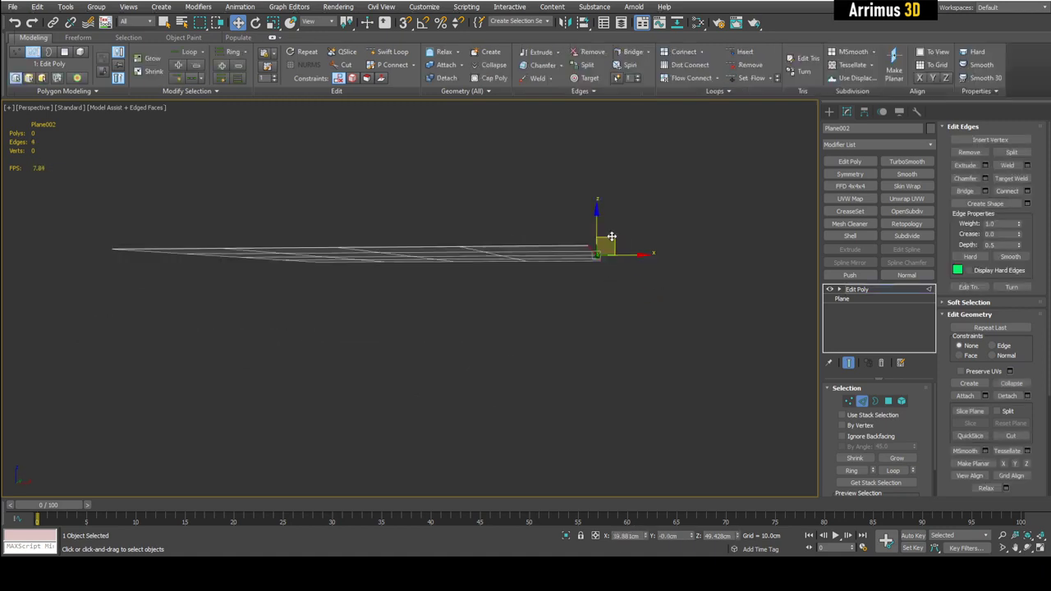
{"action": "left_click_drag", "start_coordinate": [612, 237], "coordinate": [655, 374]}
{"action": "middle_click_drag", "start_coordinate": [654, 375], "coordinate": [628, 357], "text": "alt"}
{"action": "key", "text": "q"}
{"action": "left_click", "coordinate": [566, 351]}
{"action": "middle_click_drag", "start_coordinate": [563, 352], "coordinate": [640, 309]}
{"action": "scroll", "coordinate": [638, 309], "scroll_direction": "down", "scroll_amount": 4}
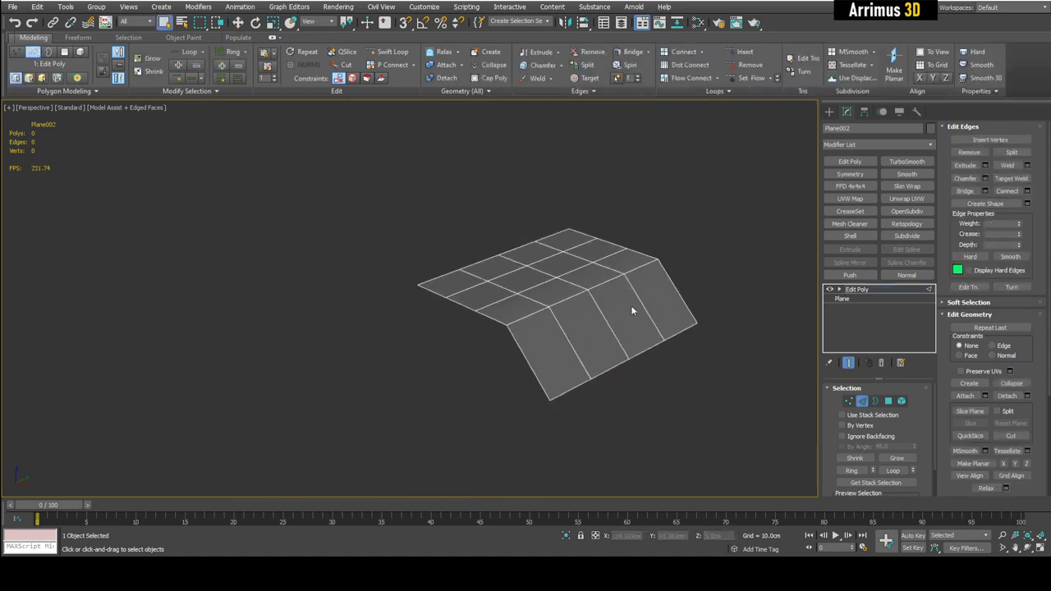
Cut a line from the flap's lower border diagonally up across the bend, and along the flat face to the end border.
{"action": "scroll", "coordinate": [630, 304], "scroll_direction": "up", "scroll_amount": 2}
{"action": "key", "text": "alt+c"}
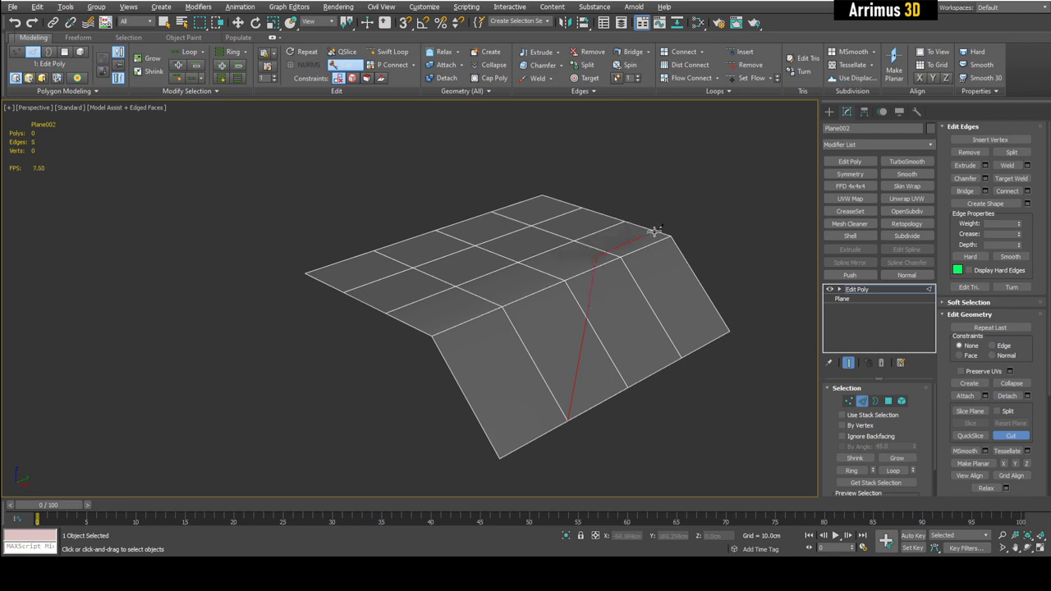
{"action": "right_click", "coordinate": [665, 253]}
{"action": "key", "text": "1"}
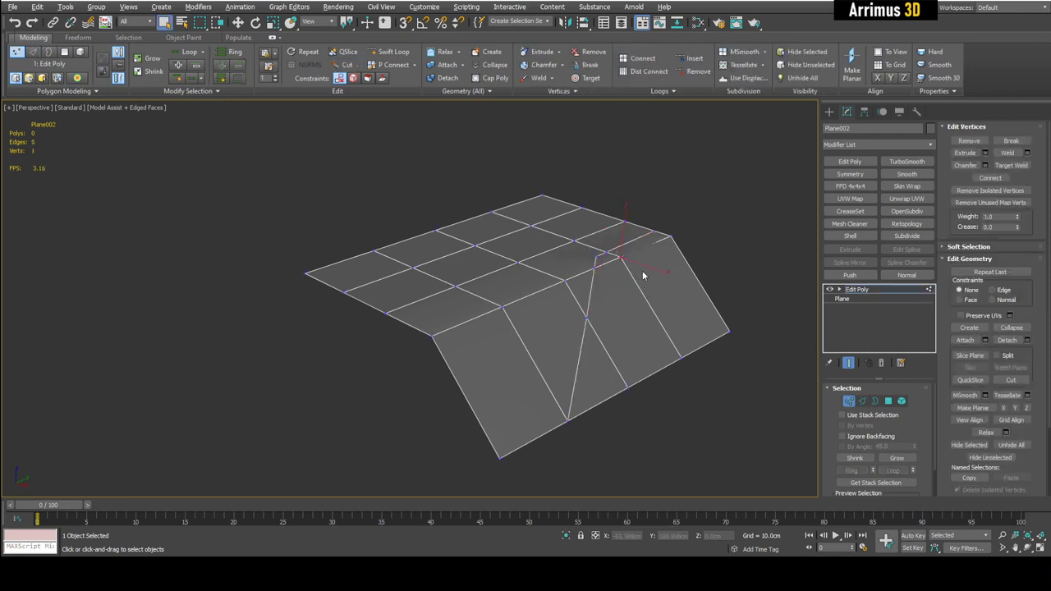
{"action": "mouse_move", "coordinate": [643, 276]}
{"action": "middle_mouse_down", "text": "alt"}
{"action": "mouse_move", "coordinate": [659, 333]}
{"action": "mouse_move", "coordinate": [621, 311]}
{"action": "mouse_move", "coordinate": [647, 291]}
{"action": "middle_mouse_up", "text": "alt"}
{"action": "scroll", "coordinate": [625, 314], "scroll_direction": "down", "scroll_amount": 3}
{"action": "key", "text": "1"}
Add a Symmetry modifier mirroring the shape on the X axis.
{"action": "left_click", "coordinate": [851, 175]}
{"action": "middle_click_drag", "start_coordinate": [745, 212], "coordinate": [746, 218]}
{"action": "scroll", "coordinate": [746, 218], "scroll_direction": "up", "scroll_amount": 3}
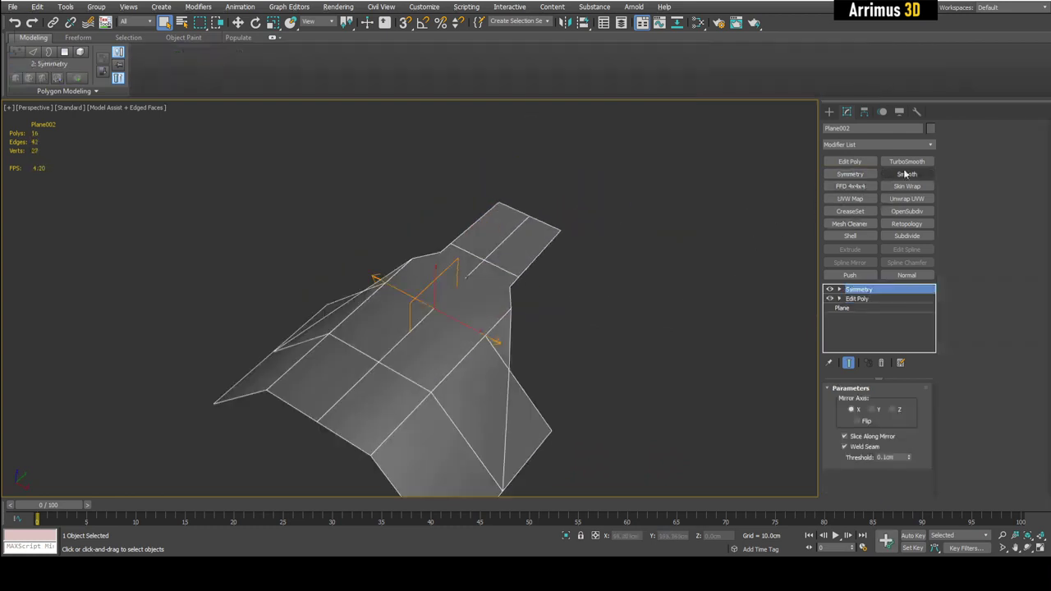
Add a TurboSmooth modifier with 2 iterations and Isoline Display enabled.
{"action": "left_click", "coordinate": [906, 161]}
{"action": "left_click", "coordinate": [912, 405]}
{"action": "middle_click_drag", "start_coordinate": [661, 365], "coordinate": [701, 343]}
{"action": "left_click", "coordinate": [880, 435]}
{"action": "middle_click_drag", "start_coordinate": [755, 375], "coordinate": [741, 346], "text": "alt"}
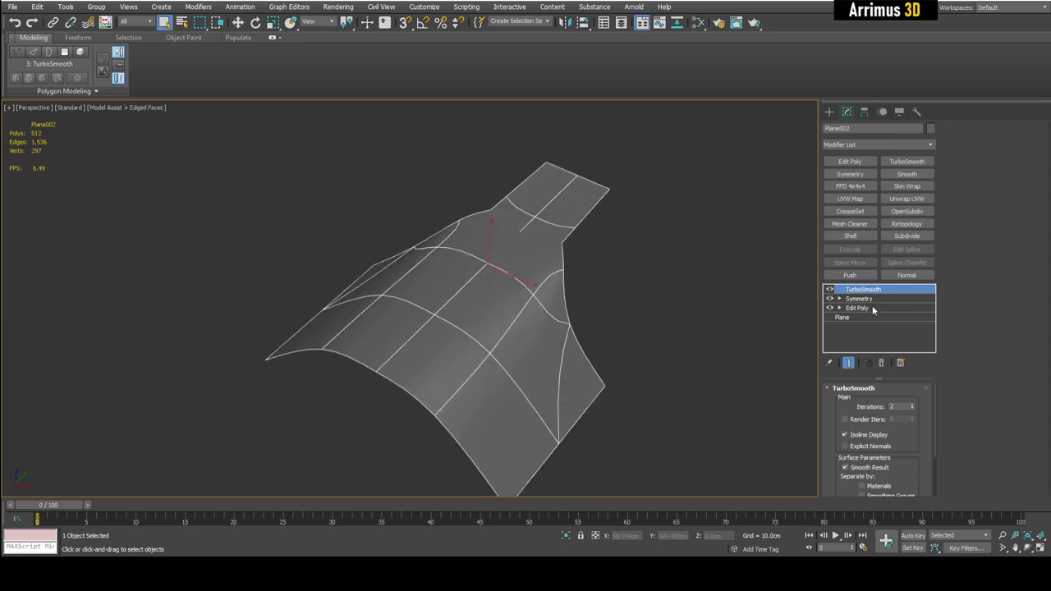
Add an Edit Poly modifier below Symmetry and delete the leftover corner triangle outside the flap's diagonal cut.
{"action": "left_click", "coordinate": [856, 308]}
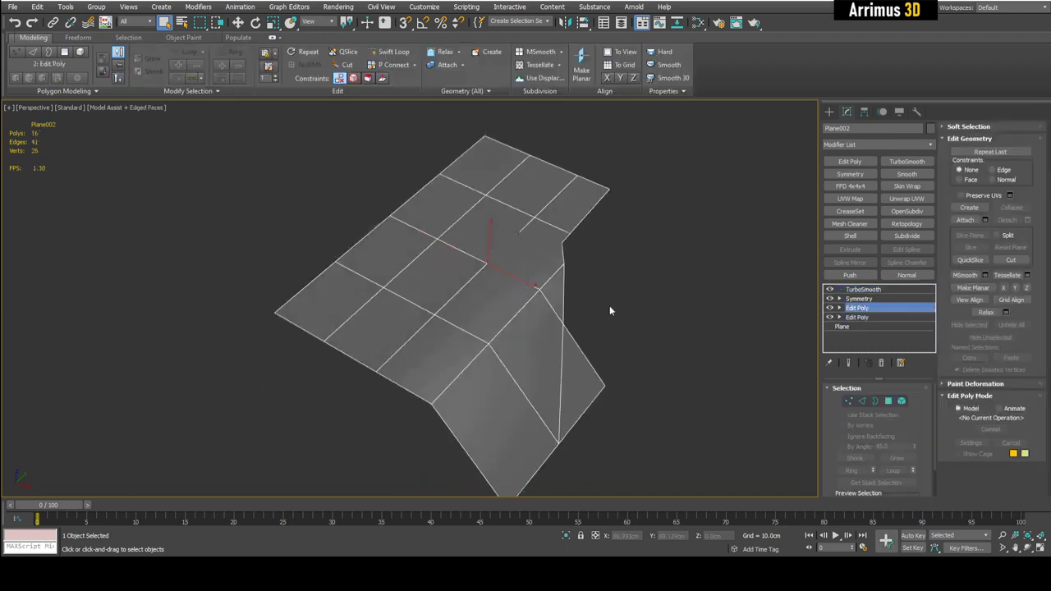
{"action": "scroll", "coordinate": [609, 305], "scroll_direction": "up", "scroll_amount": 4}
{"action": "key", "text": "1"}
{"action": "scroll", "coordinate": [624, 296], "scroll_direction": "down", "scroll_amount": 4}
{"action": "middle_click_drag", "start_coordinate": [624, 296], "coordinate": [595, 403], "text": "alt"}
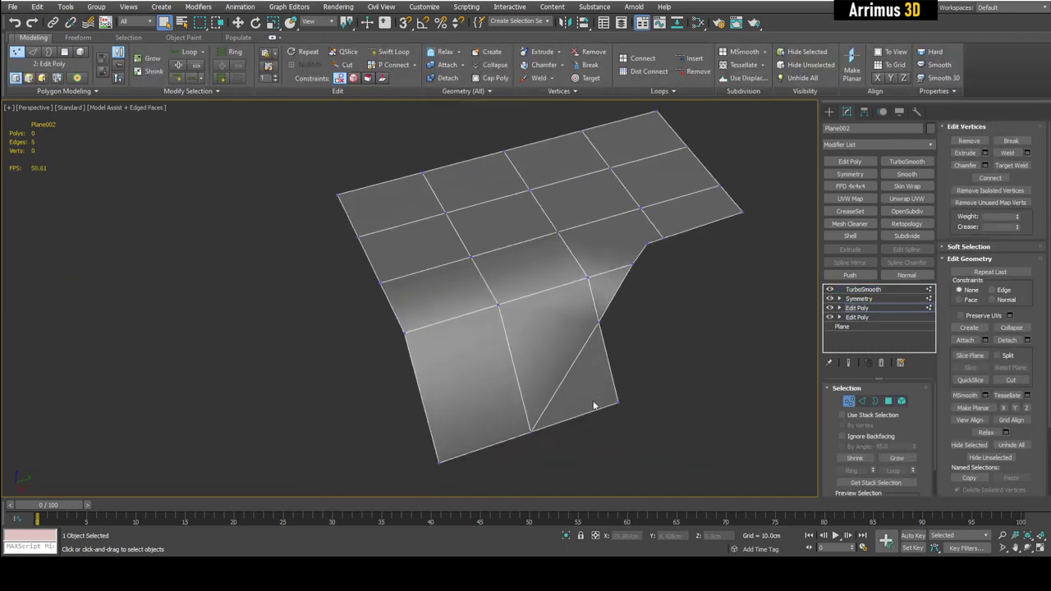
{"action": "key", "text": "ctrl+z"}
{"action": "key", "text": "1"}
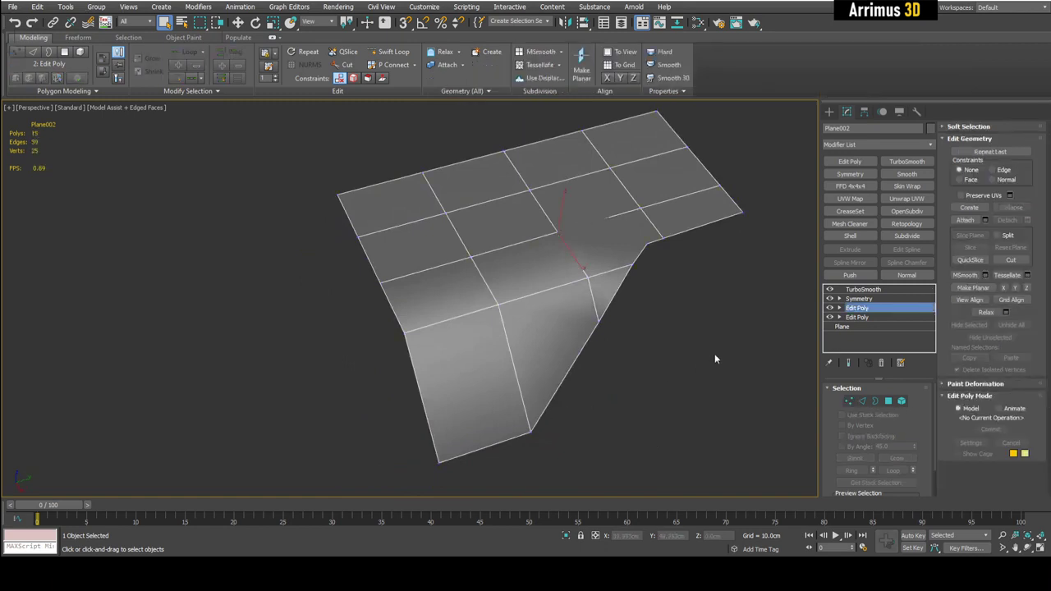
Add another Edit Poly modifier and insert a Swift Loop close to the border of the narrow end.
{"action": "left_click", "coordinate": [850, 162]}
{"action": "key", "text": "1"}
{"action": "middle_click_drag", "start_coordinate": [591, 325], "coordinate": [609, 315], "text": "alt"}
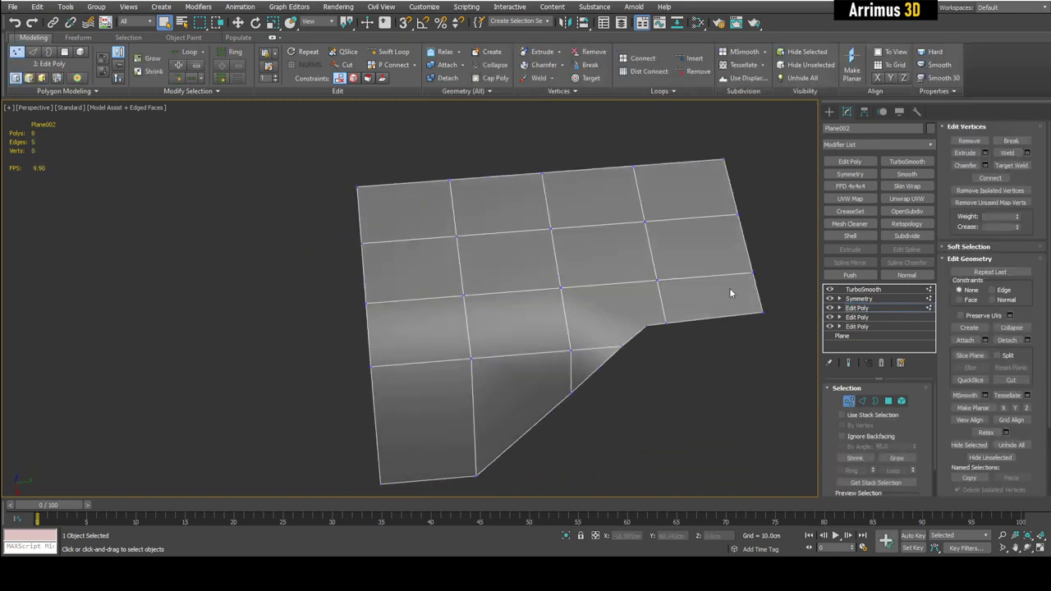
{"action": "key", "text": "alt+s"}
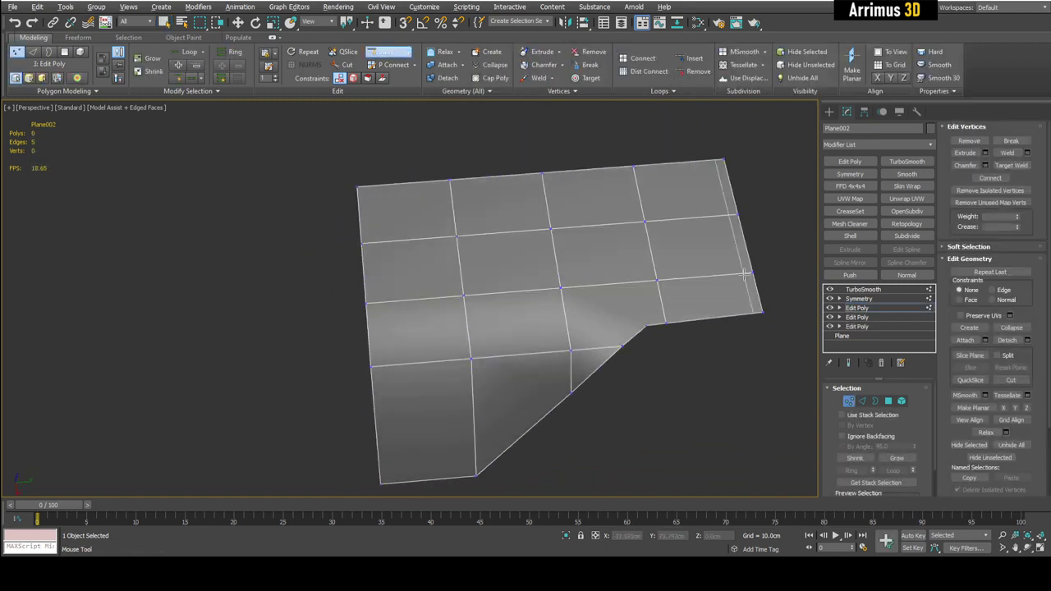
{"action": "left_click", "coordinate": [745, 274]}
{"action": "key", "text": "2"}
{"action": "middle_click_drag", "start_coordinate": [692, 295], "coordinate": [711, 281]}
Cut a support line just inside the narrow neck's side border and down along the flap's diagonal edge to its lower border.
{"action": "key", "text": "alt+c"}
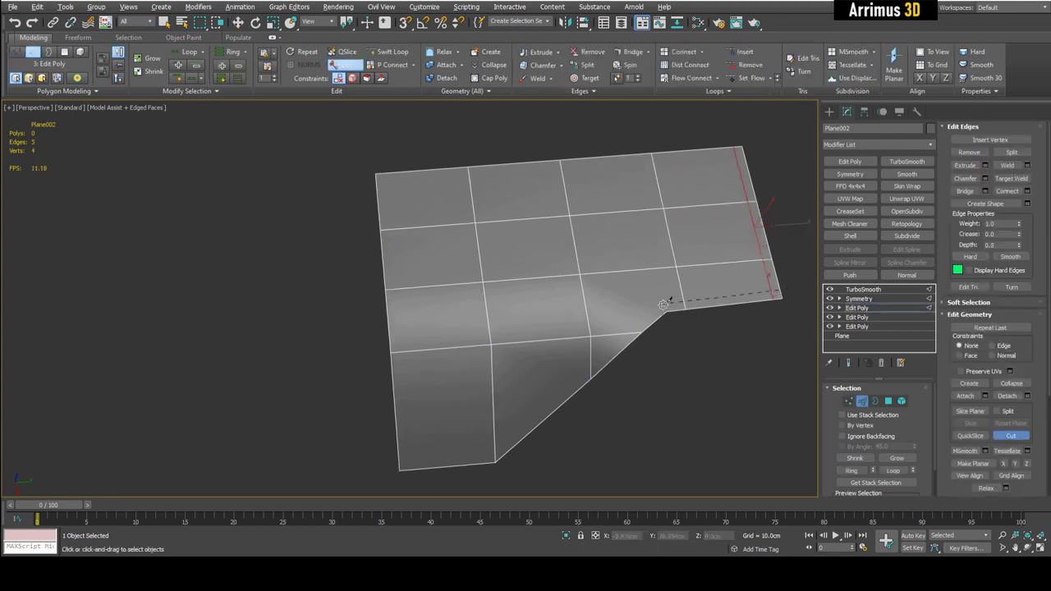
{"action": "left_click", "coordinate": [490, 458]}
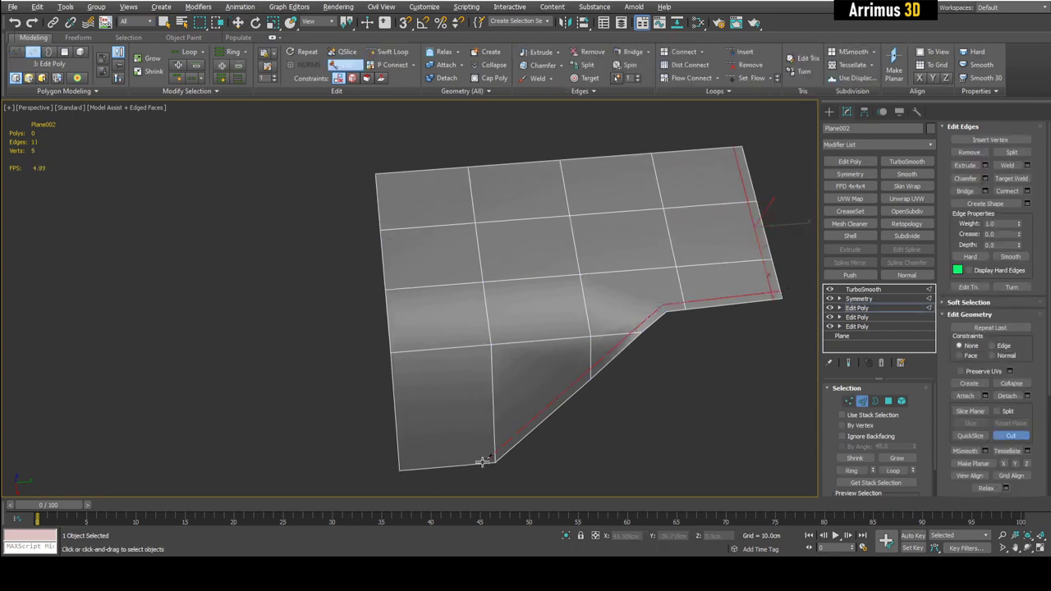
{"action": "right_click", "coordinate": [414, 462]}
Try to insert a Swift Loop near the wide end's border, then select the flap's corner polygon to check its shape.
{"action": "key", "text": "alt+s"}
{"action": "right_click", "coordinate": [417, 335]}
{"action": "middle_click_drag", "start_coordinate": [447, 278], "coordinate": [461, 275]}
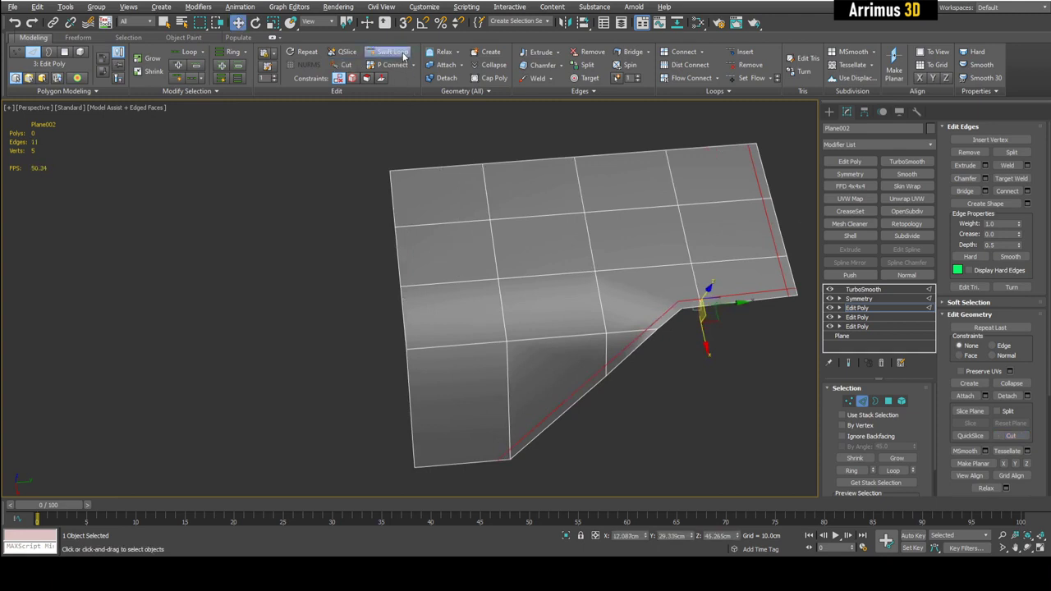
{"action": "middle_click_drag", "start_coordinate": [438, 176], "coordinate": [571, 313], "text": "alt"}
{"action": "left_click", "coordinate": [439, 180]}
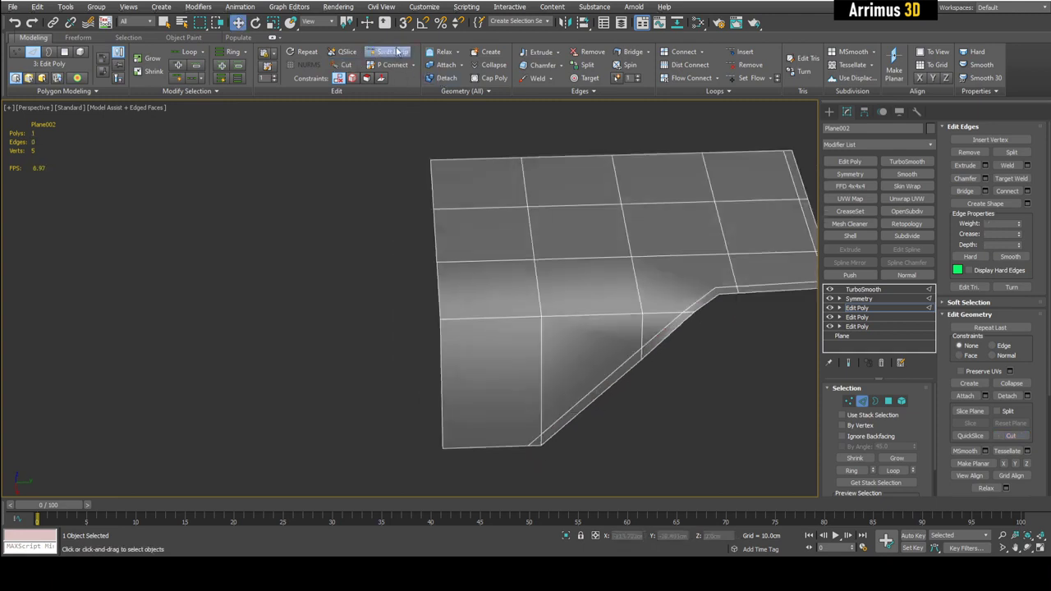
{"action": "left_click", "coordinate": [396, 49]}
{"action": "right_click", "coordinate": [457, 249]}
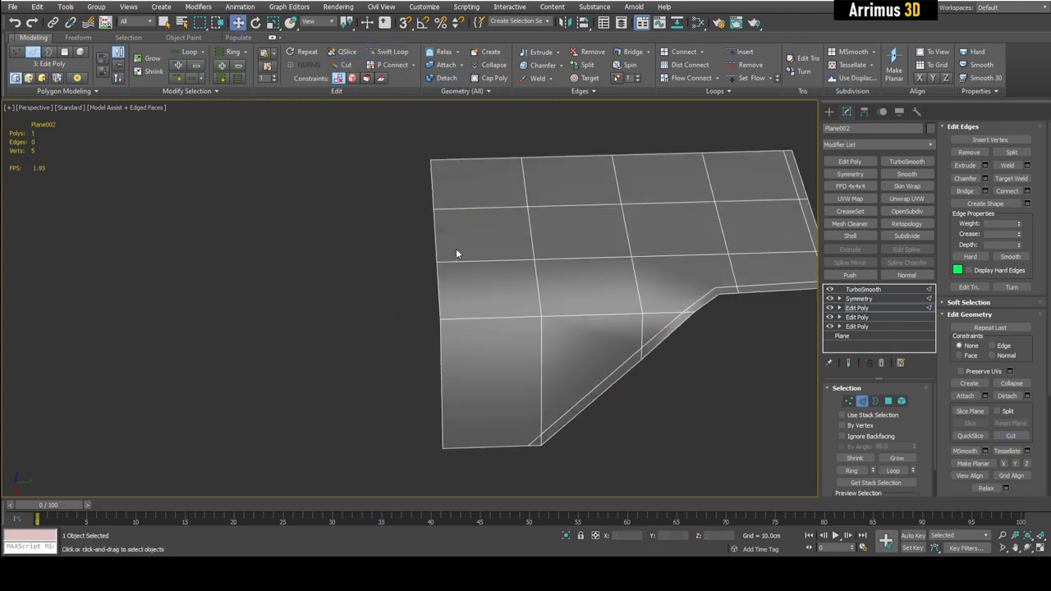
{"action": "key", "text": "4"}
{"action": "left_click", "coordinate": [486, 352]}
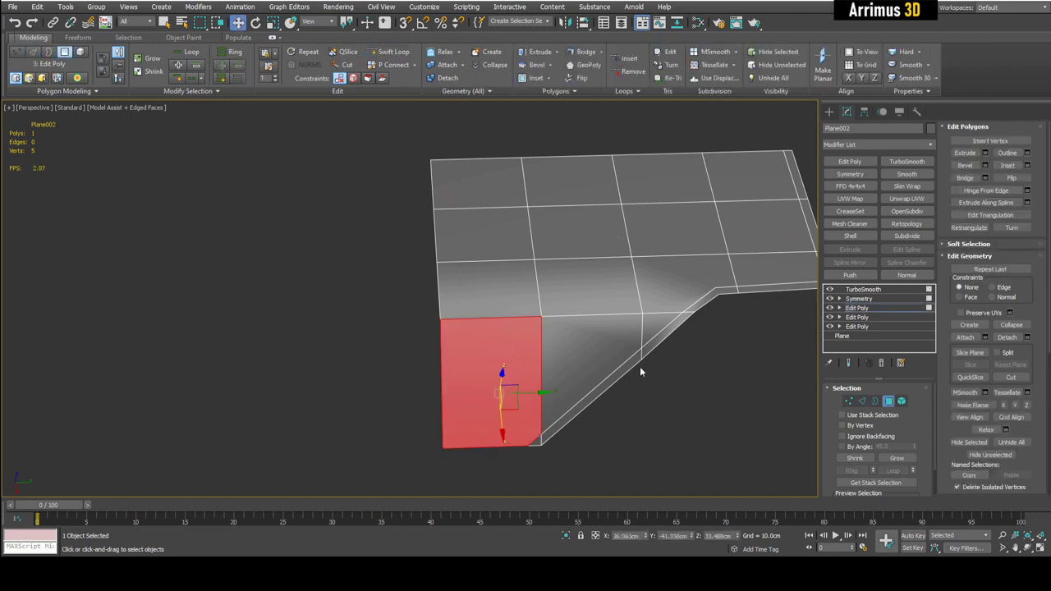
Connect the edges across the wide-end column, including the flap's lower edge, with one segment and slide the line close to the end border using the Edge constraint.
{"action": "scroll", "coordinate": [640, 371], "scroll_direction": "down", "scroll_amount": 3}
{"action": "key", "text": "2"}
{"action": "left_click_drag", "start_coordinate": [517, 207], "coordinate": [525, 264]}
{"action": "scroll", "coordinate": [566, 275], "scroll_direction": "up", "scroll_amount": 3}
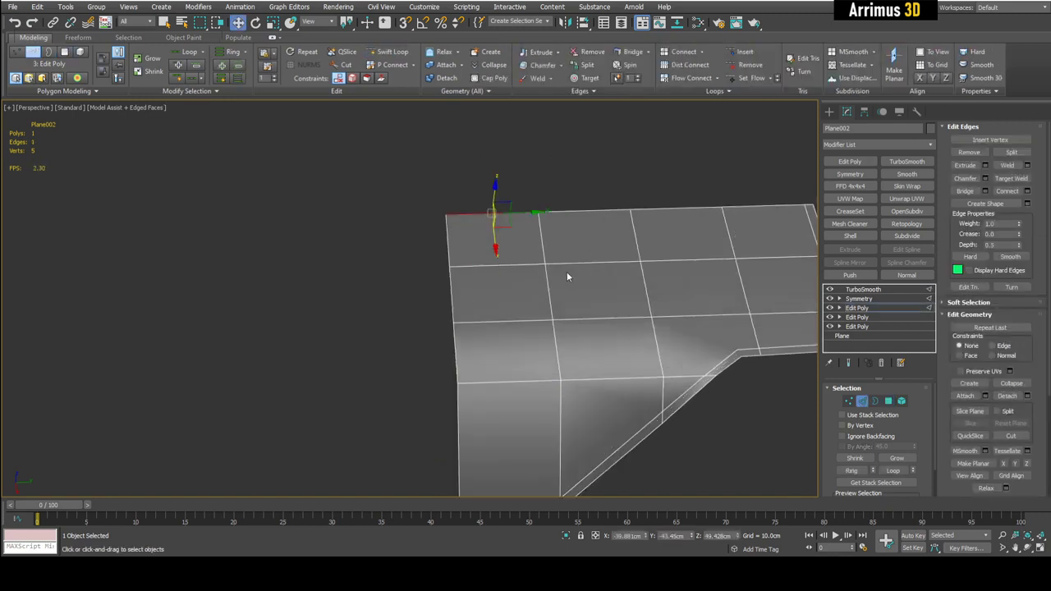
{"action": "key", "text": "alt+r"}
{"action": "middle_click_drag", "start_coordinate": [596, 286], "coordinate": [599, 248]}
{"action": "left_click", "coordinate": [1026, 190]}
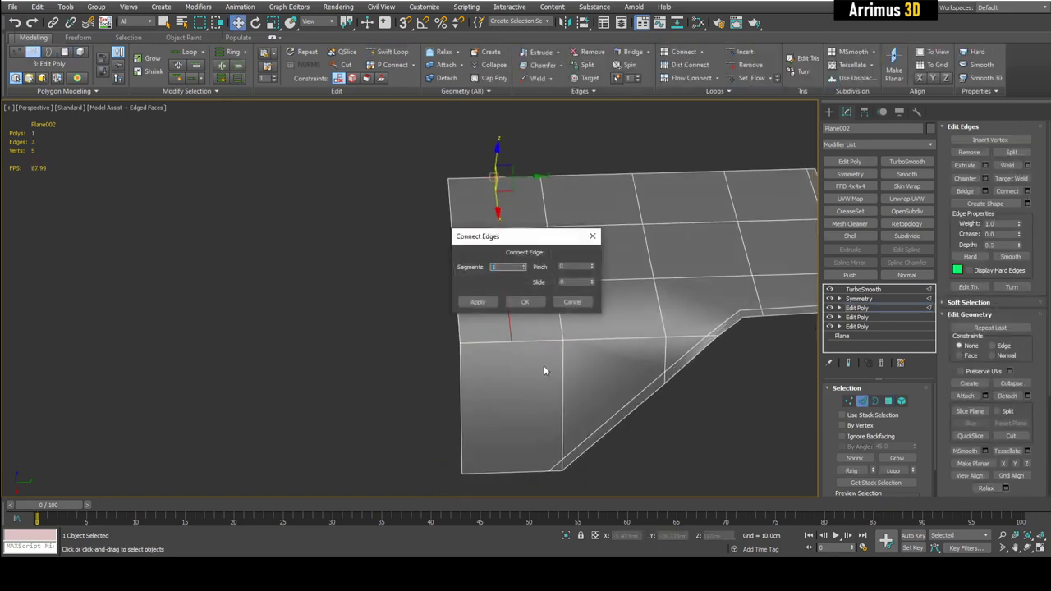
{"action": "left_click", "coordinate": [583, 303]}
{"action": "mouse_move", "coordinate": [593, 337]}
{"action": "middle_mouse_down"}
{"action": "mouse_move", "coordinate": [610, 321]}
{"action": "mouse_move", "coordinate": [589, 346]}
{"action": "middle_mouse_up"}
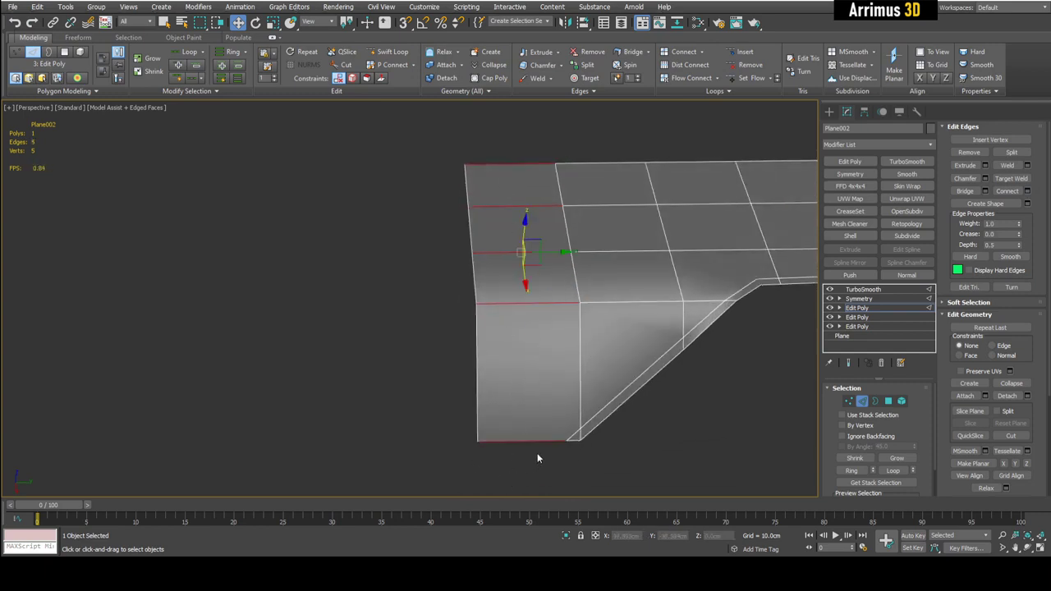
{"action": "left_click", "coordinate": [1026, 191]}
{"action": "left_click", "coordinate": [525, 303]}
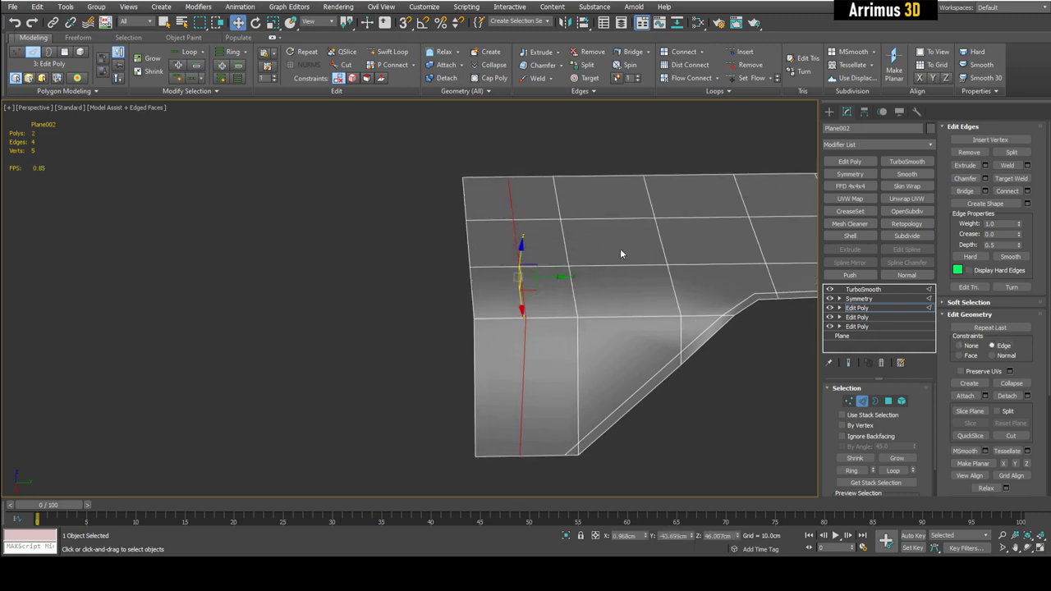
{"action": "left_click_drag", "start_coordinate": [552, 279], "coordinate": [507, 280]}
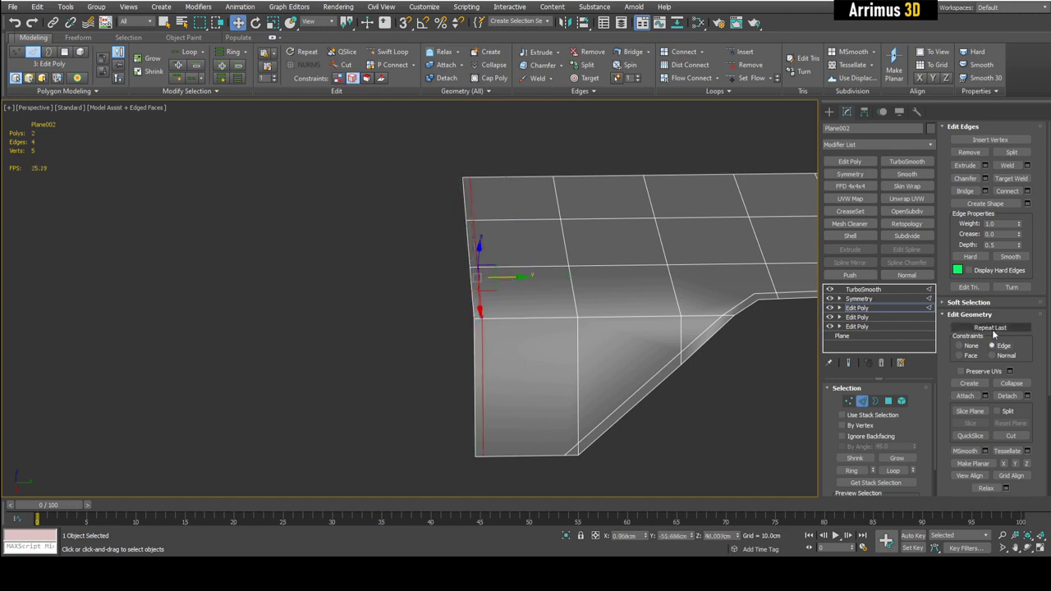
{"action": "left_click", "coordinate": [641, 467]}
Cut a support line just above the flap's lower border, from the wide-end border through the inner corner vertex to the diagonal edge.
{"action": "middle_click_drag", "start_coordinate": [640, 466], "coordinate": [673, 408]}
{"action": "scroll", "coordinate": [674, 408], "scroll_direction": "up", "scroll_amount": 4}
{"action": "key", "text": "1"}
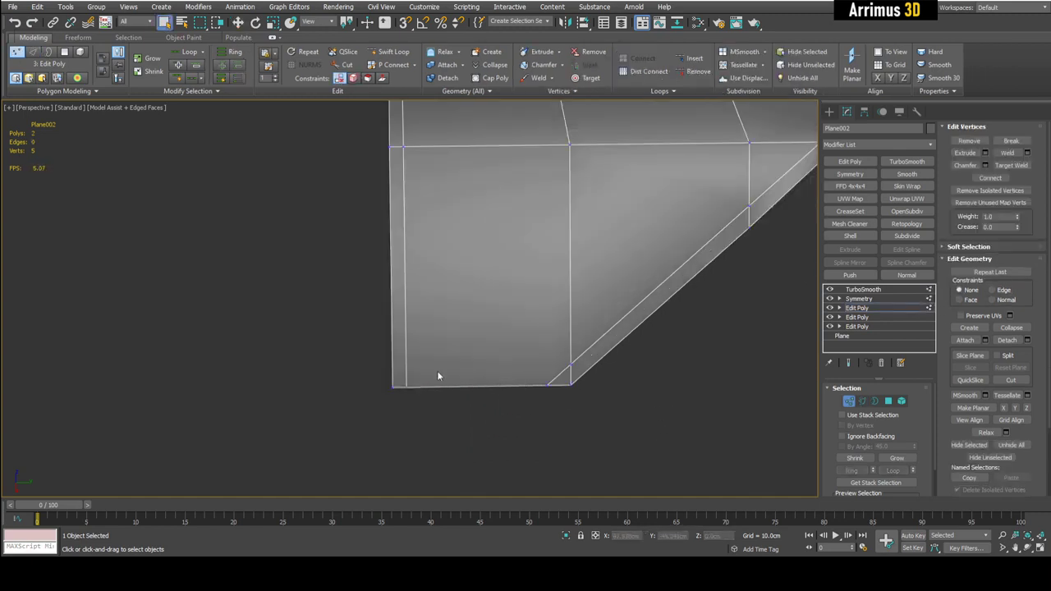
{"action": "key", "text": "alt+c"}
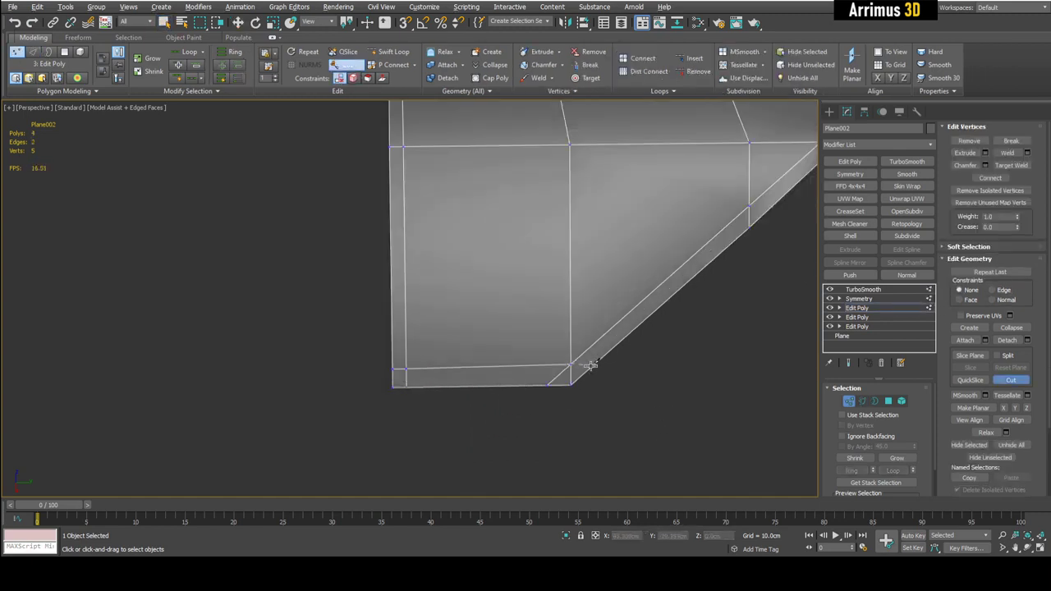
{"action": "right_click", "coordinate": [625, 343]}
Remove the short leftover edge between the inner vertex and the outer corner at the bottom of the flap's diagonal.
{"action": "key", "text": "2"}
{"action": "left_click", "coordinate": [569, 375]}
{"action": "scroll", "coordinate": [558, 390], "scroll_direction": "up", "scroll_amount": 5}
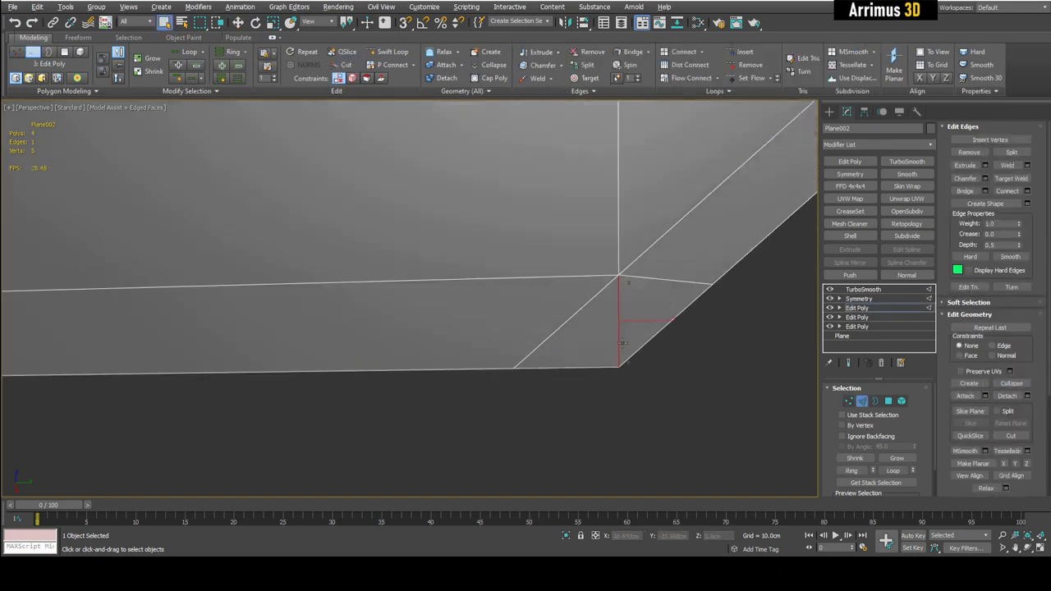
{"action": "left_click", "coordinate": [973, 155]}
{"action": "middle_click_drag", "start_coordinate": [626, 240], "coordinate": [564, 319]}
{"action": "scroll", "coordinate": [565, 319], "scroll_direction": "down", "scroll_amount": 7}
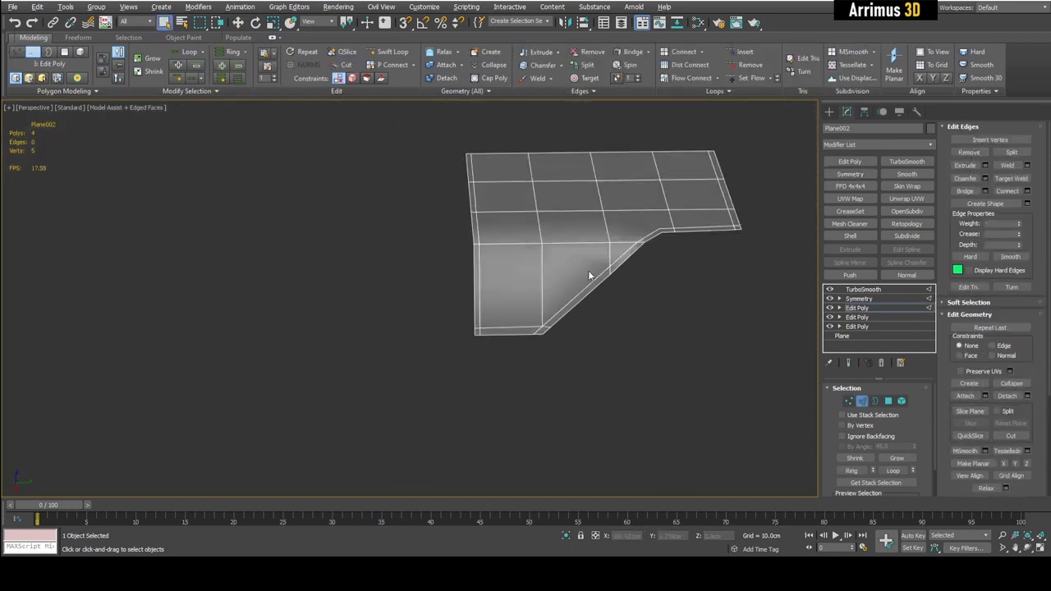
Cut a support line just below the bend, across the whole flap from the diagonal border to the wide-end border.
{"action": "middle_click_drag", "start_coordinate": [588, 274], "coordinate": [562, 253], "text": "alt"}
{"action": "scroll", "coordinate": [561, 249], "scroll_direction": "up", "scroll_amount": 6}
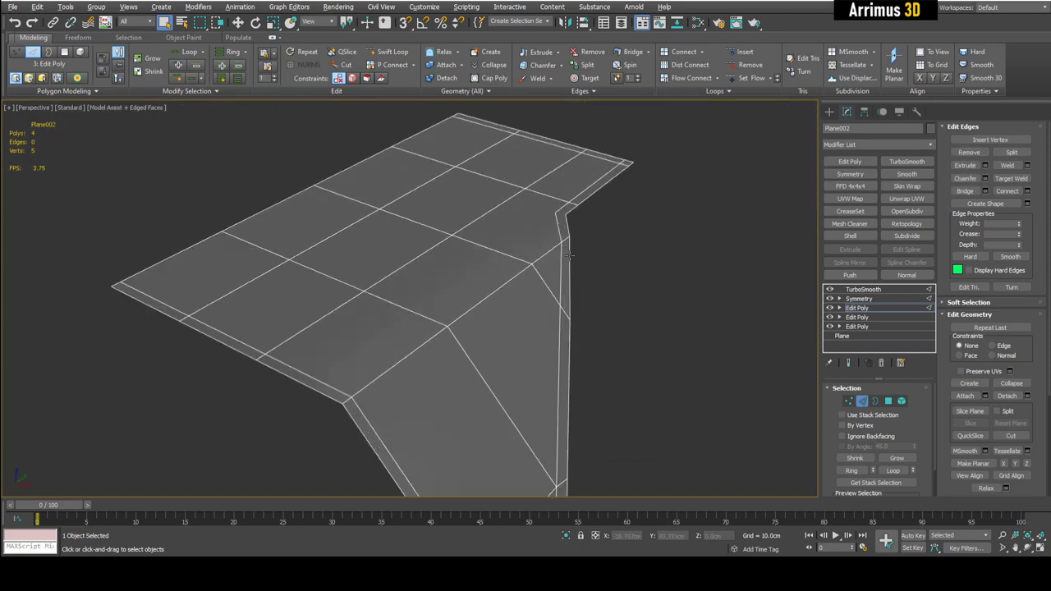
{"action": "key", "text": "alt+c"}
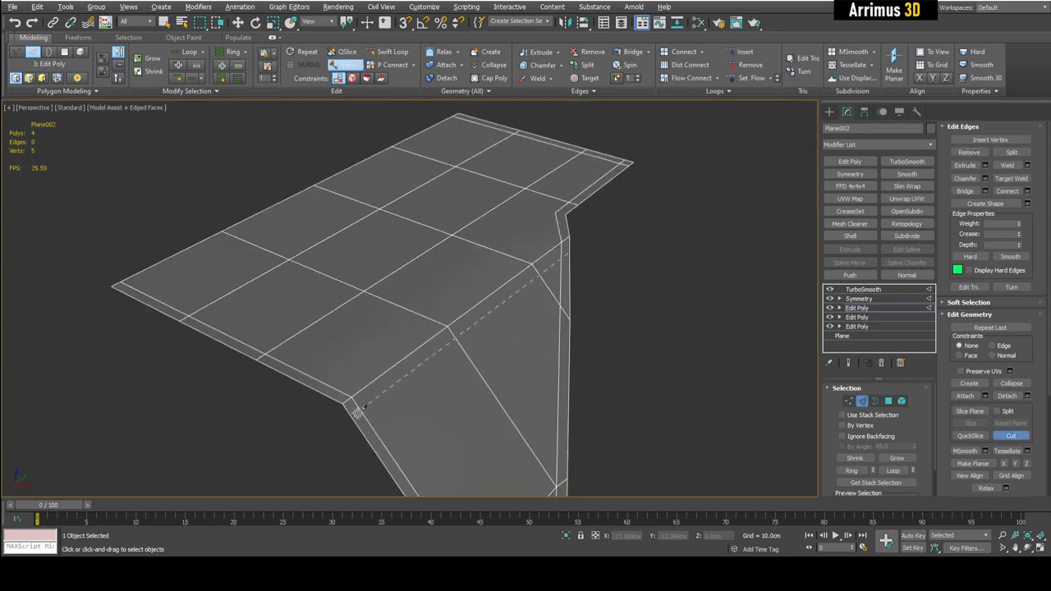
{"action": "right_click", "coordinate": [538, 274]}
Connect the two vertices at the concave neck corner and cut an edge from the inner one to the nearby interior grid vertex, with snapping on.
{"action": "middle_click_drag", "start_coordinate": [538, 274], "coordinate": [624, 312], "text": "alt"}
{"action": "key", "text": "1"}
{"action": "left_click_drag", "start_coordinate": [604, 310], "coordinate": [619, 344]}
{"action": "key", "text": "ctrl+shift+e"}
{"action": "key", "text": "alt+c"}
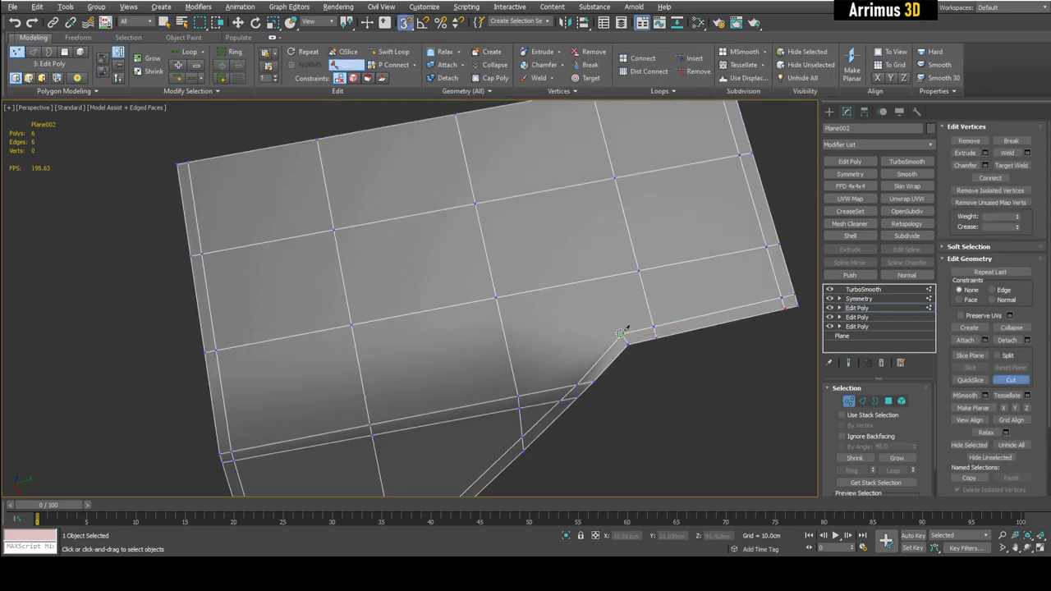
{"action": "left_click", "coordinate": [498, 299]}
{"action": "right_click", "coordinate": [535, 275]}
{"action": "key", "text": "s"}
Compare the smoothed end result with the editing cage, with edge display on and off.
{"action": "scroll", "coordinate": [591, 291], "scroll_direction": "down", "scroll_amount": 3}
{"action": "key", "text": "grave"}
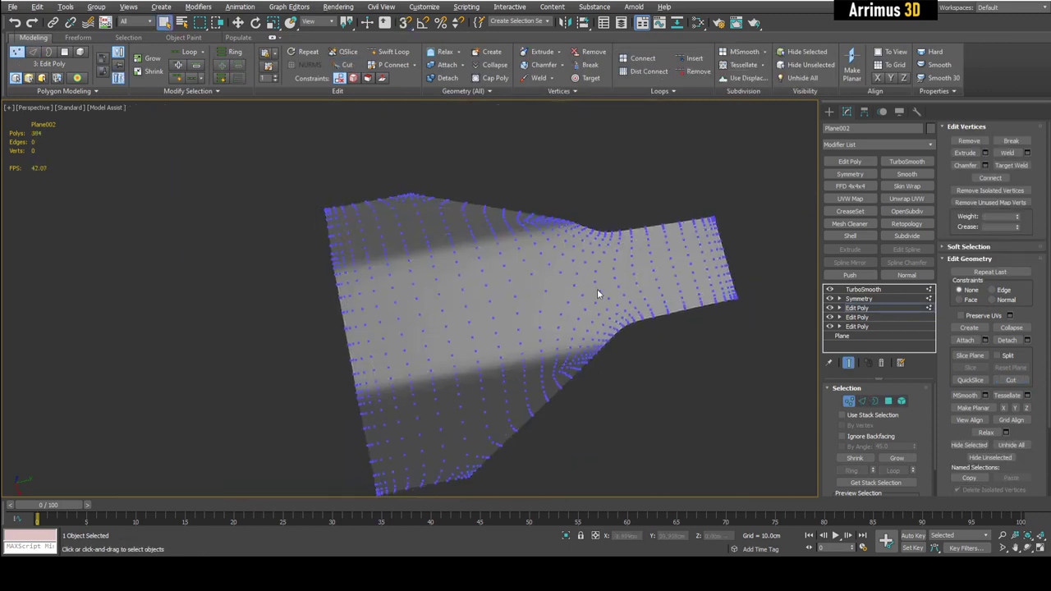
{"action": "key", "text": "1"}
{"action": "key", "text": "F4"}
{"action": "scroll", "coordinate": [597, 291], "scroll_direction": "down", "scroll_amount": 3}
{"action": "middle_click_drag", "start_coordinate": [597, 291], "coordinate": [508, 337]}
{"action": "scroll", "coordinate": [521, 320], "scroll_direction": "up", "scroll_amount": 3}
{"action": "key", "text": "grave"}
{"action": "key", "text": "F4"}
{"action": "key", "text": "grave"}
{"action": "key", "text": "F4"}
{"action": "key", "text": "F4"}
{"action": "key", "text": "F4"}
{"action": "key", "text": "grave"}
{"action": "key", "text": "F4"}
{"action": "key", "text": "grave"}
{"action": "key", "text": "F4"}
{"action": "key", "text": "grave"}
{"action": "key", "text": "F4"}
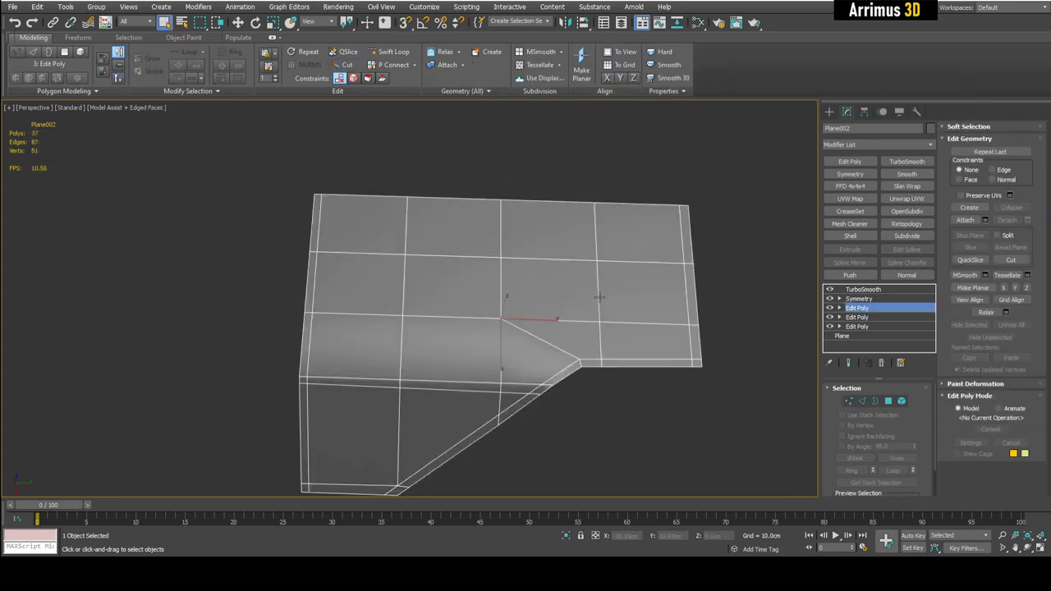
{"action": "key", "text": "grave"}
{"action": "key", "text": "F4"}
Examine the smoothed panel's bend and neck from several angles, with edge display on and off.
{"action": "middle_click_drag", "start_coordinate": [596, 316], "coordinate": [536, 331]}
{"action": "middle_click_drag", "start_coordinate": [536, 331], "coordinate": [638, 287], "text": "alt"}
{"action": "middle_click_drag", "start_coordinate": [526, 348], "coordinate": [612, 311]}
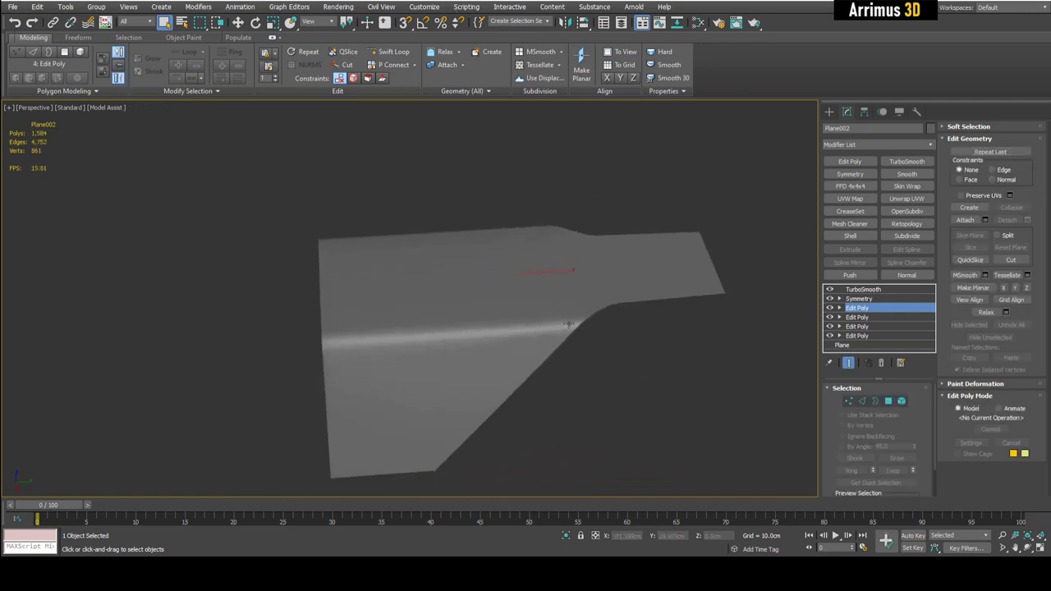
{"action": "key", "text": "4"}
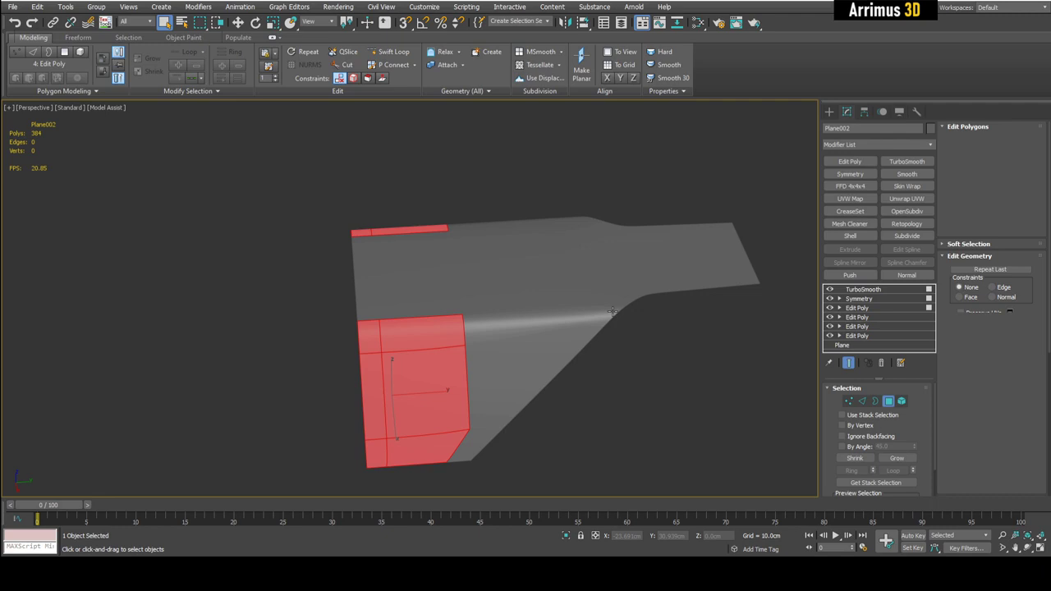
{"action": "left_click", "coordinate": [640, 366]}
{"action": "scroll", "coordinate": [641, 366], "scroll_direction": "up", "scroll_amount": 3}
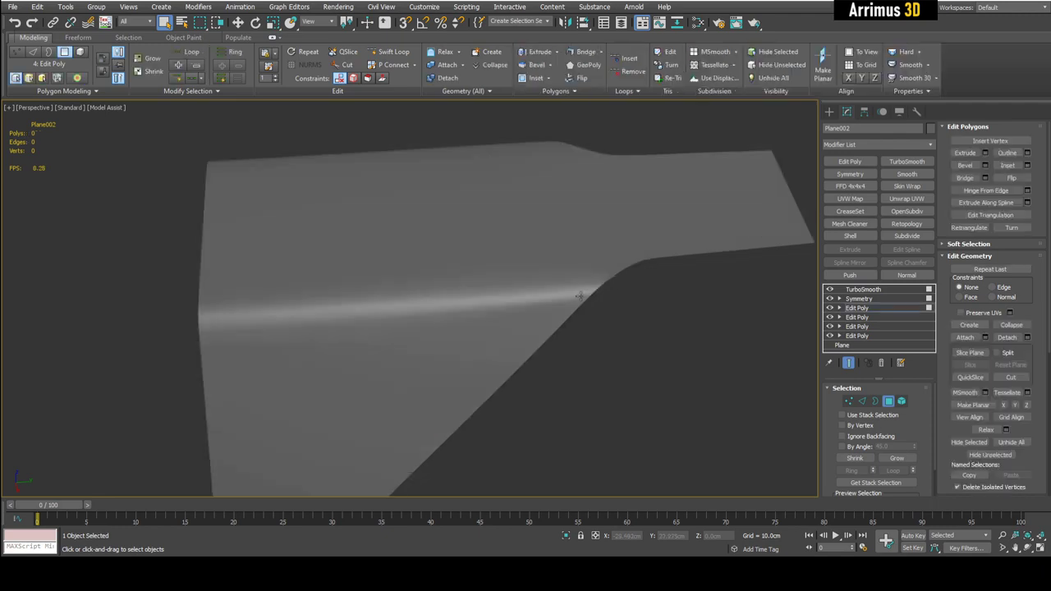
{"action": "scroll", "coordinate": [532, 314], "scroll_direction": "down", "scroll_amount": 4}
{"action": "middle_click_drag", "start_coordinate": [509, 333], "coordinate": [552, 369], "text": "alt"}
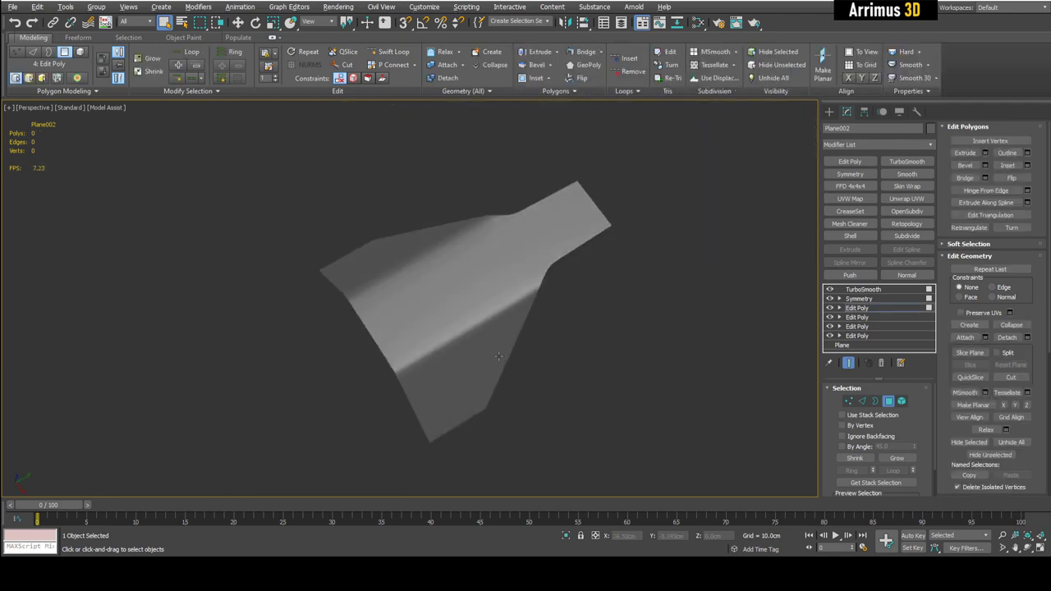
{"action": "scroll", "coordinate": [408, 326], "scroll_direction": "up", "scroll_amount": 2}
{"action": "middle_click_drag", "start_coordinate": [408, 326], "coordinate": [448, 378], "text": "alt"}
{"action": "key", "text": "F4"}
{"action": "scroll", "coordinate": [453, 349], "scroll_direction": "up", "scroll_amount": 3}
{"action": "scroll", "coordinate": [519, 352], "scroll_direction": "down", "scroll_amount": 4}
{"action": "key", "text": "F4"}
{"action": "mouse_move", "coordinate": [600, 317]}
{"action": "middle_mouse_down", "text": "alt"}
{"action": "mouse_move", "coordinate": [535, 331]}
{"action": "mouse_move", "coordinate": [589, 307]}
{"action": "middle_mouse_up", "text": "alt"}
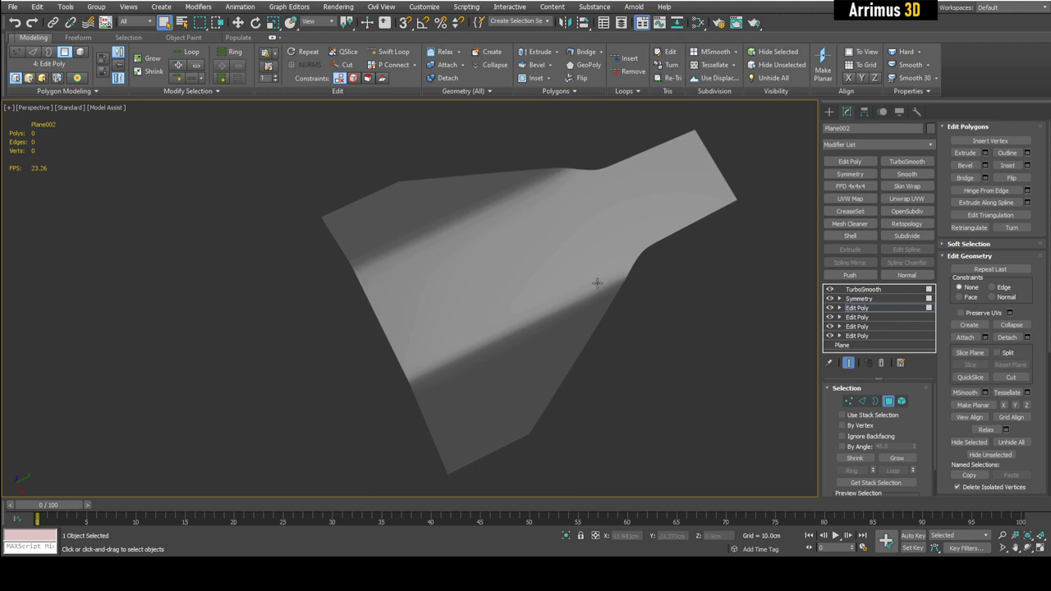
{"action": "middle_click_drag", "start_coordinate": [507, 316], "coordinate": [520, 329], "text": "alt"}
Slide the short border edges beside the bend line and its support line apart at the wide end, using the Edge constraint.
{"action": "key", "text": "F4"}
{"action": "scroll", "coordinate": [460, 327], "scroll_direction": "up", "scroll_amount": 4}
{"action": "key", "text": "2"}
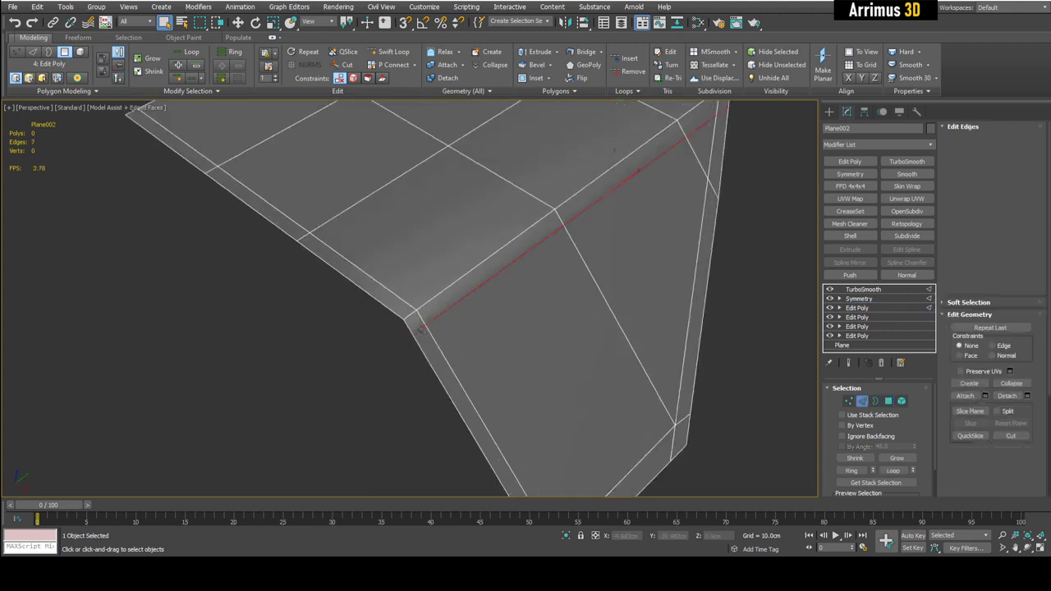
{"action": "left_click", "coordinate": [421, 318]}
{"action": "key", "text": "w"}
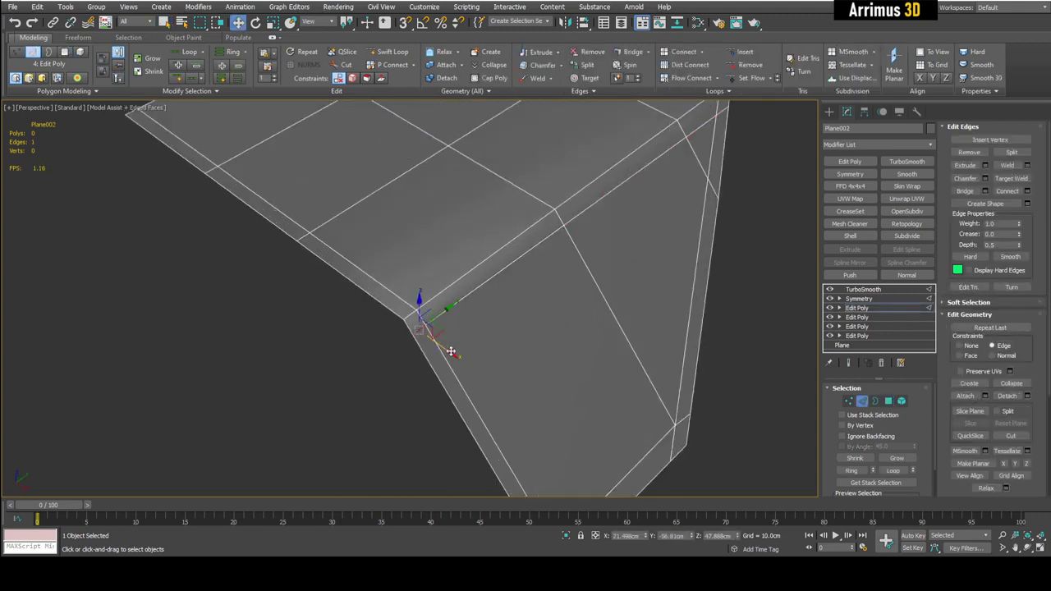
{"action": "left_click_drag", "start_coordinate": [451, 352], "coordinate": [476, 380]}
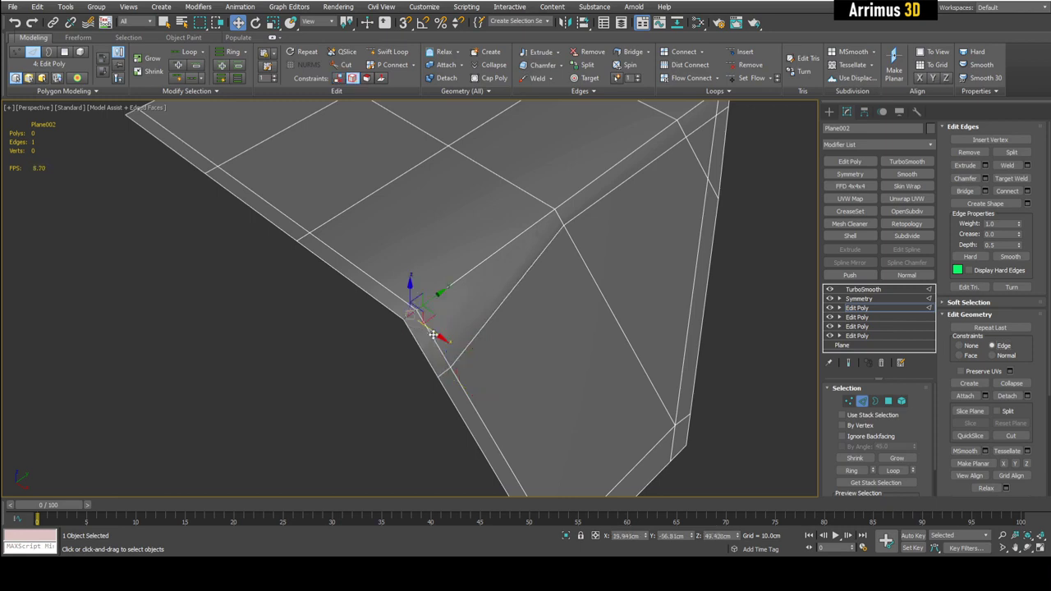
{"action": "left_click_drag", "start_coordinate": [434, 335], "coordinate": [390, 305]}
Slide the next two inner vertices on the bend and support lines apart to widen the bend, and check the smoothed shape.
{"action": "key", "text": "1"}
{"action": "left_click", "coordinate": [562, 227]}
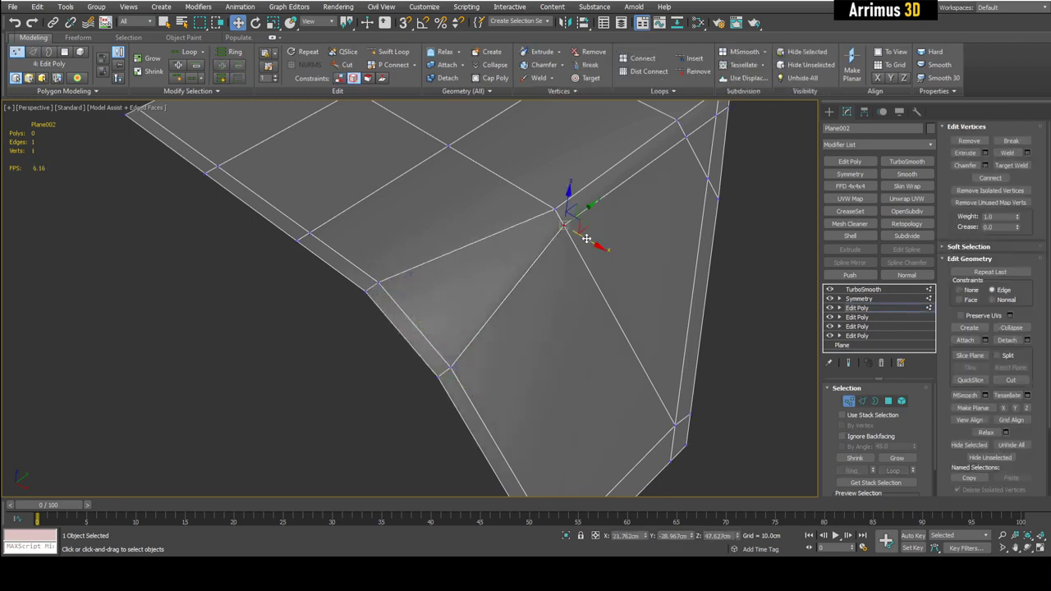
{"action": "left_click_drag", "start_coordinate": [586, 239], "coordinate": [605, 251]}
{"action": "left_click_drag", "start_coordinate": [552, 206], "coordinate": [530, 193]}
{"action": "scroll", "coordinate": [549, 243], "scroll_direction": "down", "scroll_amount": 2}
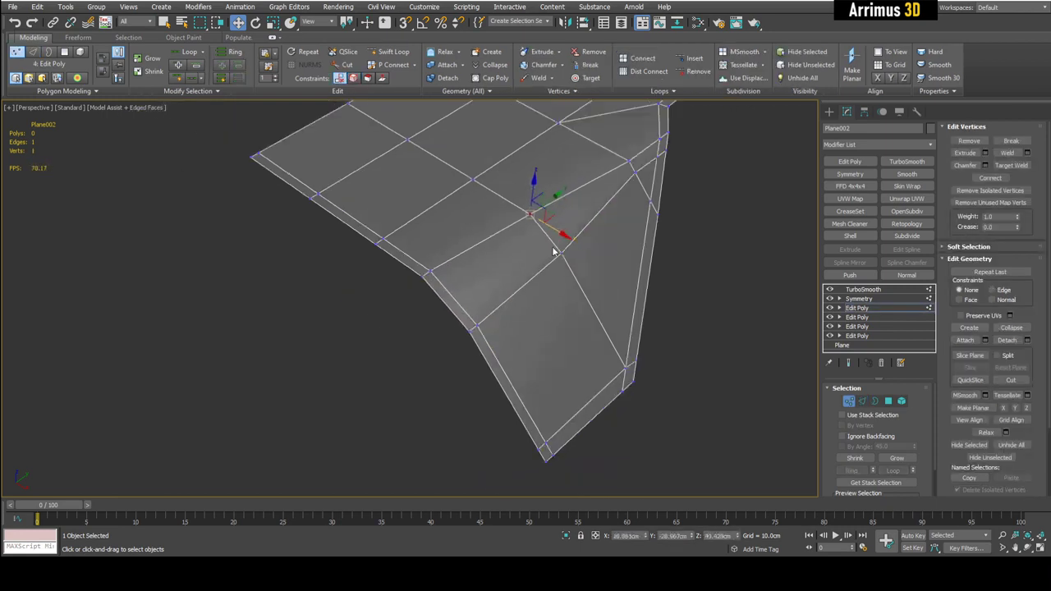
{"action": "key", "text": "F4"}
{"action": "key", "text": "1"}
{"action": "middle_click_drag", "start_coordinate": [698, 281], "coordinate": [632, 302], "text": "alt"}
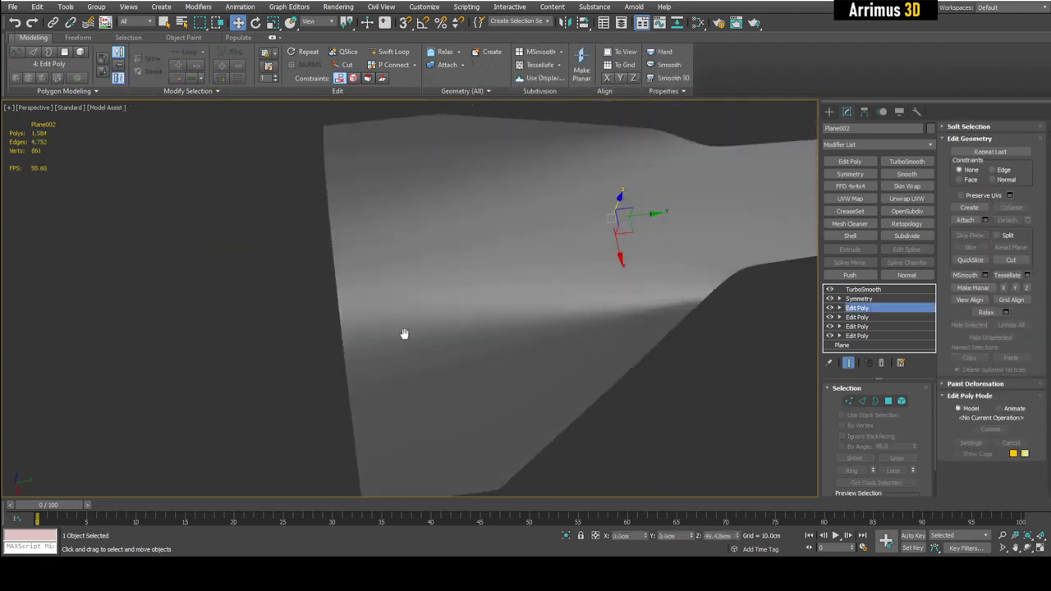
{"action": "scroll", "coordinate": [405, 333], "scroll_direction": "down", "scroll_amount": 3}
{"action": "middle_click_drag", "start_coordinate": [420, 329], "coordinate": [425, 340], "text": "alt"}
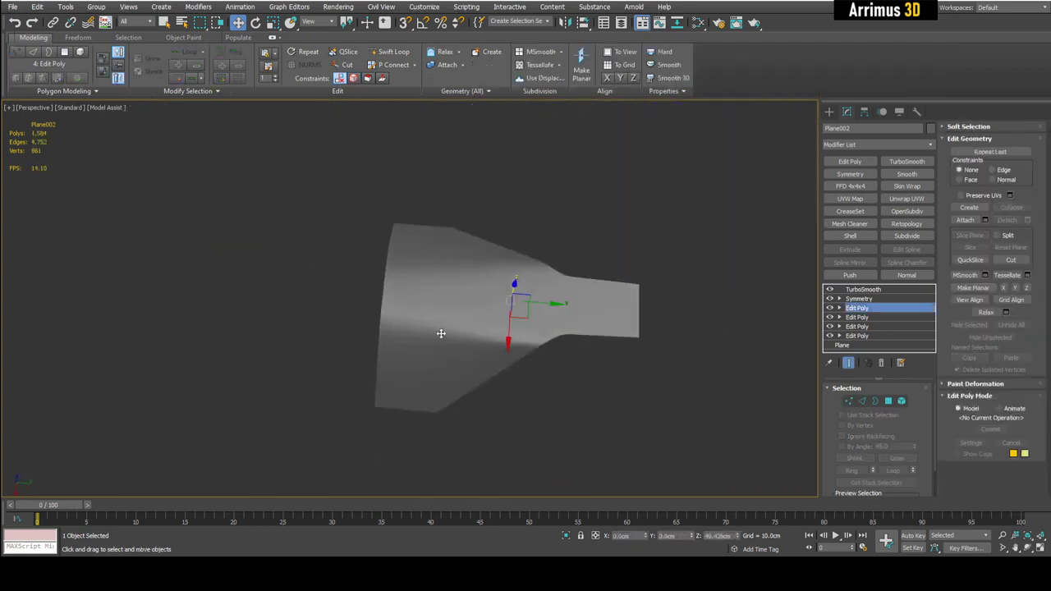
Add another Edit Poly modifier and cut a recess outline below the bend at the wide end, with an extra inner edge.
{"action": "key", "text": "ctrl+e"}
{"action": "key", "text": "1"}
{"action": "middle_click_drag", "start_coordinate": [505, 348], "coordinate": [569, 343]}
{"action": "scroll", "coordinate": [569, 343], "scroll_direction": "up", "scroll_amount": 3}
{"action": "key", "text": "F4"}
{"action": "middle_click_drag", "start_coordinate": [439, 319], "coordinate": [459, 324]}
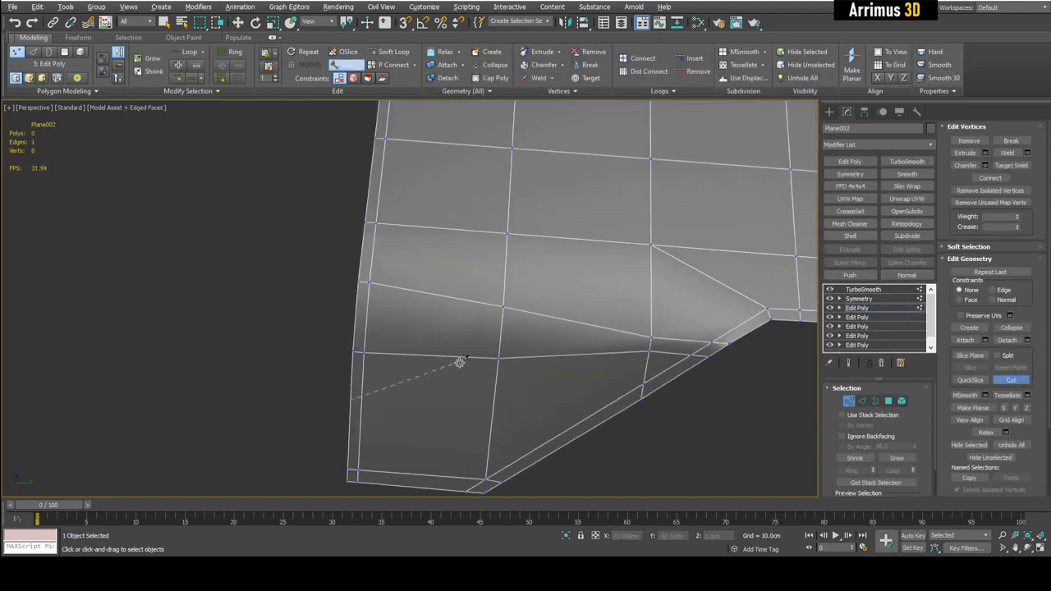
{"action": "middle_click_drag", "start_coordinate": [473, 229], "coordinate": [537, 230], "text": "alt"}
{"action": "key", "text": "alt+1"}
{"action": "left_click", "coordinate": [445, 293]}
Move the recess's inner edge down into the flap to sink a dent, and check it on the smoothed panel.
{"action": "key", "text": "2"}
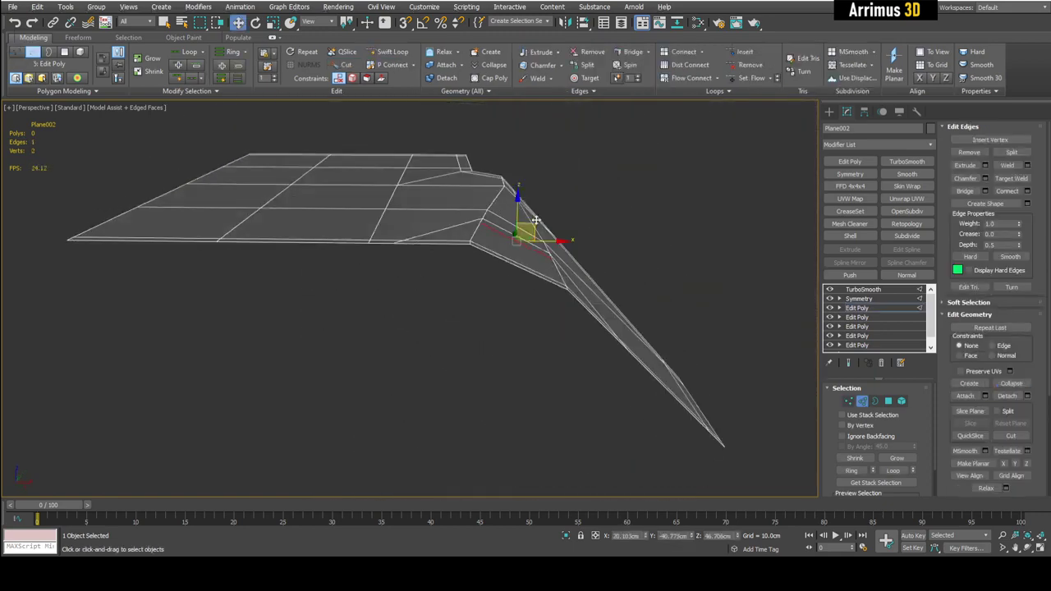
{"action": "left_click_drag", "start_coordinate": [534, 221], "coordinate": [525, 253]}
{"action": "middle_click_drag", "start_coordinate": [526, 254], "coordinate": [487, 257], "text": "alt"}
{"action": "left_click", "coordinate": [488, 256]}
{"action": "key", "text": "ctrl+e"}
{"action": "key", "text": "q"}
{"action": "key", "text": "F4"}
{"action": "scroll", "coordinate": [486, 303], "scroll_direction": "down", "scroll_amount": 5}
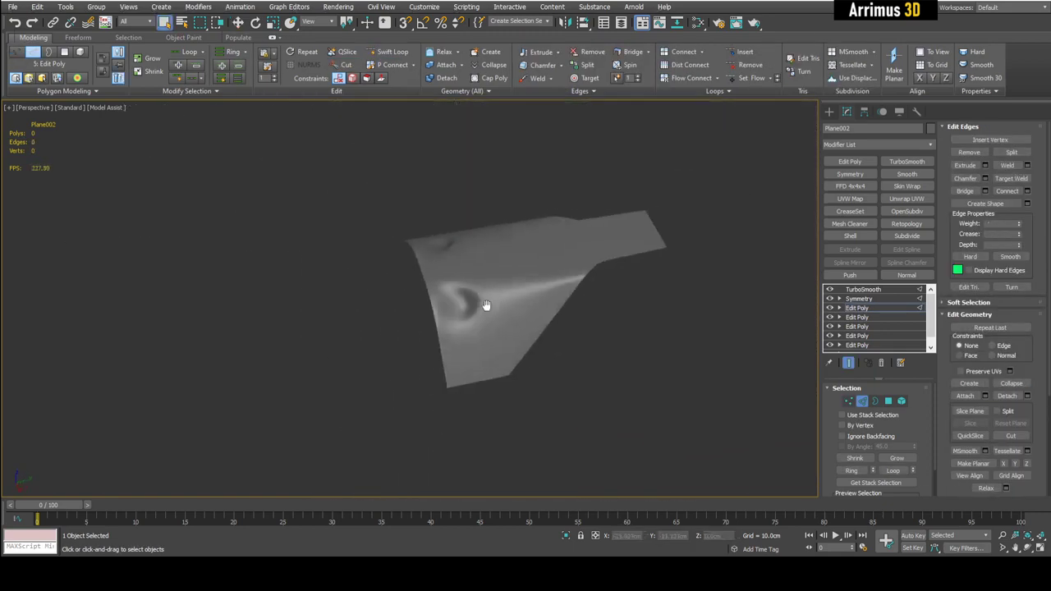
{"action": "middle_click_drag", "start_coordinate": [486, 304], "coordinate": [518, 246], "text": "alt"}
{"action": "scroll", "coordinate": [407, 311], "scroll_direction": "up", "scroll_amount": 5}
Move the recess's border polygon at the wide end inward by about 2.5 cm in X and down about 7 cm in Z.
{"action": "key", "text": "ctrl+e"}
{"action": "key", "text": "F4"}
{"action": "key", "text": "4"}
{"action": "left_click", "coordinate": [378, 301]}
{"action": "key", "text": "w"}
{"action": "left_click_drag", "start_coordinate": [498, 201], "coordinate": [479, 248]}
{"action": "key", "text": "ctrl+e"}
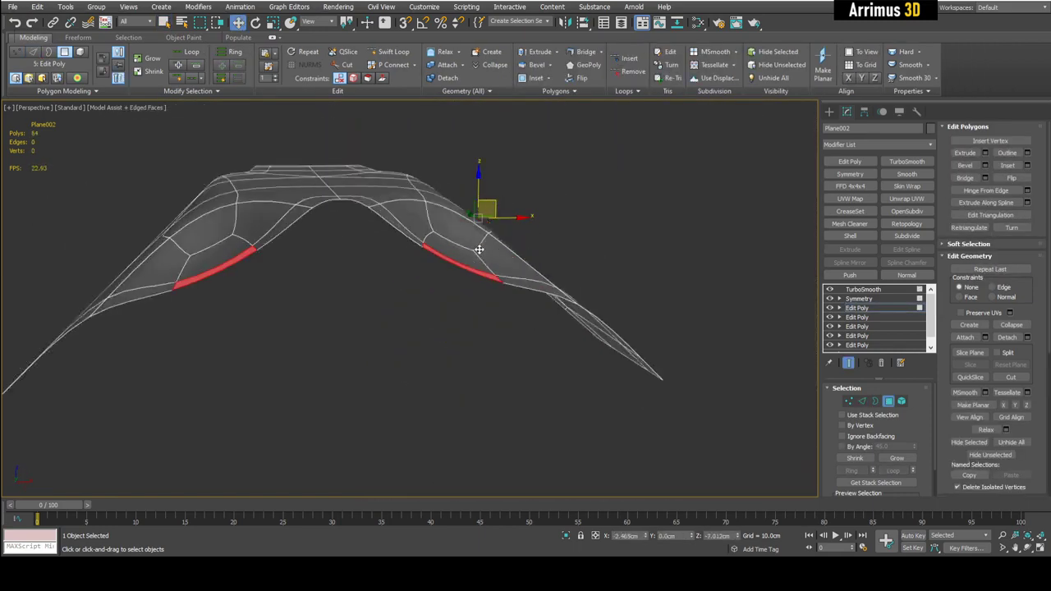
{"action": "key", "text": "F4"}
{"action": "key", "text": "q"}
{"action": "middle_click_drag", "start_coordinate": [479, 256], "coordinate": [439, 333], "text": "alt"}
{"action": "left_click", "coordinate": [291, 357]}
{"action": "scroll", "coordinate": [329, 353], "scroll_direction": "down", "scroll_amount": 5}
Cut a short diagonal edge across the wide-end border strip just above the recess.
{"action": "key", "text": "ctrl+e"}
{"action": "key", "text": "F4"}
{"action": "scroll", "coordinate": [425, 301], "scroll_direction": "up", "scroll_amount": 3}
{"action": "key", "text": "1"}
{"action": "key", "text": "alt+c"}
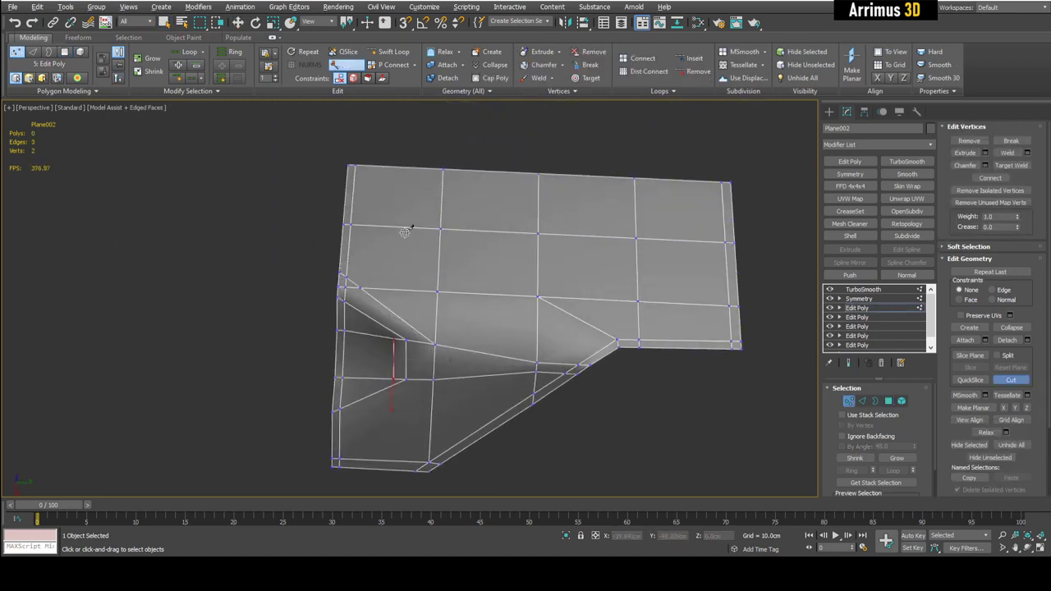
Raise the border polygon and its inner neighbour above the recess along Z, and check the smoothed shape.
{"action": "key", "text": "4"}
{"action": "left_click", "coordinate": [347, 251]}
{"action": "left_click", "coordinate": [386, 248], "text": "ctrl"}
{"action": "key", "text": "w"}
{"action": "middle_click_drag", "start_coordinate": [383, 271], "coordinate": [361, 246], "text": "alt"}
{"action": "key", "text": "ctrl+e"}
{"action": "key", "text": "F4"}
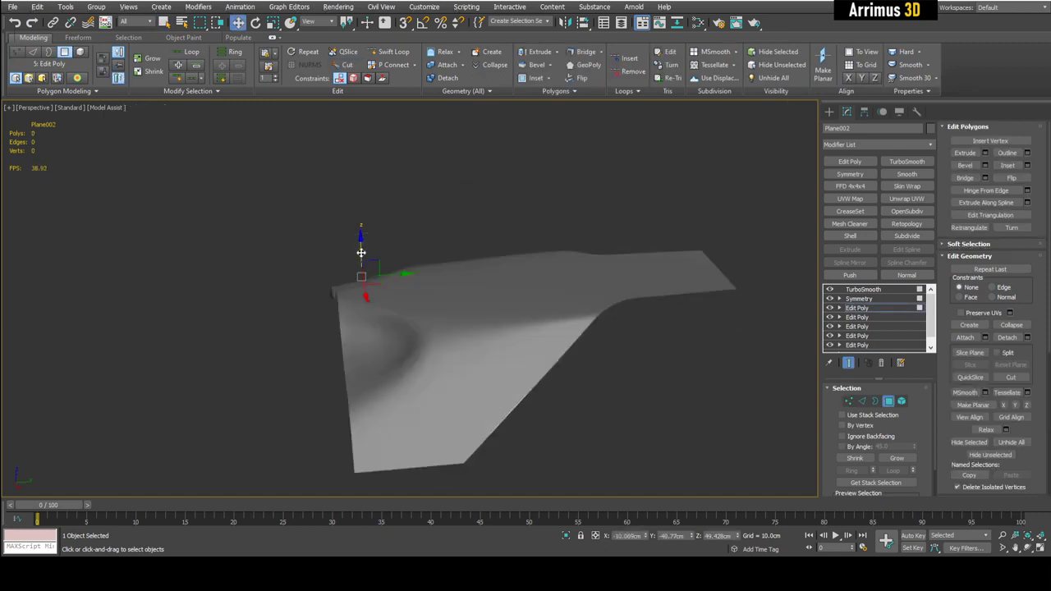
{"action": "left_click_drag", "start_coordinate": [362, 253], "coordinate": [359, 191]}
{"action": "left_click", "coordinate": [377, 188]}
{"action": "key", "text": "q"}
{"action": "middle_click_drag", "start_coordinate": [381, 197], "coordinate": [442, 258], "text": "alt"}
Cut a support line just below the raised fold, from the wide-end border strip past the inner corner to the third grid line.
{"action": "key", "text": "ctrl+e"}
{"action": "key", "text": "F4"}
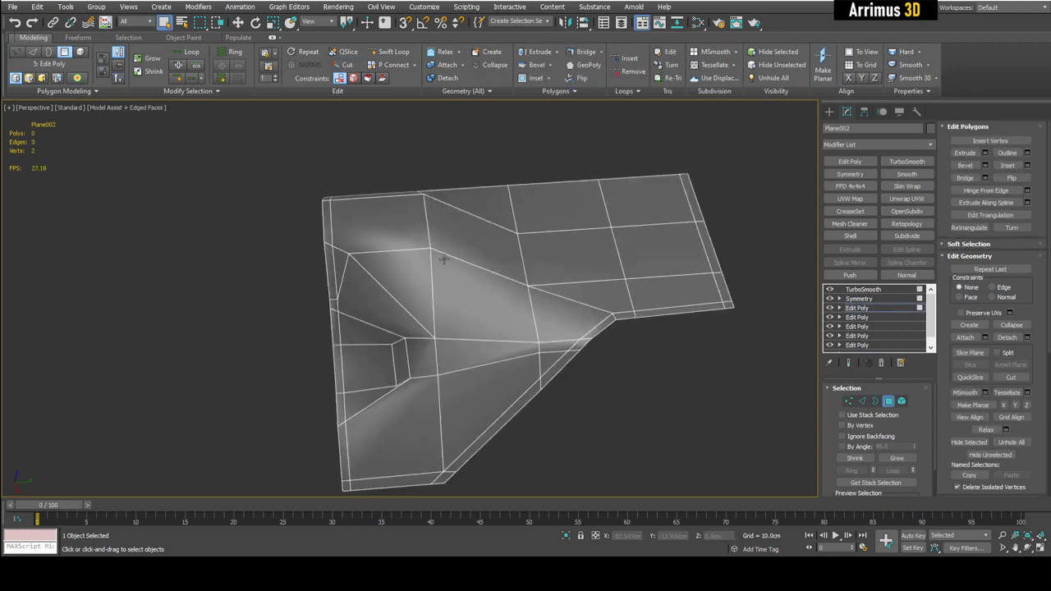
{"action": "scroll", "coordinate": [443, 260], "scroll_direction": "up", "scroll_amount": 4}
{"action": "key", "text": "1"}
{"action": "key", "text": "alt+c"}
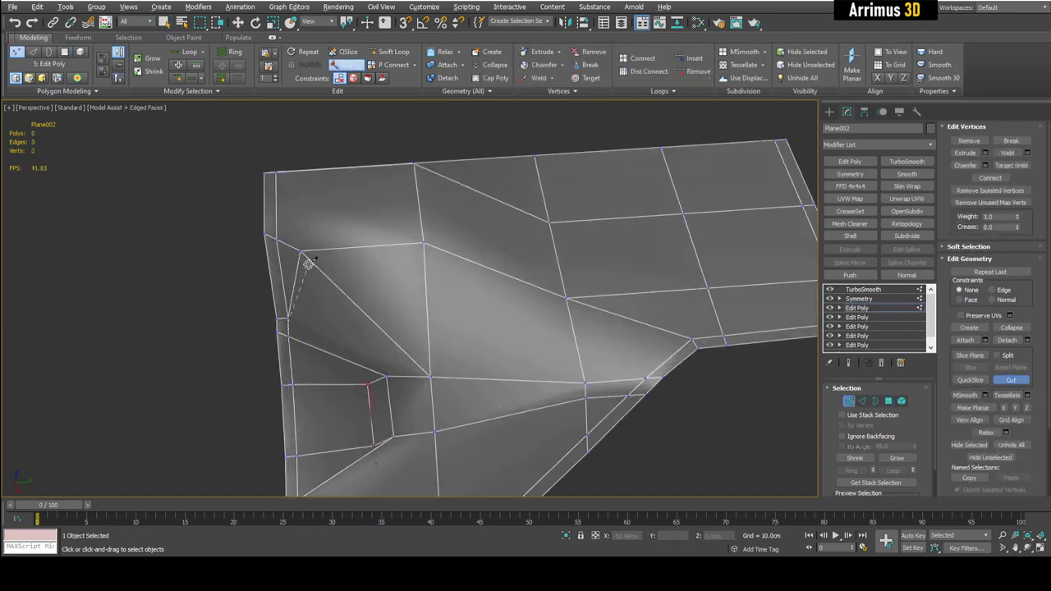
{"action": "left_click", "coordinate": [308, 260]}
{"action": "left_click", "coordinate": [426, 252]}
{"action": "left_click", "coordinate": [571, 316]}
{"action": "right_click", "coordinate": [571, 311]}
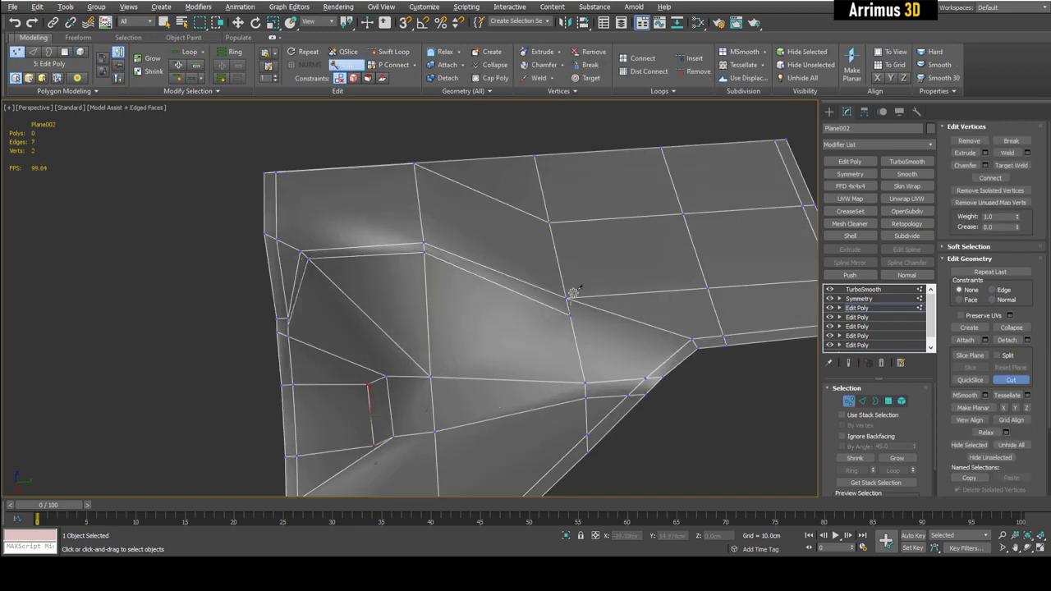
Inspect the smoothed panel around the raised fold and compare it with the editing cage.
{"action": "key", "text": "ctrl+e"}
{"action": "key", "text": "F4"}
{"action": "scroll", "coordinate": [515, 265], "scroll_direction": "down", "scroll_amount": 5}
{"action": "right_click", "coordinate": [514, 265]}
{"action": "middle_click_drag", "start_coordinate": [594, 255], "coordinate": [452, 239]}
{"action": "key", "text": "ctrl+e"}
{"action": "key", "text": "F4"}
{"action": "scroll", "coordinate": [447, 239], "scroll_direction": "down", "scroll_amount": 2}
Select all vertices and move them outward along X to widen the mirrored panel, with the end result shown.
{"action": "key", "text": "ctrl+a"}
{"action": "key", "text": "w"}
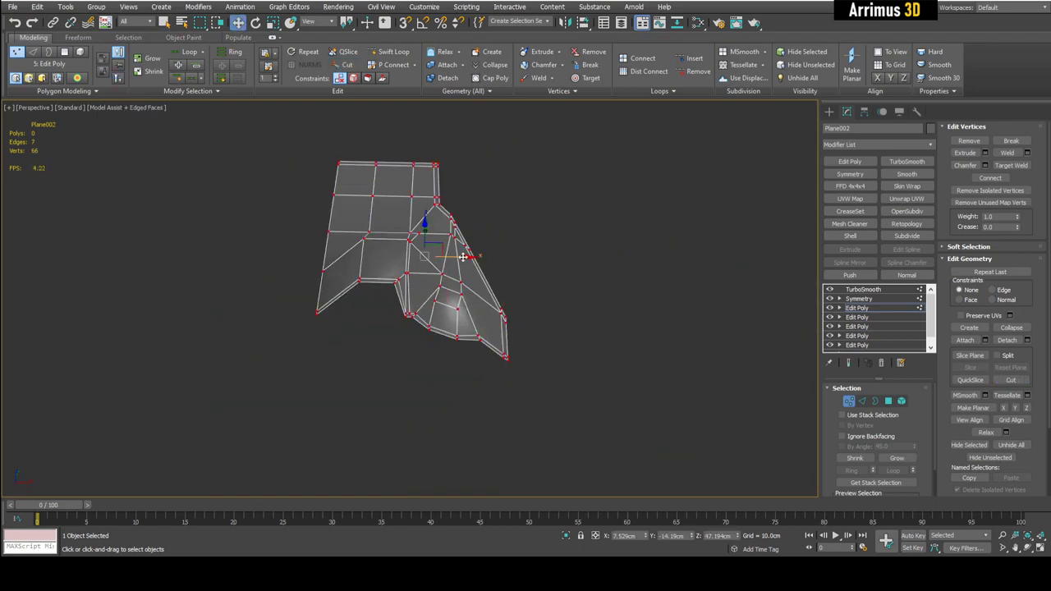
{"action": "key", "text": "ctrl+e"}
{"action": "left_click_drag", "start_coordinate": [463, 257], "coordinate": [493, 262]}
{"action": "key", "text": "F4"}
{"action": "key", "text": "1"}
{"action": "middle_click_drag", "start_coordinate": [495, 264], "coordinate": [532, 263], "text": "alt"}
{"action": "scroll", "coordinate": [449, 315], "scroll_direction": "up", "scroll_amount": 3}
{"action": "key", "text": "F4"}
Extend the support cut from the raised fold's inner corner to the wide-end border and check the smoothed crease.
{"action": "key", "text": "ctrl+e"}
{"action": "scroll", "coordinate": [445, 267], "scroll_direction": "up", "scroll_amount": 3}
{"action": "key", "text": "1"}
{"action": "key", "text": "q"}
{"action": "scroll", "coordinate": [455, 269], "scroll_direction": "up", "scroll_amount": 4}
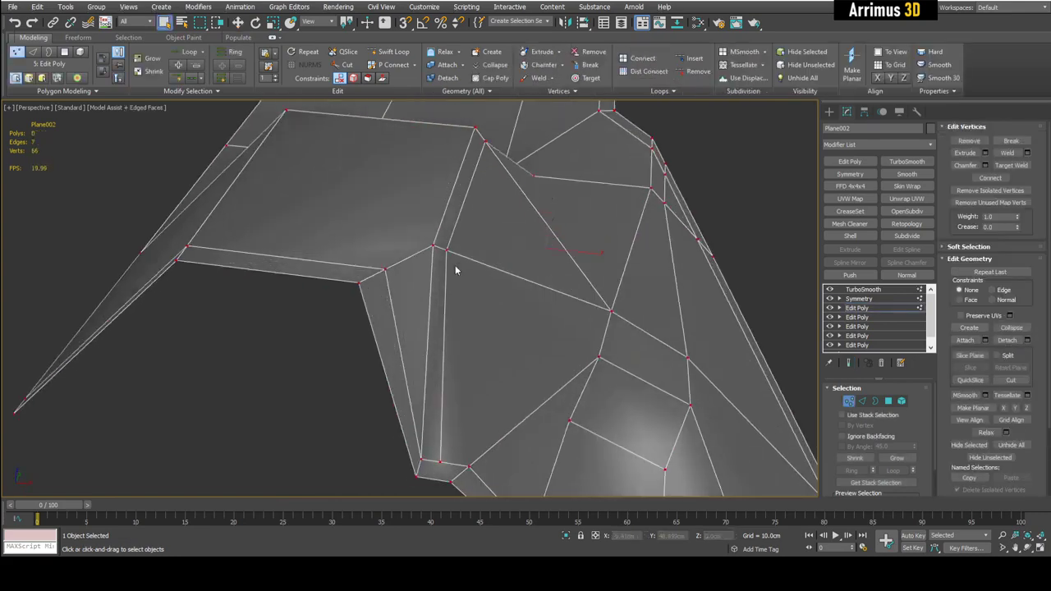
{"action": "key", "text": "alt+c"}
{"action": "middle_click_drag", "start_coordinate": [455, 270], "coordinate": [384, 281], "text": "alt"}
{"action": "left_click", "coordinate": [354, 296]}
{"action": "right_click", "coordinate": [451, 251]}
{"action": "key", "text": "ctrl+e"}
{"action": "scroll", "coordinate": [505, 244], "scroll_direction": "down", "scroll_amount": 3}
{"action": "key", "text": "F4"}
{"action": "key", "text": "1"}
Move the two vertices at the raised fold's inner corner along Y, away from the wide-end border.
{"action": "key", "text": "ctrl+e"}
{"action": "key", "text": "F4"}
{"action": "scroll", "coordinate": [383, 283], "scroll_direction": "up", "scroll_amount": 2}
{"action": "key", "text": "1"}
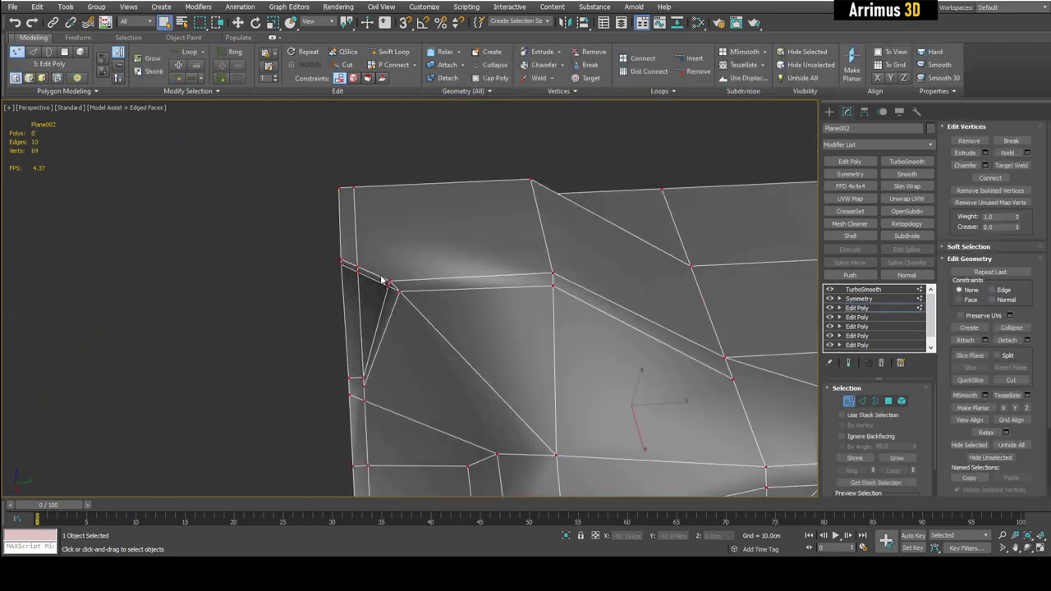
{"action": "left_click_drag", "start_coordinate": [377, 271], "coordinate": [402, 301]}
{"action": "key", "text": "w"}
{"action": "middle_click_drag", "start_coordinate": [402, 301], "coordinate": [431, 310], "text": "alt"}
{"action": "key", "text": "ctrl+e"}
{"action": "key", "text": "F4"}
{"action": "left_click_drag", "start_coordinate": [426, 309], "coordinate": [504, 315]}
Examine the smoothed crease along the raised fold from several angles, comparing it with the cage.
{"action": "key", "text": "ctrl+e"}
{"action": "key", "text": "F4"}
{"action": "key", "text": "q"}
{"action": "key", "text": "ctrl+e"}
{"action": "key", "text": "F4"}
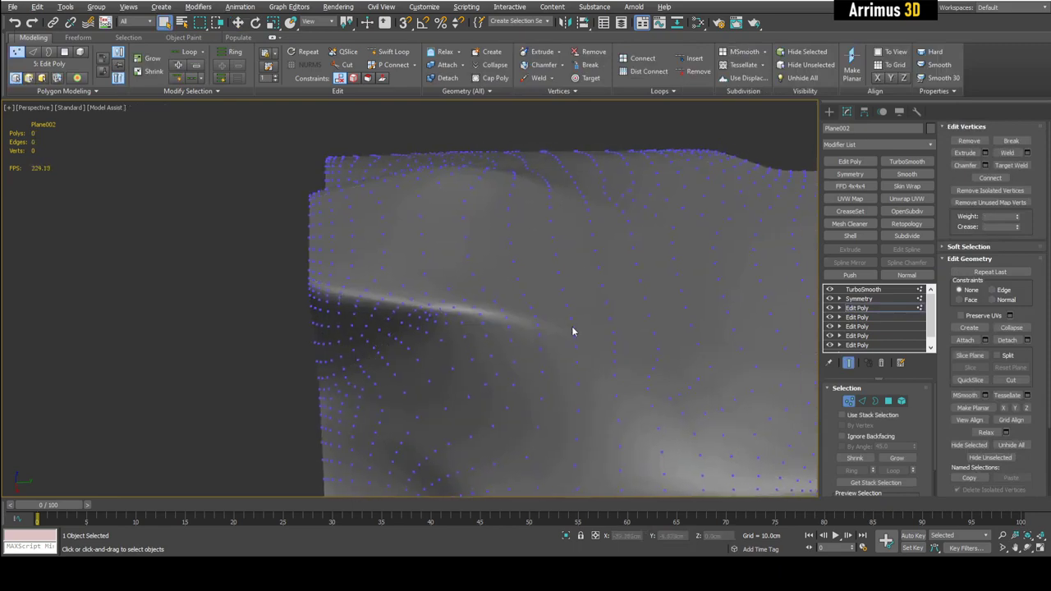
{"action": "key", "text": "1"}
{"action": "scroll", "coordinate": [558, 327], "scroll_direction": "down", "scroll_amount": 3}
{"action": "middle_click_drag", "start_coordinate": [489, 310], "coordinate": [546, 335], "text": "alt"}
{"action": "scroll", "coordinate": [394, 345], "scroll_direction": "down", "scroll_amount": 3}
{"action": "middle_click_drag", "start_coordinate": [398, 349], "coordinate": [418, 325], "text": "alt"}
{"action": "scroll", "coordinate": [486, 303], "scroll_direction": "up", "scroll_amount": 3}
Insert a support loop along each side of the recess with SwiftLoop and check the smoothed result.
{"action": "key", "text": "ctrl+e"}
{"action": "key", "text": "F4"}
{"action": "scroll", "coordinate": [420, 325], "scroll_direction": "up", "scroll_amount": 2}
{"action": "key", "text": "1"}
{"action": "key", "text": "alt+1"}
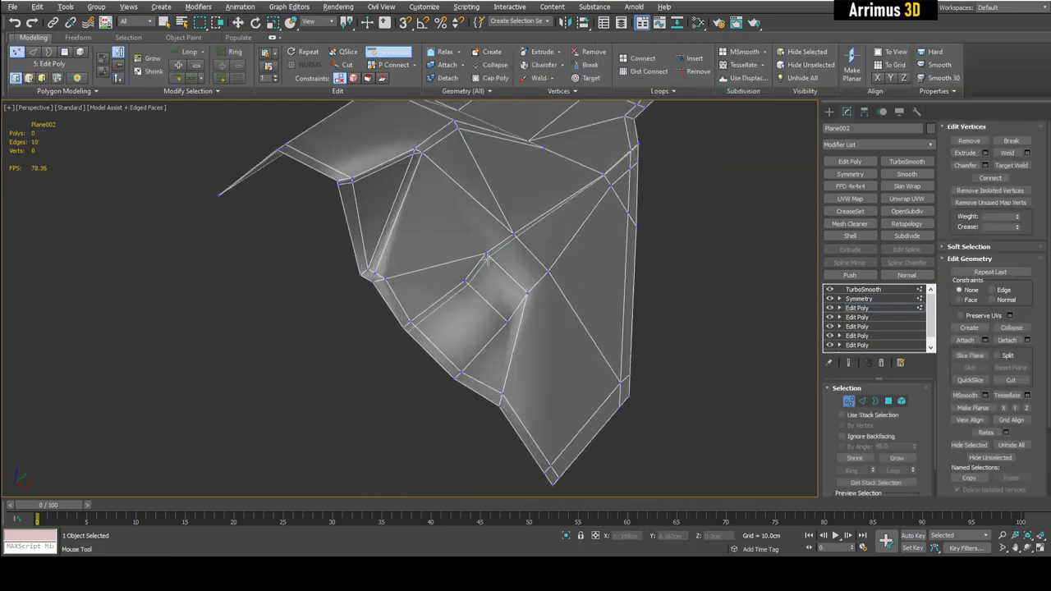
{"action": "left_click", "coordinate": [491, 259]}
{"action": "left_click", "coordinate": [522, 289]}
{"action": "key", "text": "q"}
{"action": "left_click", "coordinate": [695, 286]}
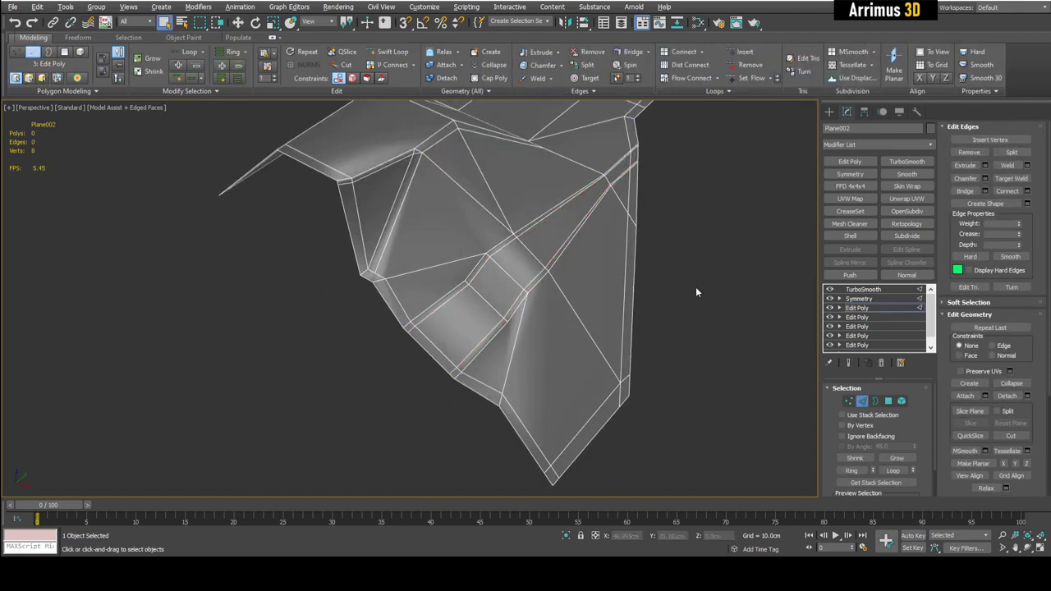
{"action": "key", "text": "ctrl+e"}
{"action": "key", "text": "F4"}
{"action": "scroll", "coordinate": [582, 330], "scroll_direction": "down", "scroll_amount": 3}
{"action": "middle_click_drag", "start_coordinate": [581, 332], "coordinate": [550, 306], "text": "alt"}
Insert a SwiftLoop support loop around the outer outline of the recess, close to its outer edges.
{"action": "key", "text": "ctrl+e"}
{"action": "key", "text": "F4"}
{"action": "scroll", "coordinate": [547, 302], "scroll_direction": "up", "scroll_amount": 5}
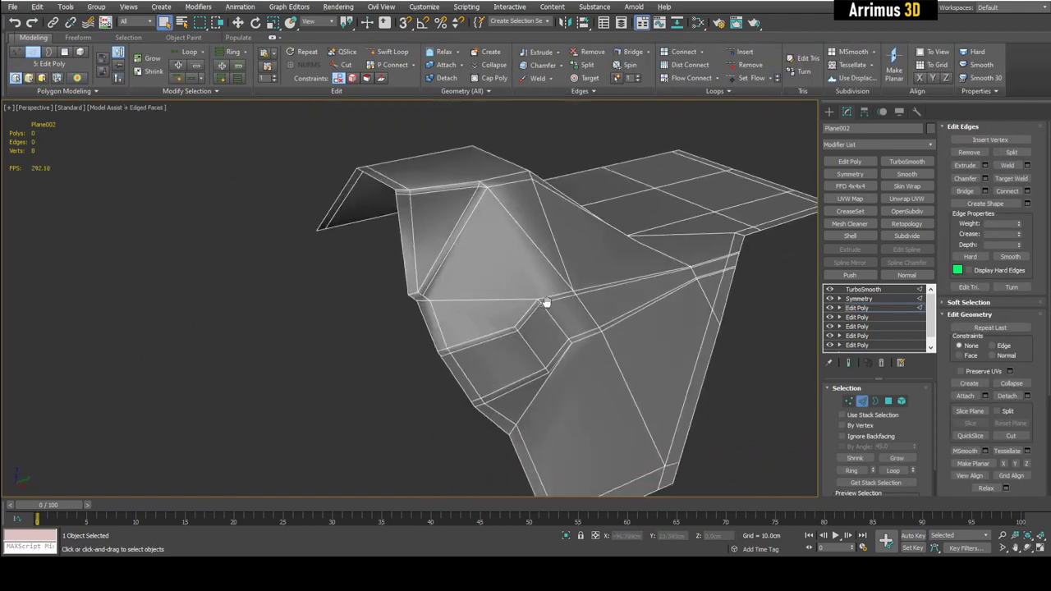
{"action": "key", "text": "alt+1"}
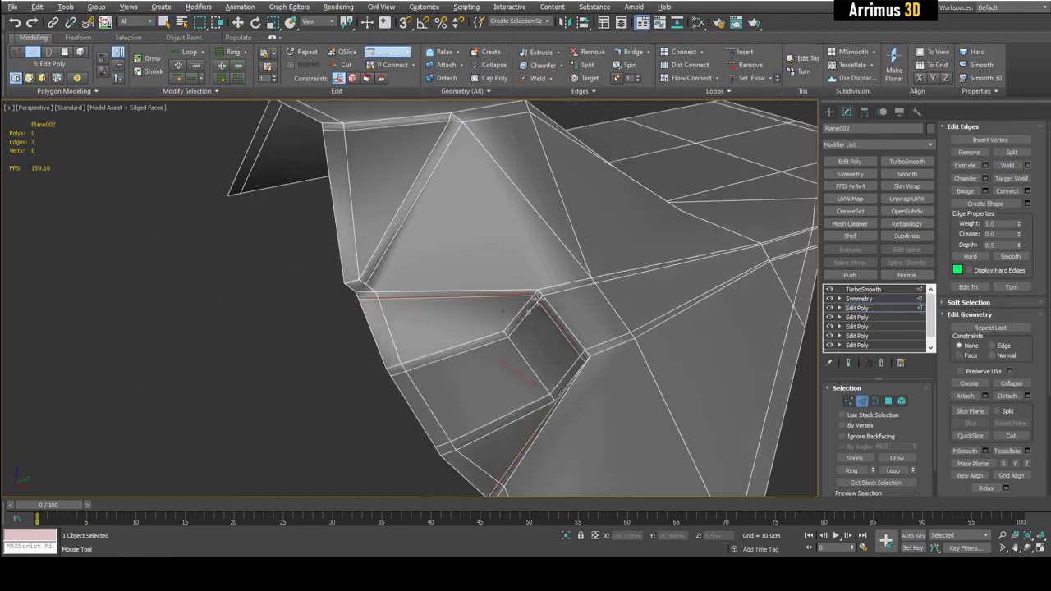
{"action": "left_click", "coordinate": [536, 297]}
{"action": "key", "text": "w"}
{"action": "scroll", "coordinate": [567, 301], "scroll_direction": "down", "scroll_amount": 4}
{"action": "key", "text": "q"}
{"action": "middle_click_drag", "start_coordinate": [583, 307], "coordinate": [574, 353], "text": "alt"}
{"action": "left_click", "coordinate": [579, 352]}
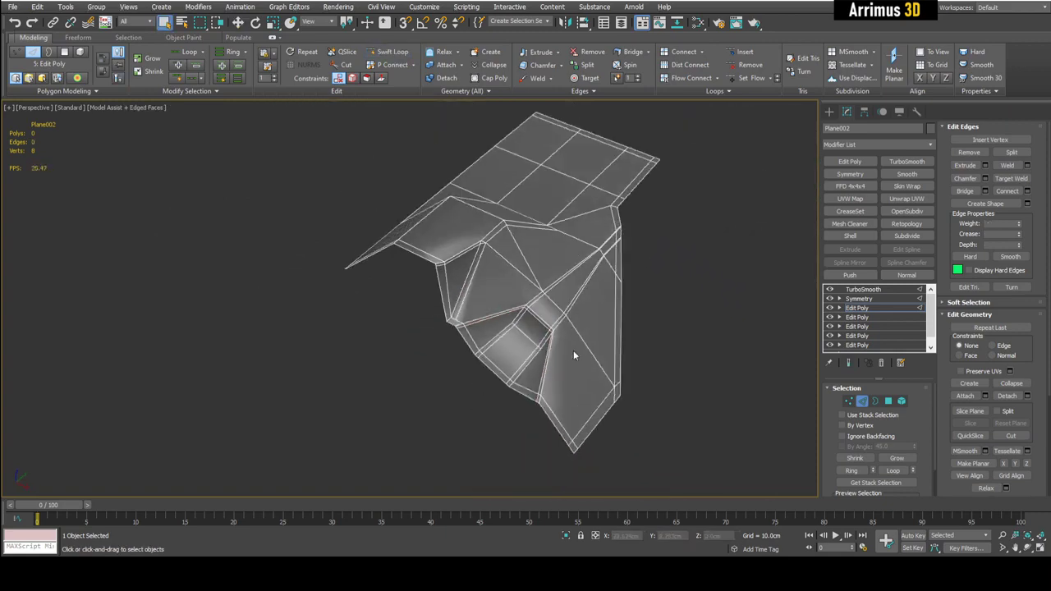
Examine the smoothed recess outline up close and compare it with the cage.
{"action": "scroll", "coordinate": [571, 346], "scroll_direction": "up", "scroll_amount": 4}
{"action": "key", "text": "ctrl+e"}
{"action": "middle_click_drag", "start_coordinate": [538, 285], "coordinate": [518, 351], "text": "alt"}
{"action": "key", "text": "F4"}
{"action": "scroll", "coordinate": [531, 304], "scroll_direction": "down", "scroll_amount": 3}
{"action": "scroll", "coordinate": [442, 356], "scroll_direction": "up", "scroll_amount": 3}
{"action": "key", "text": "ctrl+e"}
{"action": "key", "text": "F4"}
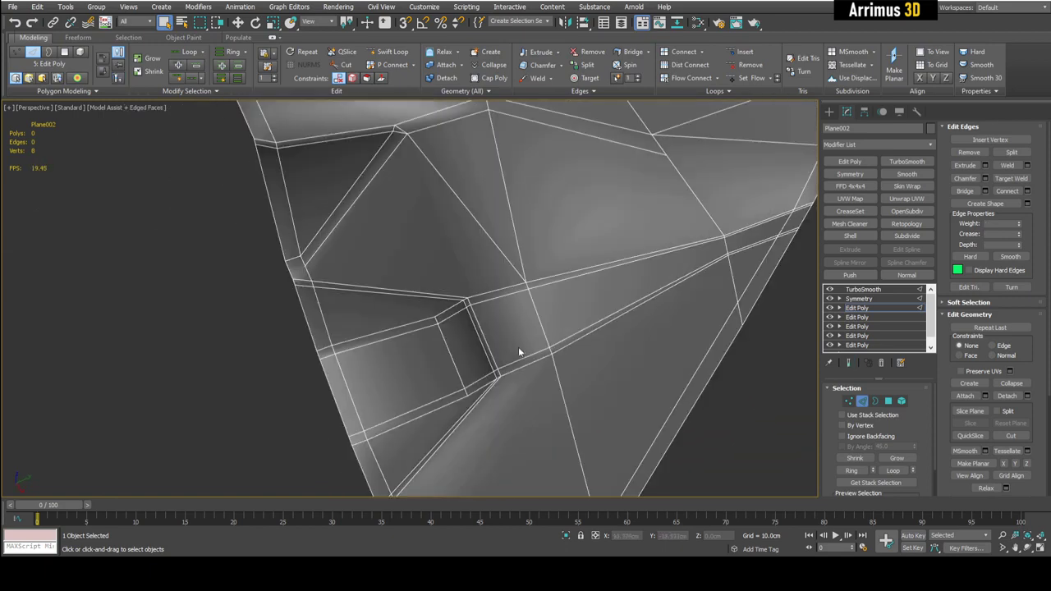
Try removing the two full support loops along the recess sides, check the smoothed surface and undo the removal.
{"action": "double_click", "coordinate": [518, 362]}
{"action": "double_click", "coordinate": [503, 295], "text": "ctrl"}
{"action": "key", "text": "ctrl+BackSpace"}
{"action": "key", "text": "ctrl+e"}
{"action": "key", "text": "F4"}
{"action": "middle_click_drag", "start_coordinate": [499, 307], "coordinate": [609, 314], "text": "alt"}
{"action": "scroll", "coordinate": [531, 322], "scroll_direction": "down", "scroll_amount": 3}
{"action": "scroll", "coordinate": [488, 340], "scroll_direction": "up", "scroll_amount": 4}
{"action": "scroll", "coordinate": [539, 342], "scroll_direction": "down", "scroll_amount": 2}
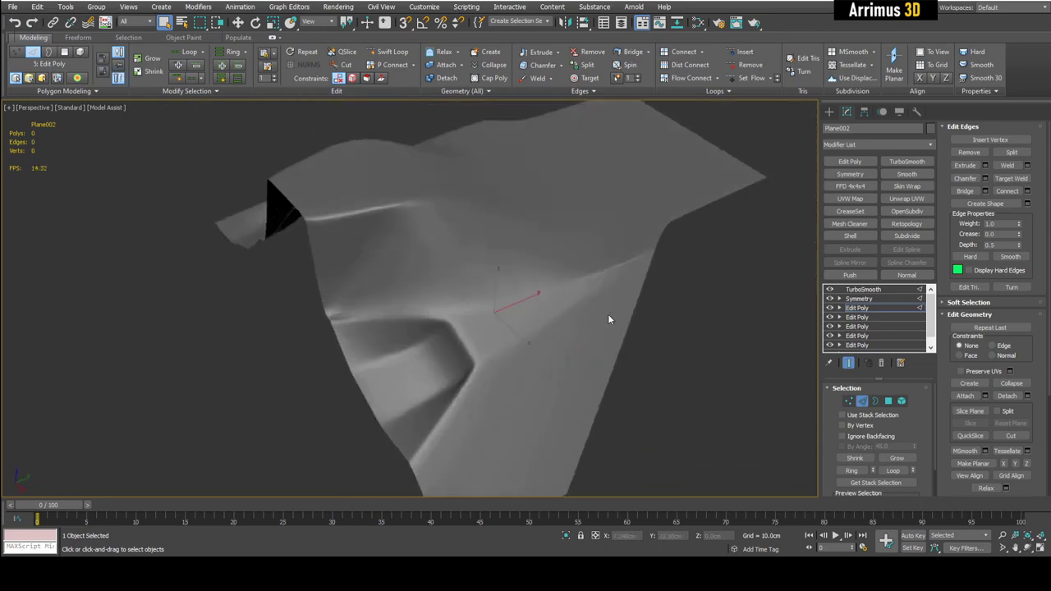
{"action": "key", "text": "ctrl+e"}
{"action": "key", "text": "F4"}
{"action": "key", "text": "ctrl+z"}
Remove only the parts of the two side support loops that run beyond the recess, keeping the segments inside it.
{"action": "scroll", "coordinate": [615, 312], "scroll_direction": "up", "scroll_amount": 3}
{"action": "key", "text": "F4"}
{"action": "middle_click_drag", "start_coordinate": [608, 317], "coordinate": [333, 262], "text": "alt"}
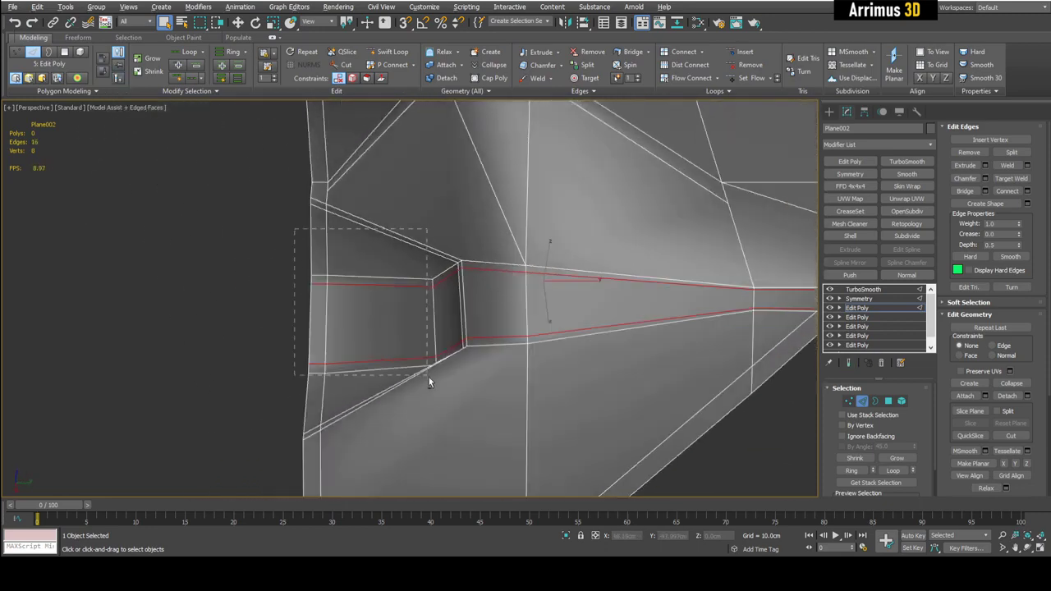
{"action": "left_click_drag", "start_coordinate": [428, 378], "coordinate": [430, 379], "text": "alt"}
{"action": "scroll", "coordinate": [461, 340], "scroll_direction": "up", "scroll_amount": 3}
{"action": "left_click_drag", "start_coordinate": [433, 252], "coordinate": [454, 233], "text": "alt"}
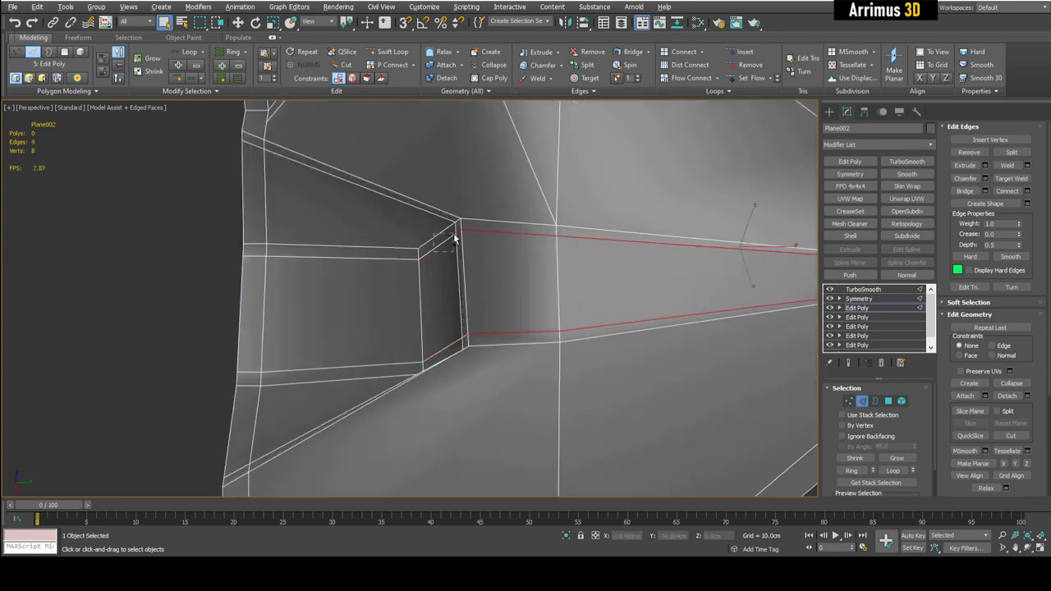
{"action": "left_click", "coordinate": [976, 153]}
{"action": "middle_click_drag", "start_coordinate": [567, 271], "coordinate": [526, 290]}
{"action": "key", "text": "F4"}
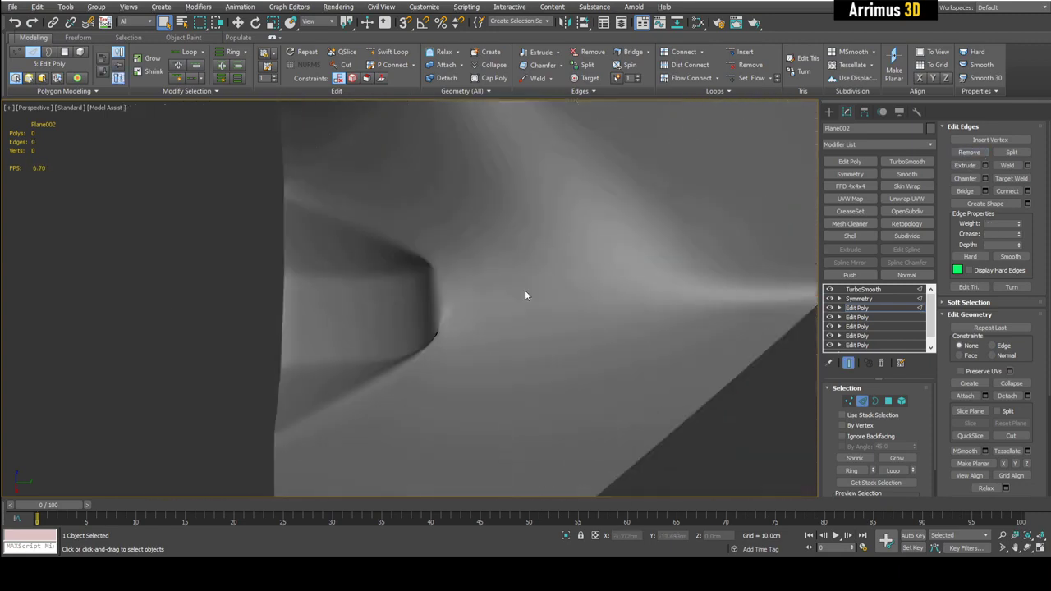
Examine the polygon beyond the recess's inner end and compare the smoothed recess with its cage from several angles.
{"action": "key", "text": "F4"}
{"action": "key", "text": "4"}
{"action": "left_click", "coordinate": [470, 297]}
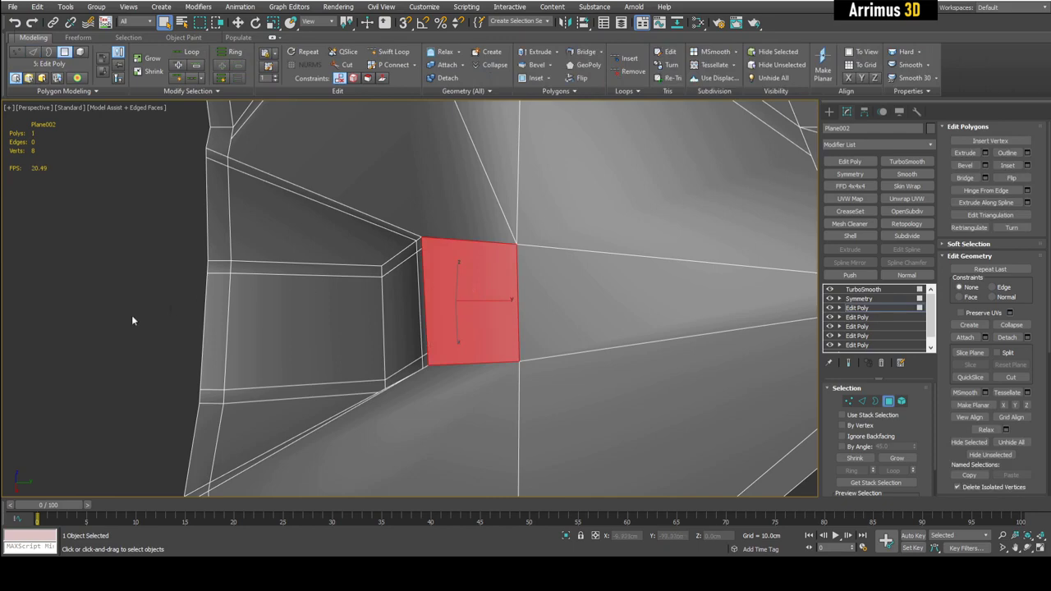
{"action": "left_click", "coordinate": [131, 315]}
{"action": "key", "text": "F4"}
{"action": "scroll", "coordinate": [402, 368], "scroll_direction": "up", "scroll_amount": 5}
{"action": "key", "text": "F4"}
{"action": "key", "text": "grave"}
{"action": "scroll", "coordinate": [470, 350], "scroll_direction": "down", "scroll_amount": 7}
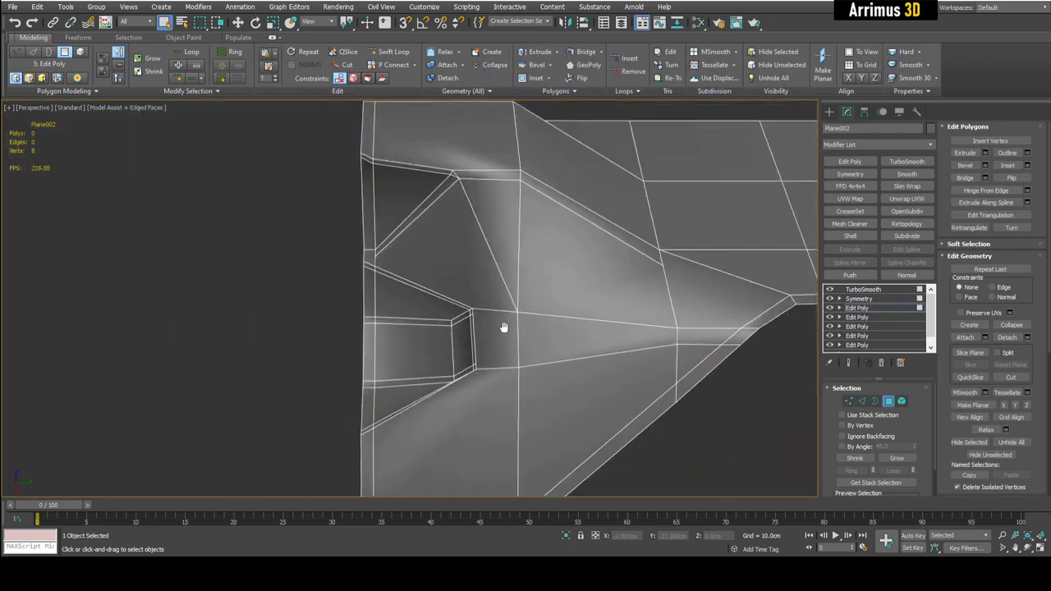
{"action": "middle_click_drag", "start_coordinate": [502, 326], "coordinate": [491, 357], "text": "alt"}
{"action": "key", "text": "grave"}
{"action": "key", "text": "F4"}
{"action": "scroll", "coordinate": [527, 283], "scroll_direction": "up", "scroll_amount": 5}
{"action": "scroll", "coordinate": [527, 283], "scroll_direction": "down", "scroll_amount": 6}
{"action": "key", "text": "grave"}
{"action": "key", "text": "F4"}
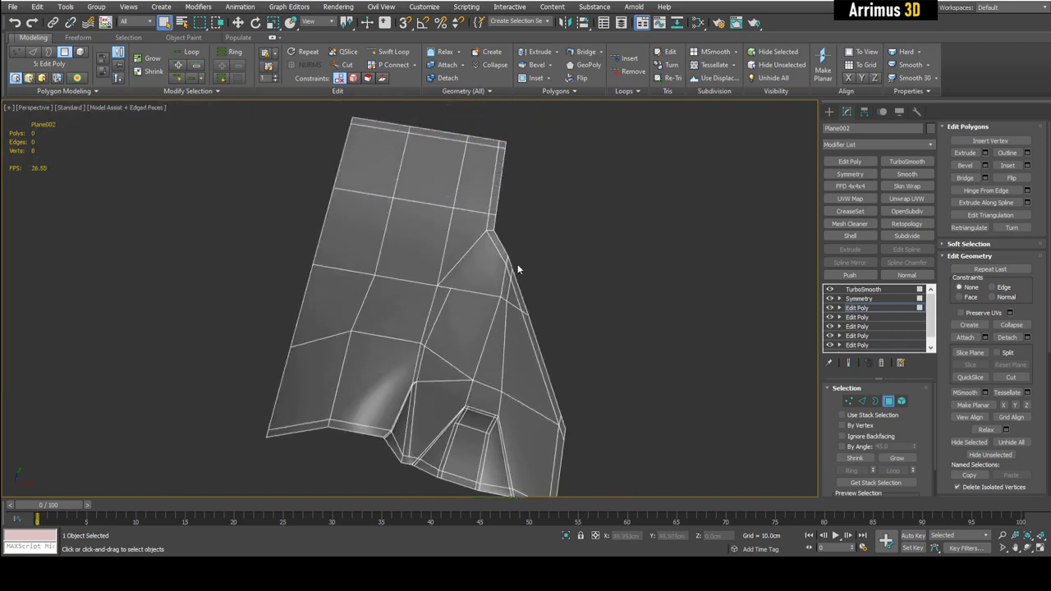
Cut an edge across the diagonal near the neck to the next cross edge, beside the existing lengthwise edge, and check the smoothing.
{"action": "middle_click_drag", "start_coordinate": [517, 264], "coordinate": [495, 314], "text": "alt"}
{"action": "key", "text": "1"}
{"action": "key", "text": "grave"}
{"action": "key", "text": "F4"}
{"action": "key", "text": "grave"}
{"action": "key", "text": "F4"}
{"action": "key", "text": "alt+c"}
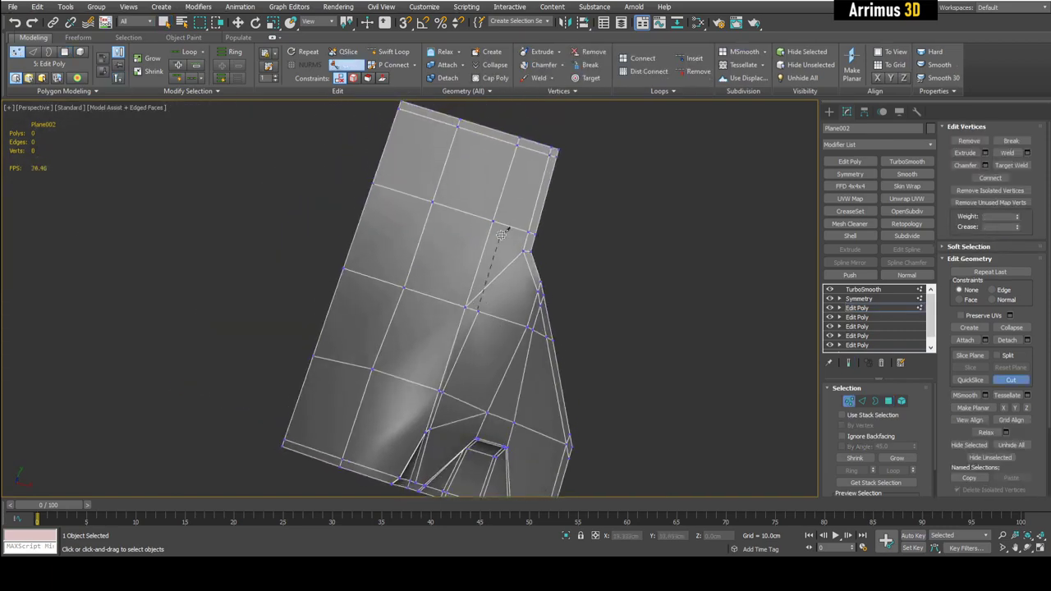
{"action": "right_click", "coordinate": [537, 204]}
{"action": "key", "text": "grave"}
{"action": "key", "text": "F4"}
{"action": "key", "text": "1"}
{"action": "scroll", "coordinate": [639, 297], "scroll_direction": "down", "scroll_amount": 3}
{"action": "middle_click_drag", "start_coordinate": [617, 258], "coordinate": [509, 321]}
{"action": "scroll", "coordinate": [537, 295], "scroll_direction": "up", "scroll_amount": 3}
{"action": "scroll", "coordinate": [488, 359], "scroll_direction": "up", "scroll_amount": 2}
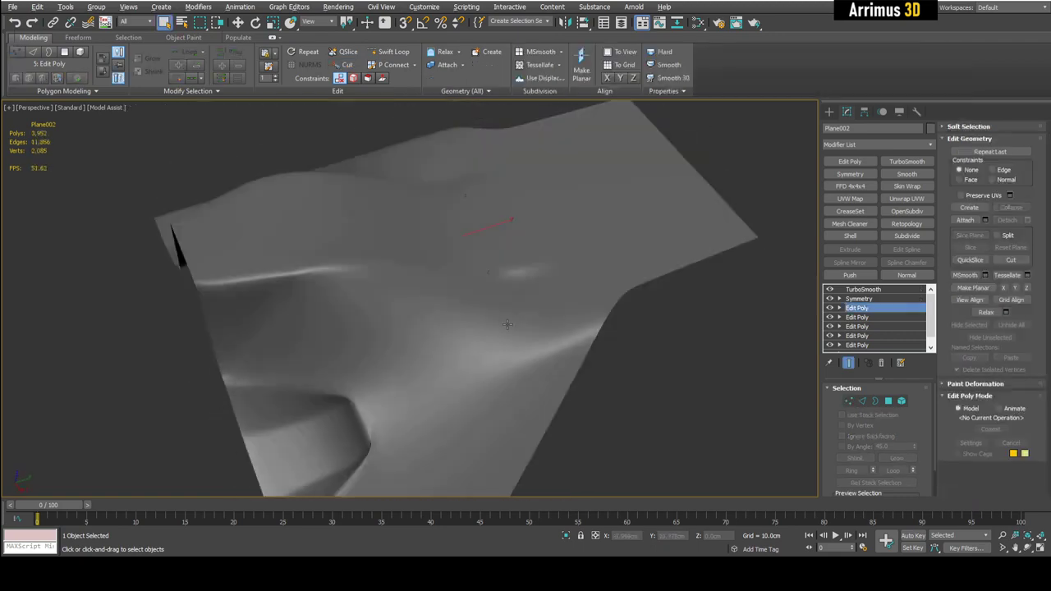
Move the vertex where the new cut meets the cross edge down along Z and check the smoothed surface.
{"action": "scroll", "coordinate": [509, 321], "scroll_direction": "up", "scroll_amount": 2}
{"action": "key", "text": "grave"}
{"action": "key", "text": "F4"}
{"action": "scroll", "coordinate": [513, 284], "scroll_direction": "up", "scroll_amount": 3}
{"action": "middle_click_drag", "start_coordinate": [514, 284], "coordinate": [481, 281]}
{"action": "key", "text": "1"}
{"action": "left_click", "coordinate": [466, 335]}
{"action": "key", "text": "w"}
{"action": "scroll", "coordinate": [472, 328], "scroll_direction": "down", "scroll_amount": 5}
{"action": "key", "text": "grave"}
{"action": "key", "text": "F4"}
{"action": "left_click_drag", "start_coordinate": [473, 280], "coordinate": [479, 335]}
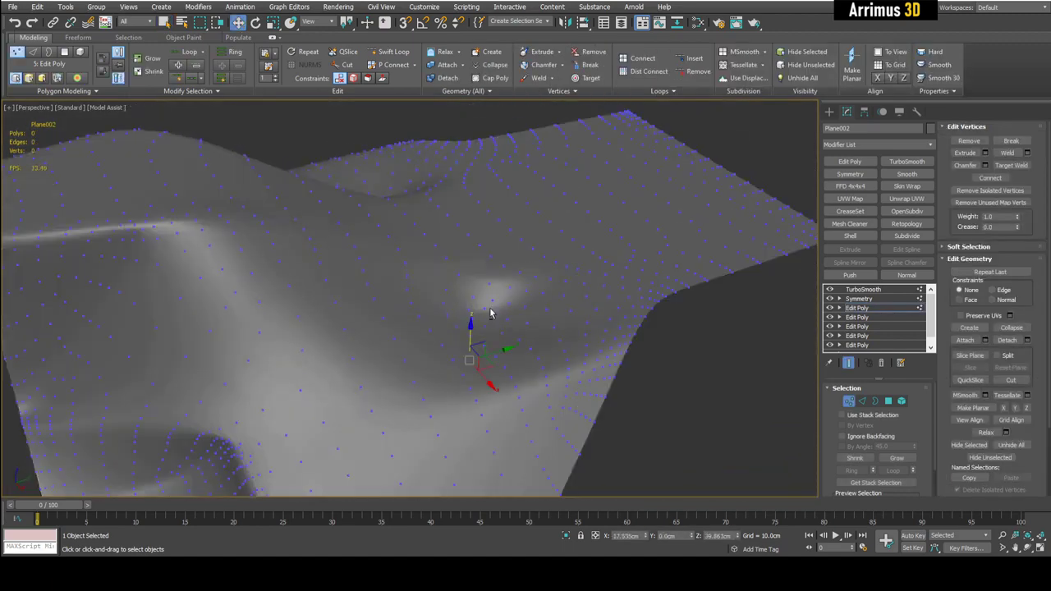
{"action": "middle_click_drag", "start_coordinate": [490, 312], "coordinate": [513, 337], "text": "alt"}
{"action": "left_click", "coordinate": [520, 333]}
Cut a support edge from the neck-corner border along the upper side of the raised fold's crease and check the smoothing.
{"action": "key", "text": "grave"}
{"action": "key", "text": "F4"}
{"action": "key", "text": "alt+c"}
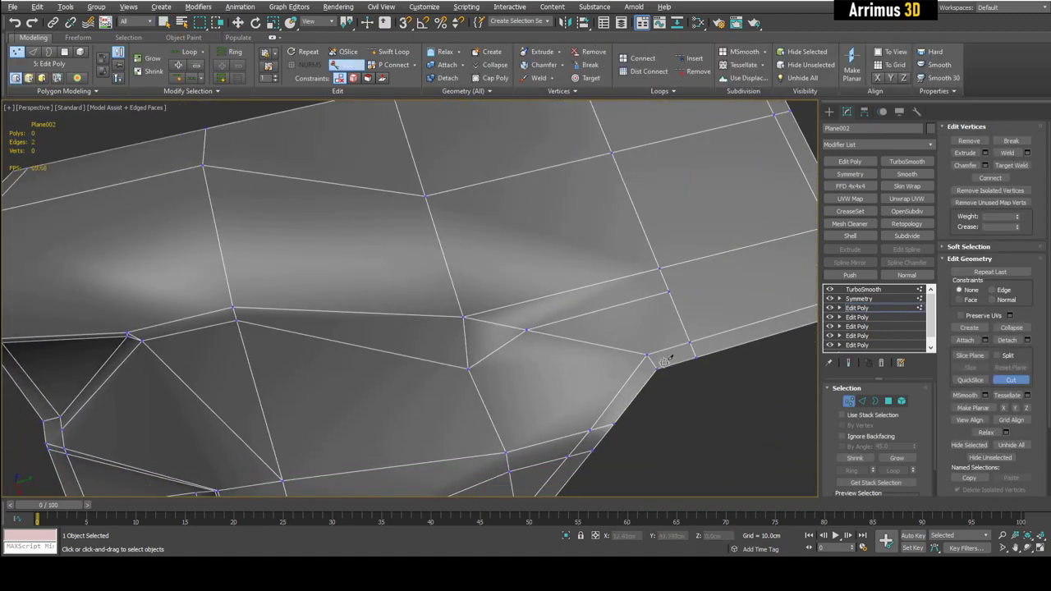
{"action": "left_click", "coordinate": [489, 312]}
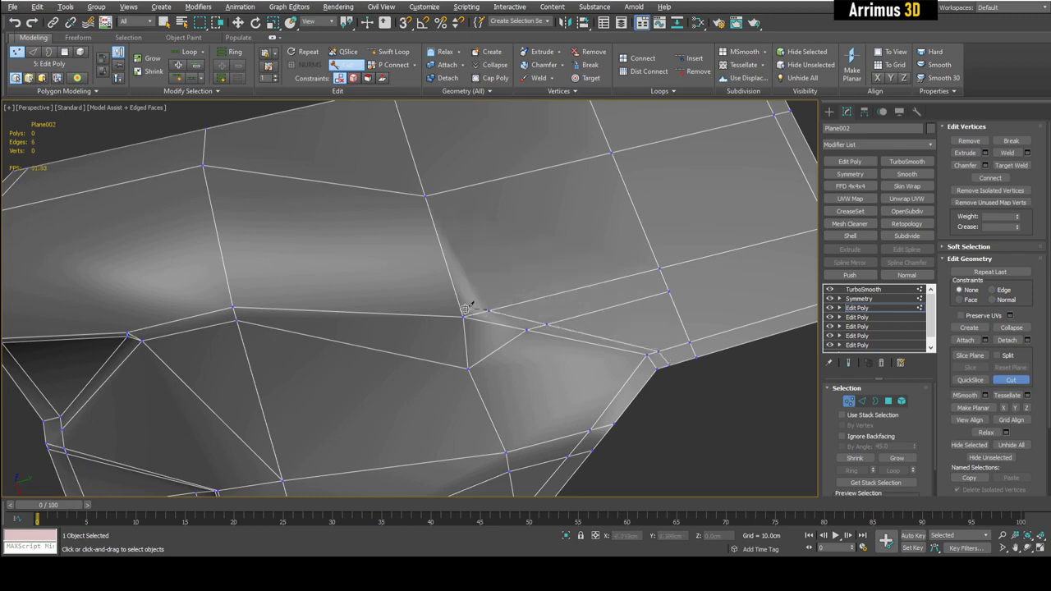
{"action": "left_click", "coordinate": [230, 282]}
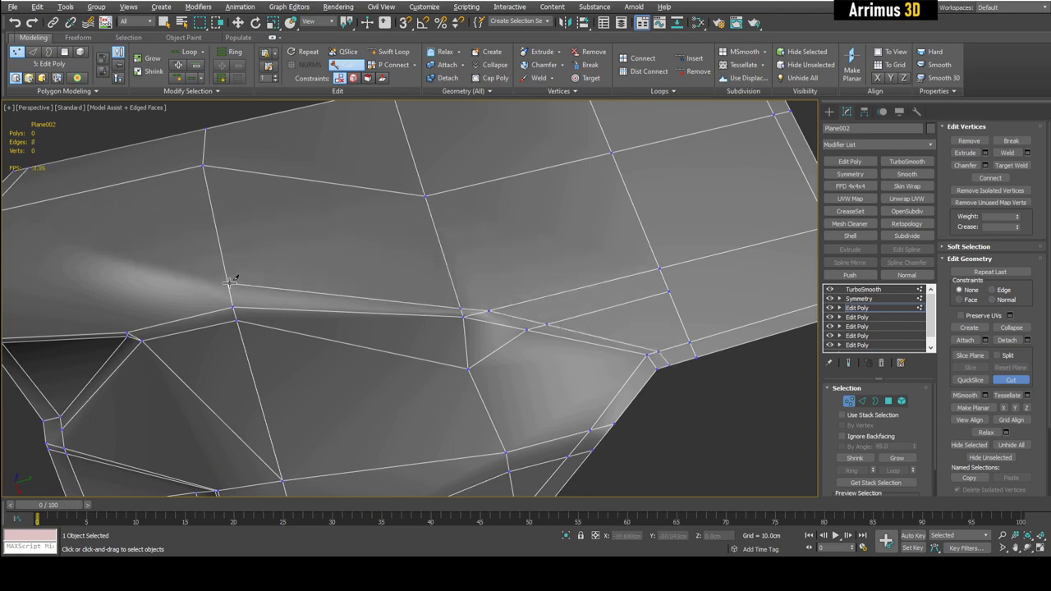
{"action": "right_click", "coordinate": [303, 239]}
{"action": "key", "text": "F4"}
{"action": "key", "text": "grave"}
{"action": "middle_click_drag", "start_coordinate": [510, 271], "coordinate": [565, 270]}
{"action": "key", "text": "grave"}
{"action": "key", "text": "F4"}
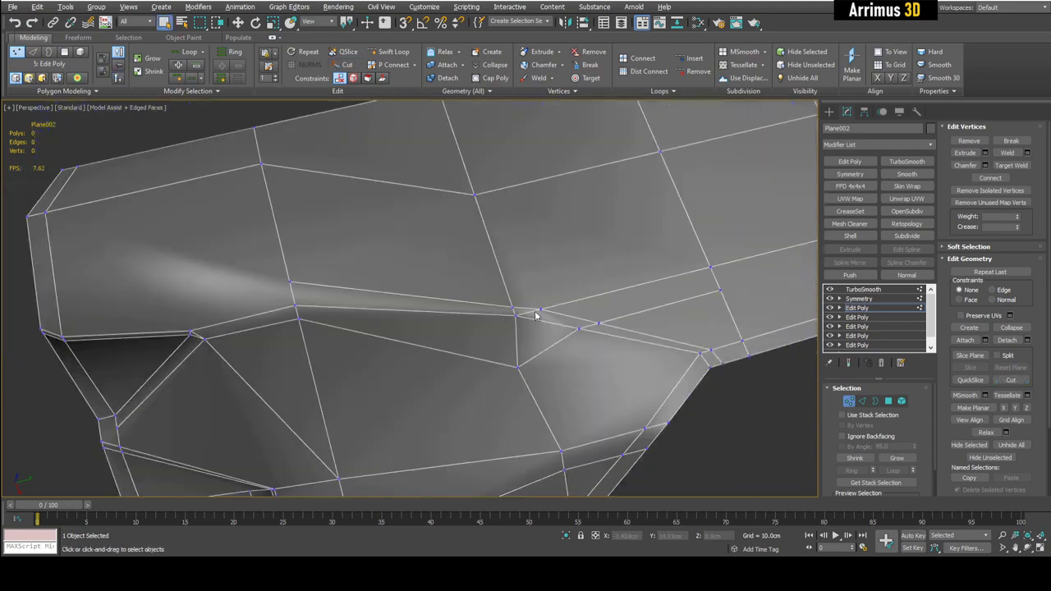
Target-weld the new cut's vertex on the lengthwise edge to its neighbouring vertex on the cross edge.
{"action": "key", "text": "ctrl+shift+w"}
{"action": "left_click", "coordinate": [541, 310]}
{"action": "left_click", "coordinate": [513, 307]}
{"action": "right_click", "coordinate": [526, 309]}
{"action": "scroll", "coordinate": [528, 309], "scroll_direction": "down", "scroll_amount": 4}
{"action": "middle_click_drag", "start_coordinate": [529, 309], "coordinate": [586, 309]}
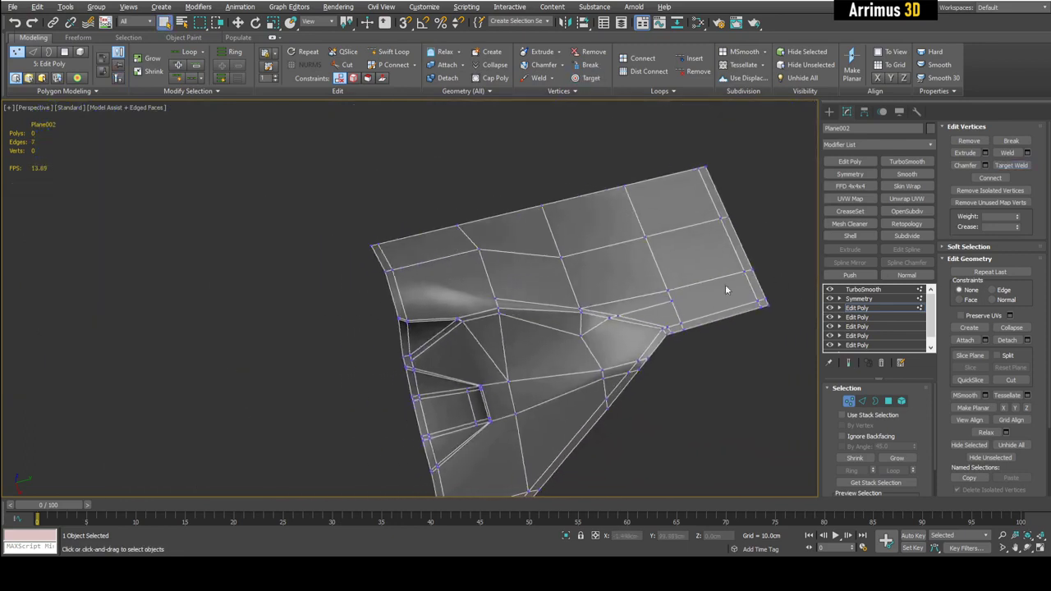
Extend the support cut along the raised fold's crease to the wide-end border and check the smoothed panel.
{"action": "middle_click_drag", "start_coordinate": [726, 289], "coordinate": [534, 294], "text": "alt"}
{"action": "scroll", "coordinate": [534, 294], "scroll_direction": "up", "scroll_amount": 4}
{"action": "key", "text": "alt+c"}
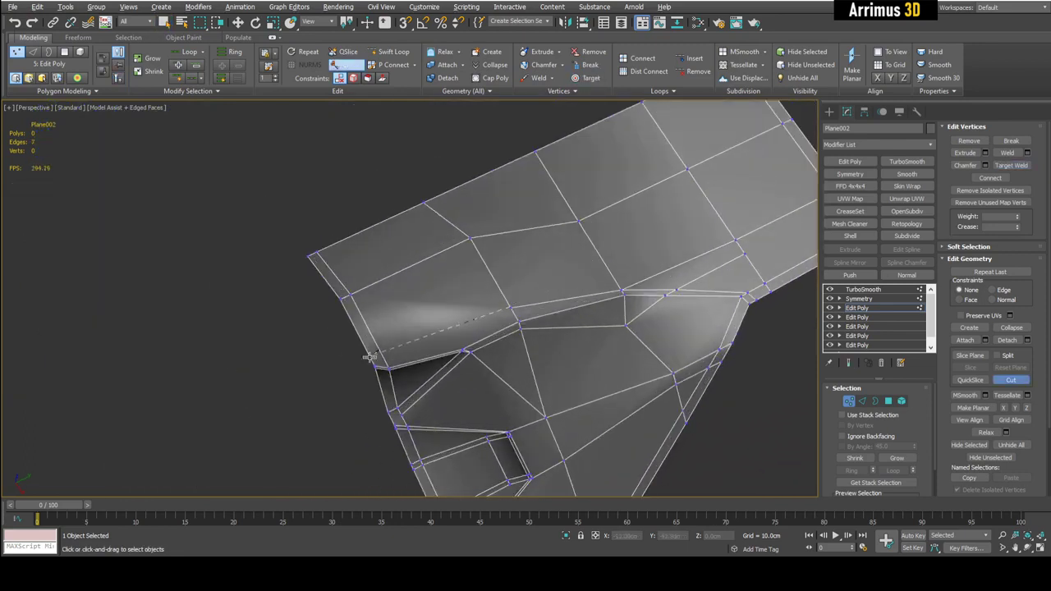
{"action": "left_click", "coordinate": [370, 358]}
{"action": "scroll", "coordinate": [369, 358], "scroll_direction": "up", "scroll_amount": 2}
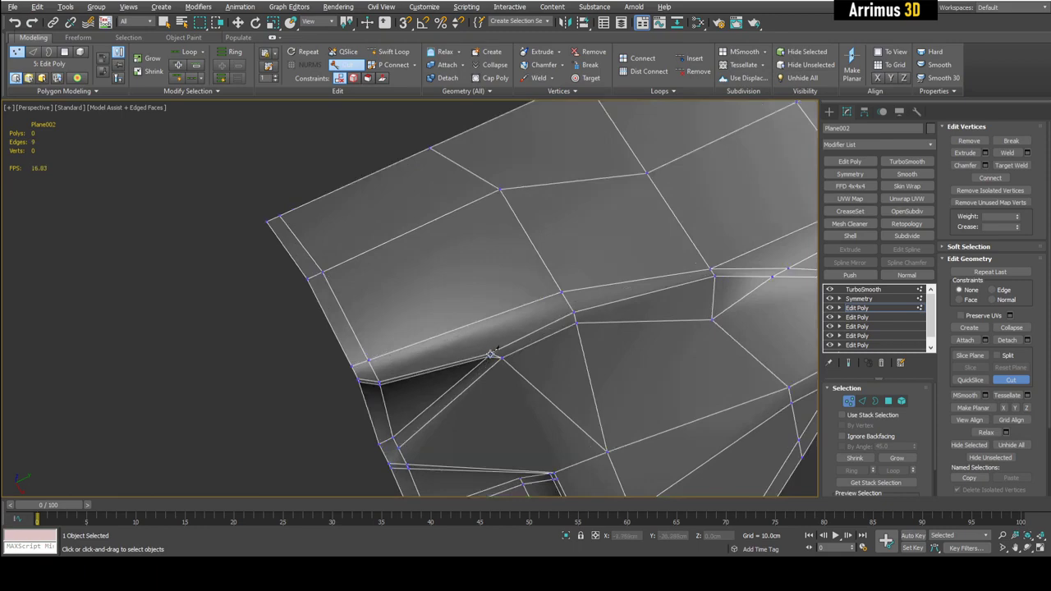
{"action": "left_click", "coordinate": [418, 231]}
{"action": "right_click", "coordinate": [429, 222]}
{"action": "right_click", "coordinate": [540, 223]}
{"action": "key", "text": "ctrl+q"}
{"action": "scroll", "coordinate": [544, 226], "scroll_direction": "down", "scroll_amount": 4}
{"action": "key", "text": "1"}
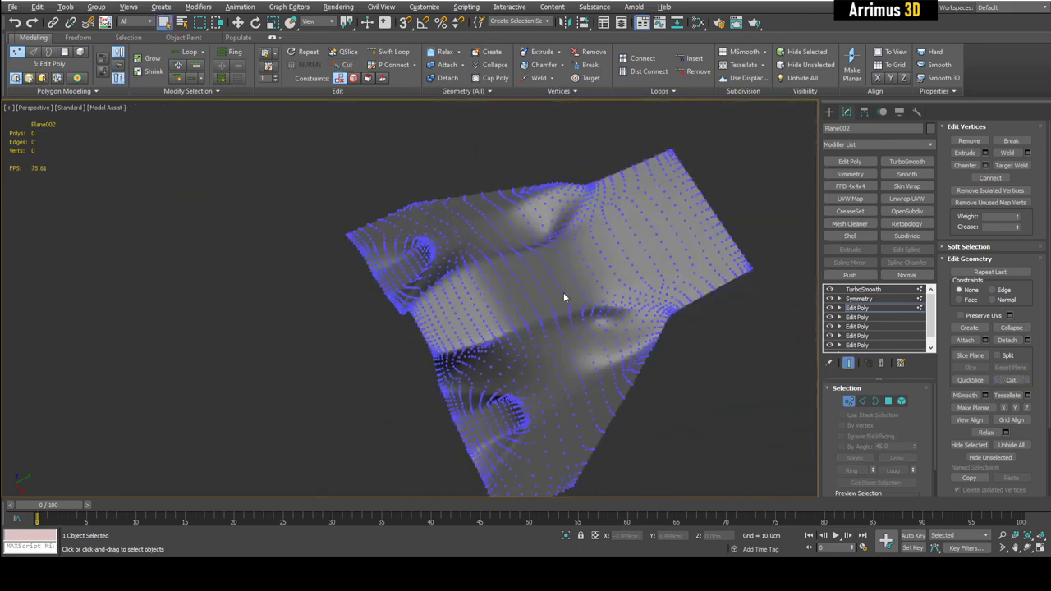
{"action": "key", "text": "F4"}
{"action": "middle_click_drag", "start_coordinate": [563, 296], "coordinate": [680, 188], "text": "alt"}
View the Selection Pixel Radius in the viewport preferences and close the settings without changing anything.
{"action": "left_click", "coordinate": [425, 7]}
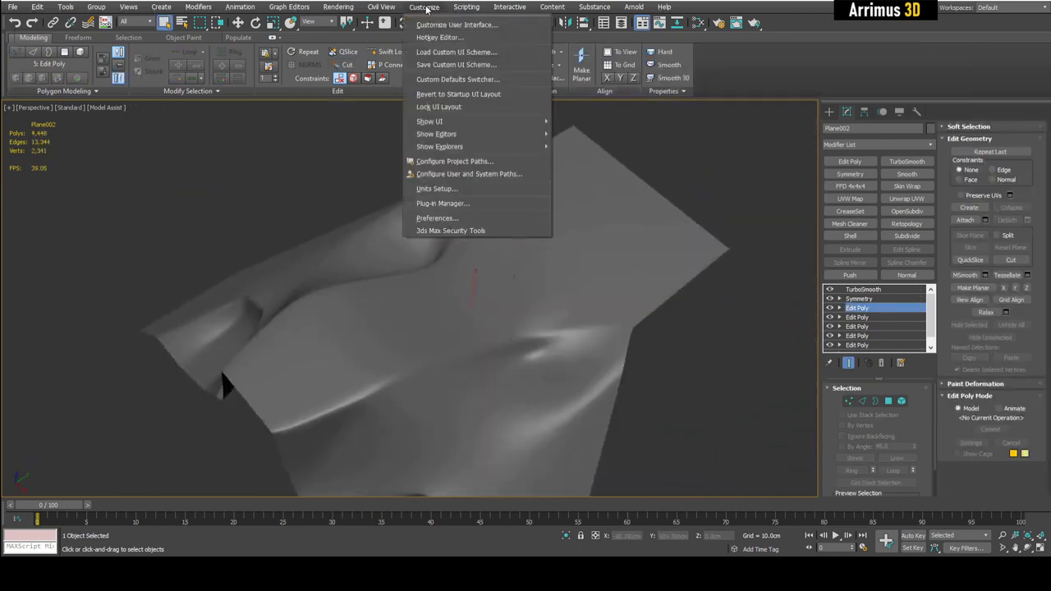
{"action": "left_click", "coordinate": [440, 217]}
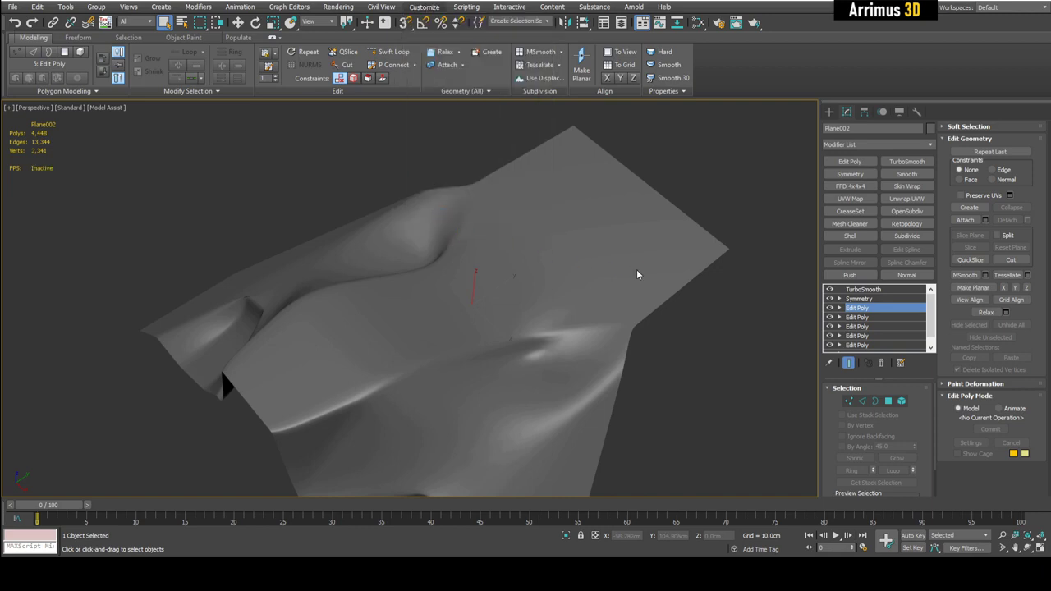
{"action": "left_click", "coordinate": [468, 132]}
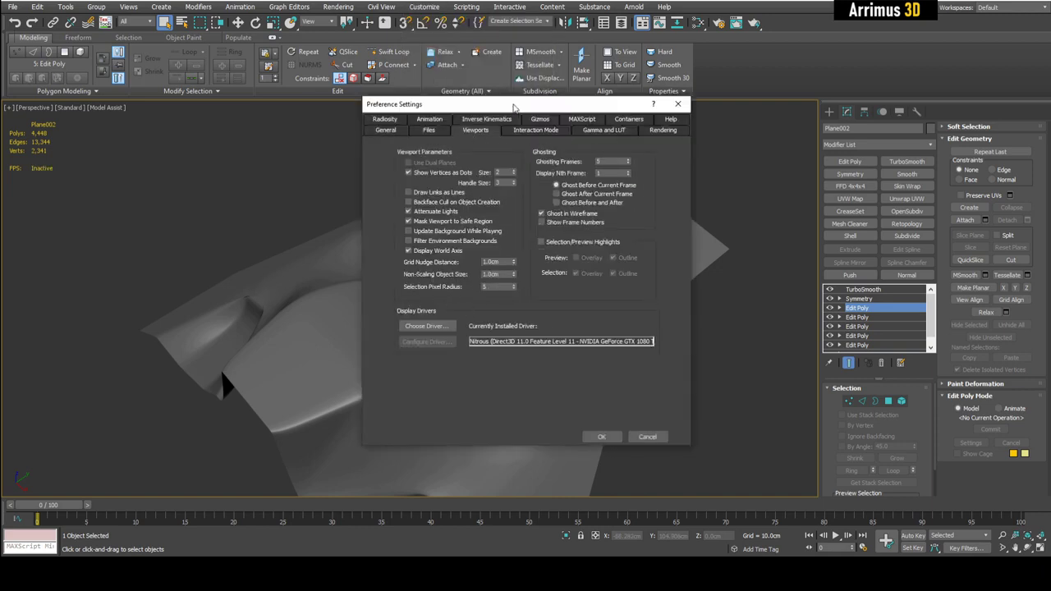
{"action": "left_click_drag", "start_coordinate": [514, 107], "coordinate": [657, 100]}
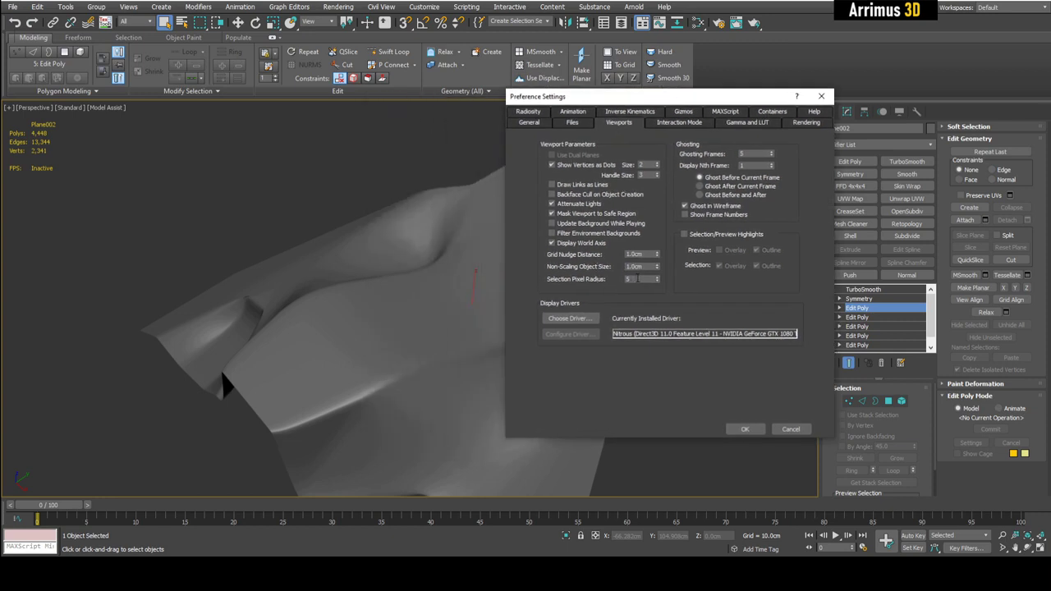
{"action": "left_click", "coordinate": [782, 429]}
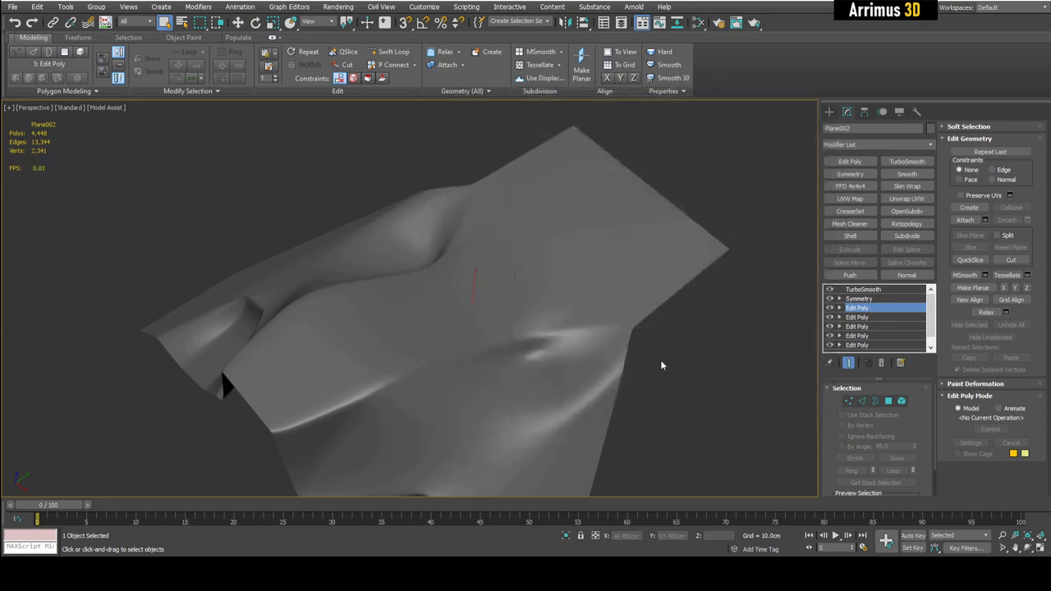
Cut an edge from the support cut's vertex near the neck up to the cross edge, right beside its grid vertex.
{"action": "key", "text": "F4"}
{"action": "key", "text": "grave"}
{"action": "scroll", "coordinate": [567, 320], "scroll_direction": "up", "scroll_amount": 4}
{"action": "key", "text": "1"}
{"action": "middle_click_drag", "start_coordinate": [542, 288], "coordinate": [536, 357], "text": "alt"}
{"action": "key", "text": "alt+c"}
{"action": "scroll", "coordinate": [535, 330], "scroll_direction": "up", "scroll_amount": 2}
{"action": "scroll", "coordinate": [545, 325], "scroll_direction": "down", "scroll_amount": 2}
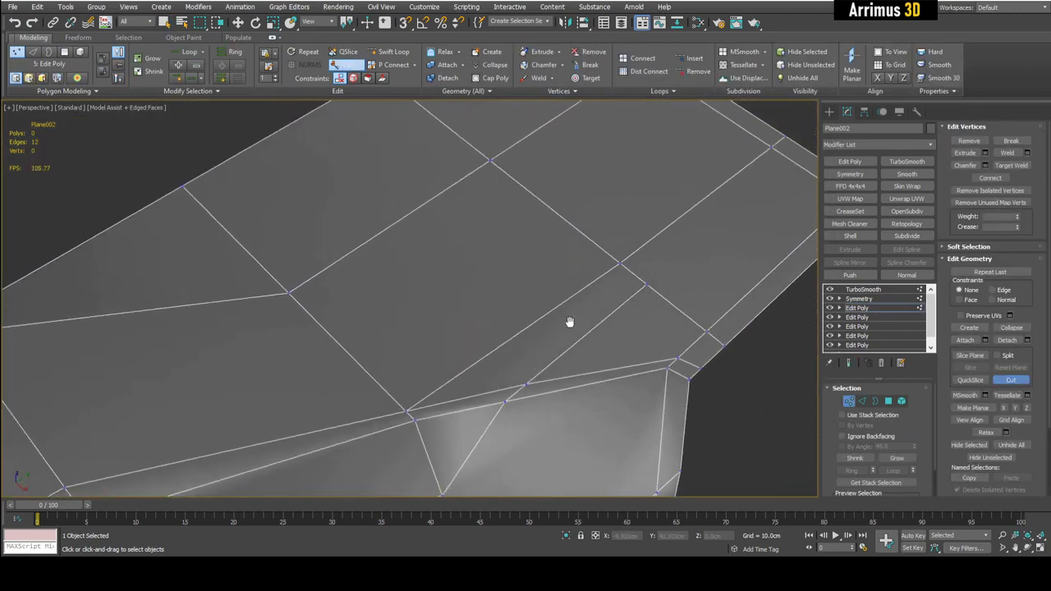
{"action": "scroll", "coordinate": [570, 322], "scroll_direction": "down", "scroll_amount": 2}
{"action": "middle_click_drag", "start_coordinate": [569, 322], "coordinate": [536, 355], "text": "alt"}
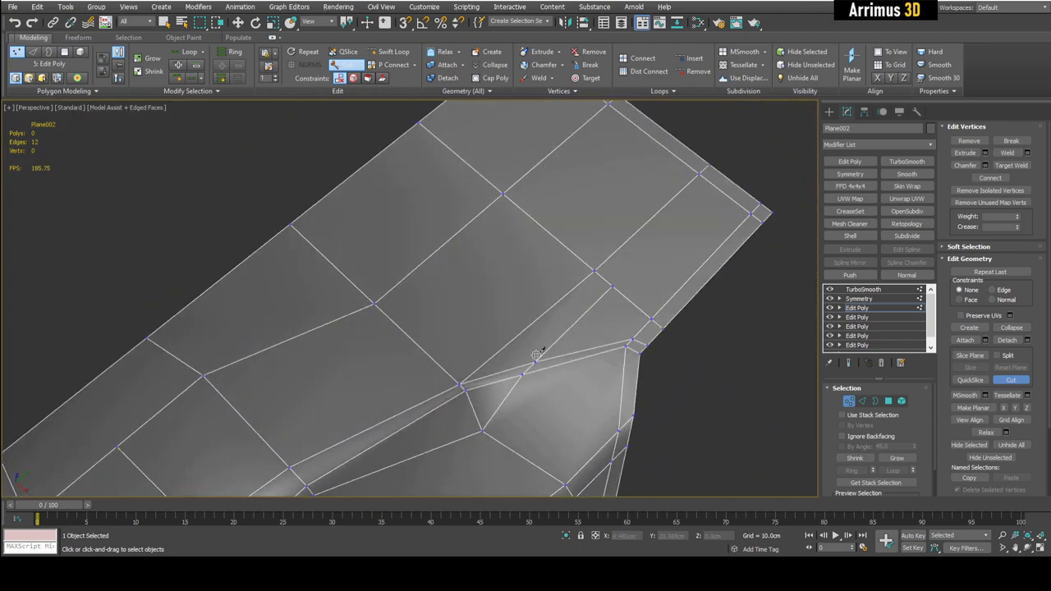
{"action": "left_click", "coordinate": [597, 273]}
{"action": "scroll", "coordinate": [598, 307], "scroll_direction": "up", "scroll_amount": 3}
{"action": "right_click", "coordinate": [598, 307]}
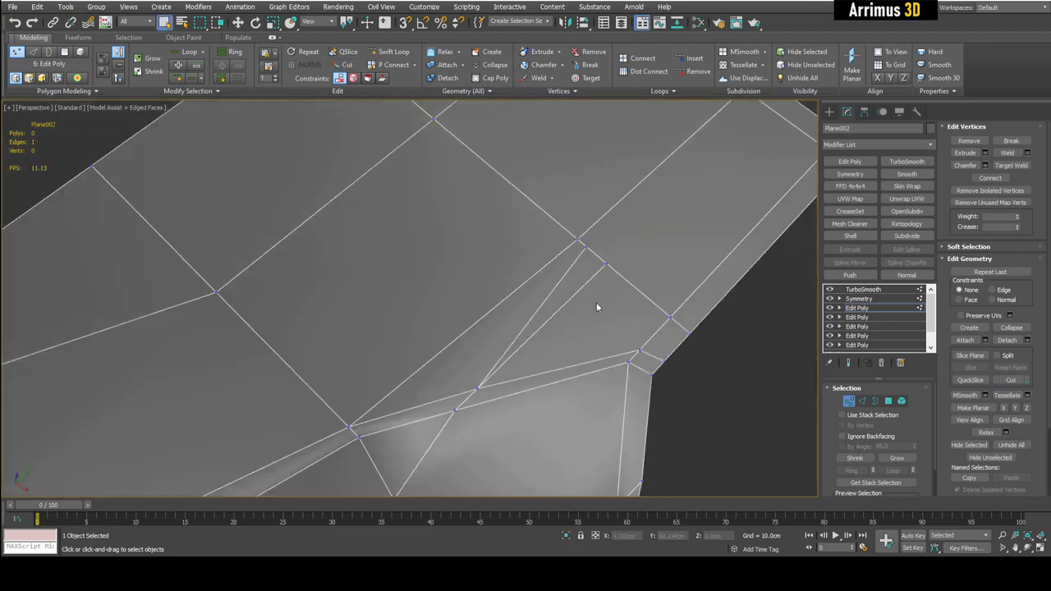
Try to target-weld the new cut's end vertex to the adjacent grid vertex on the cross edge.
{"action": "middle_click_drag", "start_coordinate": [611, 263], "coordinate": [620, 270]}
{"action": "scroll", "coordinate": [620, 270], "scroll_direction": "up", "scroll_amount": 2}
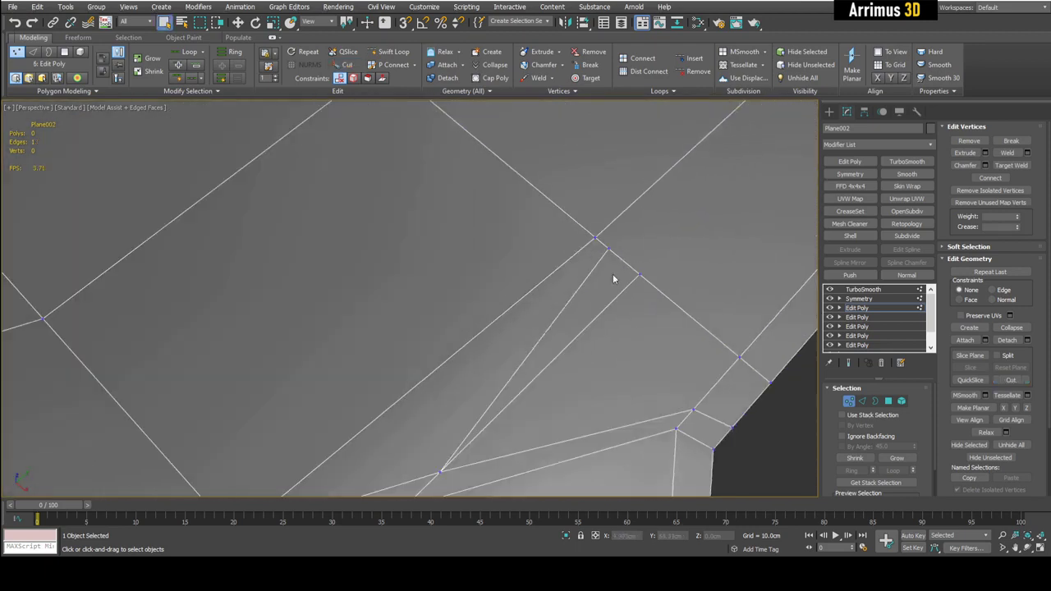
{"action": "key", "text": "2"}
{"action": "key", "text": "1"}
{"action": "key", "text": "ctrl+shift+w"}
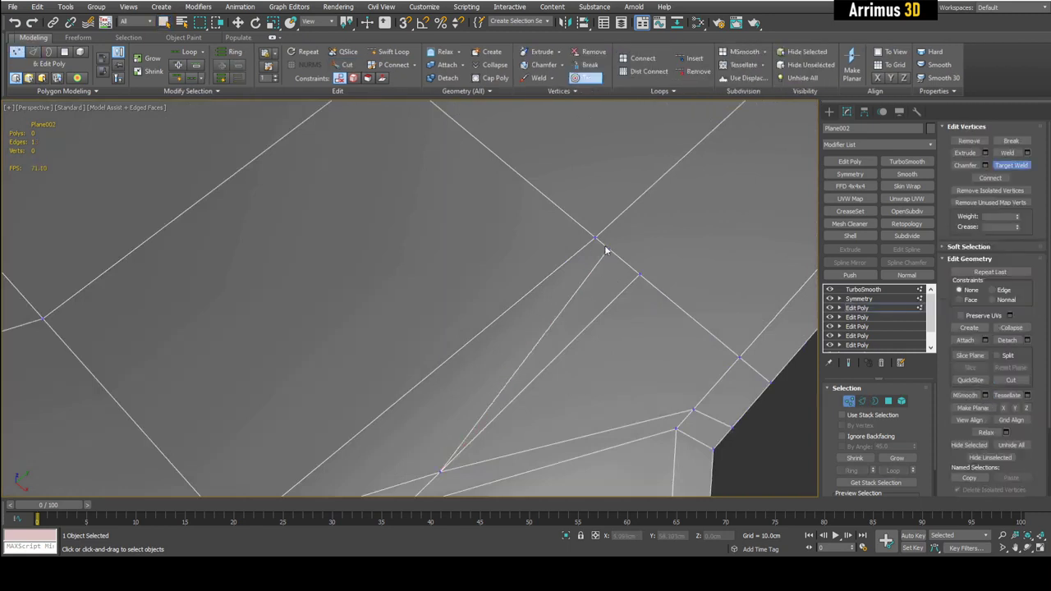
{"action": "left_click", "coordinate": [608, 249]}
{"action": "left_click", "coordinate": [596, 238]}
{"action": "right_click", "coordinate": [598, 244]}
Try cutting an extra edge from the crease-corner vertex to the cross edge, on the other side of its grid vertex.
{"action": "scroll", "coordinate": [599, 249], "scroll_direction": "down", "scroll_amount": 4}
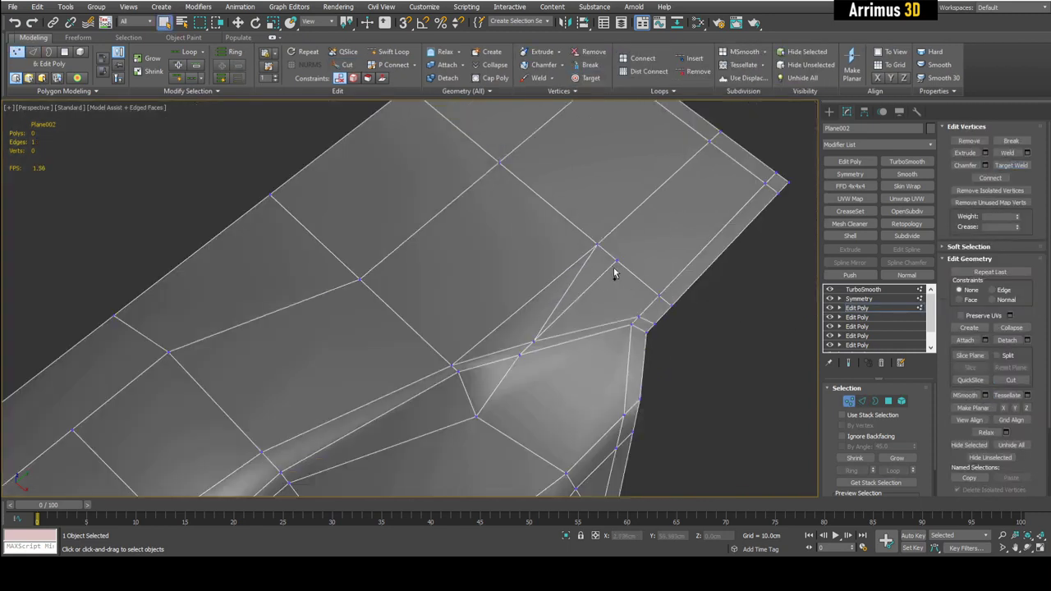
{"action": "scroll", "coordinate": [611, 270], "scroll_direction": "up", "scroll_amount": 4}
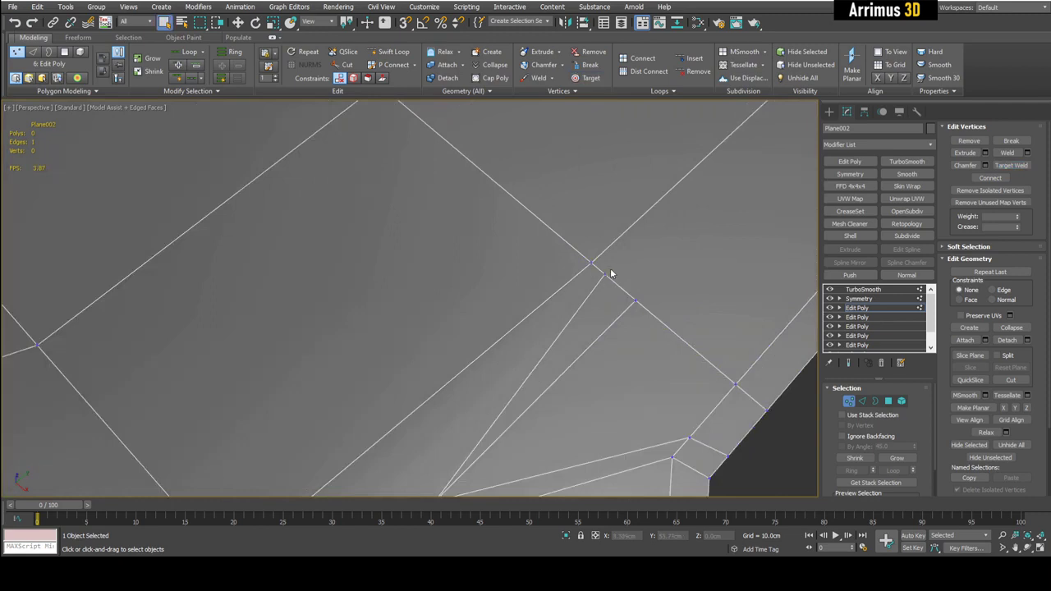
{"action": "scroll", "coordinate": [611, 273], "scroll_direction": "down", "scroll_amount": 2}
{"action": "key", "text": "alt+c"}
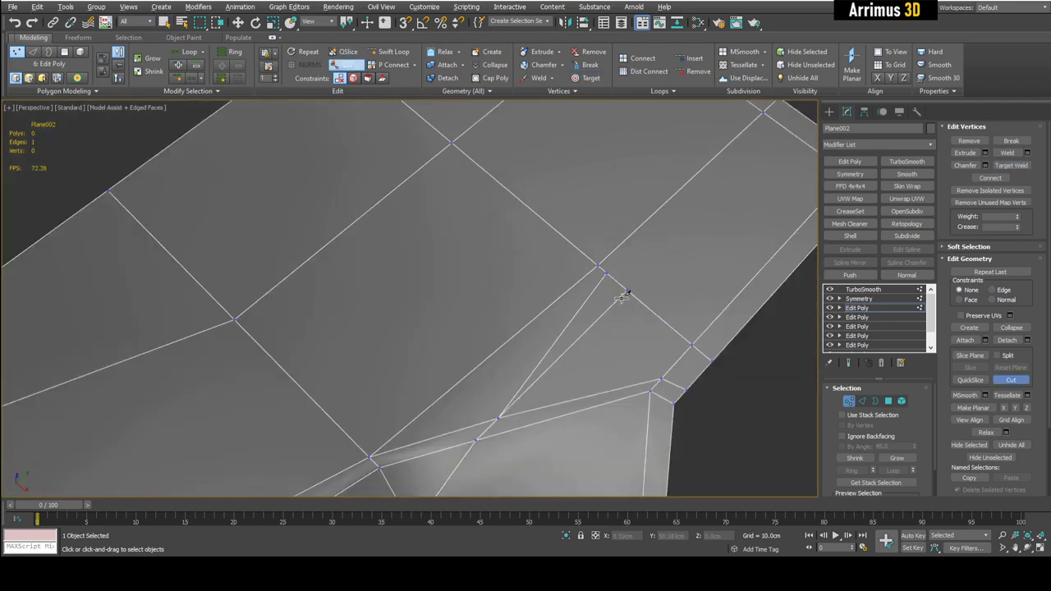
{"action": "middle_click_drag", "start_coordinate": [449, 380], "coordinate": [501, 392]}
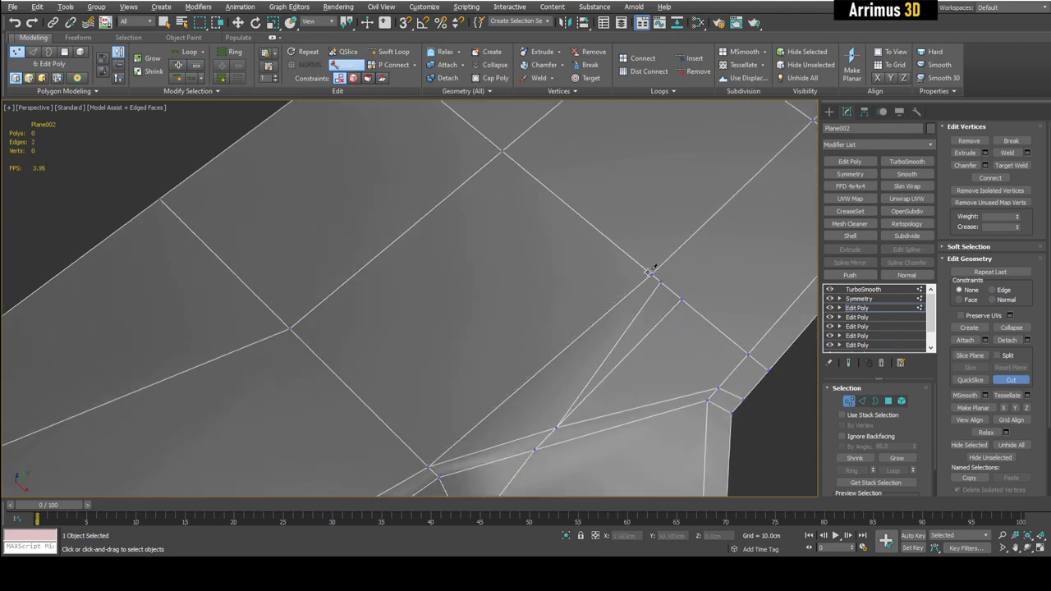
{"action": "scroll", "coordinate": [656, 279], "scroll_direction": "up", "scroll_amount": 2}
{"action": "scroll", "coordinate": [652, 265], "scroll_direction": "down", "scroll_amount": 3}
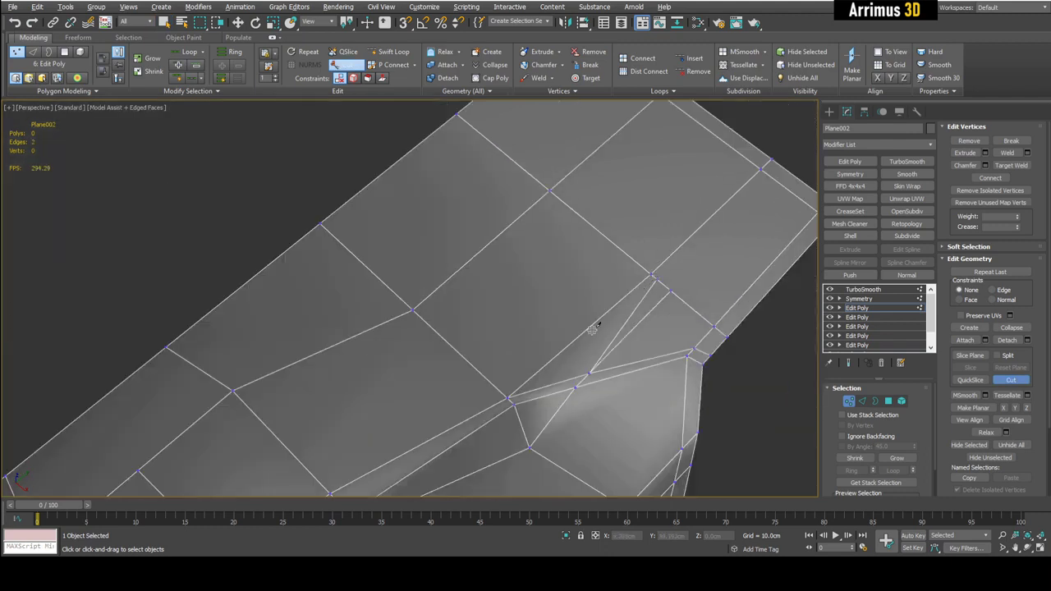
{"action": "scroll", "coordinate": [541, 382], "scroll_direction": "up", "scroll_amount": 3}
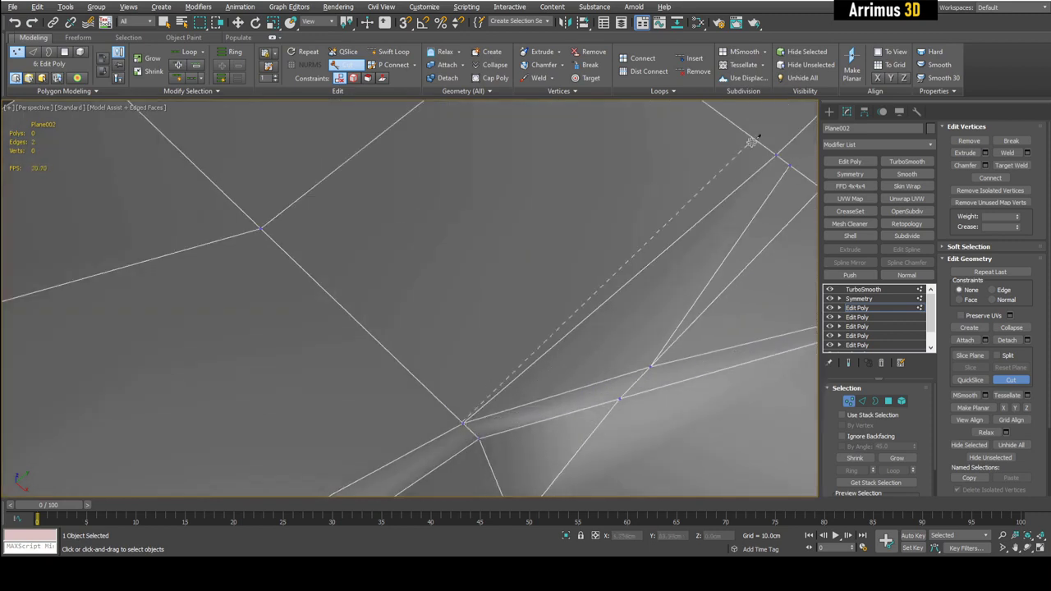
{"action": "middle_click_drag", "start_coordinate": [751, 142], "coordinate": [570, 296]}
{"action": "scroll", "coordinate": [575, 296], "scroll_direction": "up", "scroll_amount": 3}
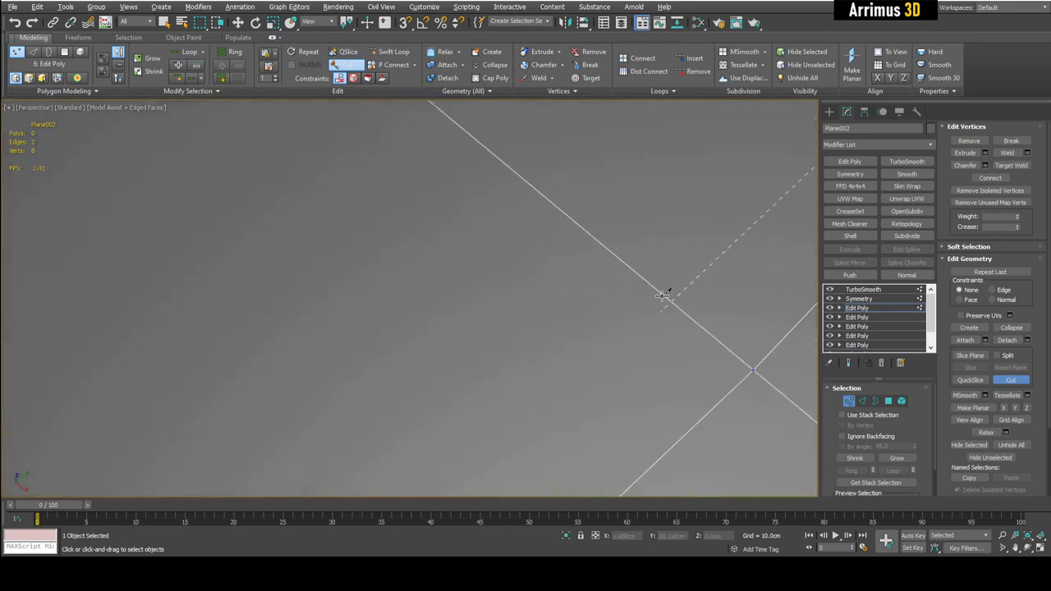
{"action": "left_click", "coordinate": [662, 289]}
{"action": "scroll", "coordinate": [683, 280], "scroll_direction": "down", "scroll_amount": 3}
{"action": "right_click", "coordinate": [720, 274]}
{"action": "scroll", "coordinate": [719, 284], "scroll_direction": "down", "scroll_amount": 4}
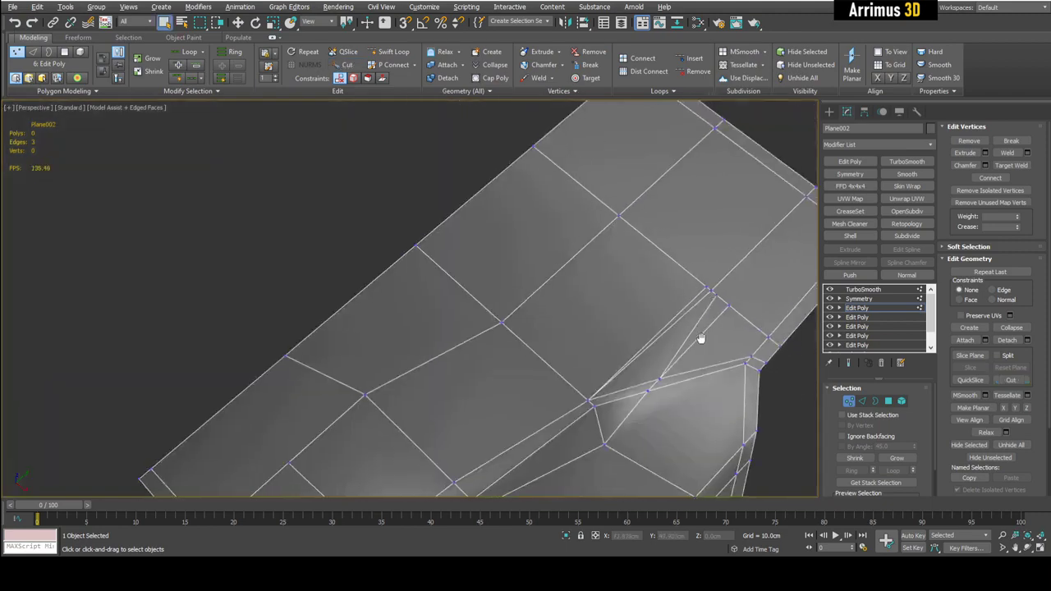
{"action": "scroll", "coordinate": [674, 311], "scroll_direction": "up", "scroll_amount": 4}
{"action": "middle_click_drag", "start_coordinate": [684, 329], "coordinate": [652, 328]}
{"action": "key", "text": "ctrl+z"}
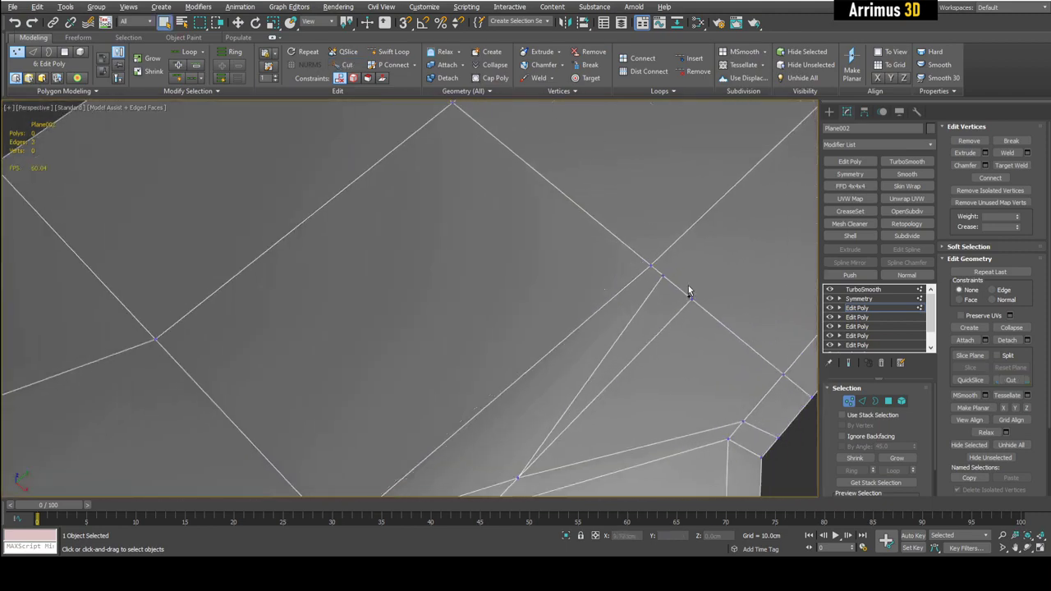
Target-weld the new cut's end vertex to the neighbouring cut vertex on the cross edge instead of the grid vertex.
{"action": "scroll", "coordinate": [678, 294], "scroll_direction": "down", "scroll_amount": 2}
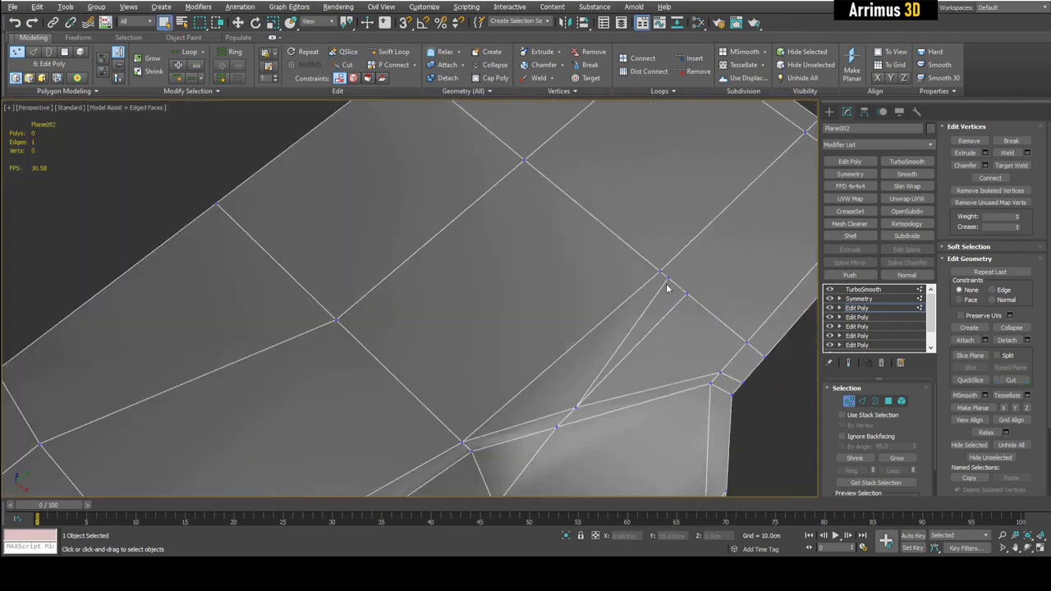
{"action": "key", "text": "ctrl+shift+w"}
{"action": "left_click", "coordinate": [688, 294]}
{"action": "right_click", "coordinate": [706, 296]}
Examine the panel's fold and recess from several angles, comparing the smoothed surface with its edited cage, with and without edge display.
{"action": "scroll", "coordinate": [708, 296], "scroll_direction": "down", "scroll_amount": 4}
{"action": "middle_click_drag", "start_coordinate": [709, 296], "coordinate": [675, 399]}
{"action": "key", "text": "F4"}
{"action": "middle_click_drag", "start_coordinate": [674, 398], "coordinate": [666, 348]}
{"action": "key", "text": "F4"}
{"action": "scroll", "coordinate": [618, 318], "scroll_direction": "up", "scroll_amount": 3}
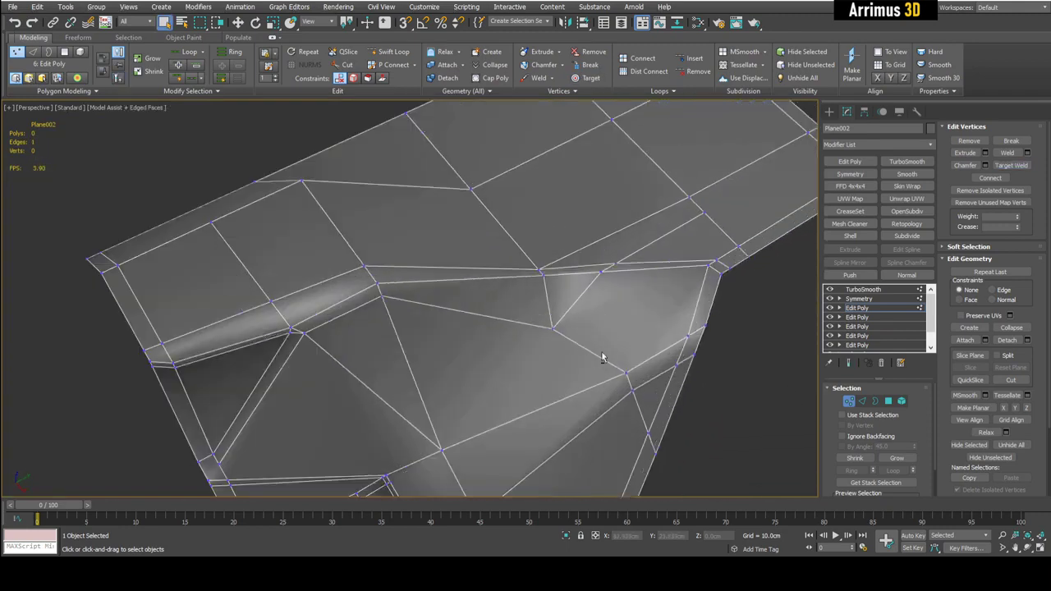
{"action": "middle_click_drag", "start_coordinate": [601, 352], "coordinate": [577, 367], "text": "alt"}
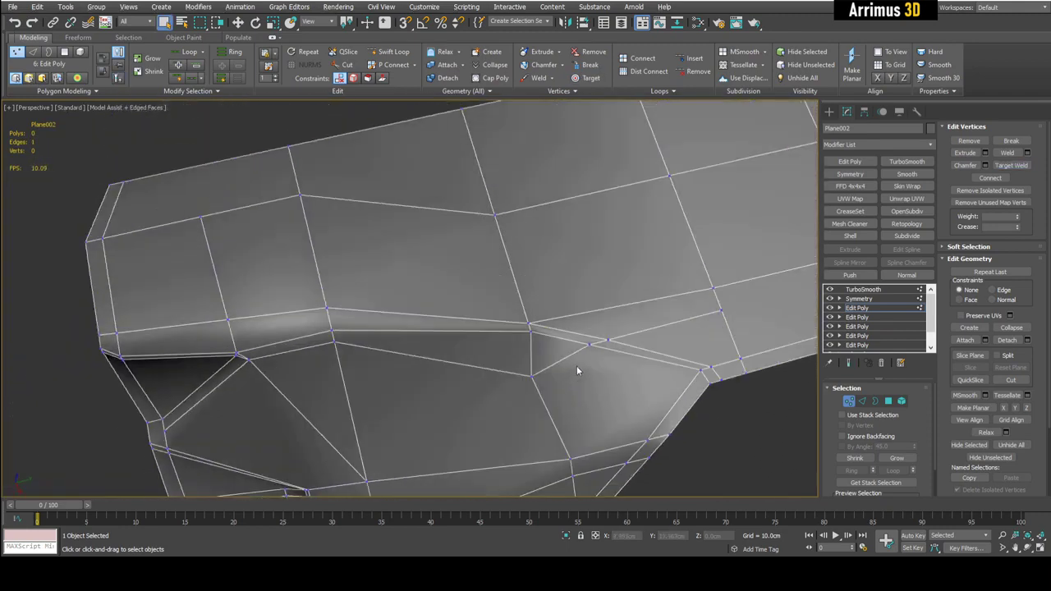
{"action": "scroll", "coordinate": [578, 365], "scroll_direction": "down", "scroll_amount": 3}
{"action": "key", "text": "F4"}
{"action": "scroll", "coordinate": [600, 361], "scroll_direction": "up", "scroll_amount": 3}
{"action": "key", "text": "F4"}
{"action": "key", "text": "F4"}
{"action": "scroll", "coordinate": [583, 369], "scroll_direction": "down", "scroll_amount": 4}
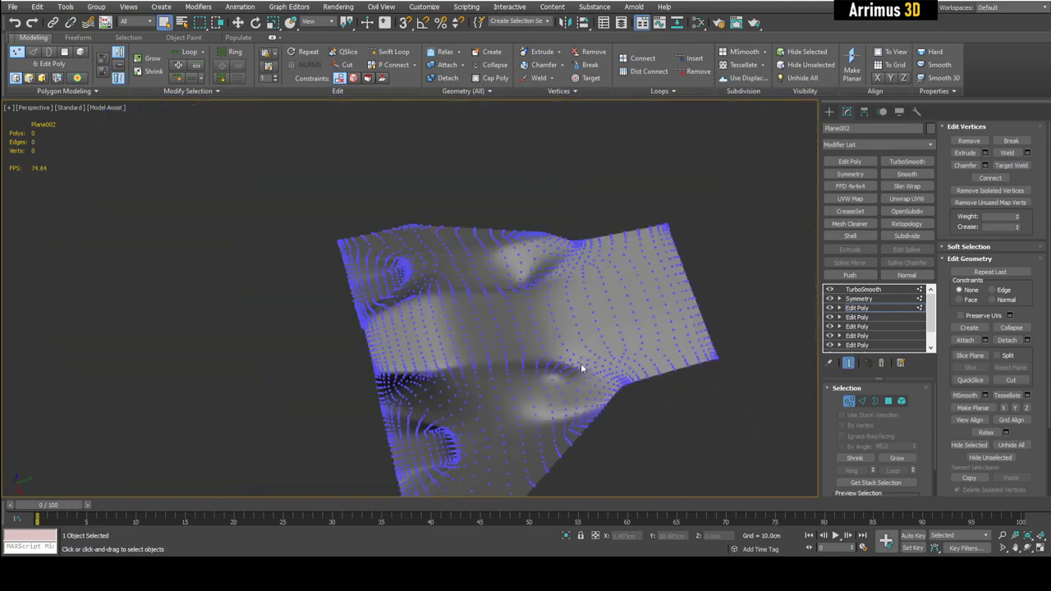
{"action": "key", "text": "1"}
{"action": "scroll", "coordinate": [575, 366], "scroll_direction": "down", "scroll_amount": 3}
{"action": "middle_click_drag", "start_coordinate": [555, 370], "coordinate": [519, 339], "text": "alt"}
{"action": "scroll", "coordinate": [558, 375], "scroll_direction": "up", "scroll_amount": 4}
{"action": "key", "text": "F4"}
{"action": "key", "text": "F4"}
{"action": "scroll", "coordinate": [518, 340], "scroll_direction": "up", "scroll_amount": 3}
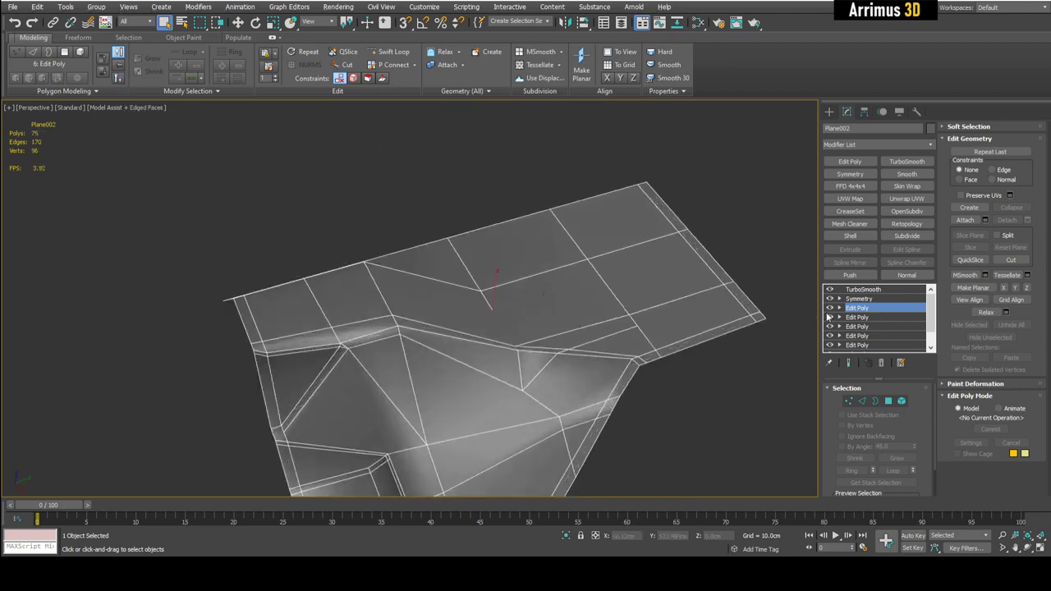
{"action": "mouse_move", "coordinate": [644, 353]}
{"action": "middle_mouse_down", "text": "alt"}
{"action": "mouse_move", "coordinate": [708, 320]}
{"action": "mouse_move", "coordinate": [643, 339]}
{"action": "middle_mouse_up", "text": "alt"}
{"action": "scroll", "coordinate": [708, 320], "scroll_direction": "down", "scroll_amount": 3}
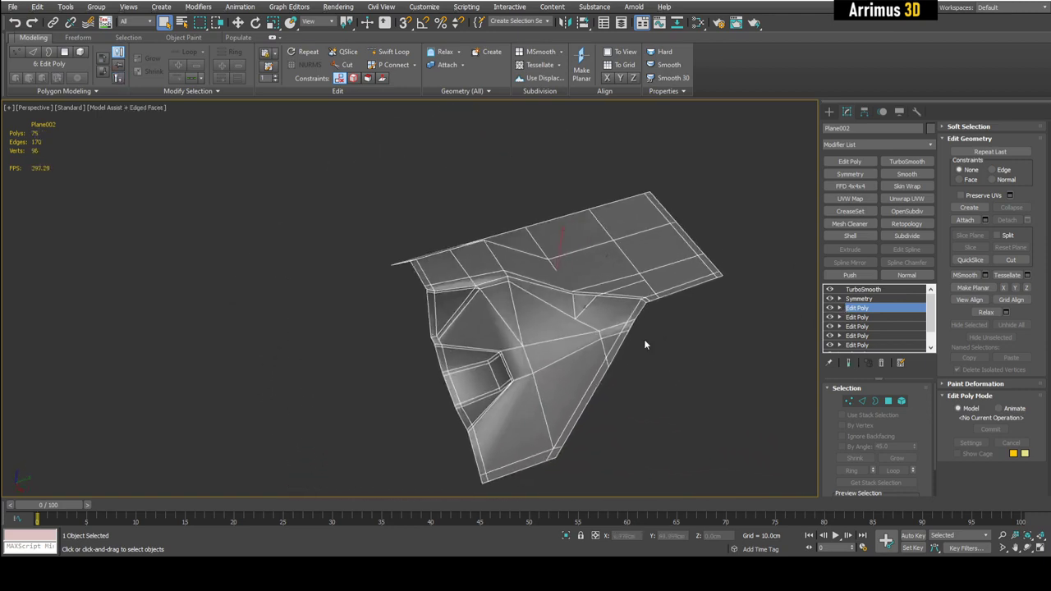
{"action": "scroll", "coordinate": [644, 339], "scroll_direction": "up", "scroll_amount": 3}
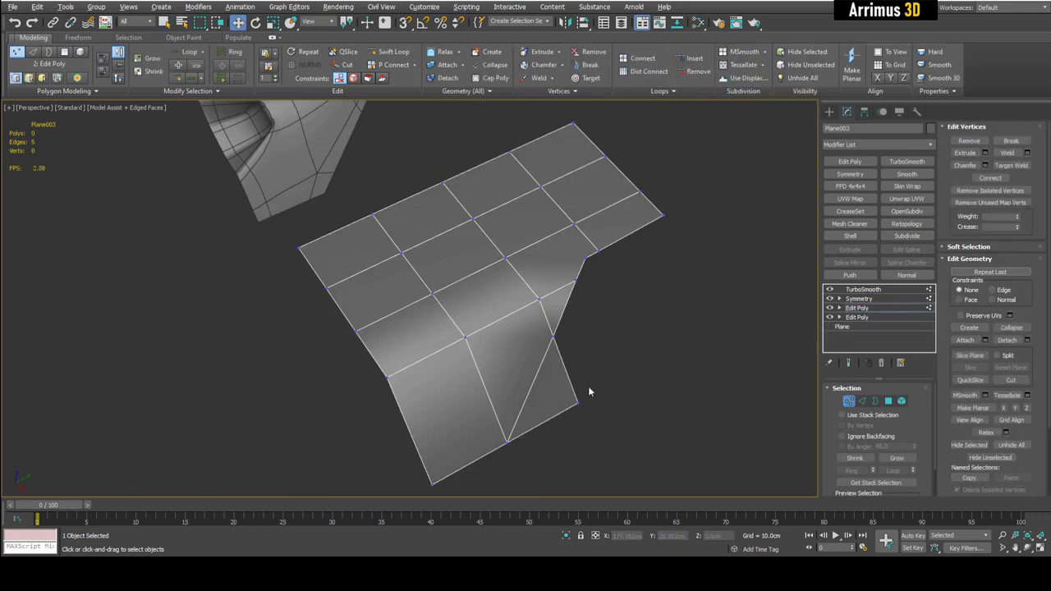
On Plane003, remove the outer corner triangle and cut an edge from the neck's corner vertex to the nearest inner grid vertex.
{"action": "left_click", "coordinate": [587, 422]}
{"action": "left_click", "coordinate": [594, 298]}
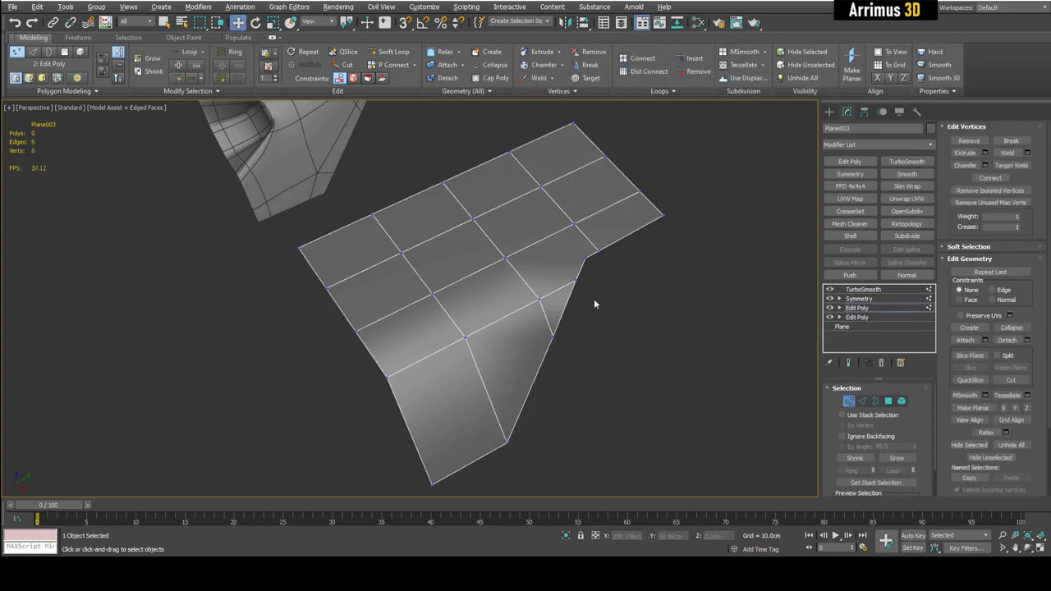
{"action": "scroll", "coordinate": [589, 271], "scroll_direction": "up", "scroll_amount": 2}
{"action": "key", "text": "alt+c"}
{"action": "left_click", "coordinate": [579, 231]}
{"action": "left_click", "coordinate": [445, 229]}
{"action": "right_click", "coordinate": [444, 230]}
{"action": "right_click", "coordinate": [525, 233]}
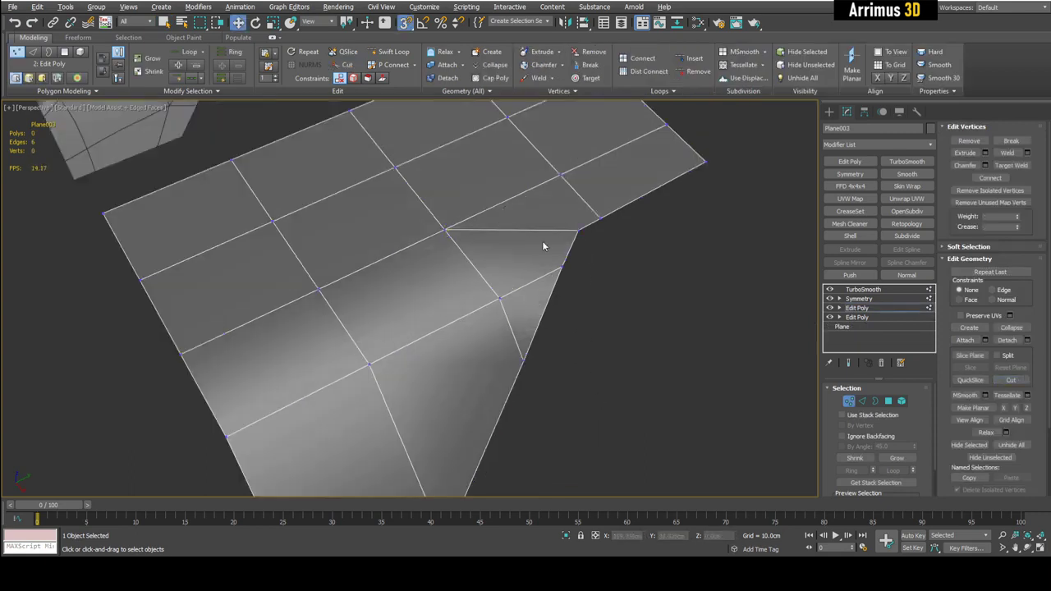
Add an Edit Poly and a Shell modifier to the panel, with a Shell outer amount of about 6.2 cm.
{"action": "scroll", "coordinate": [593, 348], "scroll_direction": "down", "scroll_amount": 3}
{"action": "key", "text": "1"}
{"action": "scroll", "coordinate": [629, 328], "scroll_direction": "down", "scroll_amount": 3}
{"action": "middle_click_drag", "start_coordinate": [525, 316], "coordinate": [558, 309], "text": "alt"}
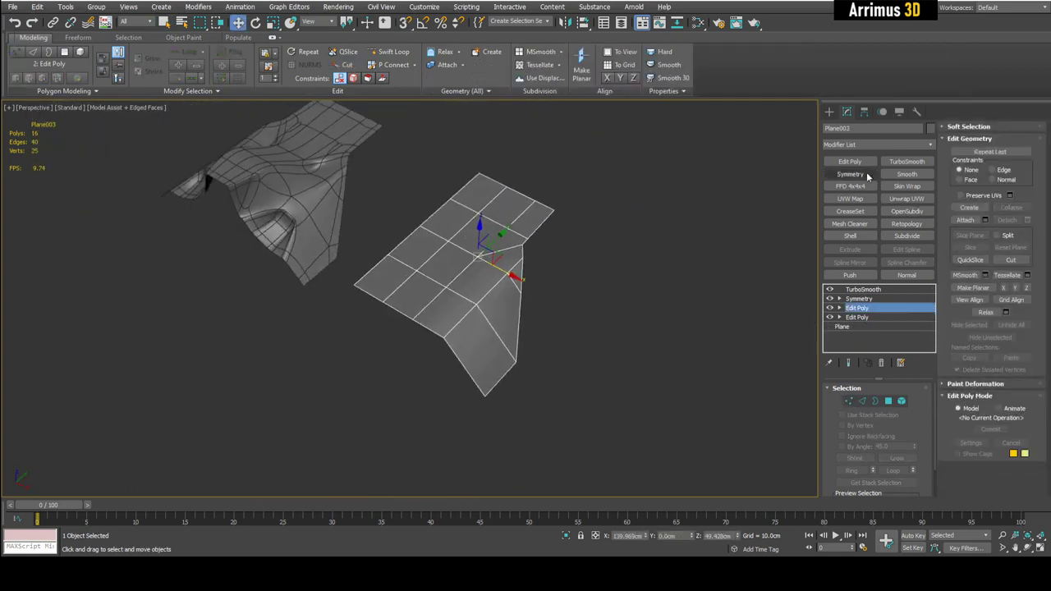
{"action": "left_click", "coordinate": [855, 165]}
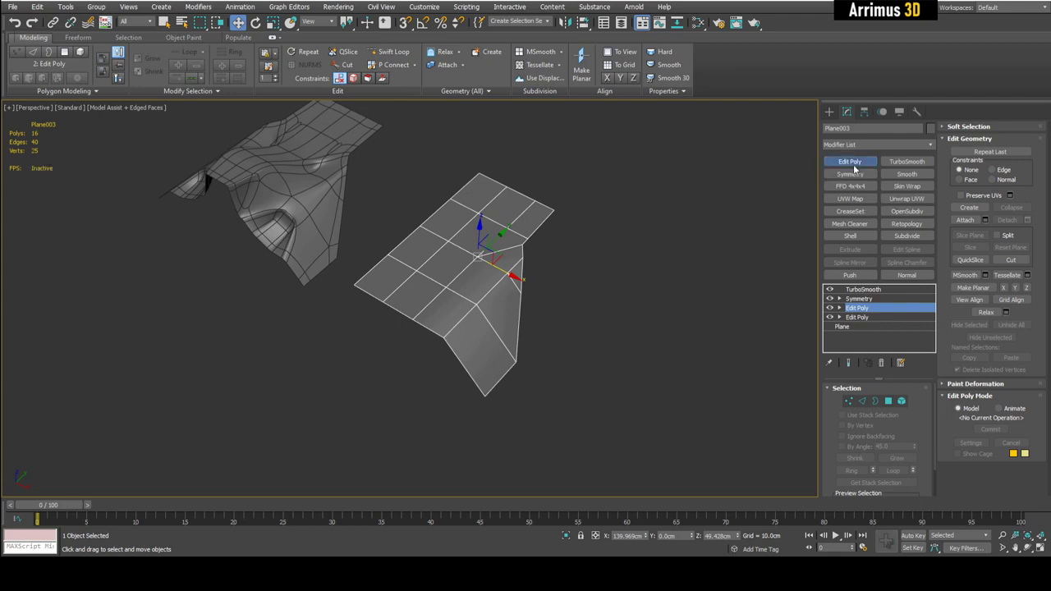
{"action": "left_click", "coordinate": [854, 236]}
{"action": "key", "text": "z"}
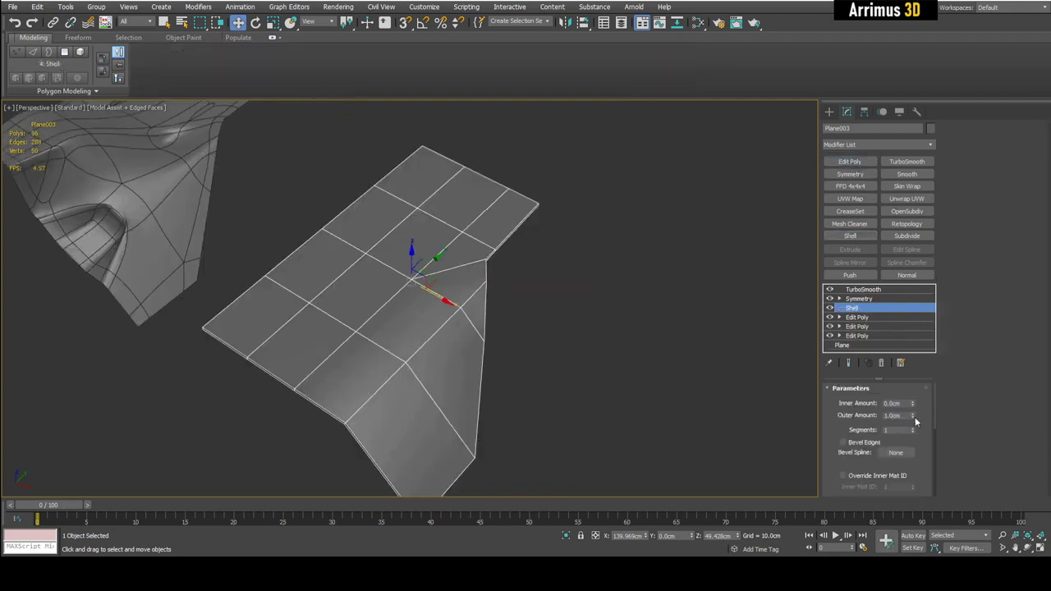
{"action": "left_click_drag", "start_coordinate": [913, 416], "coordinate": [909, 132]}
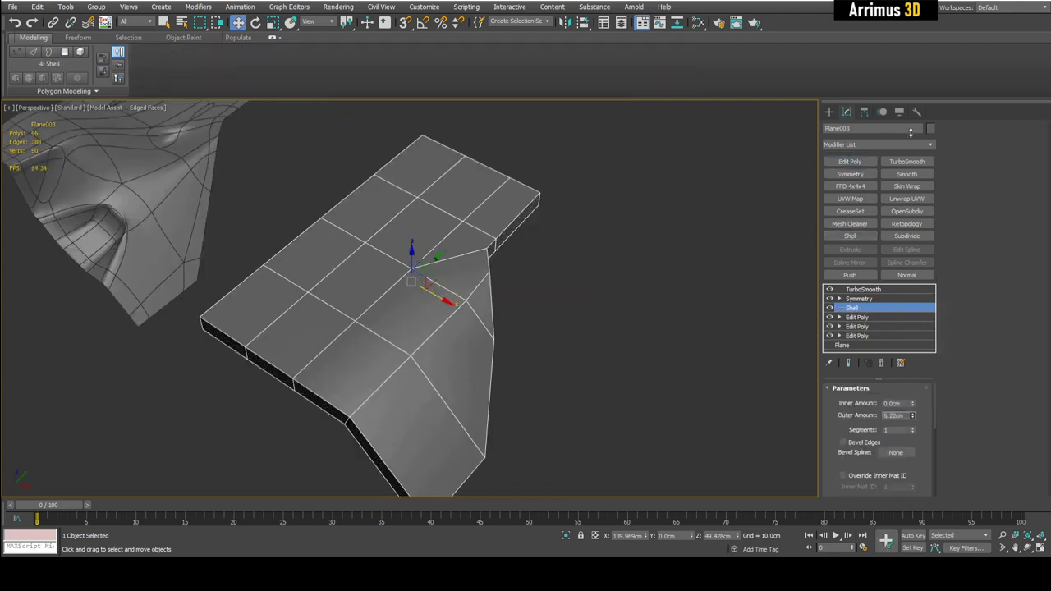
Add an Edit Poly and a CreaseSet modifier directly above the Shell and enter the CreaseSet's edge level.
{"action": "left_click", "coordinate": [859, 299]}
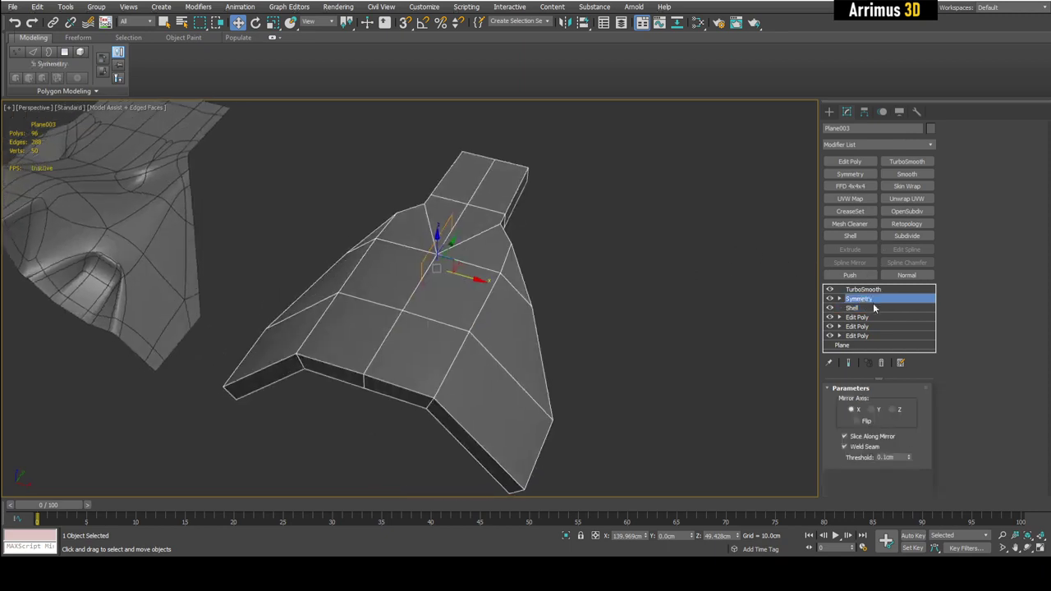
{"action": "left_click", "coordinate": [874, 307]}
{"action": "left_click", "coordinate": [849, 162]}
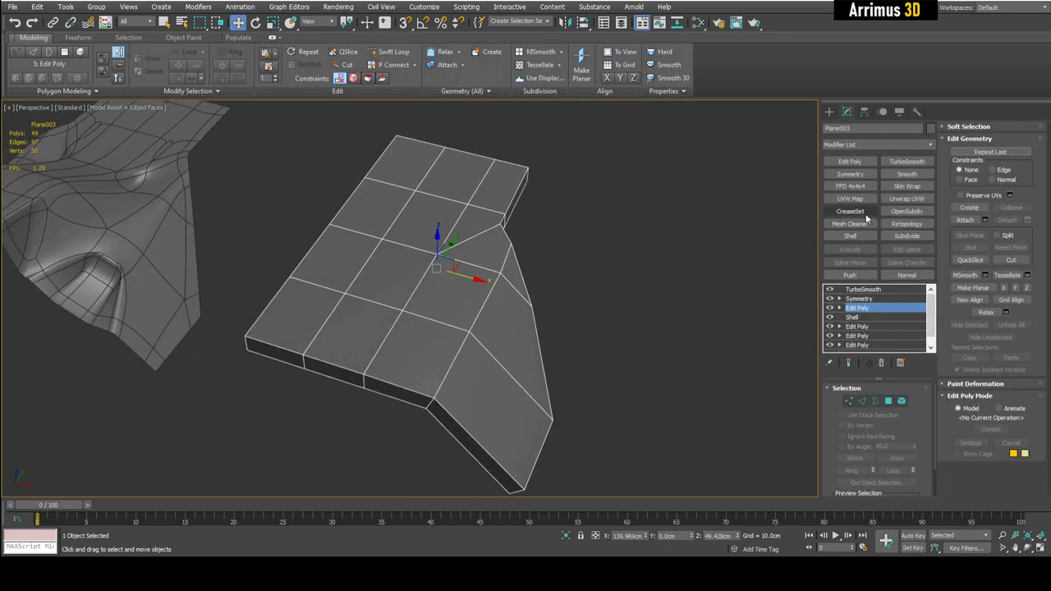
{"action": "left_click", "coordinate": [866, 217]}
{"action": "mouse_move", "coordinate": [707, 277]}
{"action": "middle_mouse_down", "text": "alt"}
{"action": "mouse_move", "coordinate": [652, 300]}
{"action": "mouse_move", "coordinate": [713, 296]}
{"action": "middle_mouse_up", "text": "alt"}
{"action": "key", "text": "2"}
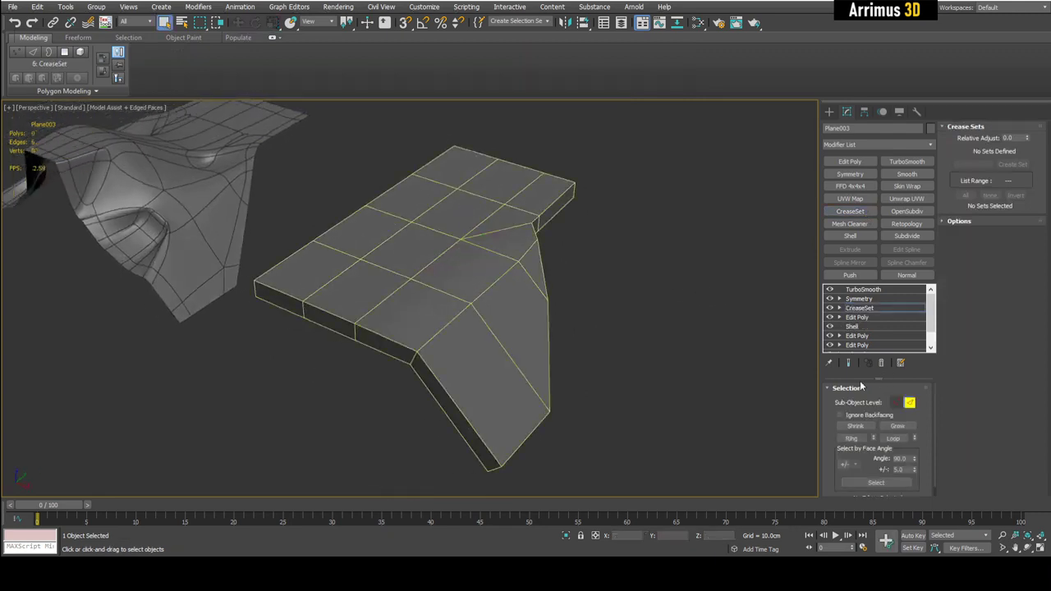
{"action": "middle_click_drag", "start_coordinate": [709, 360], "coordinate": [761, 350]}
{"action": "left_click", "coordinate": [838, 308]}
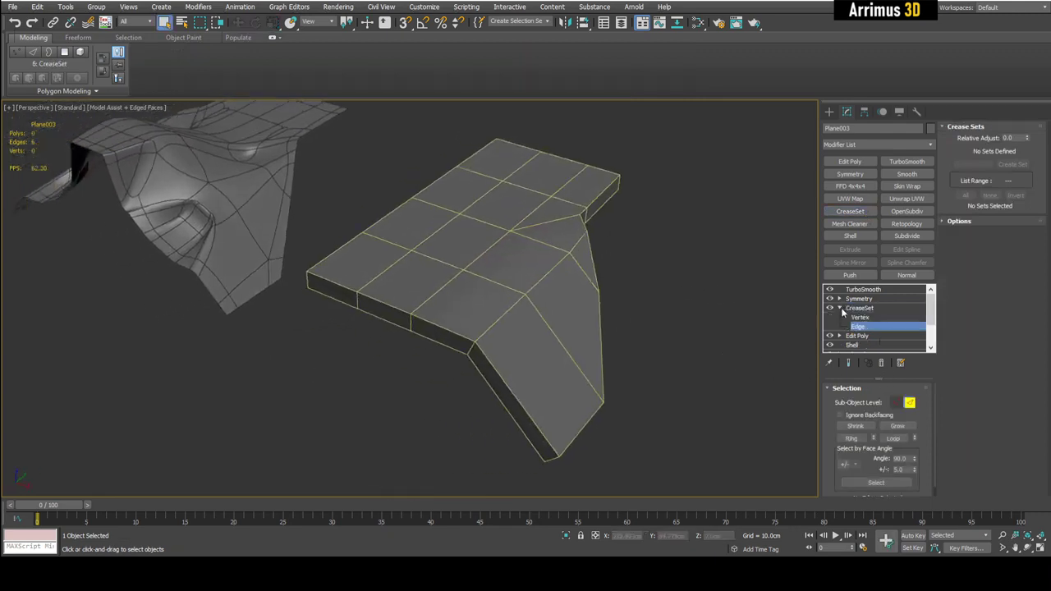
{"action": "left_click", "coordinate": [840, 309]}
Select the shelled panel's sharp edges by a face angle of 90 with a tolerance of 45.
{"action": "left_click", "coordinate": [876, 483]}
{"action": "scroll", "coordinate": [496, 316], "scroll_direction": "up", "scroll_amount": 4}
{"action": "middle_click_drag", "start_coordinate": [496, 317], "coordinate": [525, 316], "text": "alt"}
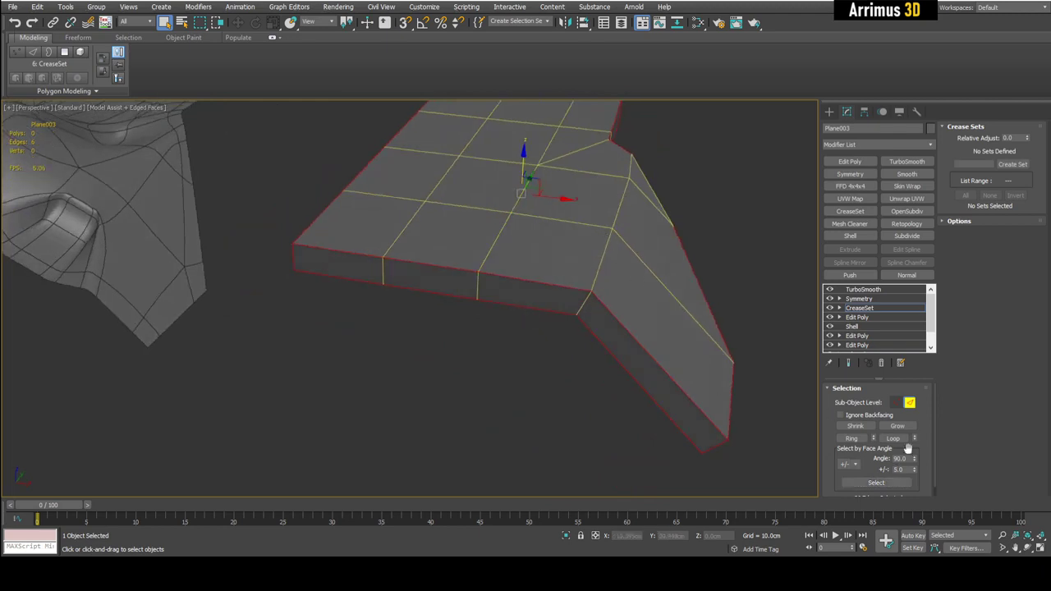
{"action": "double_click", "coordinate": [906, 469]}
{"action": "type", "text": "45"}
{"action": "left_click", "coordinate": [883, 483]}
{"action": "left_click", "coordinate": [883, 483]}
Add the edge loop along the panel's bend line to the selection.
{"action": "mouse_move", "coordinate": [612, 260]}
{"action": "middle_mouse_down"}
{"action": "mouse_move", "coordinate": [597, 303]}
{"action": "mouse_move", "coordinate": [558, 314]}
{"action": "middle_mouse_up"}
{"action": "key", "text": "alt+x"}
{"action": "double_click", "coordinate": [541, 293], "text": "ctrl"}
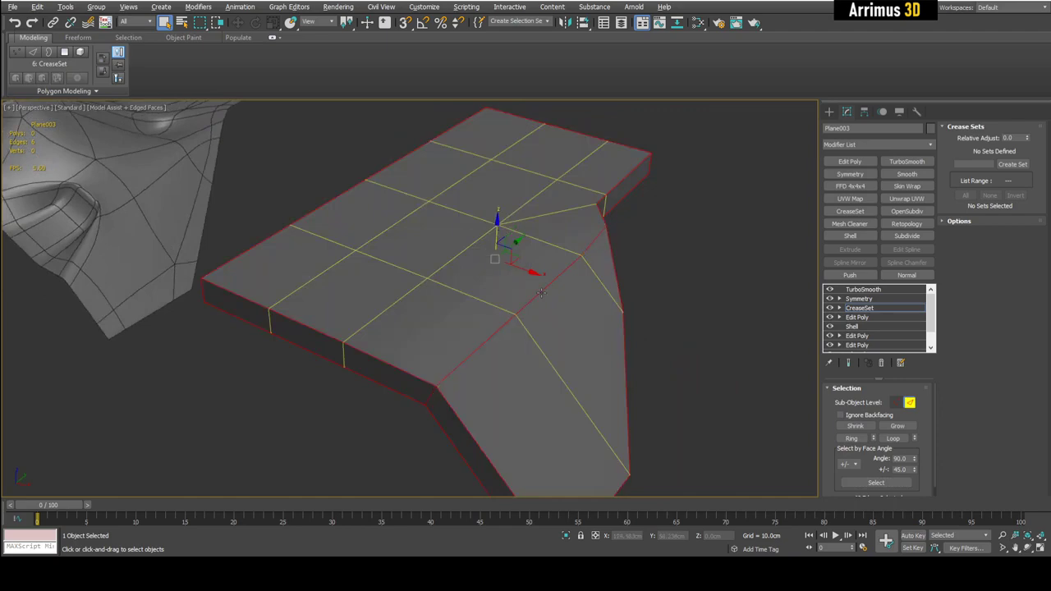
Inspect the selected edges around the panel, create a crease set from them and set its crease value to 0.2.
{"action": "middle_click_drag", "start_coordinate": [644, 264], "coordinate": [560, 255], "text": "alt"}
{"action": "scroll", "coordinate": [430, 291], "scroll_direction": "up", "scroll_amount": 4}
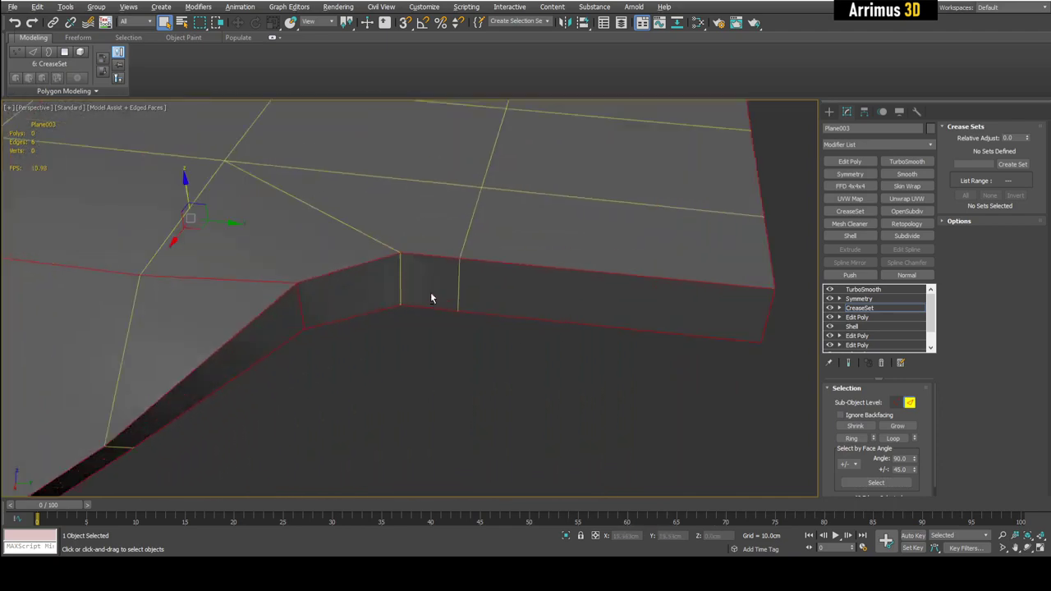
{"action": "key", "text": "alt+x"}
{"action": "scroll", "coordinate": [400, 281], "scroll_direction": "down", "scroll_amount": 4}
{"action": "key", "text": "alt+x"}
{"action": "middle_click_drag", "start_coordinate": [465, 284], "coordinate": [514, 291], "text": "alt"}
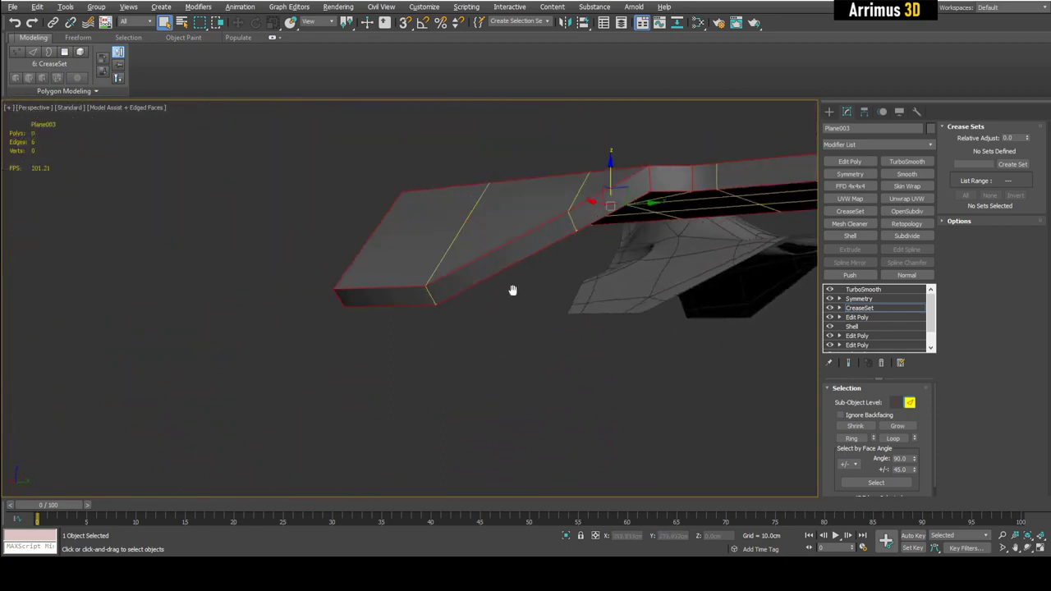
{"action": "scroll", "coordinate": [451, 283], "scroll_direction": "up", "scroll_amount": 3}
{"action": "middle_click_drag", "start_coordinate": [452, 281], "coordinate": [559, 309], "text": "alt"}
{"action": "left_click", "coordinate": [1012, 165]}
{"action": "scroll", "coordinate": [650, 259], "scroll_direction": "down", "scroll_amount": 4}
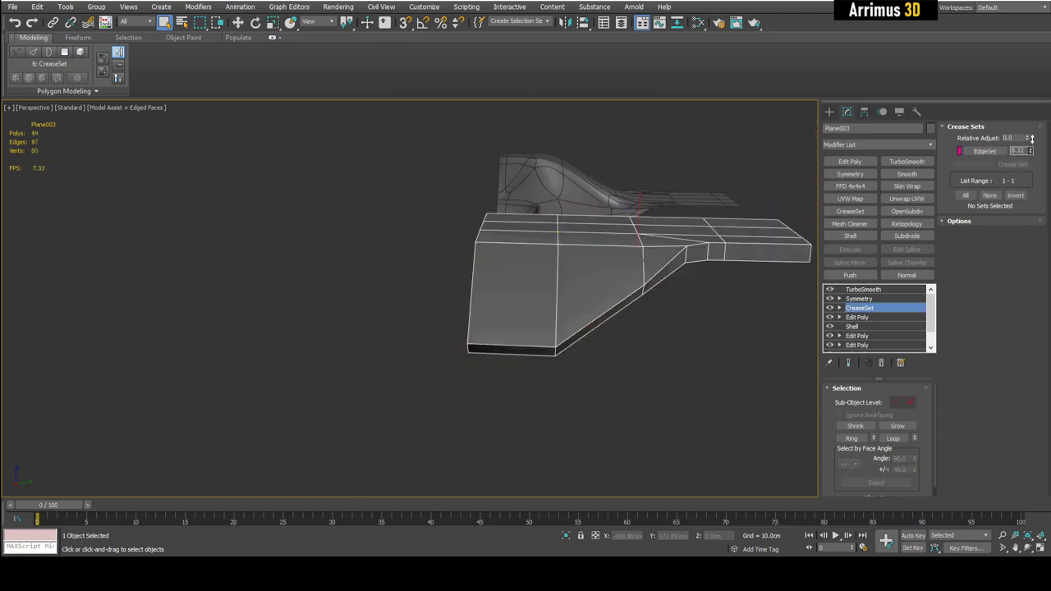
{"action": "middle_click_drag", "start_coordinate": [710, 252], "coordinate": [662, 296]}
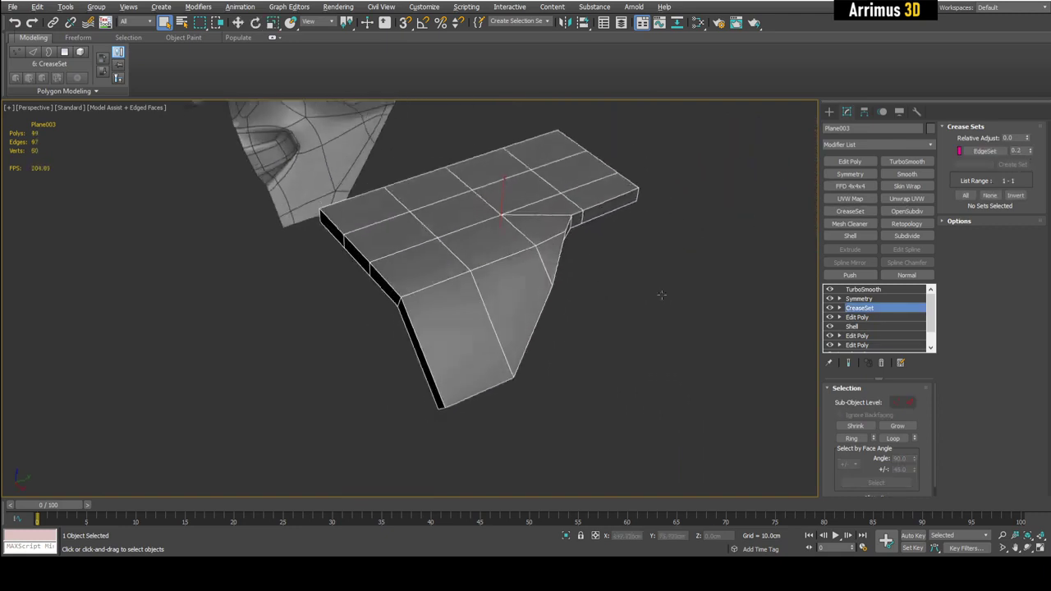
Delete the TurboSmooth modifier and add an Edit Poly followed by an OpenSubdiv with 3 iterations.
{"action": "left_click", "coordinate": [878, 291]}
{"action": "right_click", "coordinate": [878, 292]}
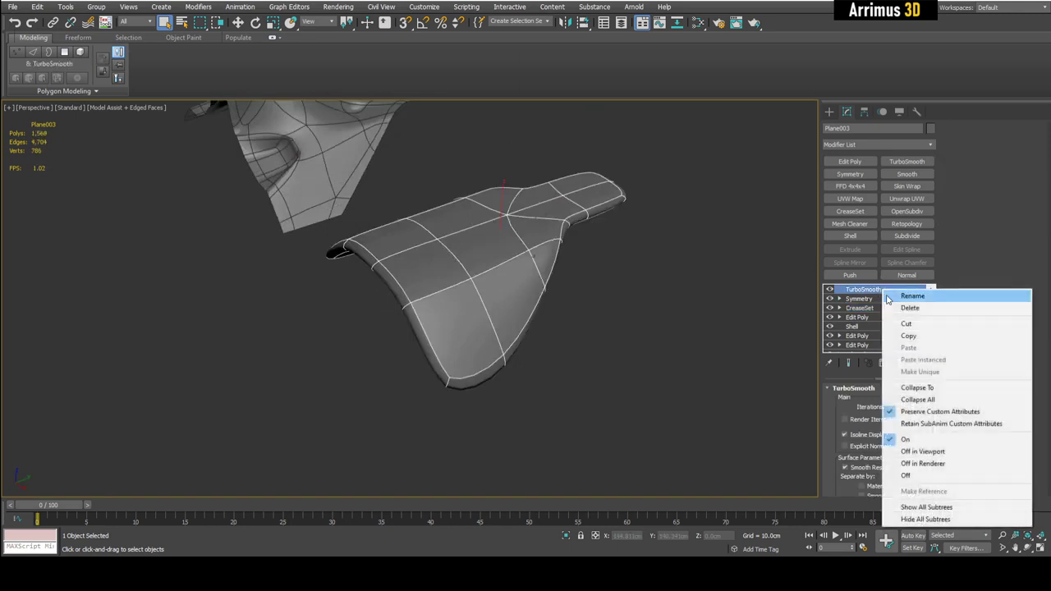
{"action": "left_click", "coordinate": [894, 305]}
{"action": "left_click", "coordinate": [849, 163]}
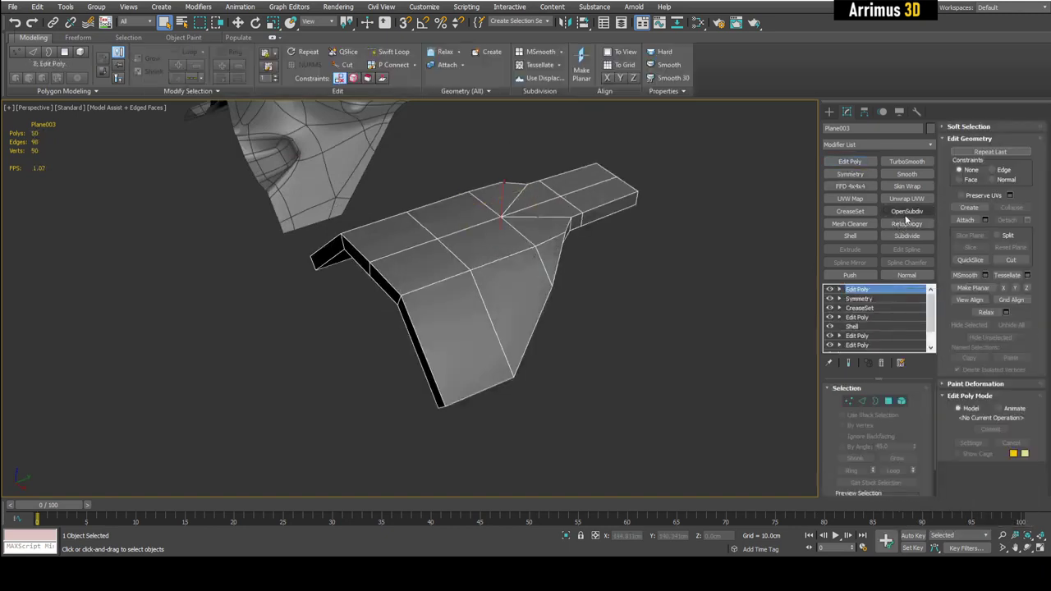
{"action": "left_click", "coordinate": [906, 211]}
{"action": "left_click", "coordinate": [913, 405]}
{"action": "left_click", "coordinate": [913, 404]}
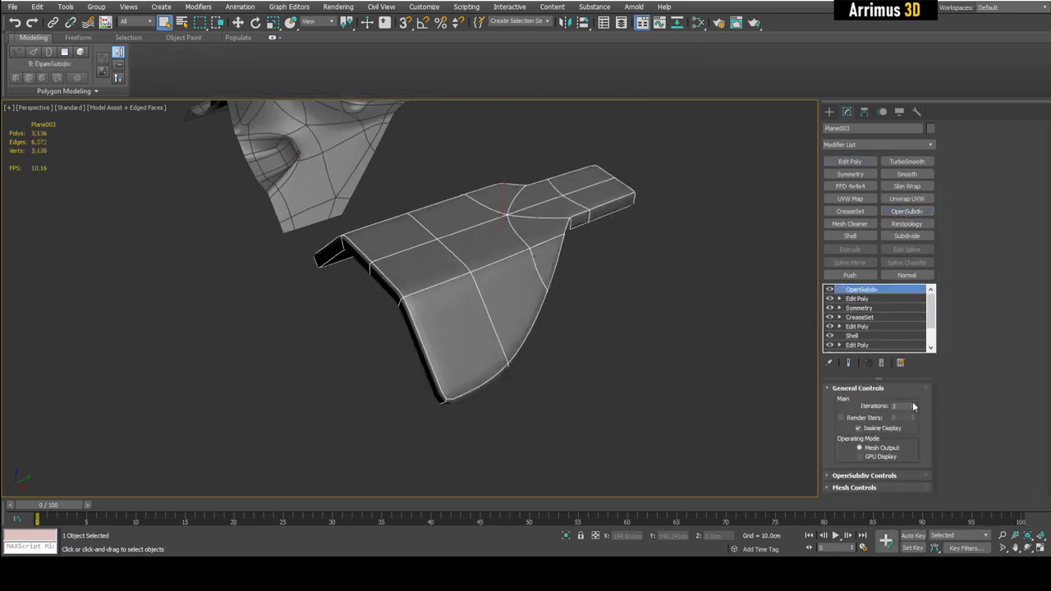
Raise the OpenSubdiv iterations to 4 and inspect the smoothed panel with and without its edges displayed.
{"action": "left_click", "coordinate": [913, 405]}
{"action": "key", "text": "F4"}
{"action": "middle_click_drag", "start_coordinate": [659, 336], "coordinate": [670, 351]}
{"action": "scroll", "coordinate": [669, 350], "scroll_direction": "down", "scroll_amount": 3}
{"action": "middle_click_drag", "start_coordinate": [665, 315], "coordinate": [784, 303], "text": "alt"}
{"action": "scroll", "coordinate": [602, 305], "scroll_direction": "up", "scroll_amount": 4}
{"action": "scroll", "coordinate": [603, 304], "scroll_direction": "down", "scroll_amount": 3}
{"action": "key", "text": "F4"}
In the CreaseSet modifier, select the short thickness edge at the panel's lower outer corner and create a second crease set from it.
{"action": "left_click", "coordinate": [857, 317]}
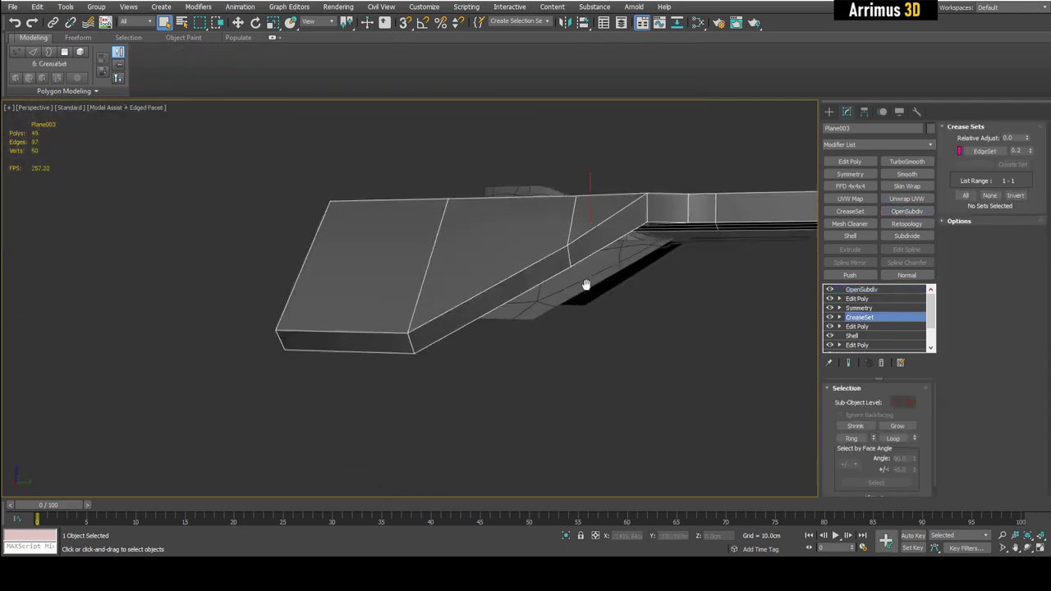
{"action": "left_click", "coordinate": [561, 338]}
{"action": "scroll", "coordinate": [452, 335], "scroll_direction": "up", "scroll_amount": 4}
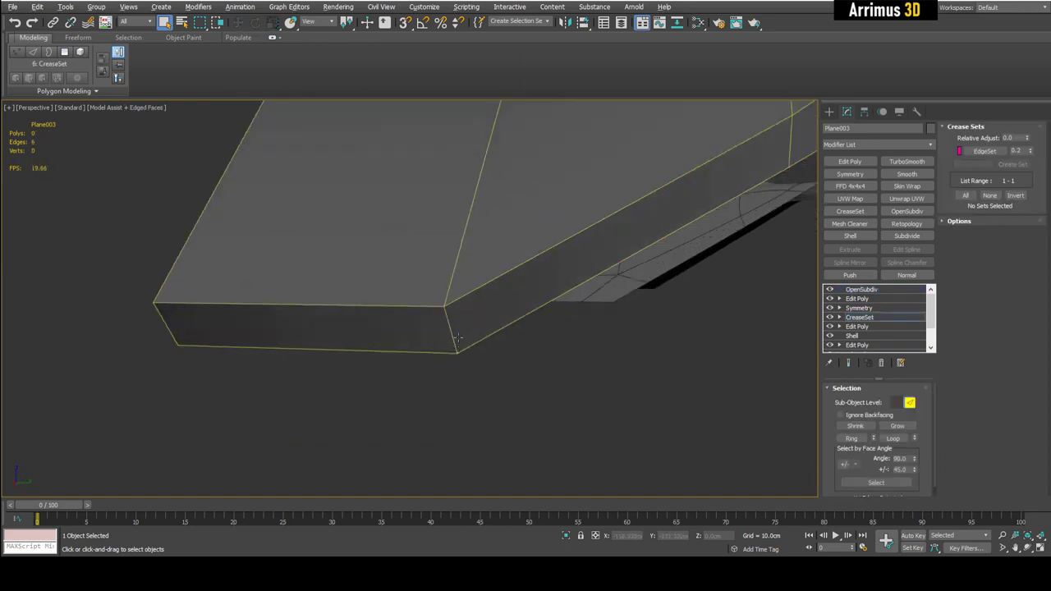
{"action": "key", "text": "alt+x"}
{"action": "left_click", "coordinate": [455, 332]}
{"action": "key", "text": "alt+x"}
{"action": "middle_click_drag", "start_coordinate": [484, 266], "coordinate": [520, 302], "text": "alt"}
{"action": "left_click", "coordinate": [1008, 165]}
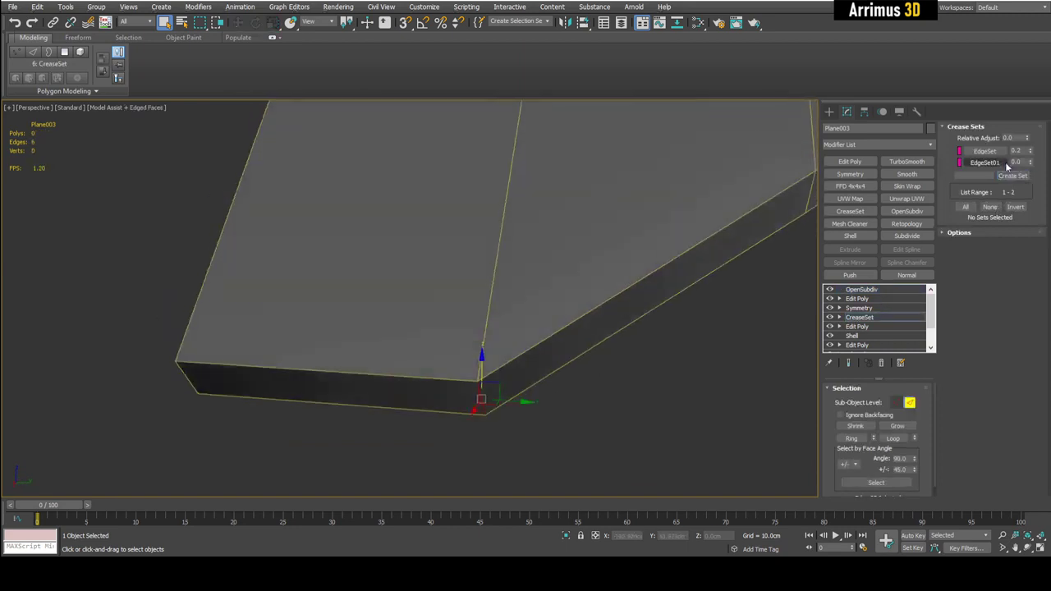
Leave edge selection and show the smoothed end result while staying on the CreaseSet modifier, with edge display hidden.
{"action": "scroll", "coordinate": [599, 292], "scroll_direction": "down", "scroll_amount": 4}
{"action": "key", "text": "2"}
{"action": "middle_click_drag", "start_coordinate": [601, 294], "coordinate": [644, 330], "text": "alt"}
{"action": "key", "text": "shift+e"}
{"action": "key", "text": "F4"}
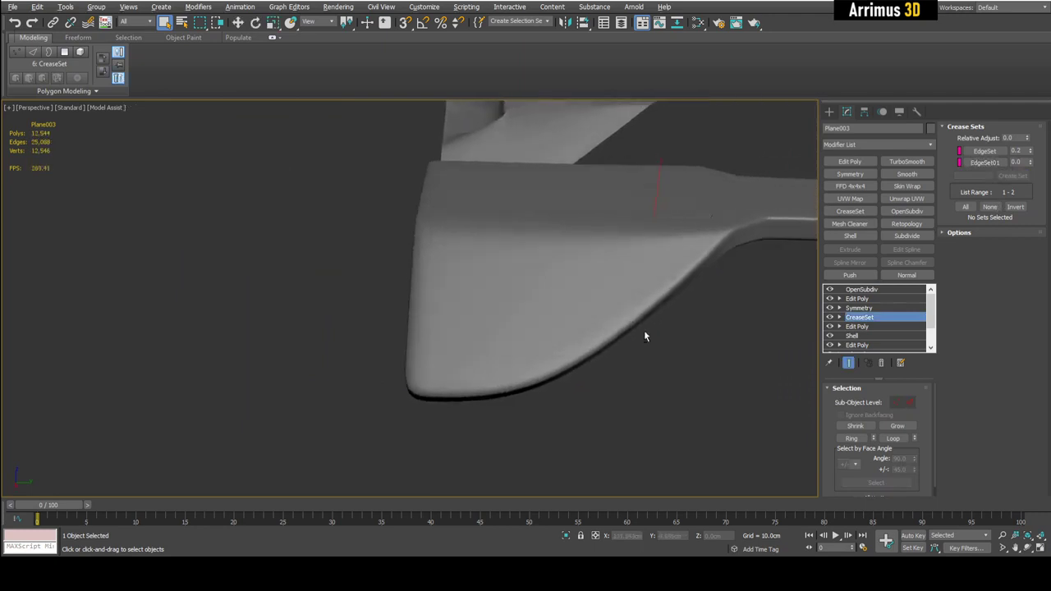
Adjust the corner edge's crease set to a value of 0.28 and inspect how the smoothed corner sharpens.
{"action": "mouse_move", "coordinate": [1030, 163]}
{"action": "left_mouse_down"}
{"action": "mouse_move", "coordinate": [1038, 124]}
{"action": "mouse_move", "coordinate": [1041, 187]}
{"action": "mouse_move", "coordinate": [1044, 150]}
{"action": "left_mouse_up"}
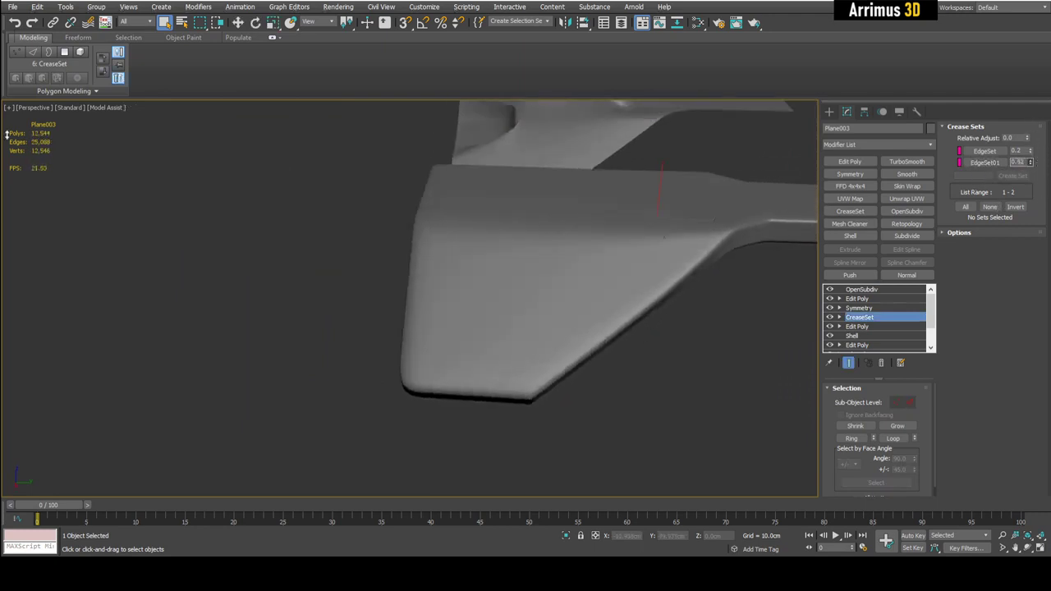
{"action": "left_click_drag", "start_coordinate": [7, 134], "coordinate": [7, 176]}
{"action": "mouse_move", "coordinate": [1045, 158]}
{"action": "left_mouse_down"}
{"action": "mouse_move", "coordinate": [1045, 137]}
{"action": "mouse_move", "coordinate": [1041, 162]}
{"action": "left_mouse_up"}
{"action": "scroll", "coordinate": [517, 295], "scroll_direction": "down", "scroll_amount": 5}
{"action": "middle_click_drag", "start_coordinate": [525, 291], "coordinate": [530, 315], "text": "alt"}
{"action": "scroll", "coordinate": [531, 315], "scroll_direction": "up", "scroll_amount": 4}
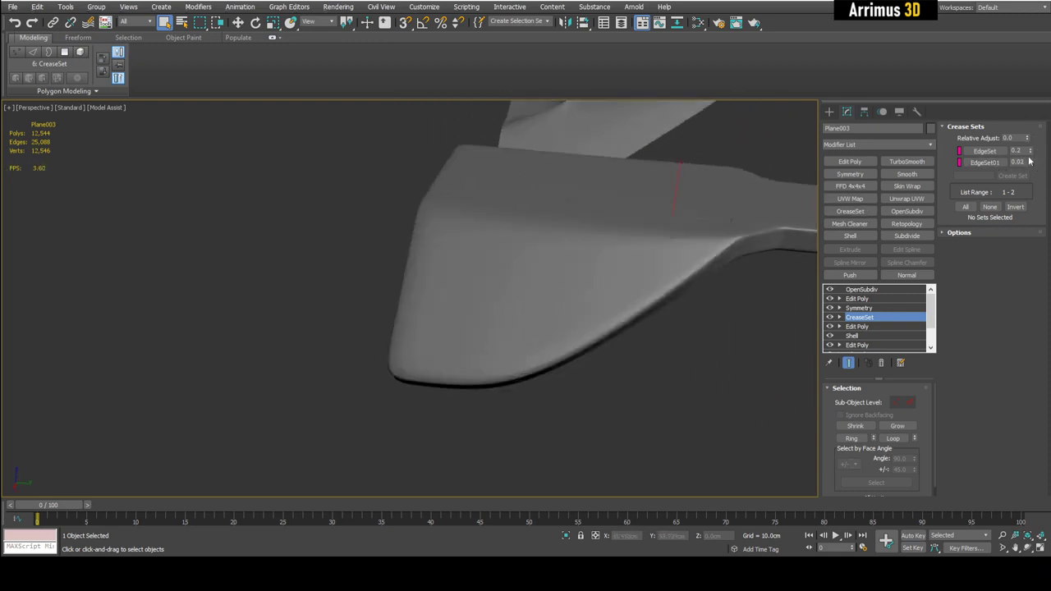
{"action": "left_click_drag", "start_coordinate": [1031, 163], "coordinate": [1030, 148]}
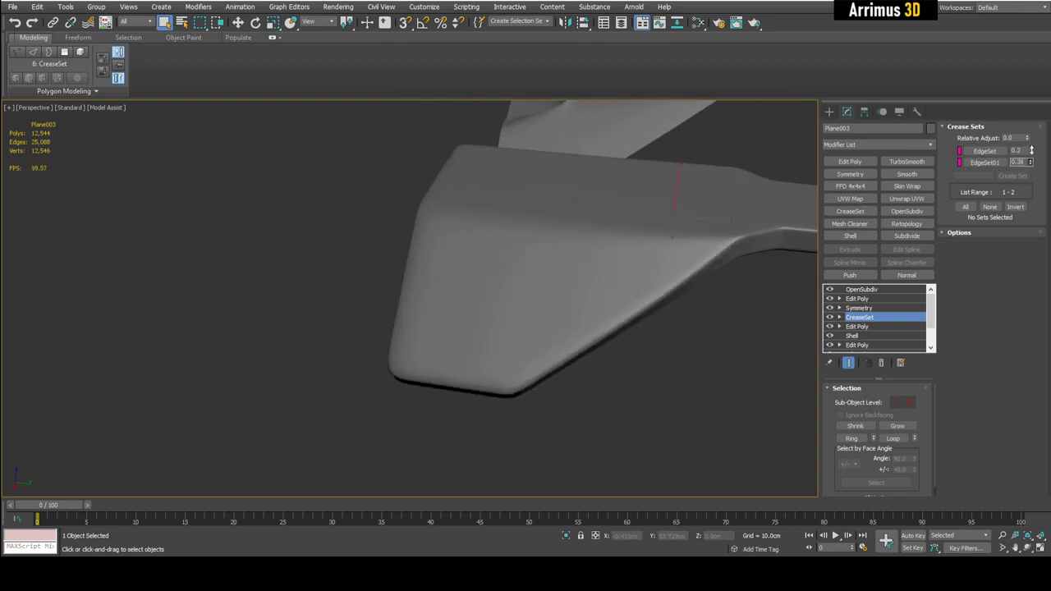
{"action": "middle_click_drag", "start_coordinate": [759, 195], "coordinate": [596, 322]}
{"action": "middle_click_drag", "start_coordinate": [596, 322], "coordinate": [678, 288]}
{"action": "key", "text": "F4"}
{"action": "key", "text": "F4"}
{"action": "key", "text": "F4"}
{"action": "key", "text": "F4"}
{"action": "key", "text": "F4"}
In the Edit Poly below the CreaseSet, extrude the top polygon beside the neck upward into a raised block.
{"action": "left_click", "coordinate": [862, 326]}
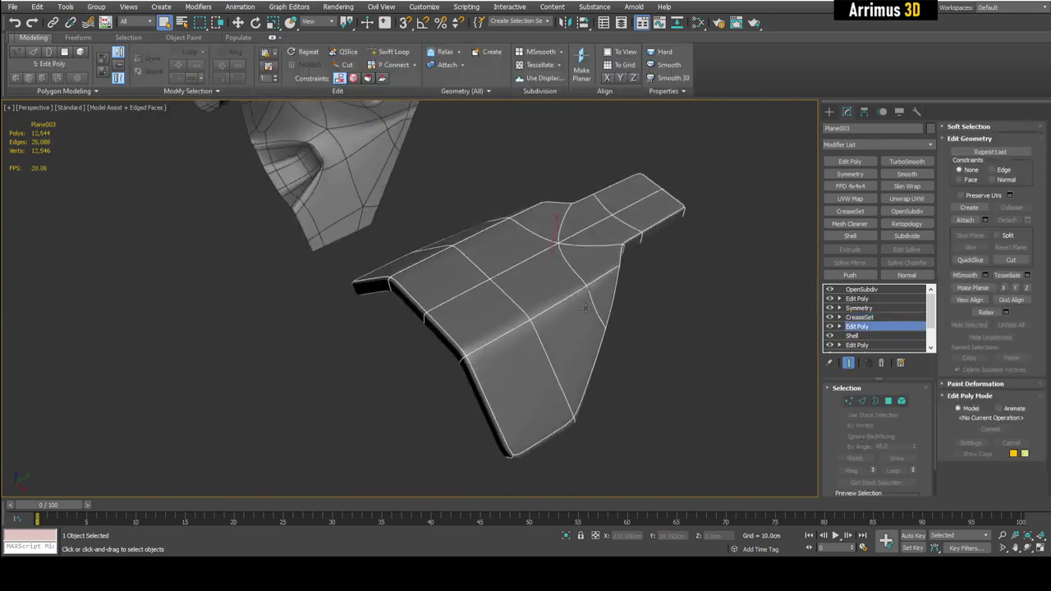
{"action": "scroll", "coordinate": [588, 294], "scroll_direction": "up", "scroll_amount": 4}
{"action": "key", "text": "4"}
{"action": "left_click", "coordinate": [559, 246]}
{"action": "key", "text": "w"}
{"action": "middle_click_drag", "start_coordinate": [559, 247], "coordinate": [559, 241], "text": "alt"}
{"action": "left_click_drag", "start_coordinate": [541, 231], "coordinate": [544, 199], "text": "shift"}
{"action": "middle_click_drag", "start_coordinate": [646, 264], "coordinate": [649, 274]}
{"action": "key", "text": "4"}
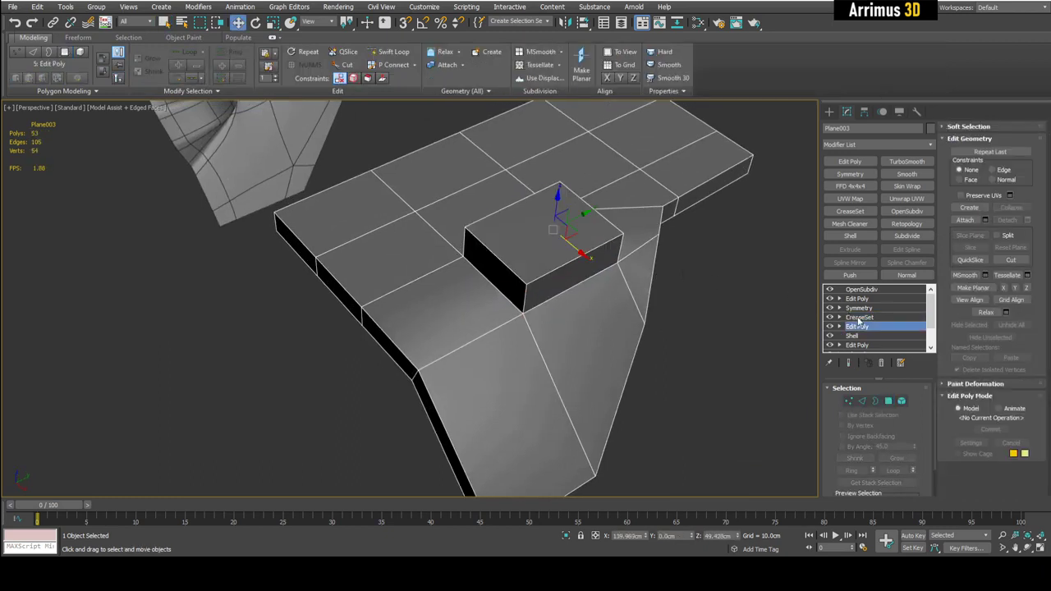
In the CreaseSet modifier, select the elements of the first crease set and check them against the raised block.
{"action": "left_click", "coordinate": [859, 317]}
{"action": "middle_click_drag", "start_coordinate": [730, 314], "coordinate": [731, 295]}
{"action": "key", "text": "2"}
{"action": "scroll", "coordinate": [733, 292], "scroll_direction": "down", "scroll_amount": 3}
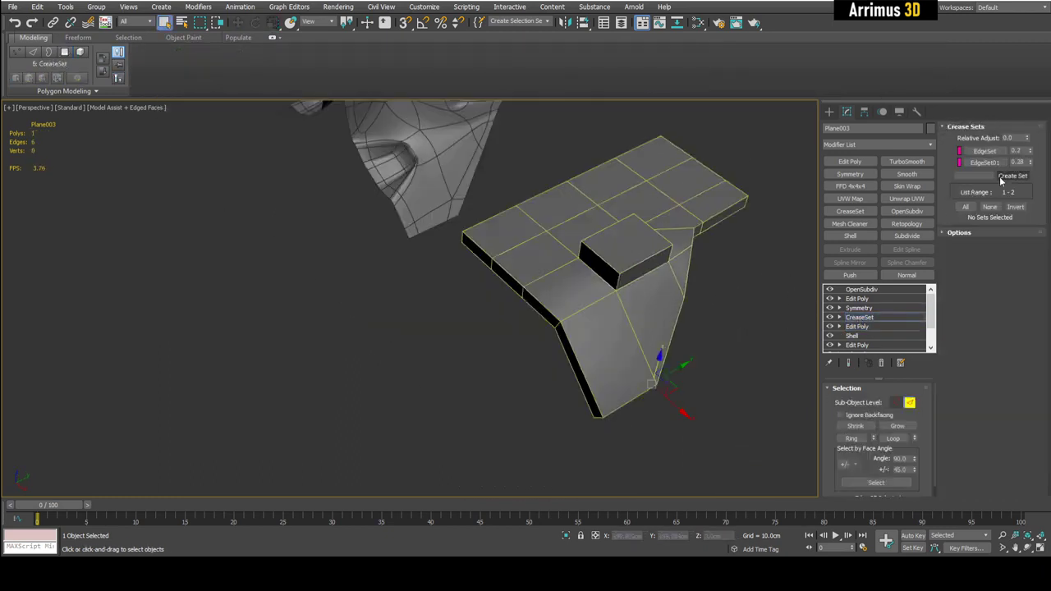
{"action": "right_click", "coordinate": [990, 149]}
{"action": "left_click", "coordinate": [973, 154]}
{"action": "scroll", "coordinate": [664, 293], "scroll_direction": "up", "scroll_amount": 2}
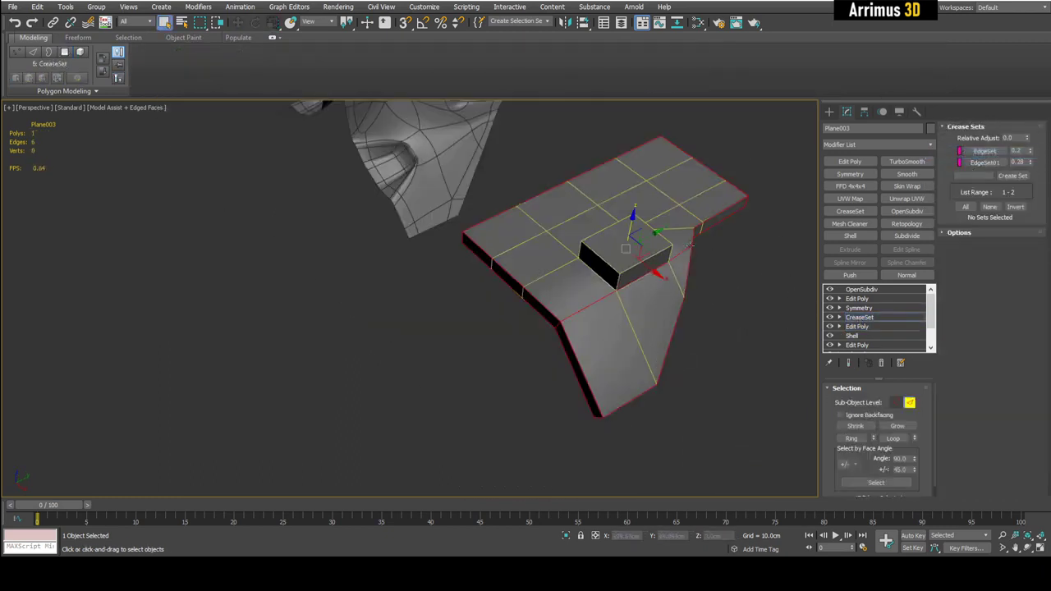
{"action": "scroll", "coordinate": [664, 293], "scroll_direction": "up", "scroll_amount": 3}
{"action": "middle_click_drag", "start_coordinate": [735, 248], "coordinate": [729, 289]}
{"action": "middle_click_drag", "start_coordinate": [465, 275], "coordinate": [654, 332], "text": "alt"}
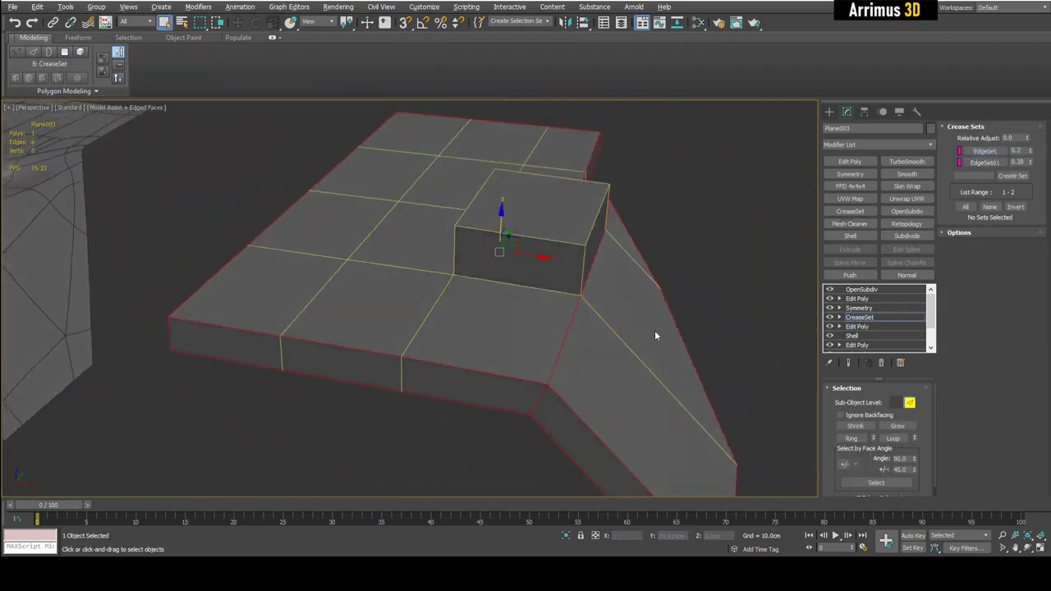
Add the raised block's edges to the selection and update the first crease set from it.
{"action": "left_click", "coordinate": [900, 488]}
{"action": "key", "text": "alt+x"}
{"action": "key", "text": "alt+x"}
{"action": "middle_click_drag", "start_coordinate": [640, 317], "coordinate": [531, 303], "text": "alt"}
{"action": "middle_click_drag", "start_coordinate": [566, 380], "coordinate": [603, 349], "text": "alt"}
{"action": "scroll", "coordinate": [595, 339], "scroll_direction": "down", "scroll_amount": 5}
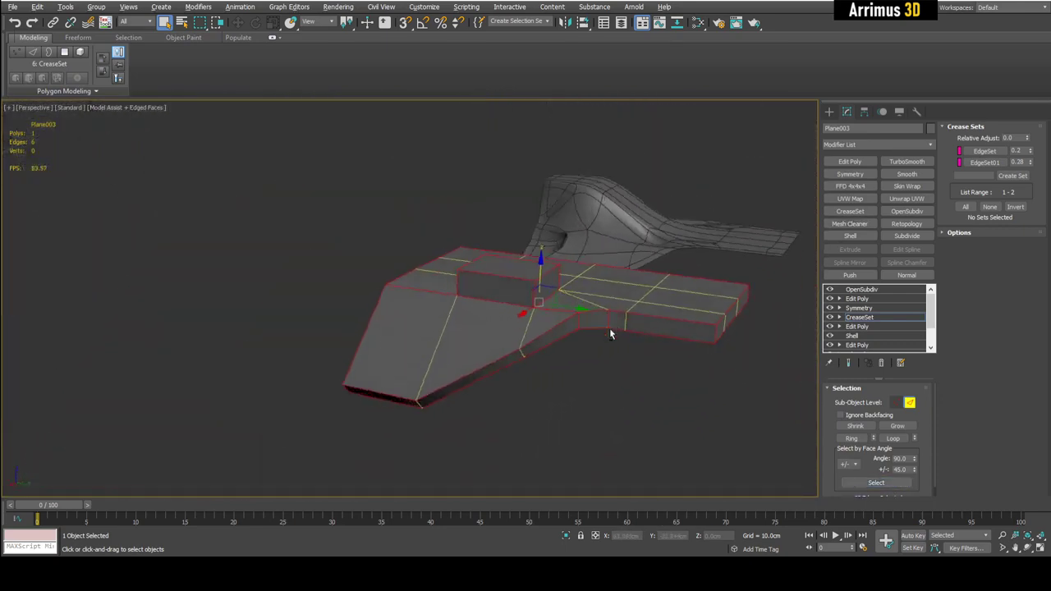
{"action": "right_click", "coordinate": [971, 152]}
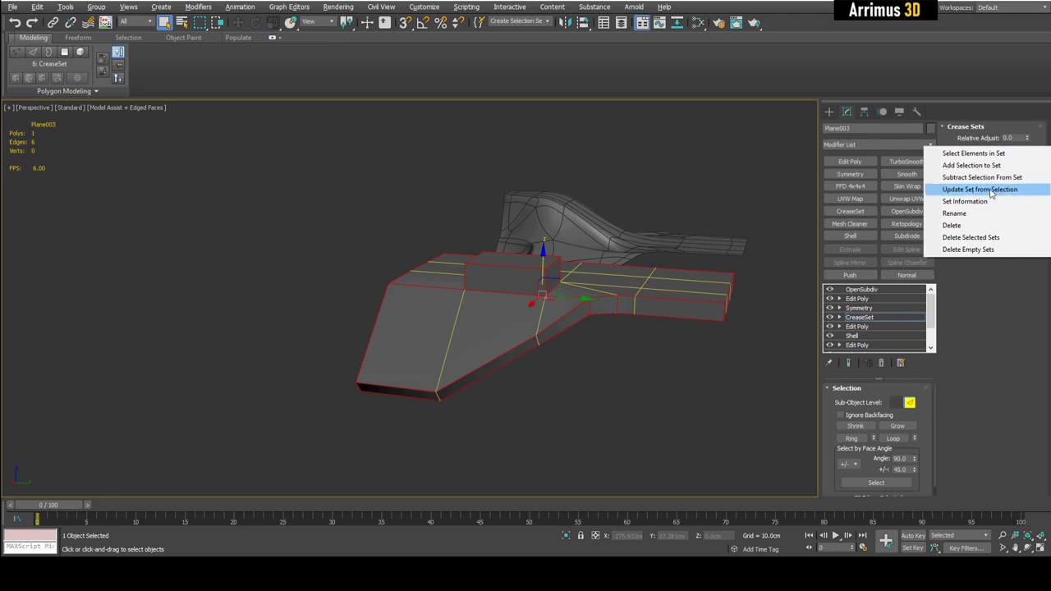
{"action": "left_click", "coordinate": [991, 193]}
Window-select the raised block's edges in see-through display, then select the elements of the second crease set.
{"action": "middle_click_drag", "start_coordinate": [682, 280], "coordinate": [620, 305], "text": "alt"}
{"action": "scroll", "coordinate": [670, 317], "scroll_direction": "up", "scroll_amount": 2}
{"action": "key", "text": "alt+x"}
{"action": "key", "text": "alt+x"}
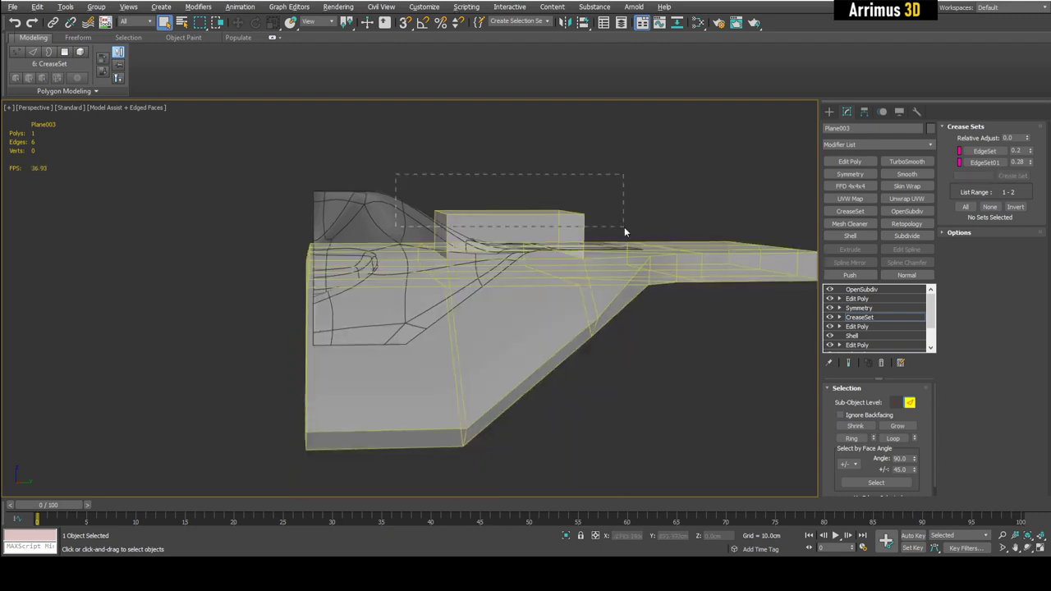
{"action": "left_click_drag", "start_coordinate": [624, 228], "coordinate": [624, 228]}
{"action": "middle_click_drag", "start_coordinate": [526, 230], "coordinate": [495, 268], "text": "alt"}
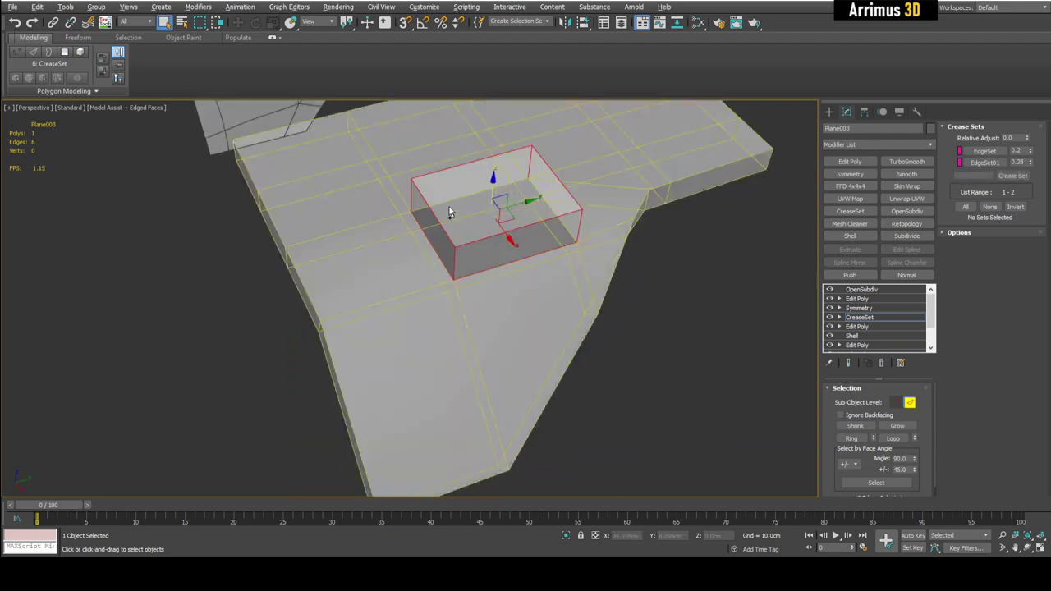
{"action": "key", "text": "alt+x"}
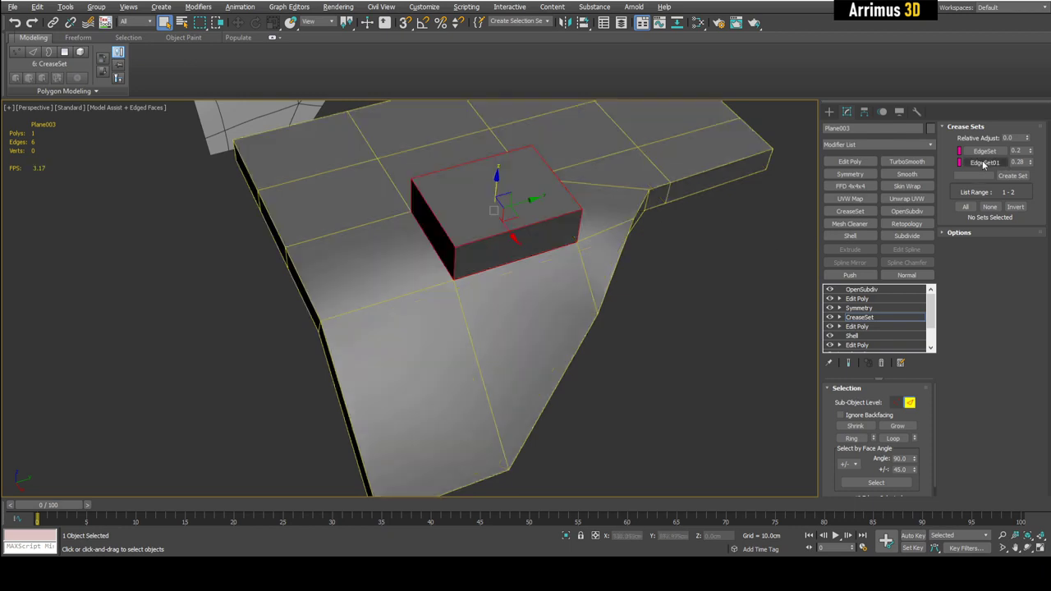
{"action": "right_click", "coordinate": [984, 164]}
{"action": "left_click", "coordinate": [976, 164]}
Leave edge selection and inspect the smoothed panel with its raised block in the OpenSubdiv result.
{"action": "key", "text": "2"}
{"action": "left_click", "coordinate": [753, 257]}
{"action": "key", "text": "F4"}
{"action": "scroll", "coordinate": [567, 252], "scroll_direction": "down", "scroll_amount": 4}
{"action": "middle_click_drag", "start_coordinate": [566, 251], "coordinate": [519, 292]}
{"action": "scroll", "coordinate": [518, 317], "scroll_direction": "down", "scroll_amount": 3}
{"action": "scroll", "coordinate": [517, 291], "scroll_direction": "up", "scroll_amount": 4}
{"action": "left_click", "coordinate": [517, 290]}
{"action": "left_click", "coordinate": [515, 289]}
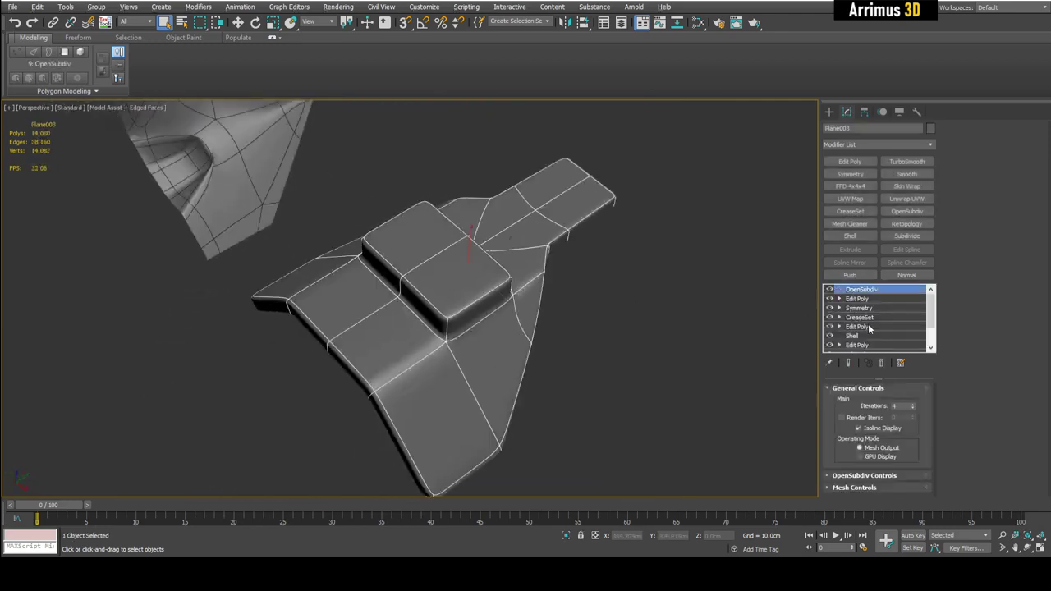
Try selecting assorted edges across the panel and around the raised block in the CreaseSet modifier.
{"action": "left_click", "coordinate": [856, 326]}
{"action": "scroll", "coordinate": [461, 292], "scroll_direction": "up", "scroll_amount": 3}
{"action": "scroll", "coordinate": [460, 292], "scroll_direction": "down", "scroll_amount": 3}
{"action": "middle_click_drag", "start_coordinate": [574, 322], "coordinate": [609, 301], "text": "alt"}
{"action": "scroll", "coordinate": [526, 324], "scroll_direction": "down", "scroll_amount": 4}
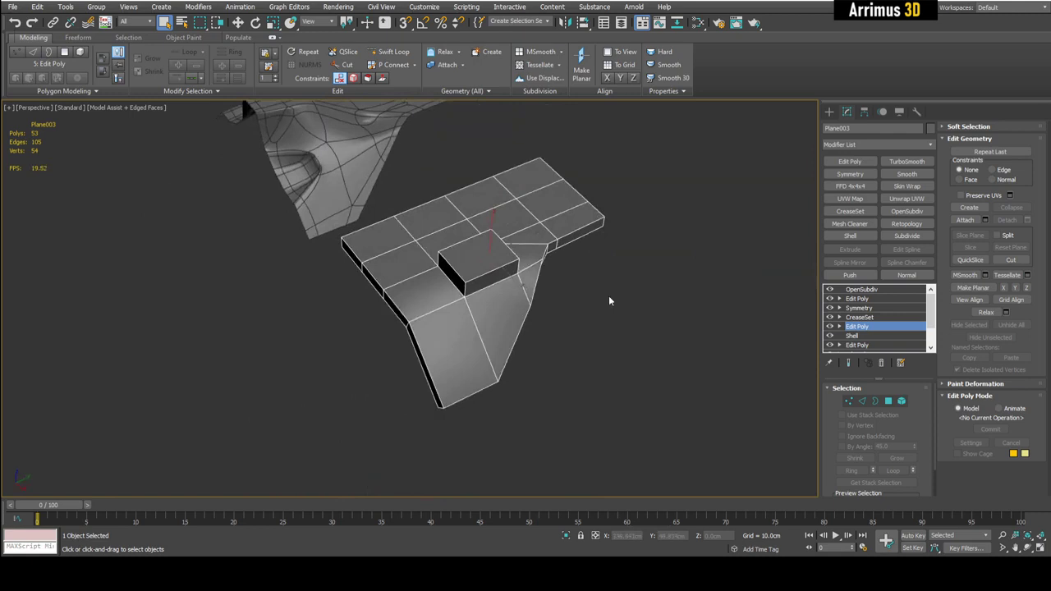
{"action": "left_click", "coordinate": [859, 317]}
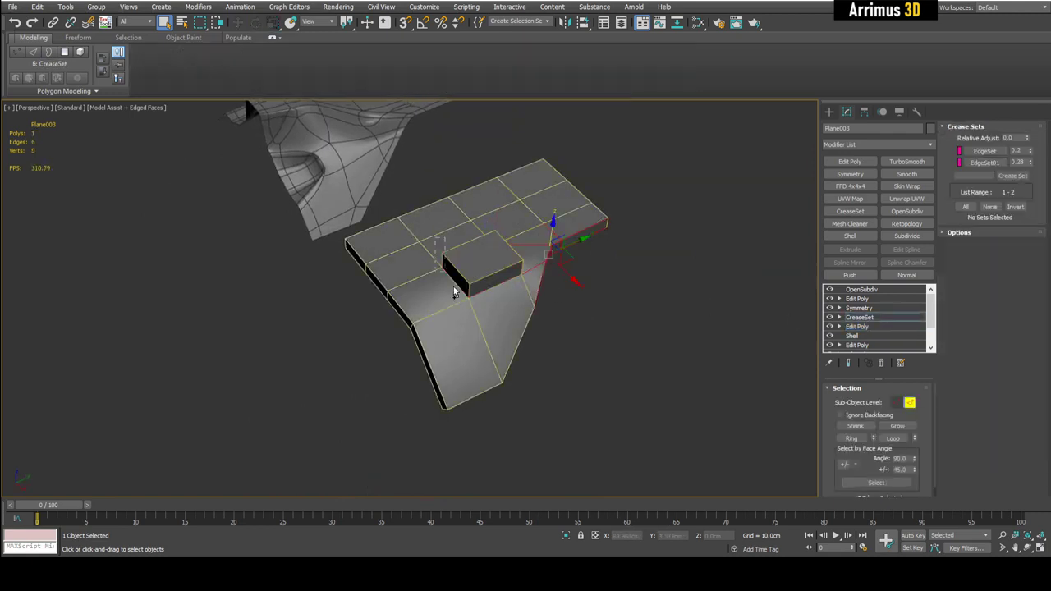
{"action": "left_click", "coordinate": [407, 283]}
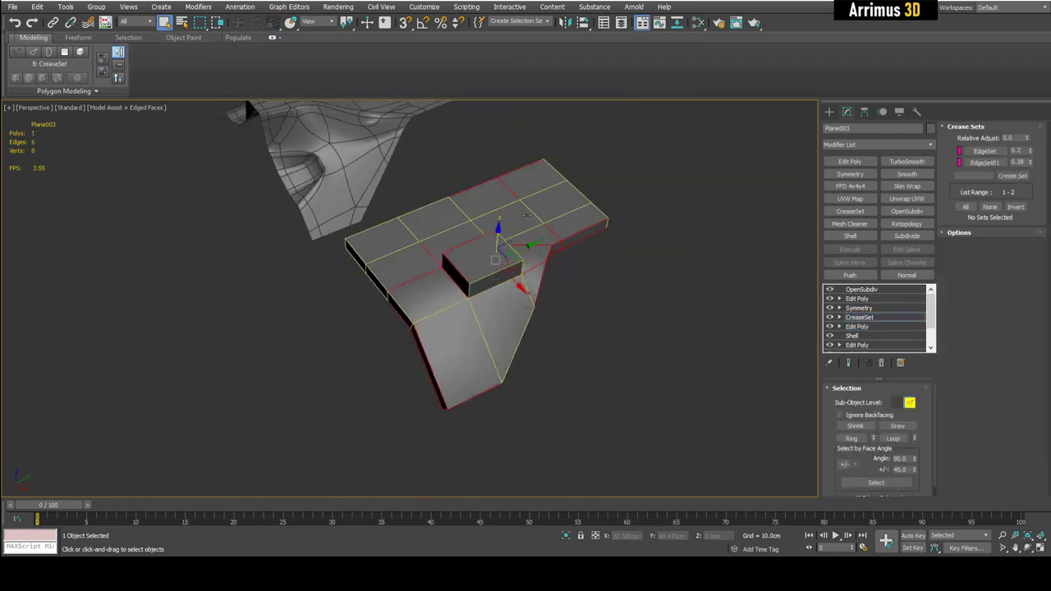
{"action": "middle_click_drag", "start_coordinate": [526, 215], "coordinate": [617, 312]}
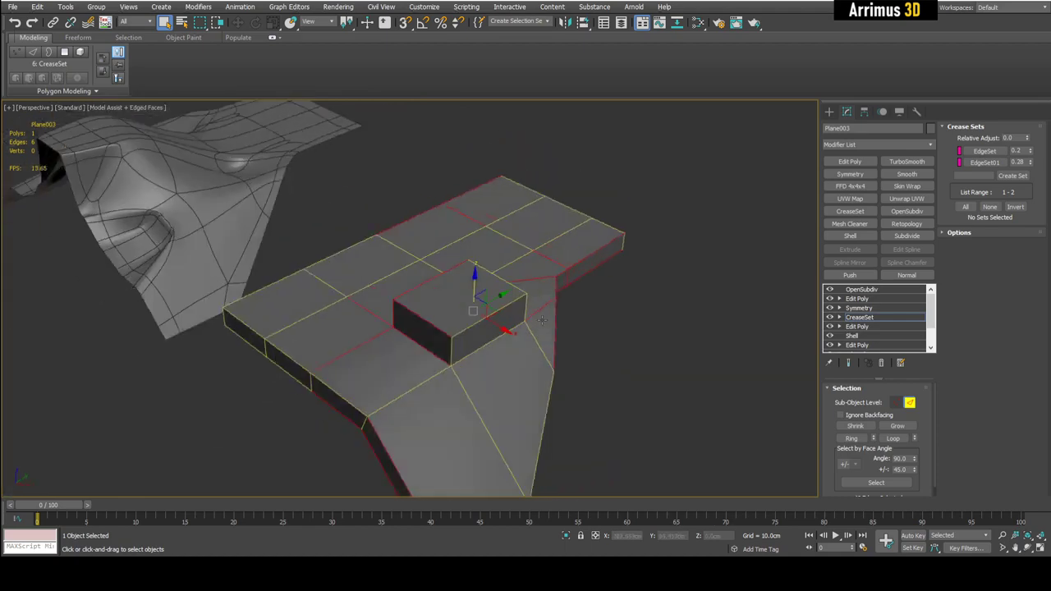
{"action": "middle_click_drag", "start_coordinate": [542, 279], "coordinate": [739, 324], "text": "alt"}
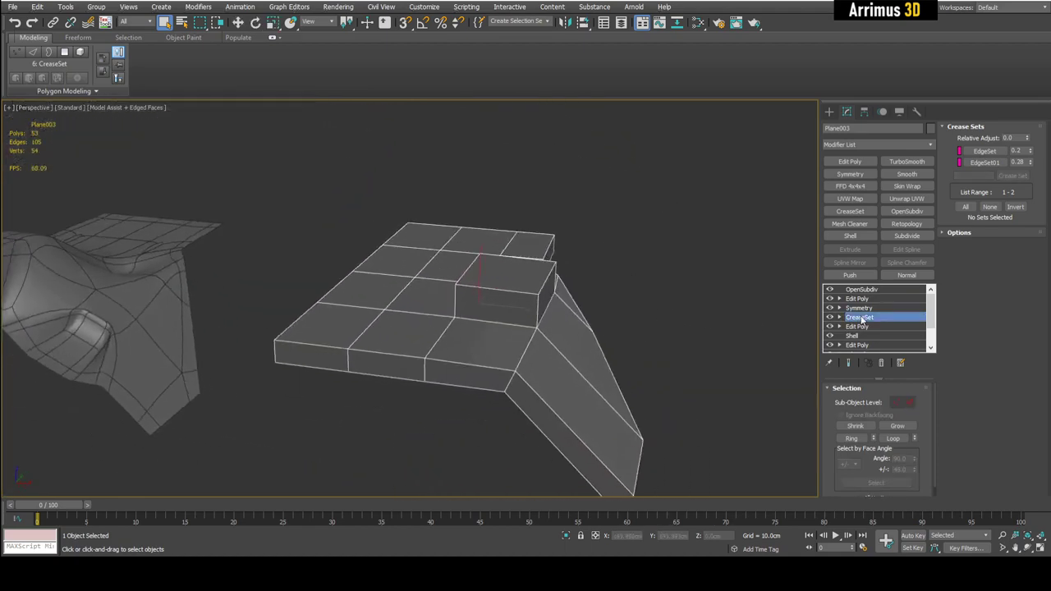
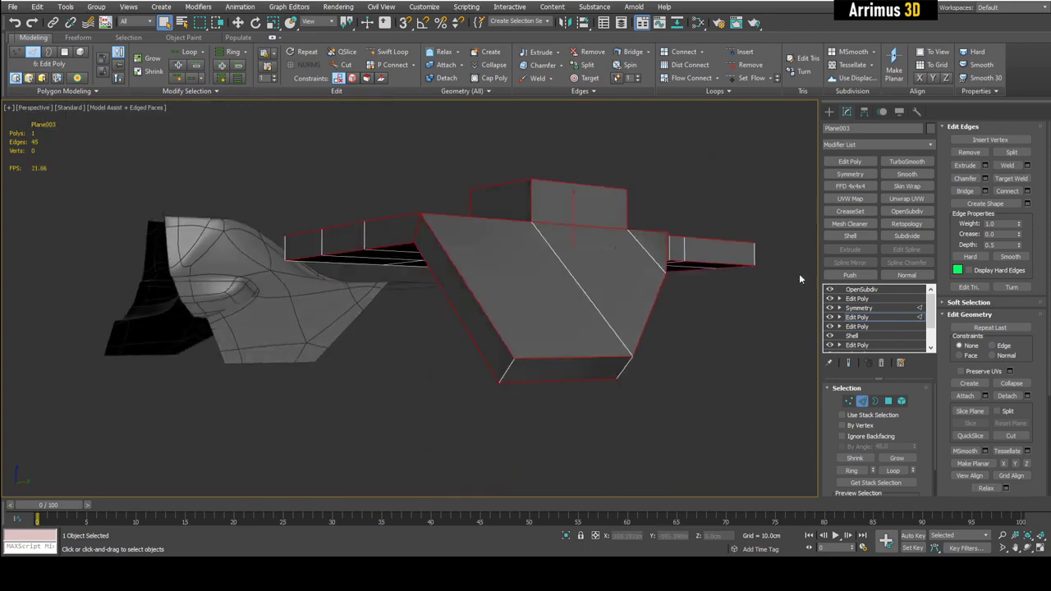
Set the selected sharp edges' crease to 0.32 in Edit Poly and inspect the smoothed OpenSubdiv result.
{"action": "left_click_drag", "start_coordinate": [1019, 237], "coordinate": [1017, 224]}
{"action": "left_click", "coordinate": [883, 290]}
{"action": "middle_click_drag", "start_coordinate": [763, 267], "coordinate": [715, 317], "text": "alt"}
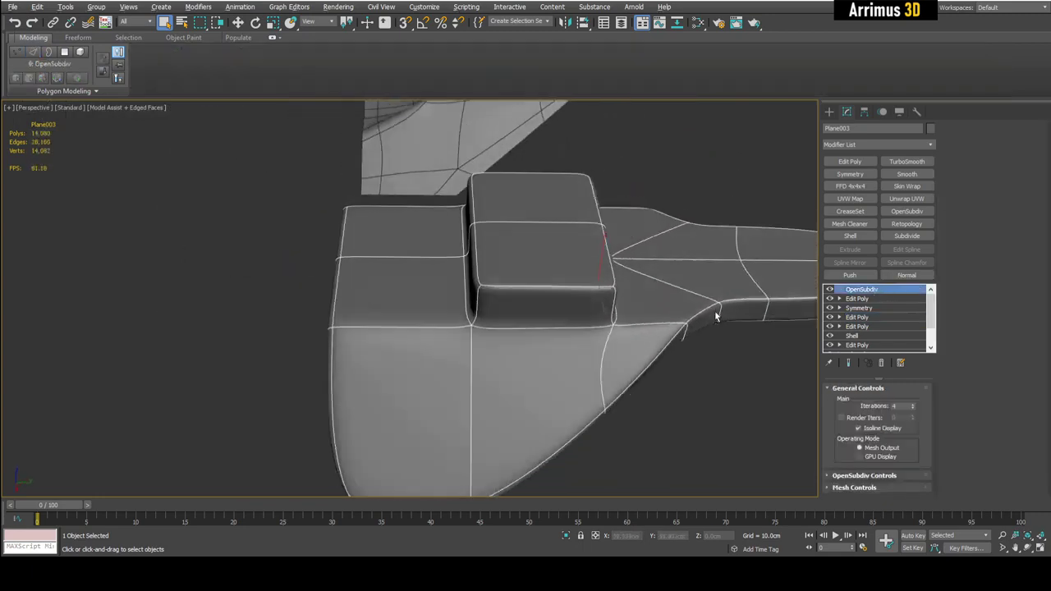
{"action": "key", "text": "F4"}
{"action": "scroll", "coordinate": [670, 313], "scroll_direction": "down", "scroll_amount": 5}
{"action": "key", "text": "F4"}
{"action": "key", "text": "F4"}
{"action": "scroll", "coordinate": [672, 307], "scroll_direction": "up", "scroll_amount": 5}
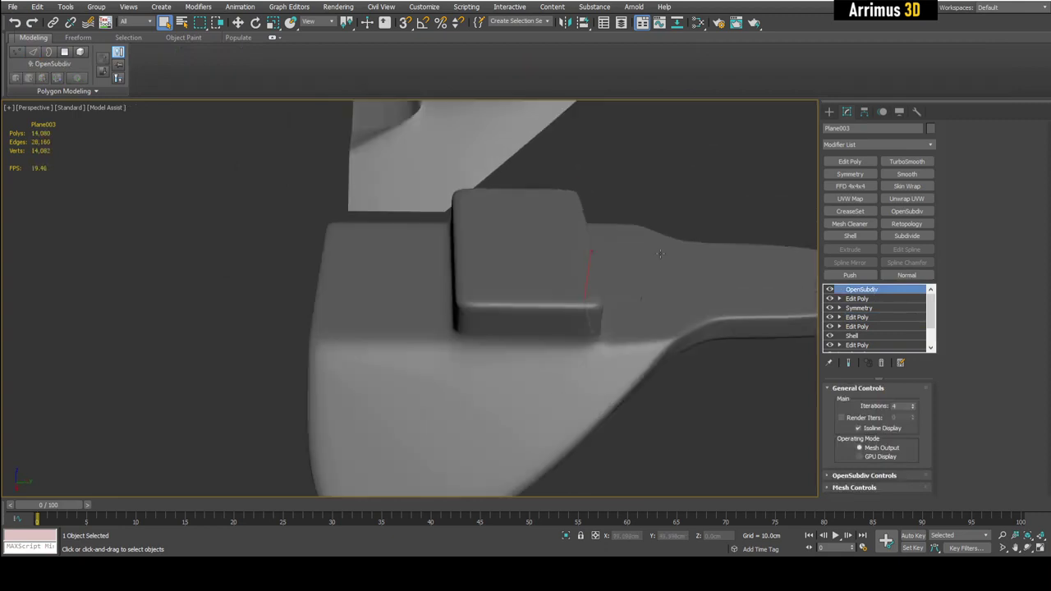
{"action": "key", "text": "F4"}
{"action": "key", "text": "F4"}
{"action": "key", "text": "F4"}
{"action": "middle_click_drag", "start_coordinate": [683, 326], "coordinate": [688, 312]}
Add a CreaseSet modifier above the creased Edit Poly and auto-generate crease sets with a tolerance of 0.01.
{"action": "left_click", "coordinate": [856, 318]}
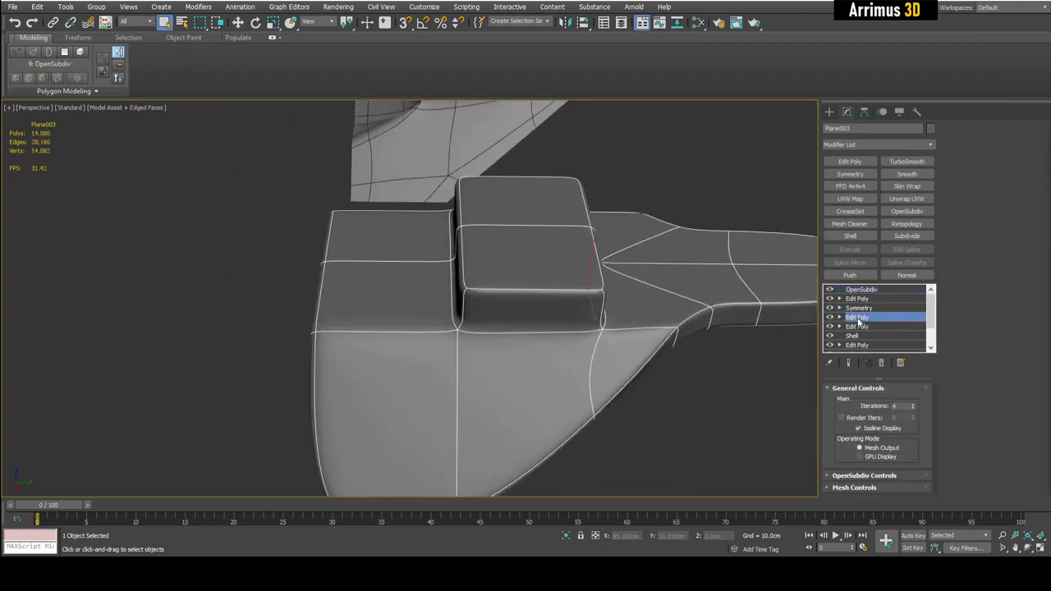
{"action": "left_click", "coordinate": [848, 212]}
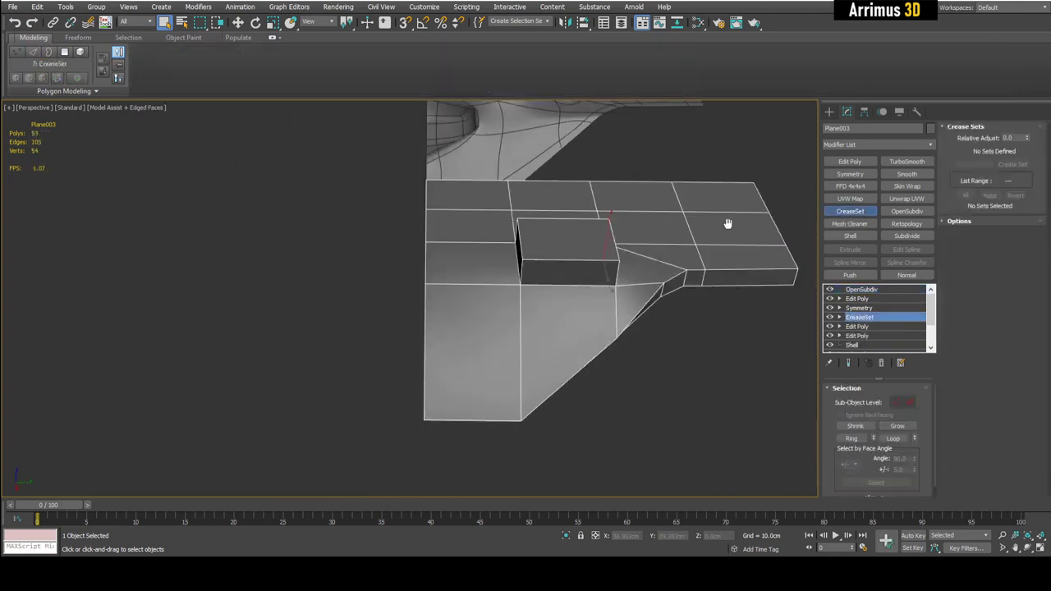
{"action": "left_click", "coordinate": [958, 222]}
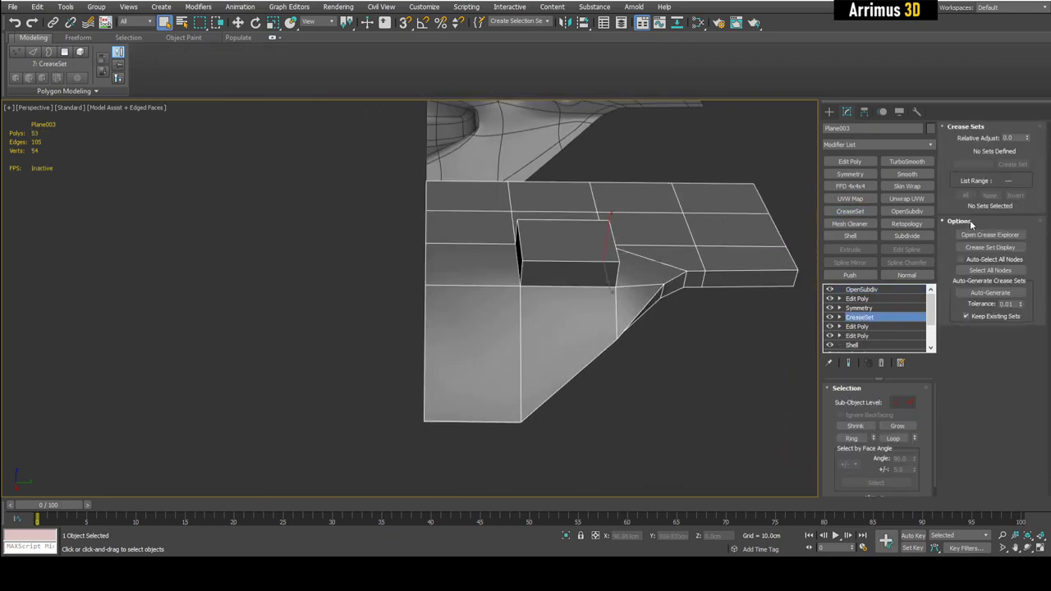
{"action": "left_click", "coordinate": [989, 293]}
{"action": "left_click", "coordinate": [545, 291]}
Select the elements of the auto-generated crease set, inspect them and set the set's crease value to 0.39.
{"action": "right_click", "coordinate": [978, 152]}
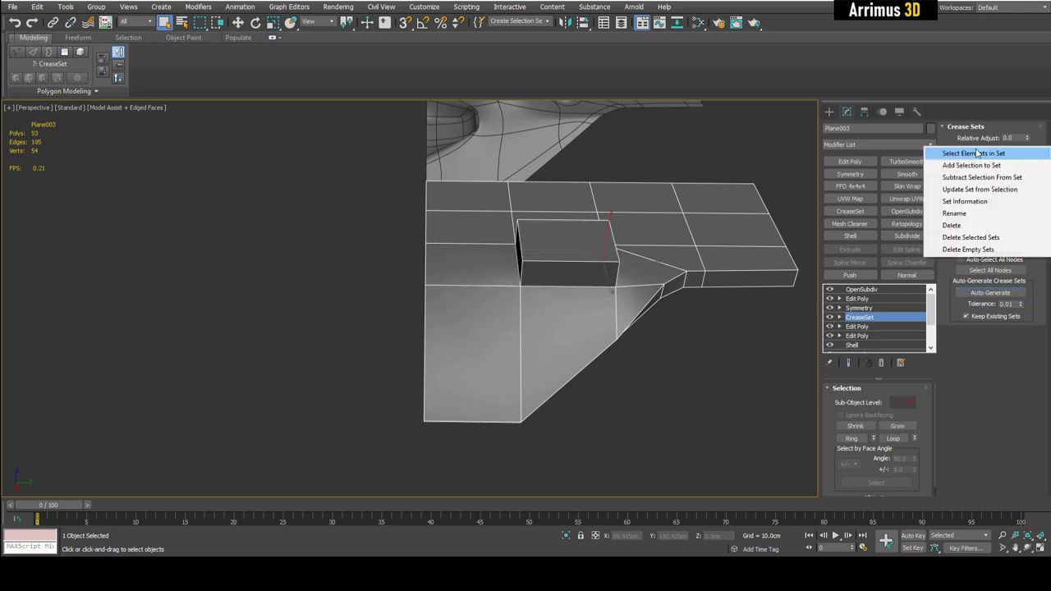
{"action": "left_click", "coordinate": [978, 157]}
{"action": "middle_click_drag", "start_coordinate": [691, 309], "coordinate": [509, 297]}
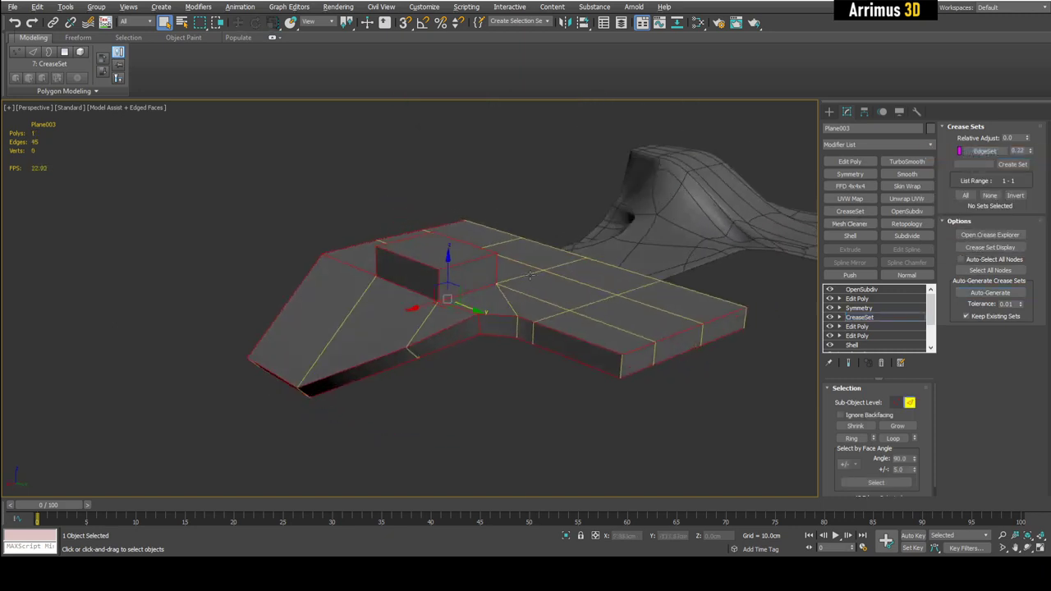
{"action": "scroll", "coordinate": [509, 297], "scroll_direction": "up", "scroll_amount": 4}
{"action": "middle_click_drag", "start_coordinate": [568, 328], "coordinate": [550, 294]}
{"action": "scroll", "coordinate": [547, 312], "scroll_direction": "down", "scroll_amount": 2}
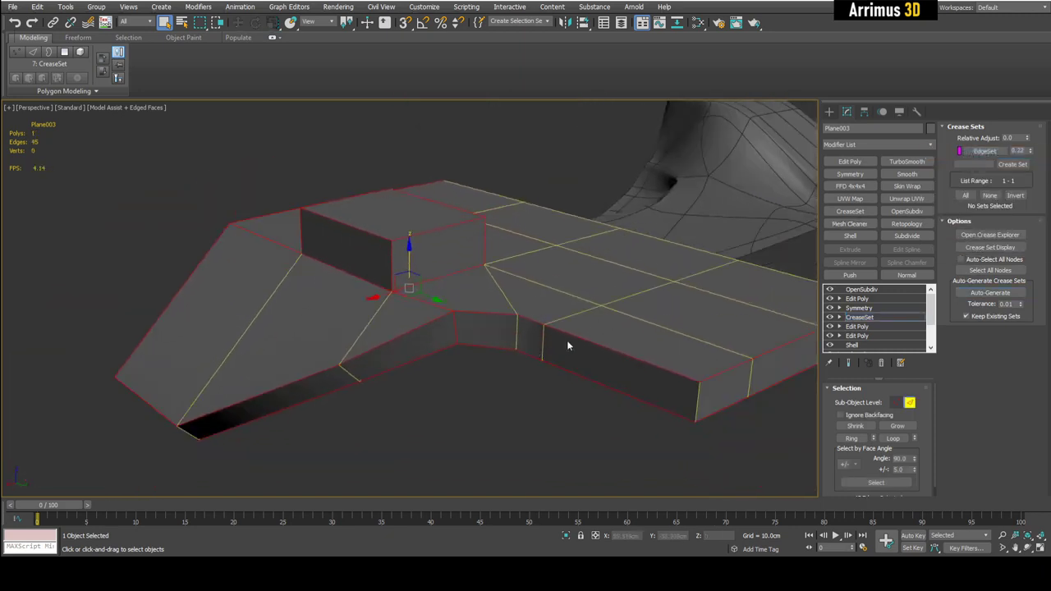
{"action": "middle_click_drag", "start_coordinate": [626, 352], "coordinate": [677, 332], "text": "alt"}
{"action": "mouse_move", "coordinate": [1030, 152]}
{"action": "left_mouse_down"}
{"action": "mouse_move", "coordinate": [1034, 162]}
{"action": "mouse_move", "coordinate": [1035, 149]}
{"action": "left_mouse_up"}
Return to edge editing in the upper Edit Poly, try selecting edge loops along the panel's outer border, and clear the selection.
{"action": "left_click", "coordinate": [861, 327]}
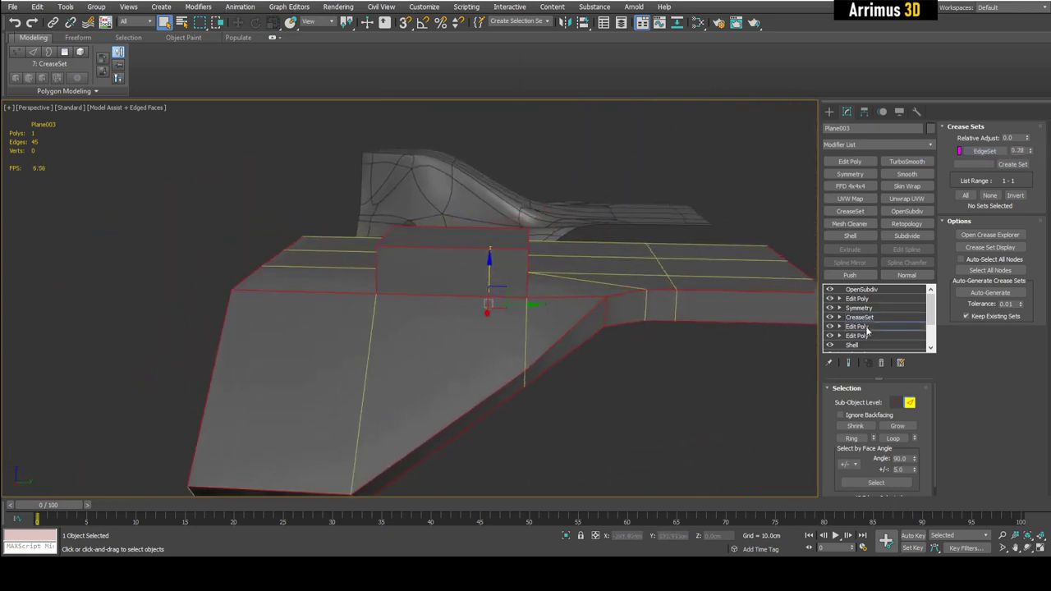
{"action": "left_click", "coordinate": [641, 348]}
{"action": "middle_click_drag", "start_coordinate": [642, 348], "coordinate": [645, 363], "text": "alt"}
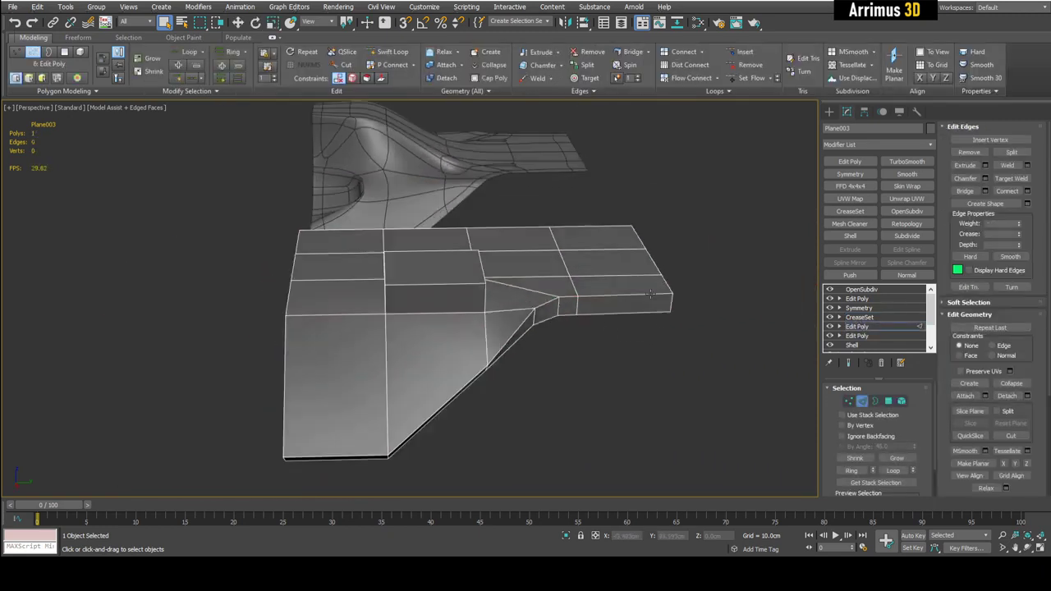
{"action": "double_click", "coordinate": [644, 295]}
{"action": "double_click", "coordinate": [634, 311]}
{"action": "middle_click_drag", "start_coordinate": [656, 303], "coordinate": [665, 319], "text": "alt"}
{"action": "left_click", "coordinate": [722, 306]}
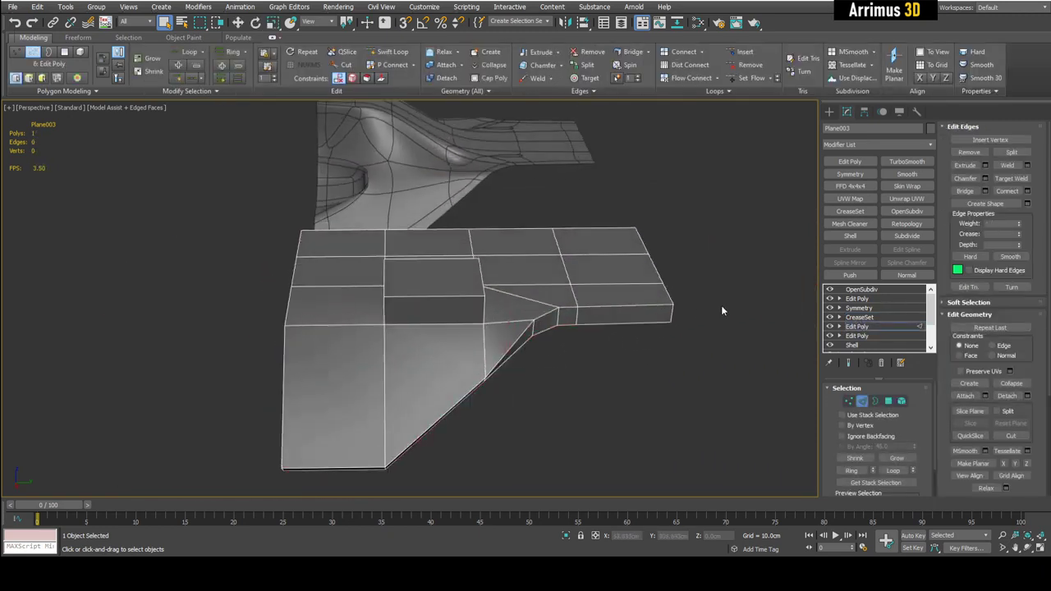
Undo the selection changes to restore the sharp-edge selection, store it as named selection set 1, and clear the selection.
{"action": "key", "text": "ctrl+z"}
{"action": "key", "text": "ctrl+z"}
{"action": "key", "text": "ctrl+z"}
{"action": "key", "text": "ctrl+z"}
{"action": "key", "text": "ctrl+z"}
{"action": "key", "text": "ctrl+z"}
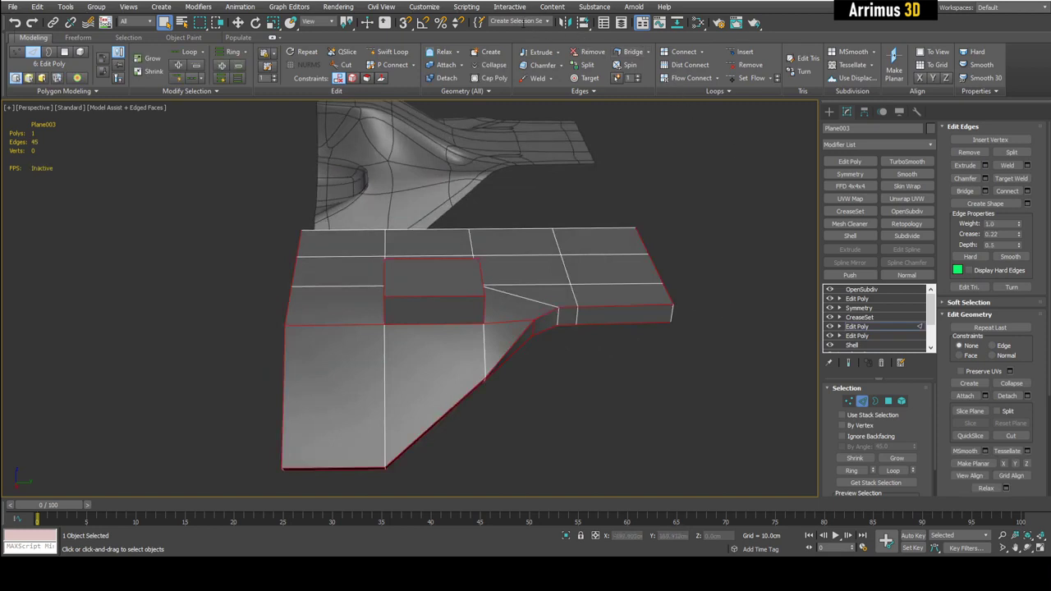
{"action": "left_click", "coordinate": [523, 21]}
{"action": "left_click", "coordinate": [680, 215]}
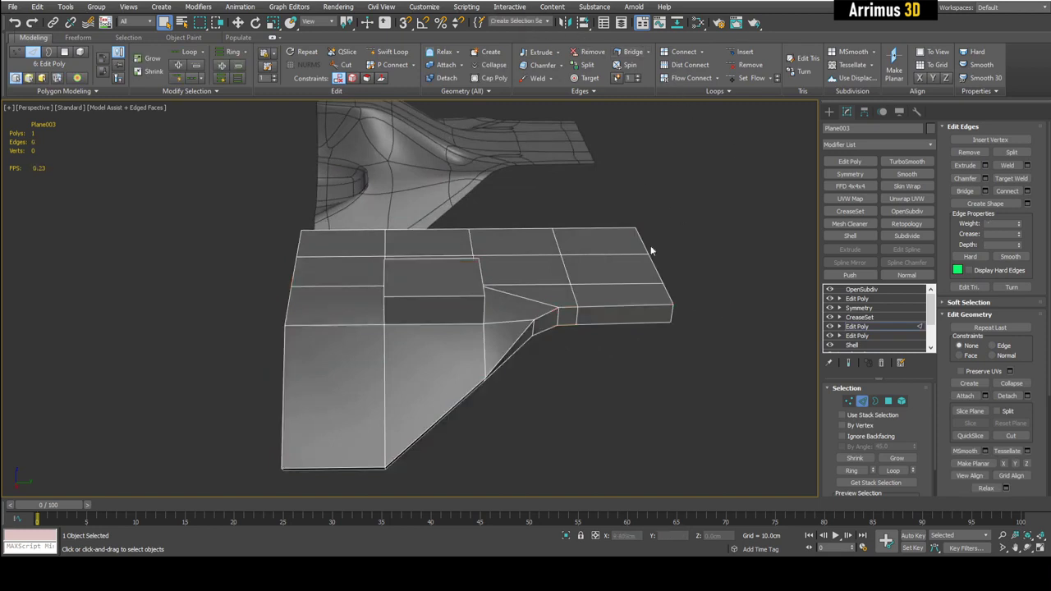
Insert an edge loop across the panel's narrow arm near its free end with Swift Loop.
{"action": "scroll", "coordinate": [652, 251], "scroll_direction": "up", "scroll_amount": 2}
{"action": "middle_click_drag", "start_coordinate": [652, 251], "coordinate": [614, 278], "text": "alt"}
{"action": "key", "text": "4"}
{"action": "left_click", "coordinate": [603, 298]}
{"action": "key", "text": "alt+1"}
{"action": "left_click", "coordinate": [593, 280]}
{"action": "key", "text": "2"}
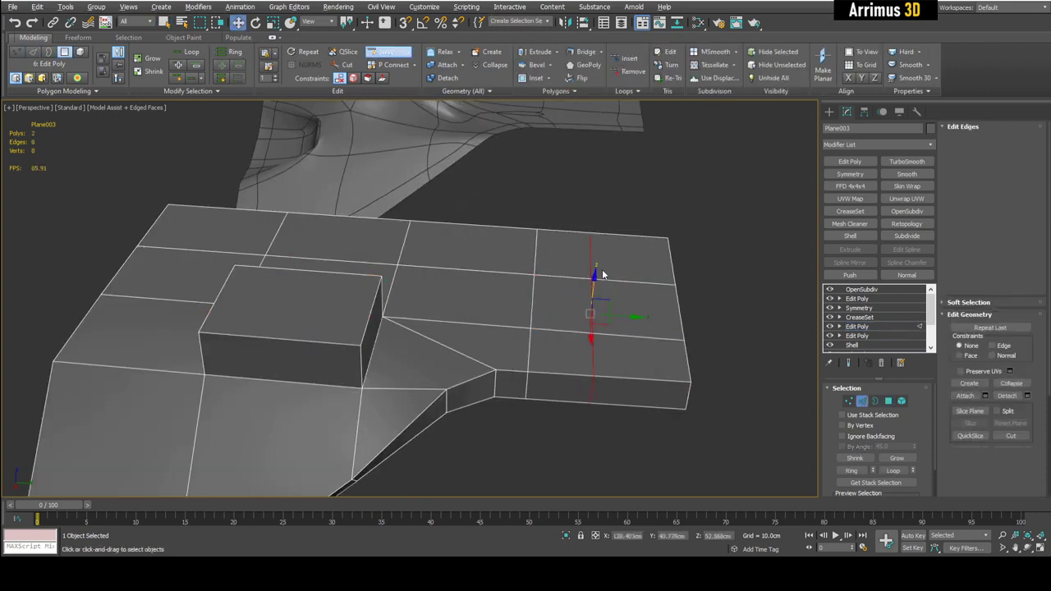
Extrude the two adjacent top polygons at the arm's free end upward into a raised block and deselect them.
{"action": "middle_click_drag", "start_coordinate": [626, 262], "coordinate": [634, 253]}
{"action": "key", "text": "4"}
{"action": "left_click", "coordinate": [625, 264]}
{"action": "left_click", "coordinate": [628, 286], "text": "ctrl"}
{"action": "left_click_drag", "start_coordinate": [634, 238], "coordinate": [639, 203], "text": "shift"}
{"action": "left_click", "coordinate": [714, 171]}
{"action": "scroll", "coordinate": [714, 172], "scroll_direction": "down", "scroll_amount": 4}
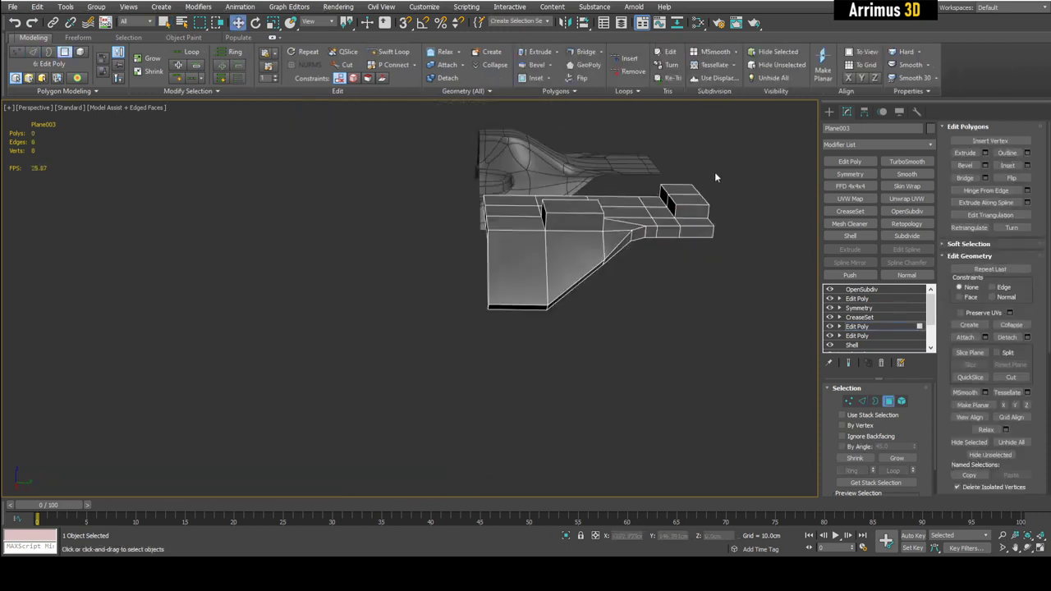
Return to edge editing and recall the stored sharp-edge selection from named selection set 1.
{"action": "key", "text": "2"}
{"action": "middle_click_drag", "start_coordinate": [715, 171], "coordinate": [664, 209]}
{"action": "scroll", "coordinate": [665, 214], "scroll_direction": "up", "scroll_amount": 4}
{"action": "left_click", "coordinate": [665, 211]}
{"action": "left_click", "coordinate": [548, 23]}
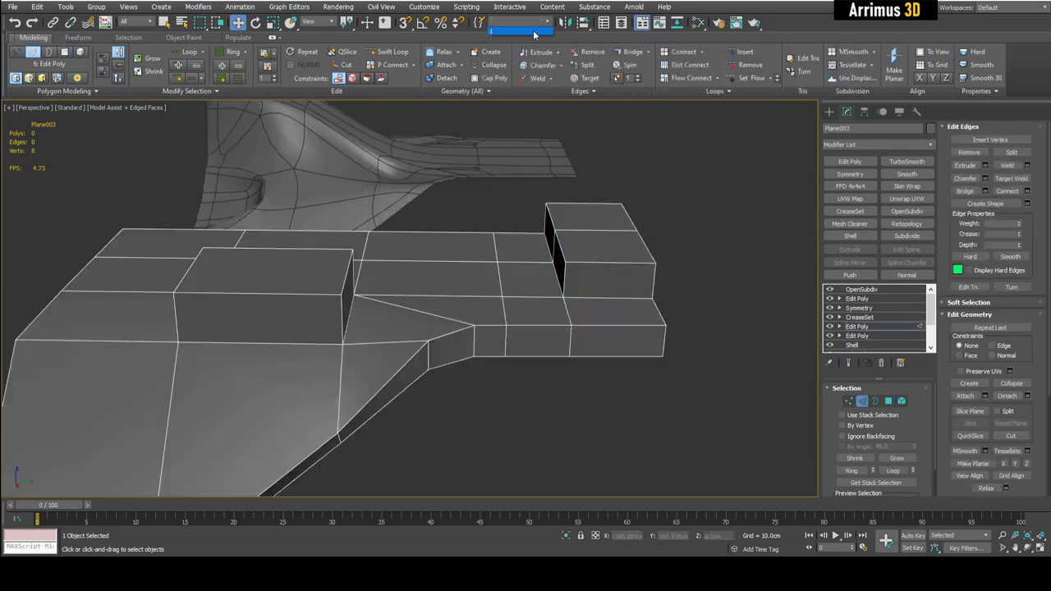
{"action": "left_click", "coordinate": [534, 33]}
{"action": "scroll", "coordinate": [589, 226], "scroll_direction": "down", "scroll_amount": 3}
{"action": "middle_click_drag", "start_coordinate": [589, 227], "coordinate": [579, 234], "text": "alt"}
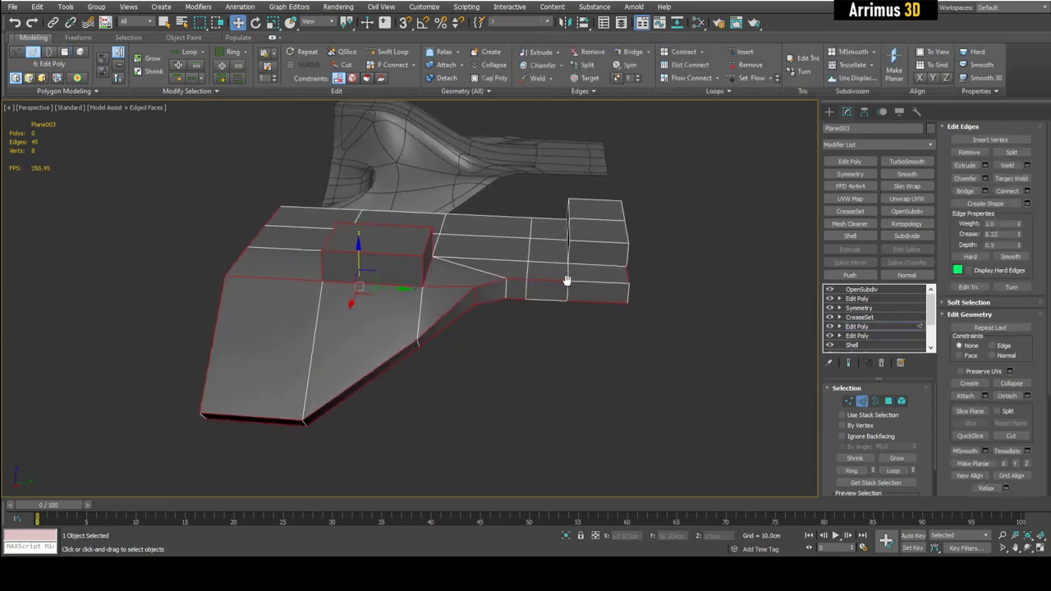
Add the missing outer border edges around the arm's free end to the edge selection, using see-through display.
{"action": "scroll", "coordinate": [566, 282], "scroll_direction": "up", "scroll_amount": 5}
{"action": "middle_click_drag", "start_coordinate": [533, 315], "coordinate": [553, 340]}
{"action": "scroll", "coordinate": [569, 304], "scroll_direction": "down", "scroll_amount": 3}
{"action": "key", "text": "alt+x"}
{"action": "left_click", "coordinate": [531, 341], "text": "ctrl"}
{"action": "left_click", "coordinate": [553, 344], "text": "ctrl"}
{"action": "left_click", "coordinate": [585, 362], "text": "ctrl"}
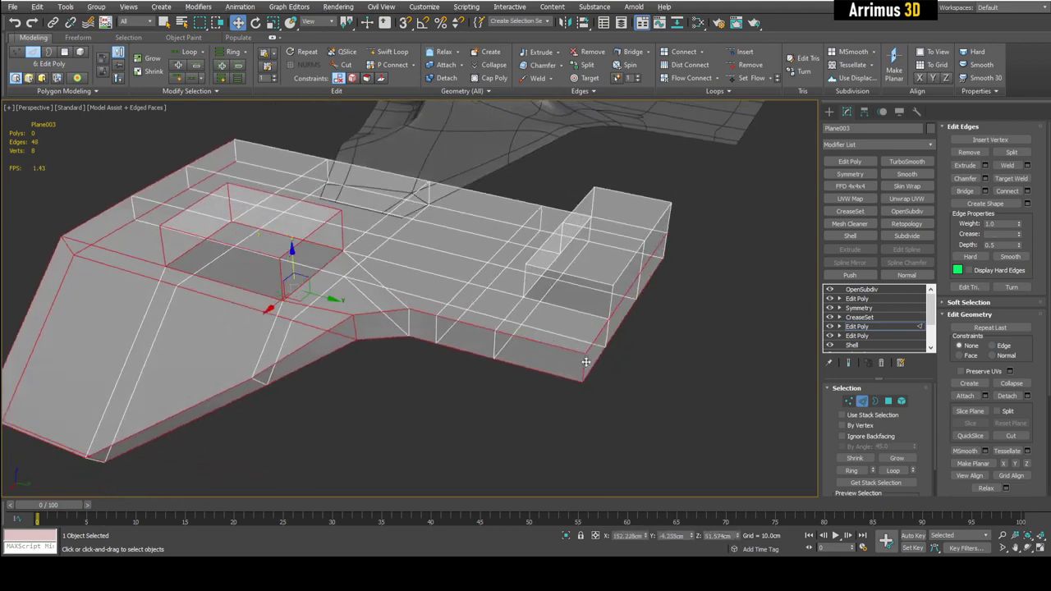
{"action": "middle_click_drag", "start_coordinate": [606, 315], "coordinate": [557, 238], "text": "alt"}
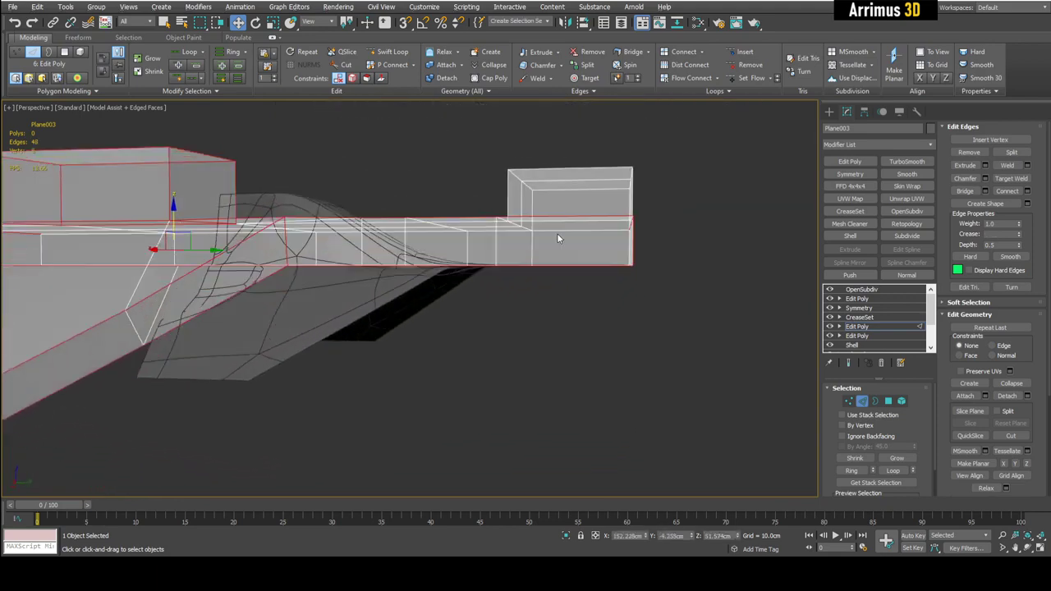
Add the new end block's vertical corner edges and outer top edges to the edge selection.
{"action": "left_click", "coordinate": [510, 190], "text": "ctrl"}
{"action": "middle_click_drag", "start_coordinate": [572, 190], "coordinate": [594, 222], "text": "alt"}
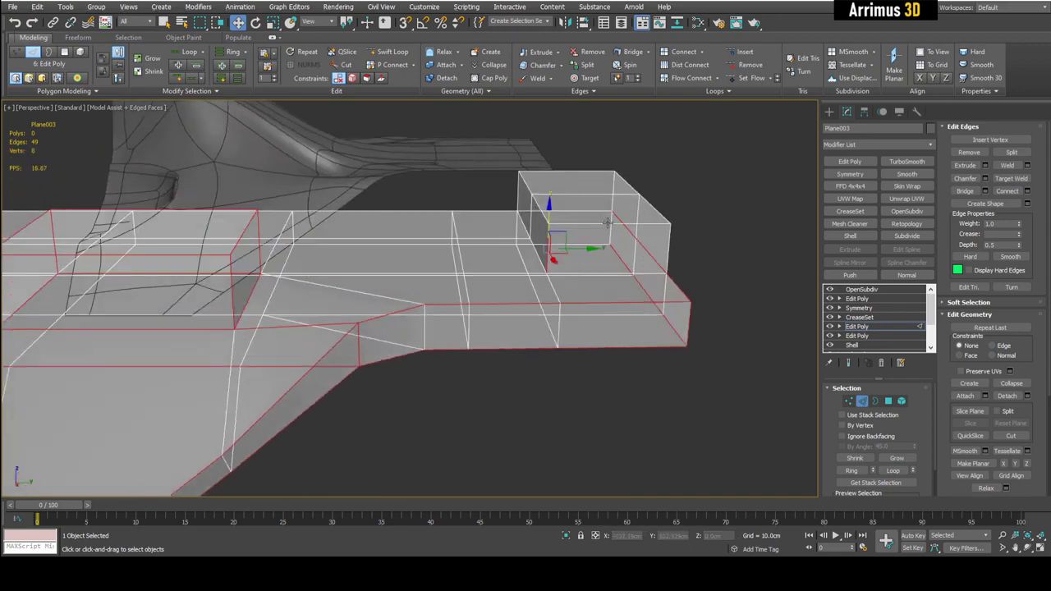
{"action": "left_click", "coordinate": [604, 224], "text": "ctrl"}
{"action": "left_click", "coordinate": [526, 182], "text": "ctrl"}
{"action": "left_click", "coordinate": [540, 208], "text": "ctrl"}
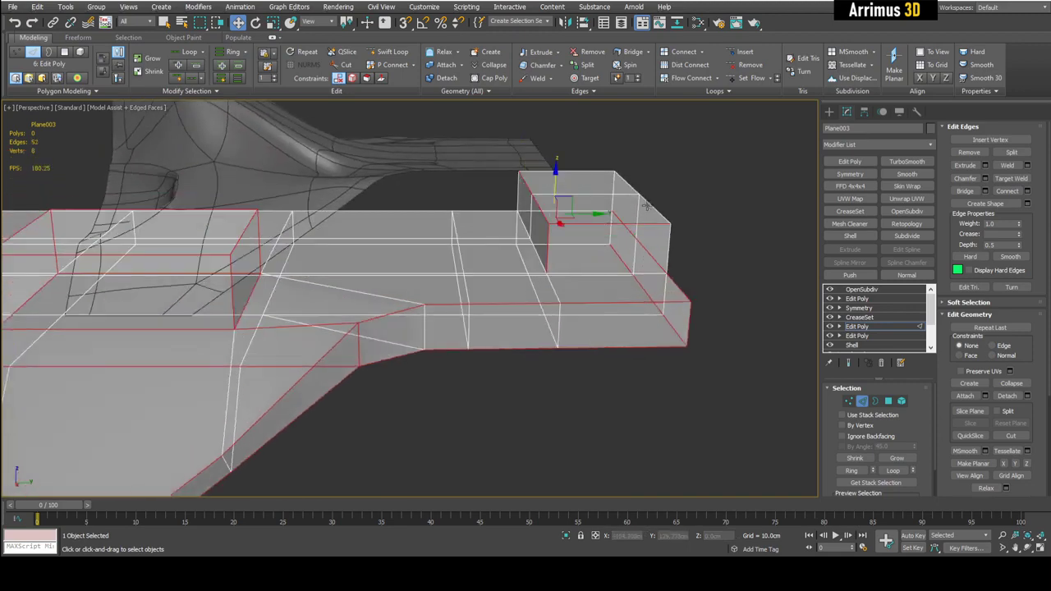
{"action": "left_click", "coordinate": [648, 206], "text": "ctrl"}
{"action": "left_click", "coordinate": [633, 189], "text": "ctrl"}
{"action": "left_click", "coordinate": [669, 233], "text": "ctrl"}
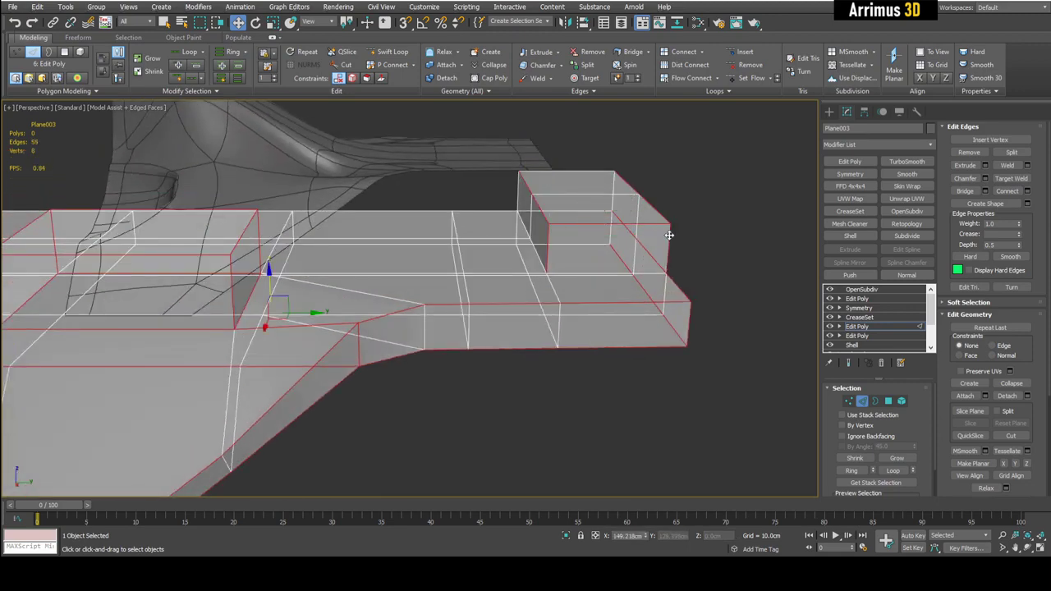
Add the end block's base edges where it meets the panel to the selection and turn off see-through display.
{"action": "left_click", "coordinate": [643, 274], "text": "ctrl"}
{"action": "key", "text": "alt+x"}
{"action": "left_click", "coordinate": [537, 252], "text": "ctrl"}
{"action": "left_click", "coordinate": [526, 230], "text": "ctrl"}
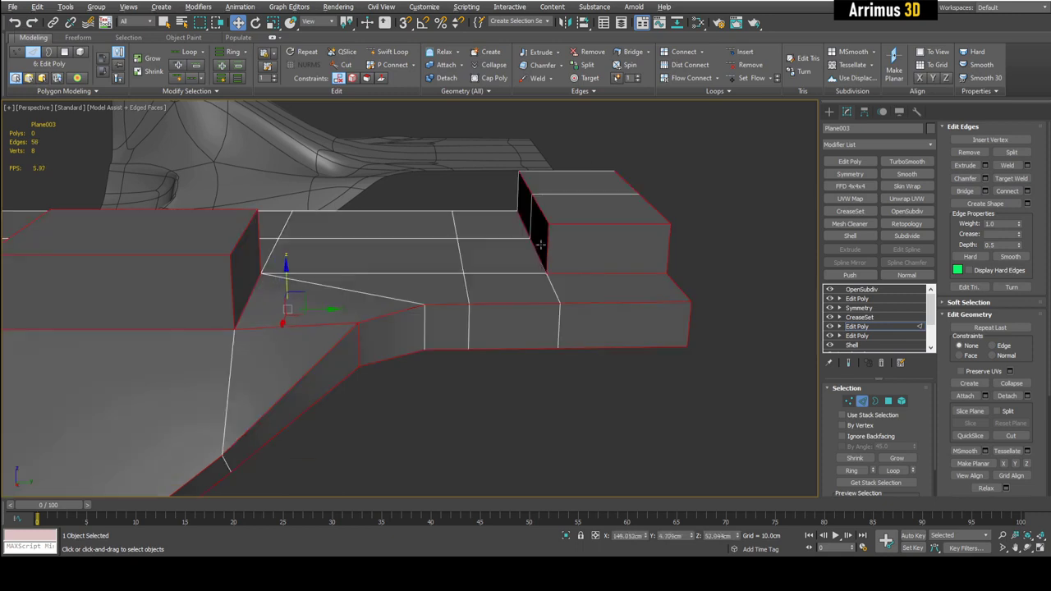
Raise the crease value of all selected sharp edges, including those of the new end block.
{"action": "middle_click_drag", "start_coordinate": [538, 241], "coordinate": [594, 244], "text": "alt"}
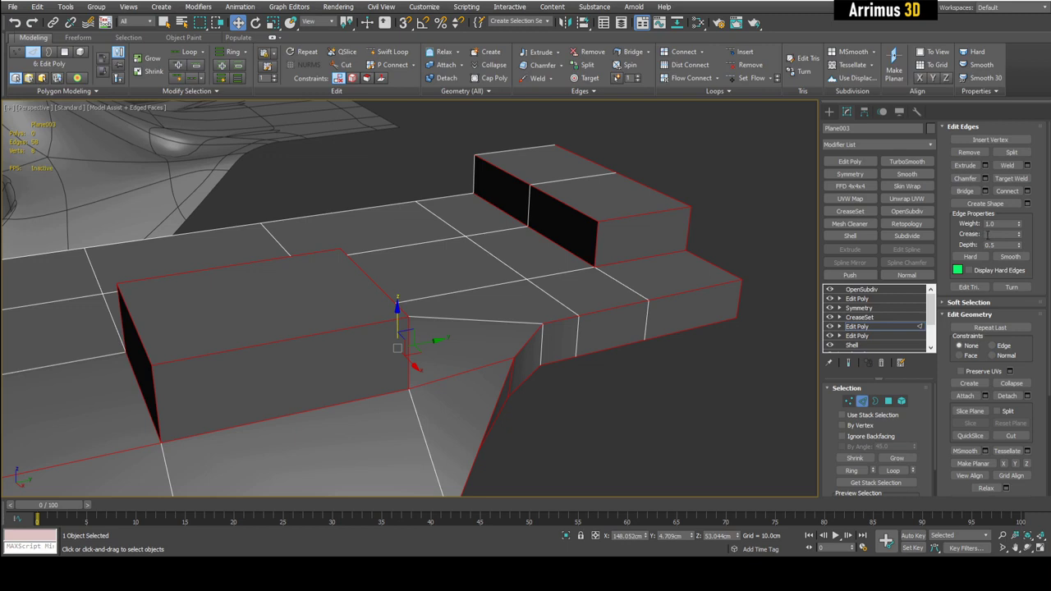
{"action": "middle_click_drag", "start_coordinate": [658, 311], "coordinate": [642, 330]}
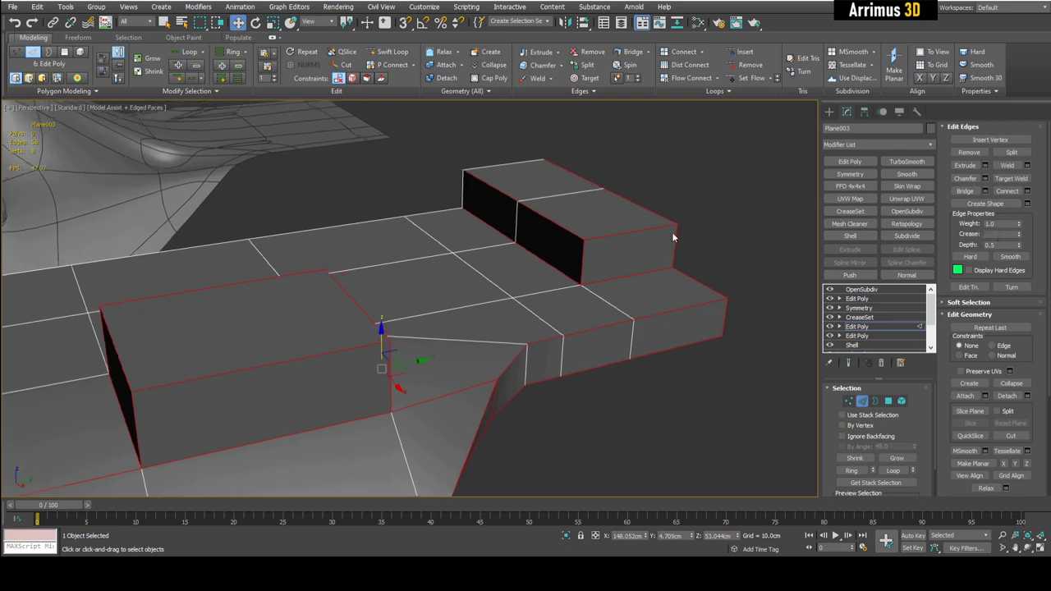
{"action": "middle_click_drag", "start_coordinate": [675, 286], "coordinate": [628, 302]}
{"action": "scroll", "coordinate": [629, 303], "scroll_direction": "down", "scroll_amount": 3}
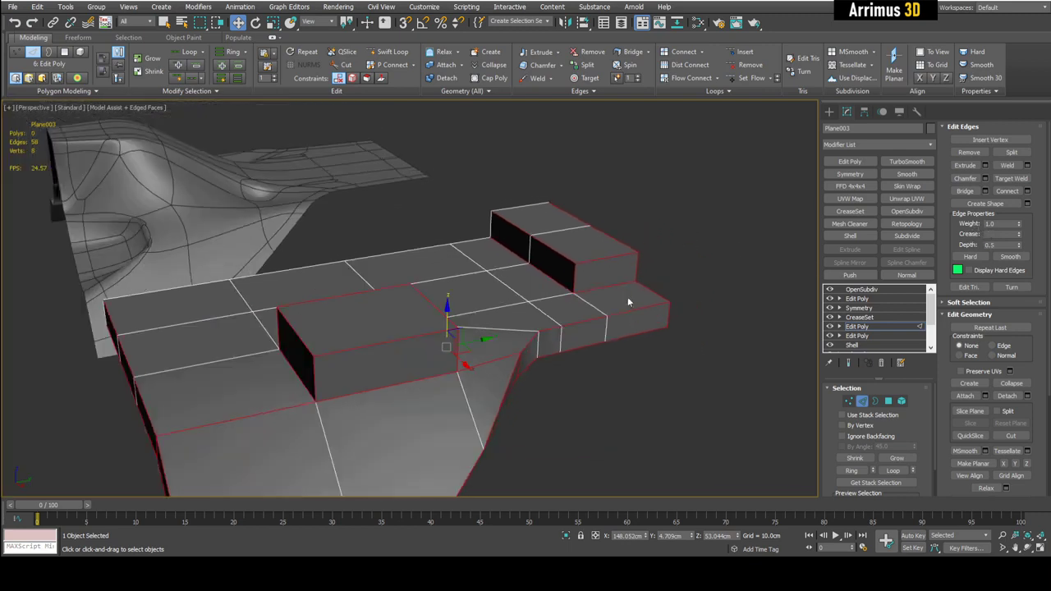
{"action": "middle_click_drag", "start_coordinate": [692, 287], "coordinate": [634, 272], "text": "alt"}
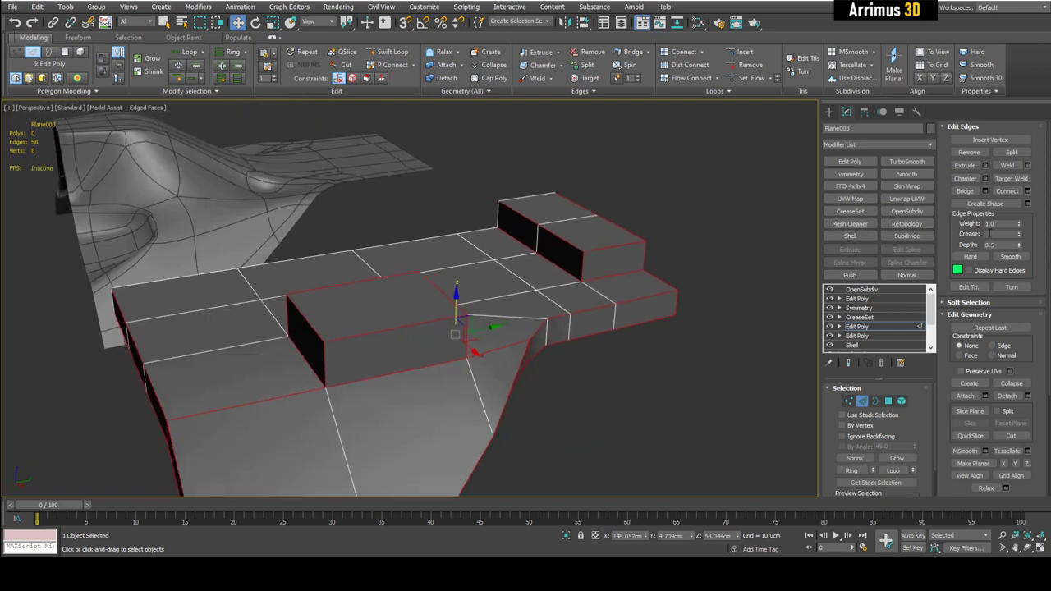
{"action": "middle_click_drag", "start_coordinate": [722, 264], "coordinate": [743, 251]}
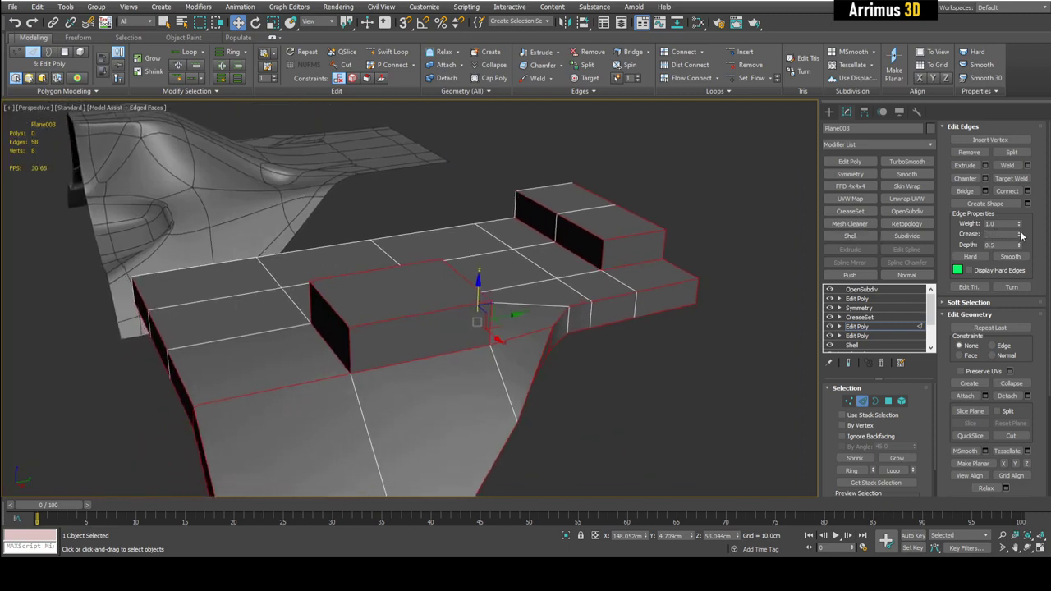
{"action": "left_click_drag", "start_coordinate": [1018, 235], "coordinate": [1018, 232]}
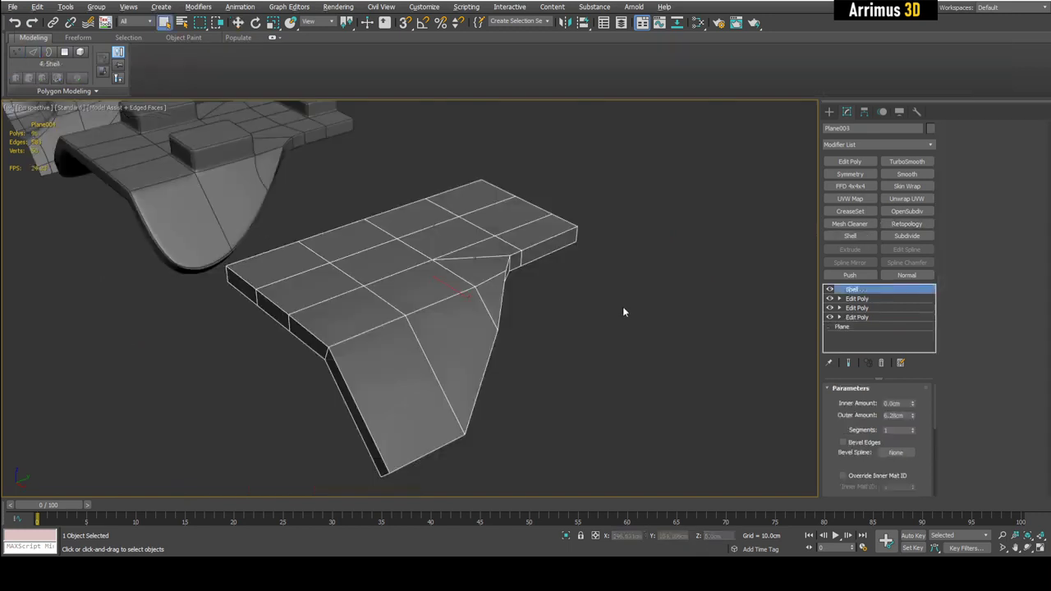
Add a Data Channel modifier above the Shell on the separate plain half panel.
{"action": "scroll", "coordinate": [648, 310], "scroll_direction": "down", "scroll_amount": 3}
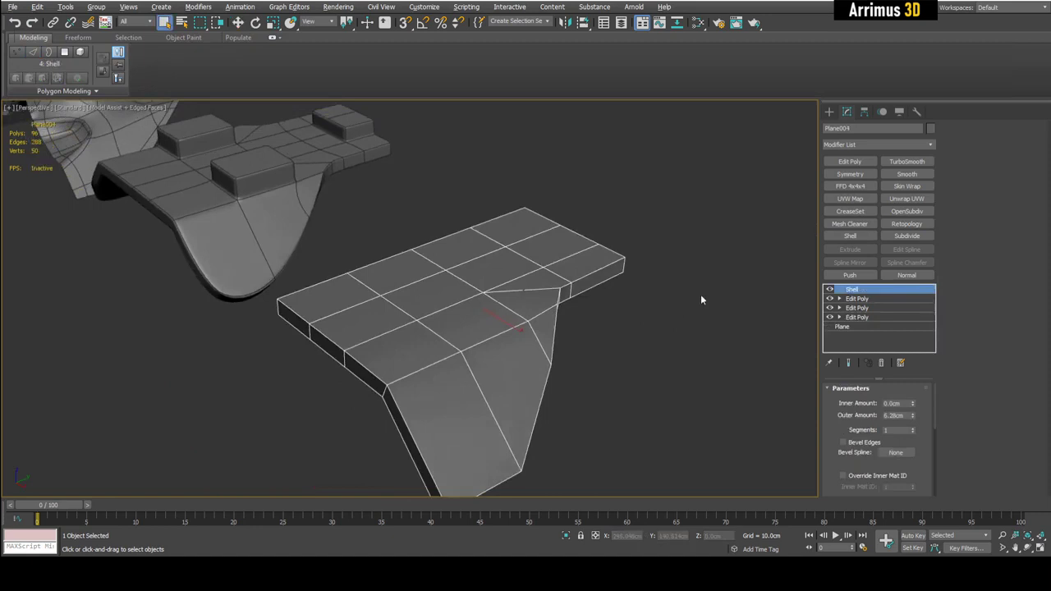
{"action": "left_click", "coordinate": [931, 144]}
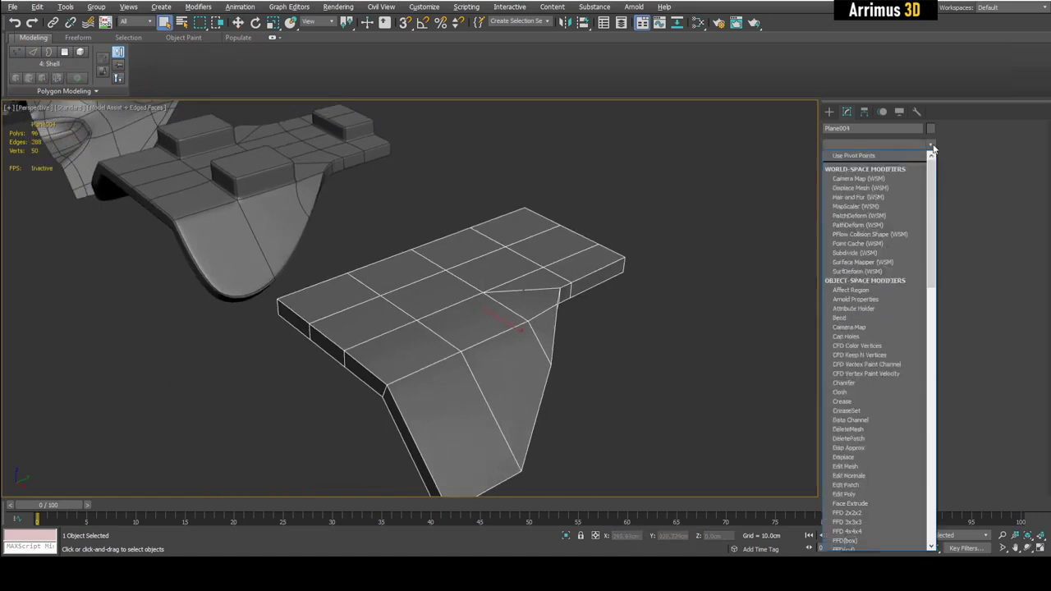
{"action": "left_click", "coordinate": [851, 419]}
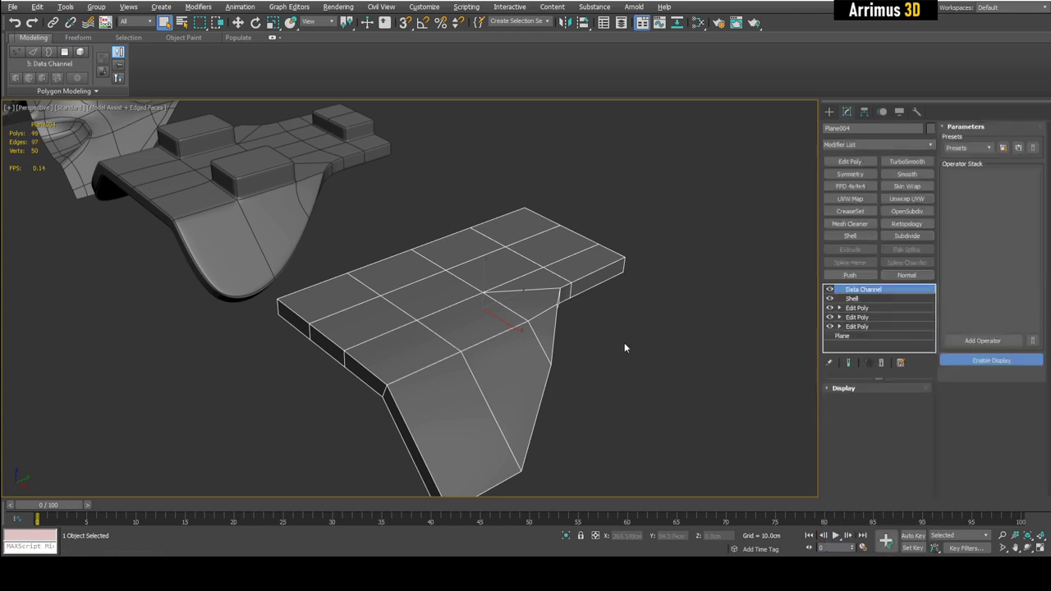
{"action": "middle_click_drag", "start_coordinate": [624, 343], "coordinate": [644, 338], "text": "alt"}
{"action": "middle_click_drag", "start_coordinate": [647, 250], "coordinate": [652, 307], "text": "alt"}
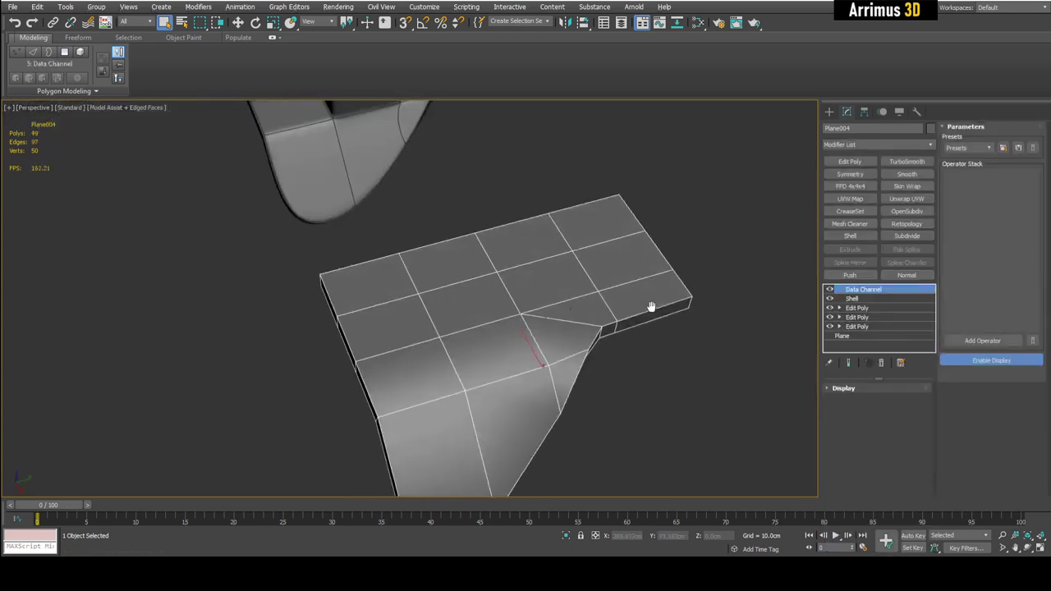
Load the Auto Edge Crease Weights preset into the Data Channel modifier and show its Edge Output settings.
{"action": "left_click", "coordinate": [990, 148]}
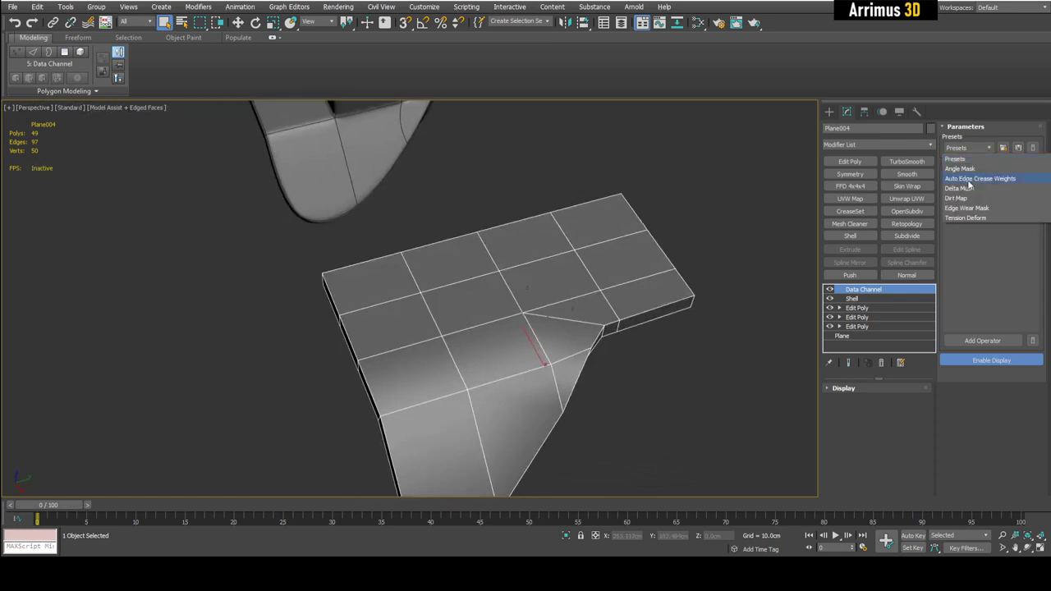
{"action": "left_click", "coordinate": [969, 179]}
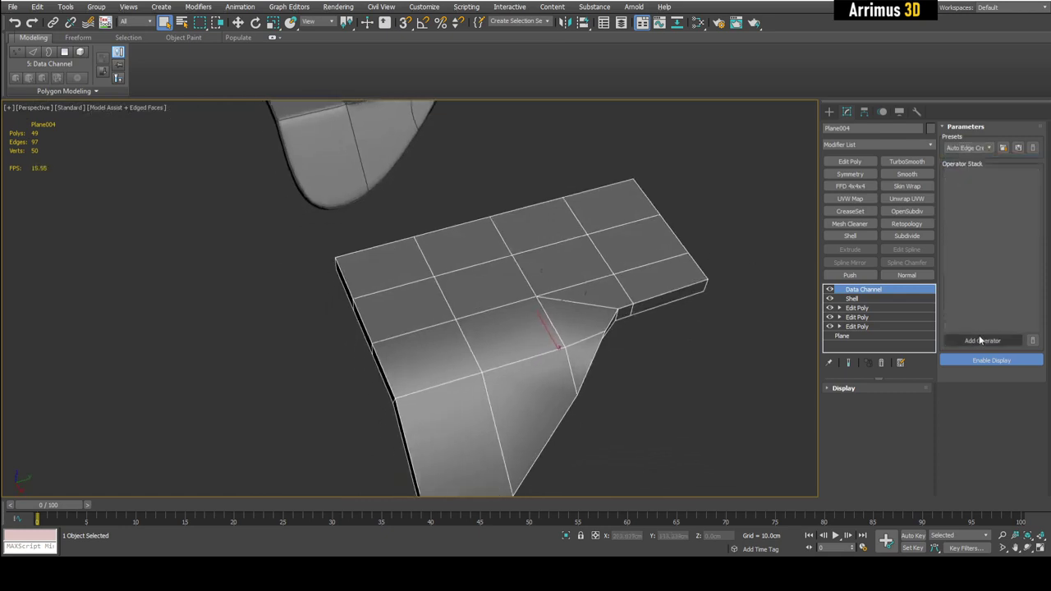
{"action": "left_click", "coordinate": [1002, 149]}
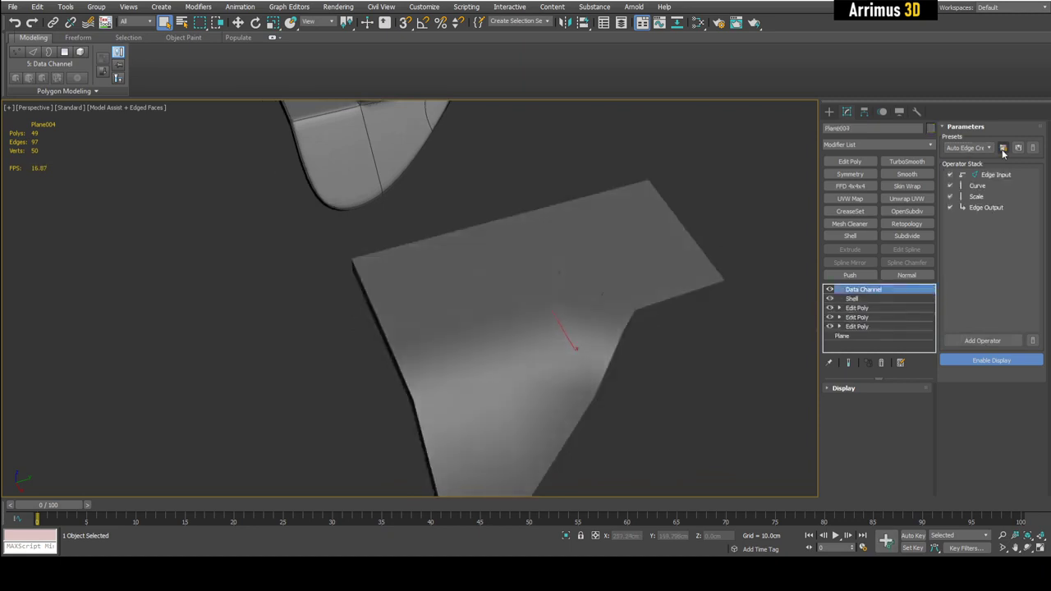
{"action": "mouse_move", "coordinate": [725, 239]}
{"action": "middle_mouse_down"}
{"action": "mouse_move", "coordinate": [653, 248]}
{"action": "mouse_move", "coordinate": [659, 271]}
{"action": "mouse_move", "coordinate": [713, 226]}
{"action": "middle_mouse_up"}
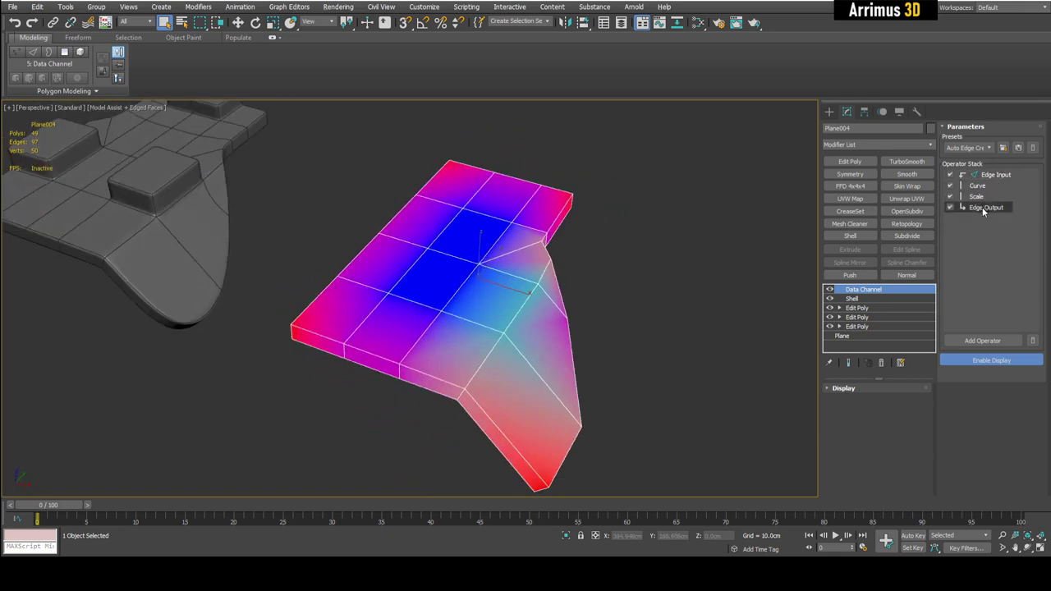
{"action": "left_click", "coordinate": [961, 207]}
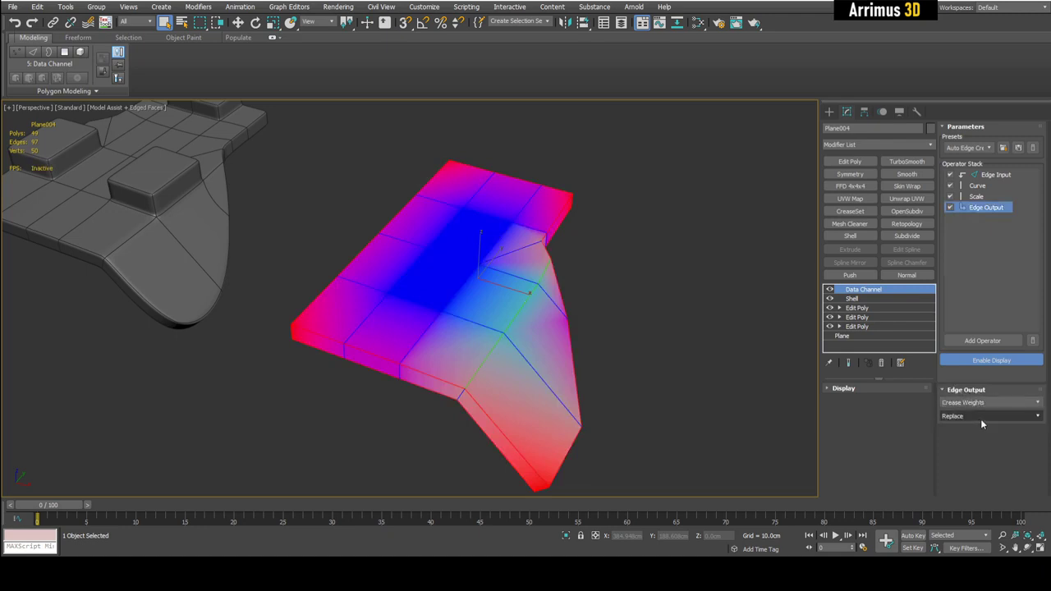
Add Symmetry, Edit Poly and OpenSubdiv above the Data Channel, set OpenSubdiv to 3 iterations, and hide the edged faces.
{"action": "middle_click_drag", "start_coordinate": [675, 334], "coordinate": [722, 327]}
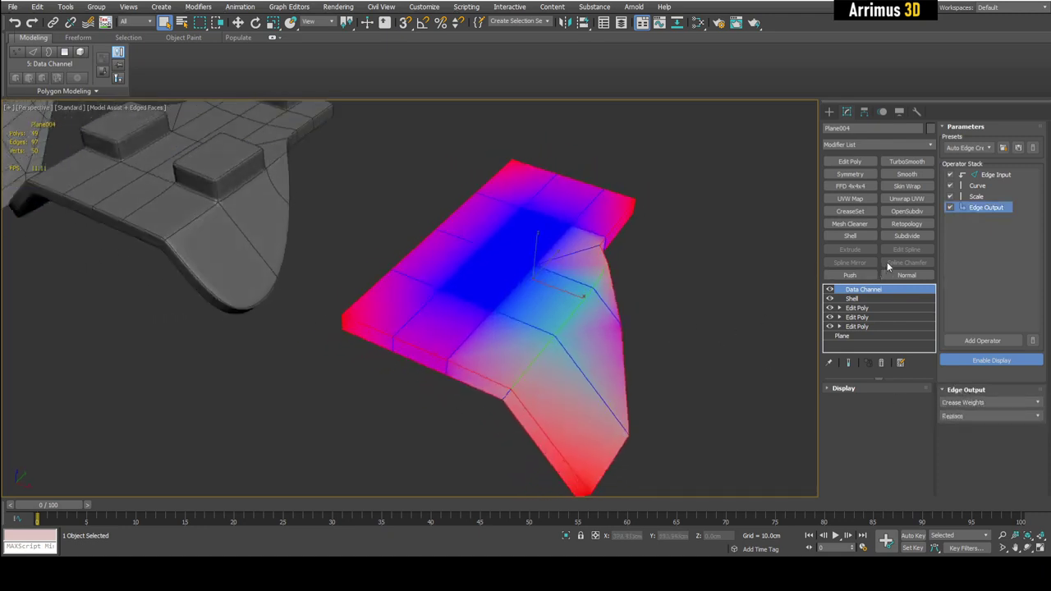
{"action": "left_click", "coordinate": [861, 173]}
{"action": "left_click", "coordinate": [860, 163]}
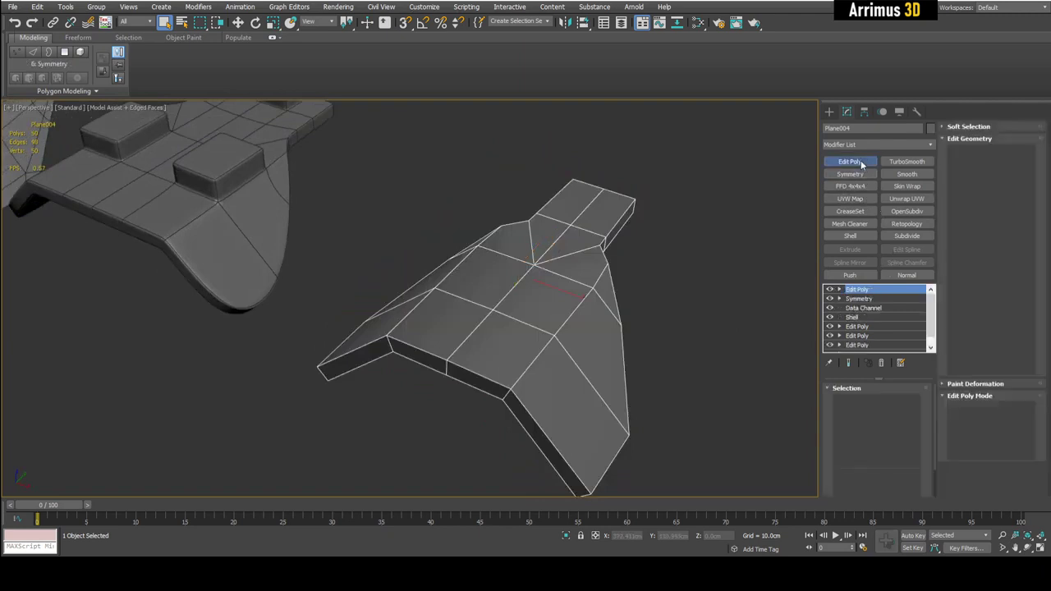
{"action": "left_click", "coordinate": [907, 211]}
{"action": "left_click", "coordinate": [913, 404]}
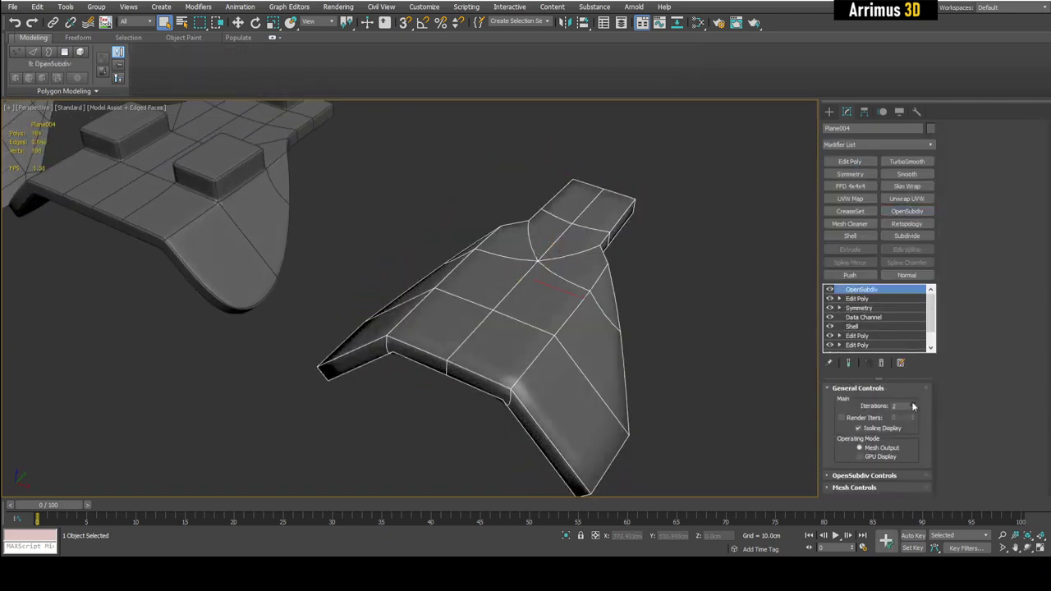
{"action": "key", "text": "F4"}
{"action": "middle_click_drag", "start_coordinate": [713, 338], "coordinate": [660, 288], "text": "alt"}
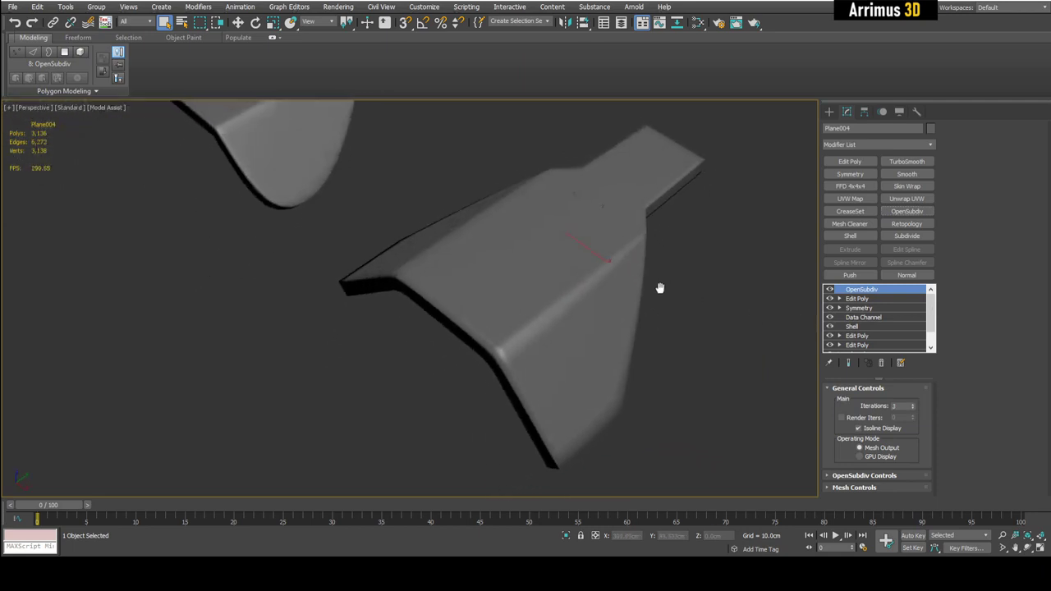
Switch the Data Channel modifier off and on repeatedly to compare the smoothed panel, and restore the edged-faces display.
{"action": "left_click", "coordinate": [830, 318]}
{"action": "left_click", "coordinate": [830, 318]}
{"action": "left_click", "coordinate": [831, 318]}
{"action": "left_click", "coordinate": [830, 319]}
{"action": "left_click", "coordinate": [831, 319]}
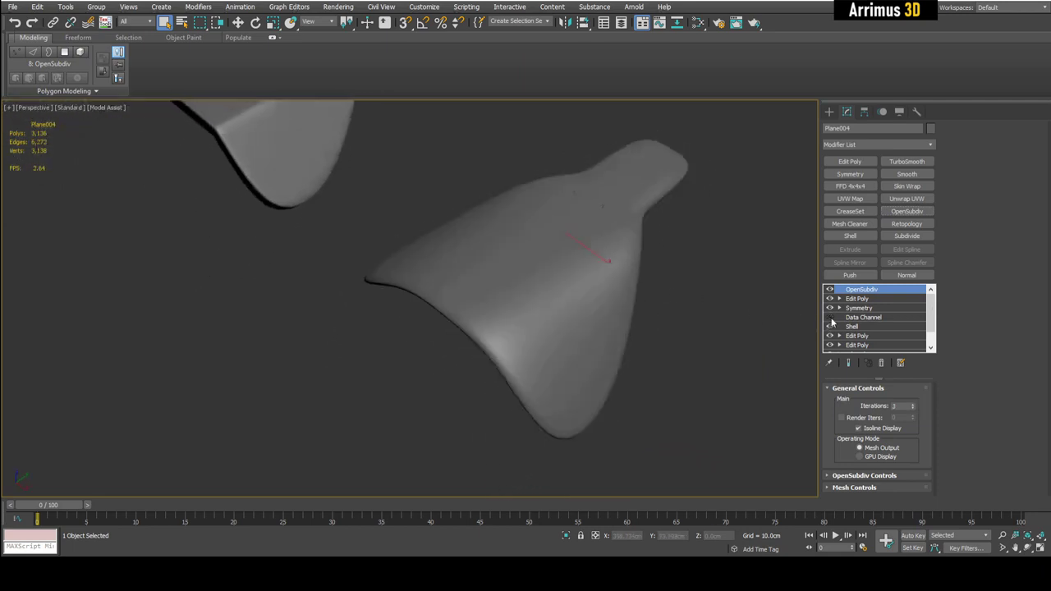
{"action": "left_click", "coordinate": [830, 319]}
{"action": "left_click", "coordinate": [830, 318]}
{"action": "left_click", "coordinate": [831, 318]}
{"action": "left_click", "coordinate": [831, 319]}
{"action": "left_click", "coordinate": [831, 318]}
{"action": "key", "text": "F4"}
{"action": "middle_click_drag", "start_coordinate": [765, 315], "coordinate": [748, 330]}
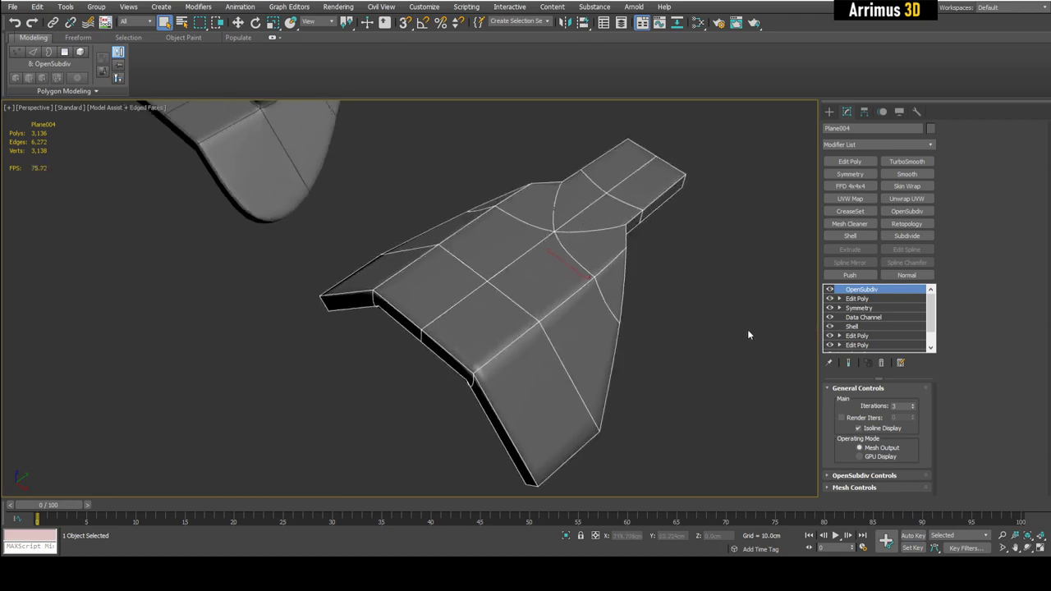
Review the Data Channel's Scale and Curve operators, and open the Curve graph beside the panel with the stack's end result shown.
{"action": "middle_click_drag", "start_coordinate": [672, 331], "coordinate": [693, 314], "text": "alt"}
{"action": "left_click", "coordinate": [862, 317]}
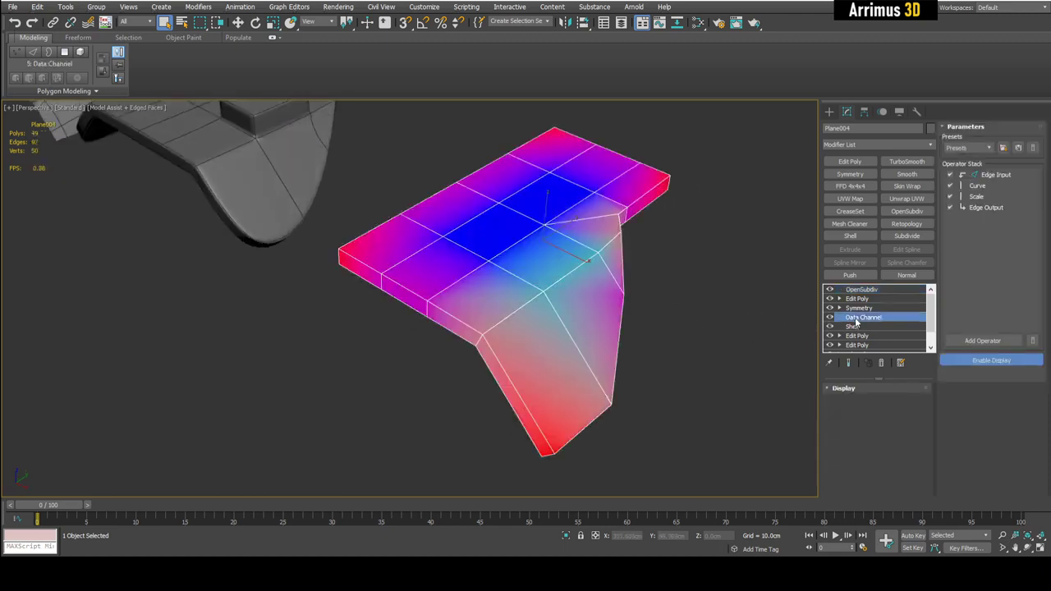
{"action": "left_click", "coordinate": [989, 196]}
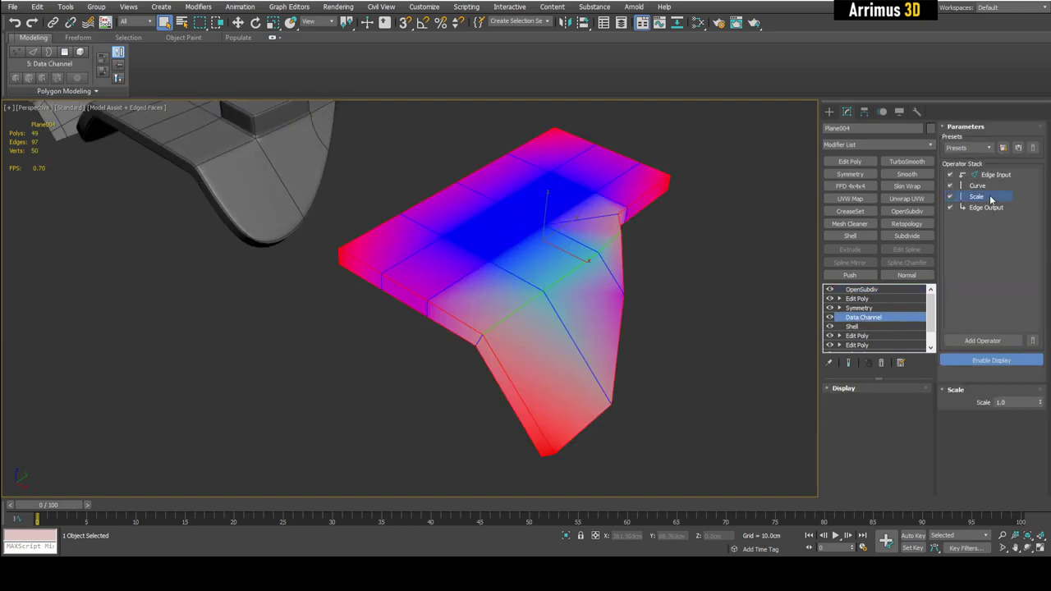
{"action": "left_click", "coordinate": [990, 187]}
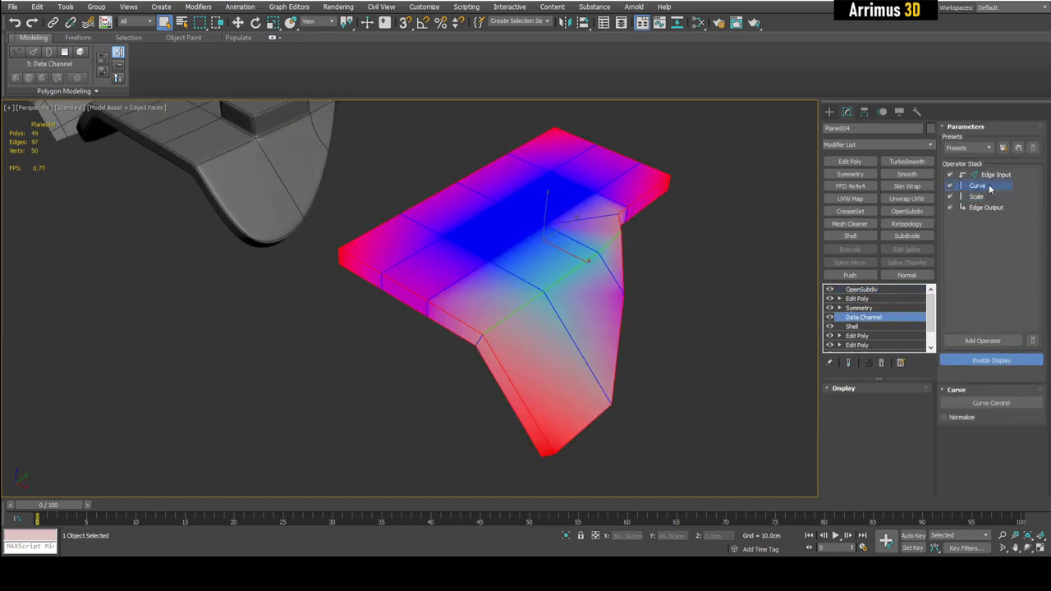
{"action": "left_click", "coordinate": [983, 403]}
{"action": "left_click_drag", "start_coordinate": [907, 417], "coordinate": [618, 283]}
{"action": "key", "text": "ctrl+e"}
{"action": "middle_click_drag", "start_coordinate": [681, 217], "coordinate": [580, 221]}
{"action": "left_click_drag", "start_coordinate": [784, 277], "coordinate": [687, 325]}
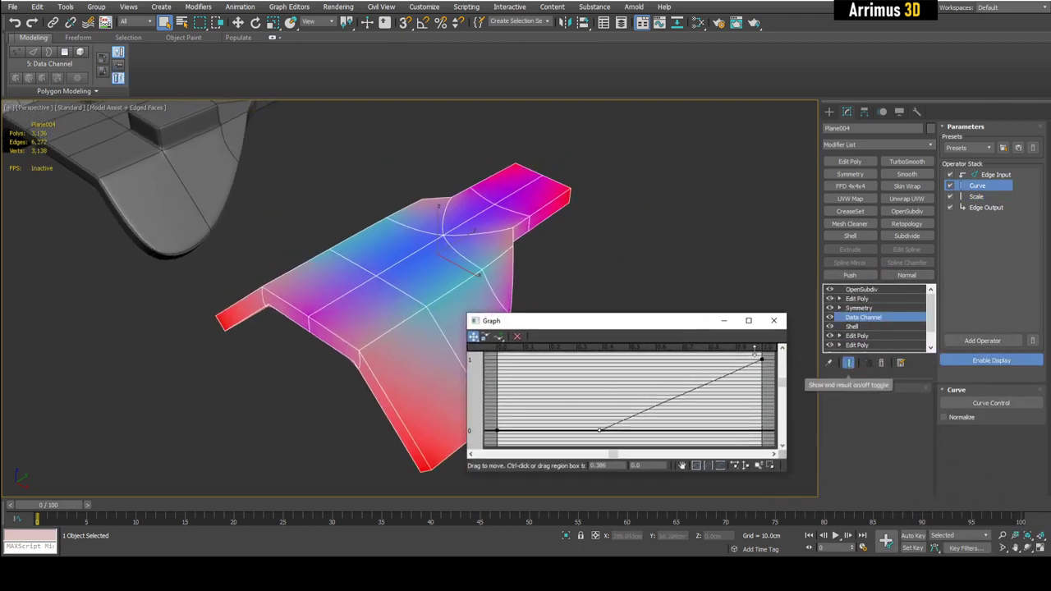
Try moving the curve's zero-level point to about 0.96 and lowering its end point, and undo both changes.
{"action": "left_click_drag", "start_coordinate": [660, 325], "coordinate": [685, 324]}
{"action": "middle_click_drag", "start_coordinate": [666, 272], "coordinate": [621, 268]}
{"action": "key", "text": "ctrl+e"}
{"action": "key", "text": "ctrl+e"}
{"action": "left_click_drag", "start_coordinate": [624, 430], "coordinate": [776, 428]}
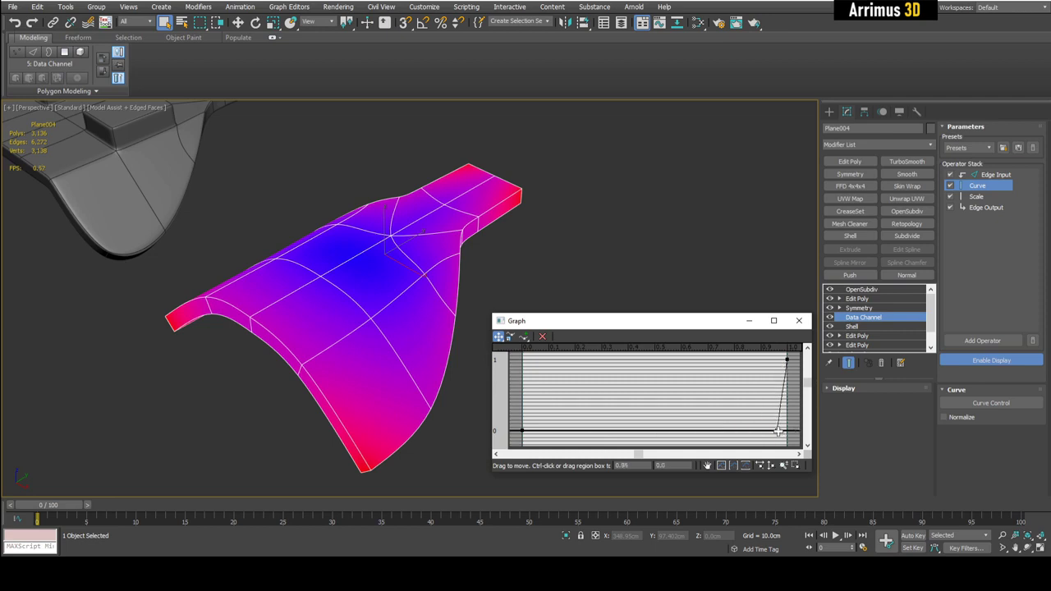
{"action": "left_click_drag", "start_coordinate": [787, 360], "coordinate": [708, 398]}
{"action": "key", "text": "ctrl+z"}
{"action": "key", "text": "ctrl+z"}
{"action": "key", "text": "ctrl+z"}
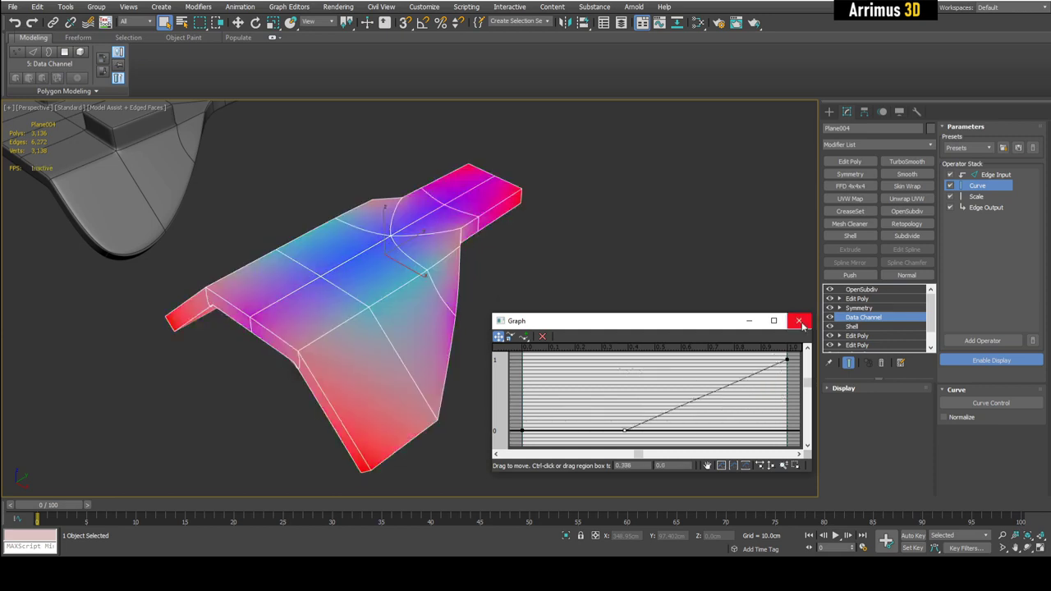
{"action": "left_click", "coordinate": [799, 320]}
Try adjusting the Scale operator's value and check the Edge Input operator.
{"action": "left_click", "coordinate": [976, 197]}
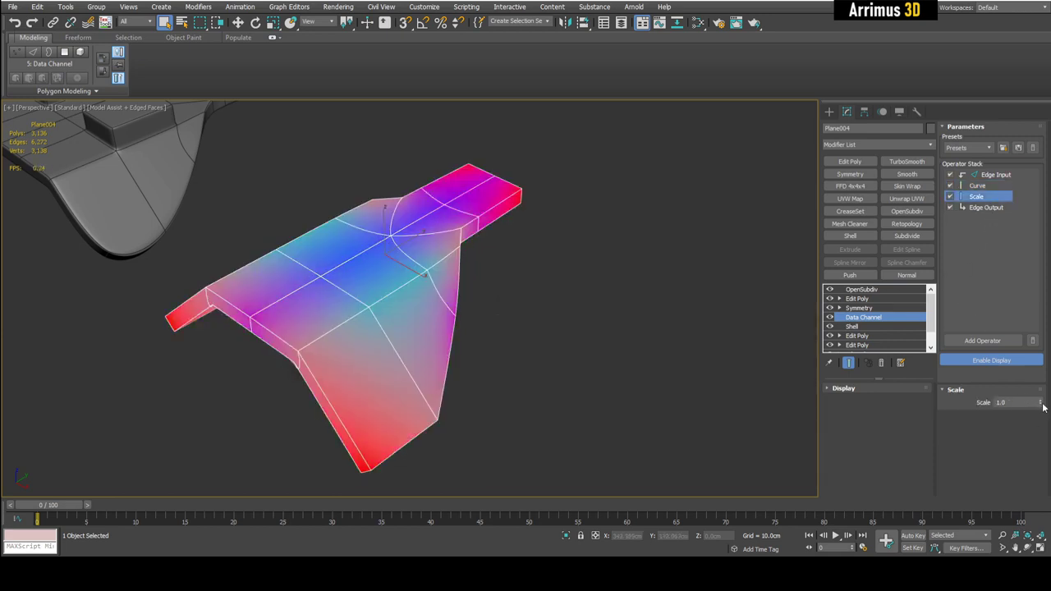
{"action": "mouse_move", "coordinate": [1041, 404]}
{"action": "left_mouse_down"}
{"action": "mouse_move", "coordinate": [1042, 424]}
{"action": "mouse_move", "coordinate": [1040, 394]}
{"action": "mouse_move", "coordinate": [1043, 412]}
{"action": "mouse_move", "coordinate": [1043, 402]}
{"action": "left_mouse_up"}
{"action": "middle_click_drag", "start_coordinate": [676, 319], "coordinate": [763, 329]}
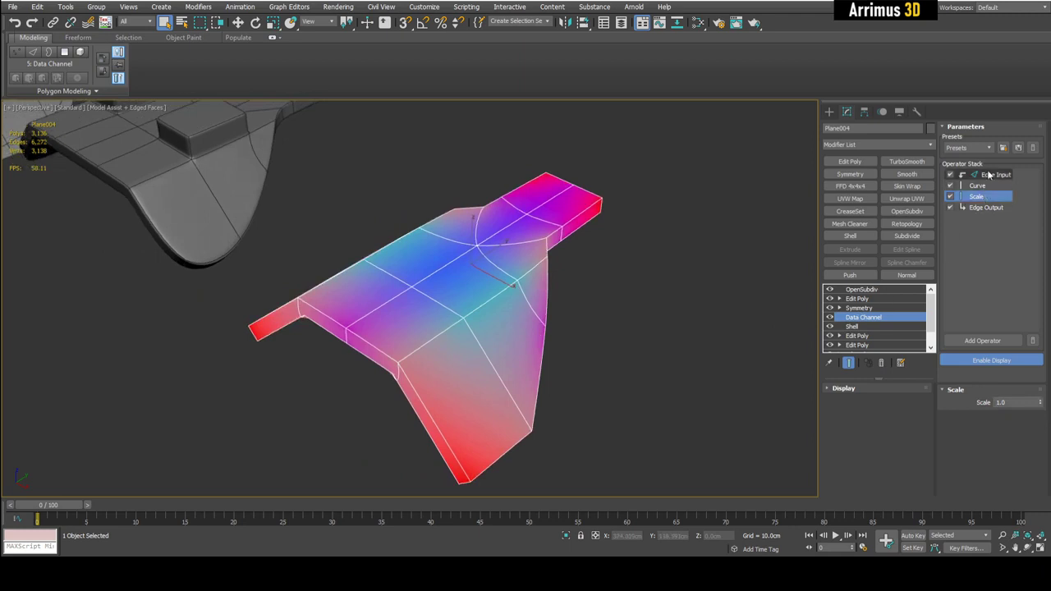
{"action": "left_click", "coordinate": [988, 175]}
Set OpenSubdiv to 4 iterations and hide the edged faces.
{"action": "left_click", "coordinate": [868, 337]}
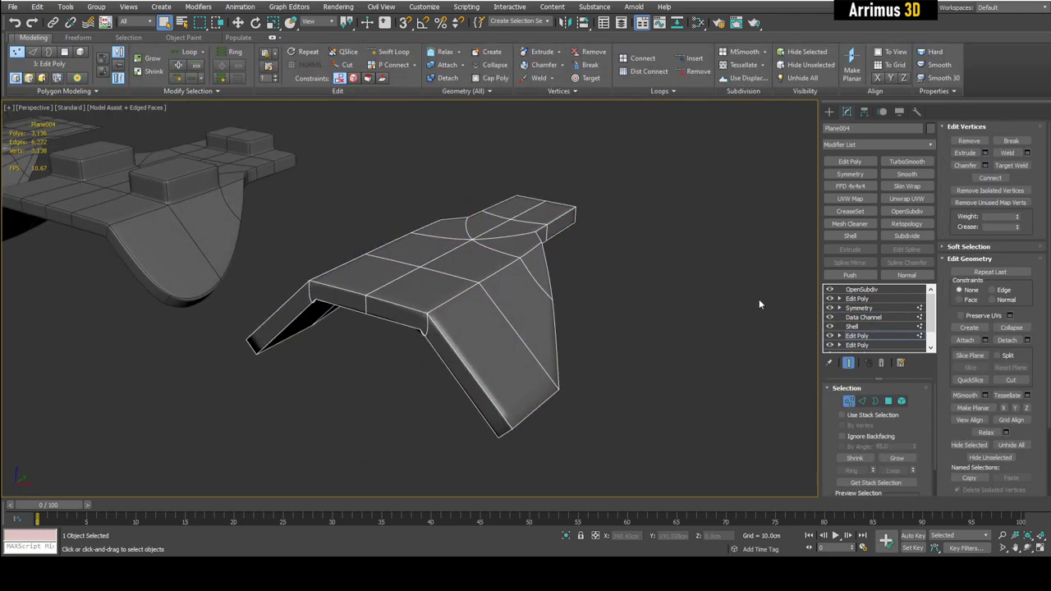
{"action": "left_click", "coordinate": [861, 289]}
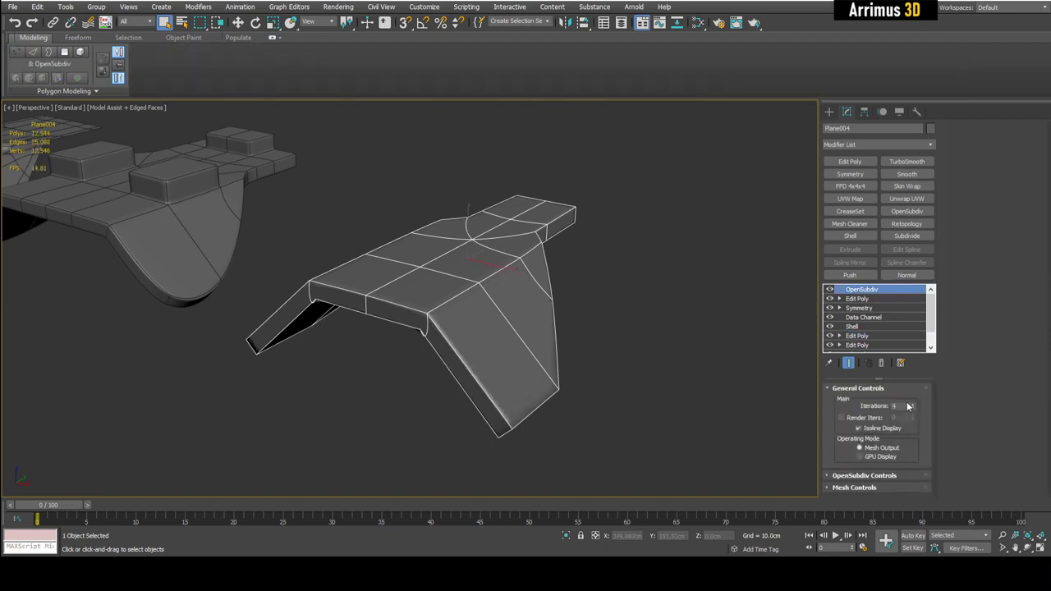
{"action": "key", "text": "F4"}
{"action": "middle_click_drag", "start_coordinate": [668, 324], "coordinate": [602, 346], "text": "alt"}
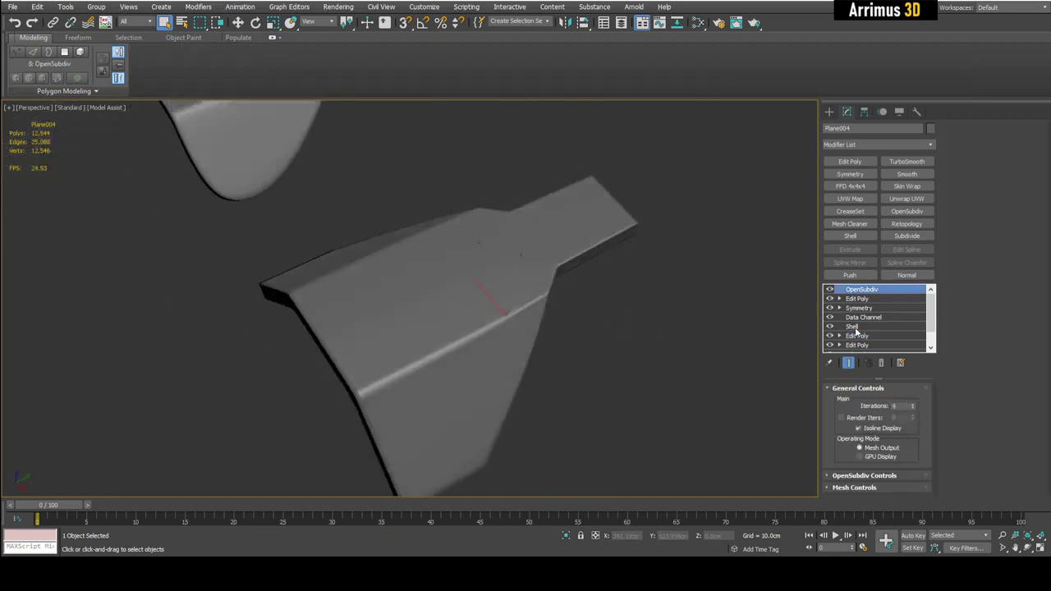
Compare the smoothed panel with and without edged faces, examining the bend and outer edges from several angles.
{"action": "key", "text": "F4"}
{"action": "key", "text": "F4"}
{"action": "key", "text": "F4"}
{"action": "key", "text": "F4"}
{"action": "middle_click_drag", "start_coordinate": [661, 317], "coordinate": [682, 307]}
{"action": "middle_click_drag", "start_coordinate": [586, 307], "coordinate": [584, 271], "text": "alt"}
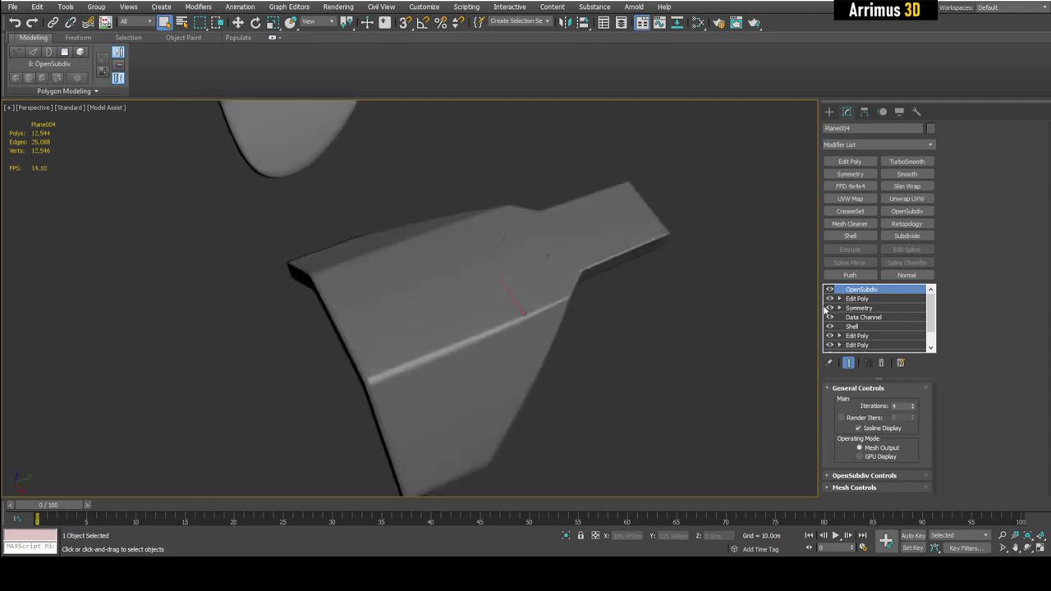
{"action": "mouse_move", "coordinate": [648, 287]}
{"action": "middle_mouse_down", "text": "alt"}
{"action": "mouse_move", "coordinate": [579, 267]}
{"action": "mouse_move", "coordinate": [628, 283]}
{"action": "middle_mouse_up", "text": "alt"}
Try a Scale of 0.2 in the Data Channel modifier and settle on 0.25.
{"action": "left_click", "coordinate": [881, 318]}
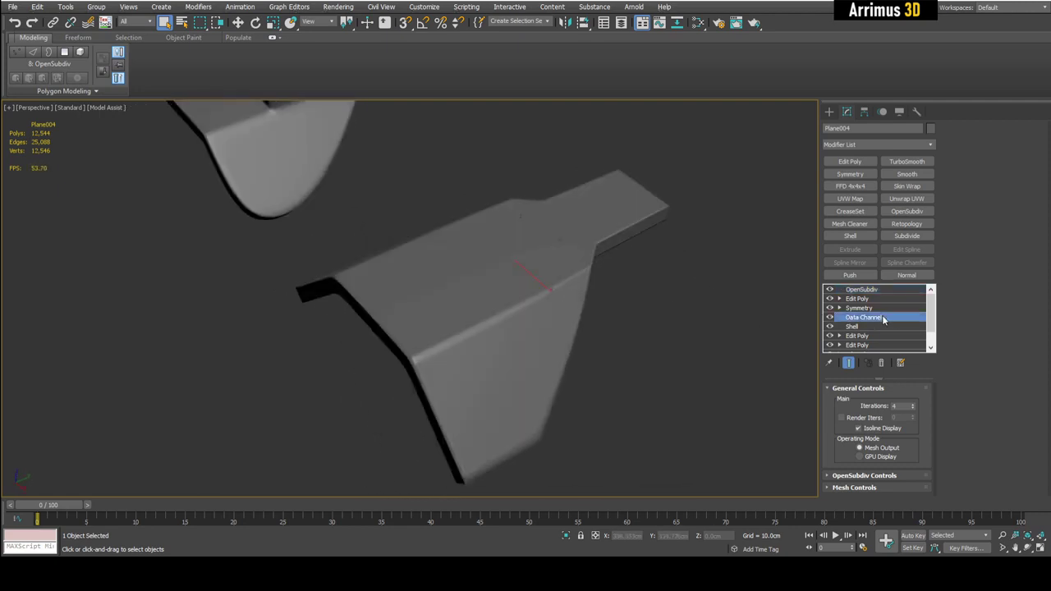
{"action": "left_click", "coordinate": [976, 196]}
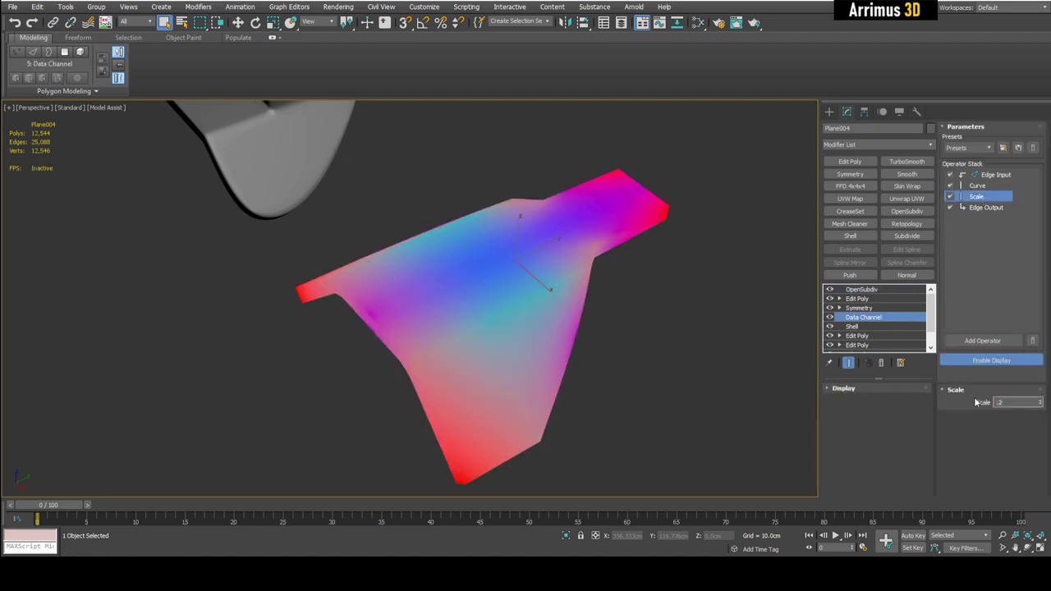
{"action": "key", "text": "Return"}
{"action": "scroll", "coordinate": [635, 333], "scroll_direction": "up", "scroll_amount": 3}
{"action": "middle_click_drag", "start_coordinate": [643, 296], "coordinate": [706, 323], "text": "alt"}
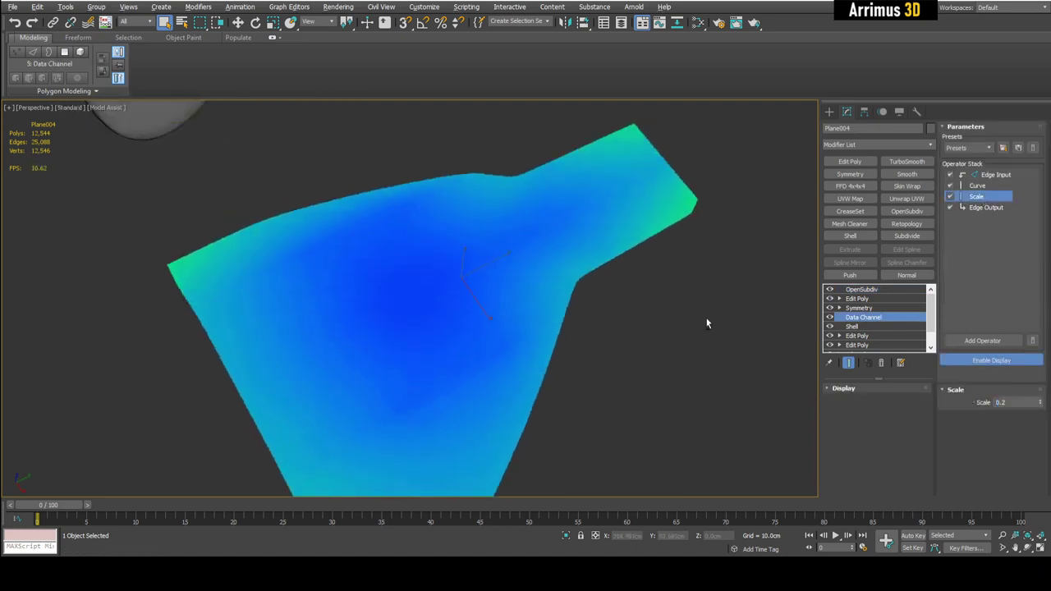
{"action": "left_click_drag", "start_coordinate": [1015, 402], "coordinate": [975, 401]}
{"action": "key", "text": "Return"}
{"action": "middle_click_drag", "start_coordinate": [730, 321], "coordinate": [736, 311]}
{"action": "middle_click_drag", "start_coordinate": [641, 226], "coordinate": [630, 303]}
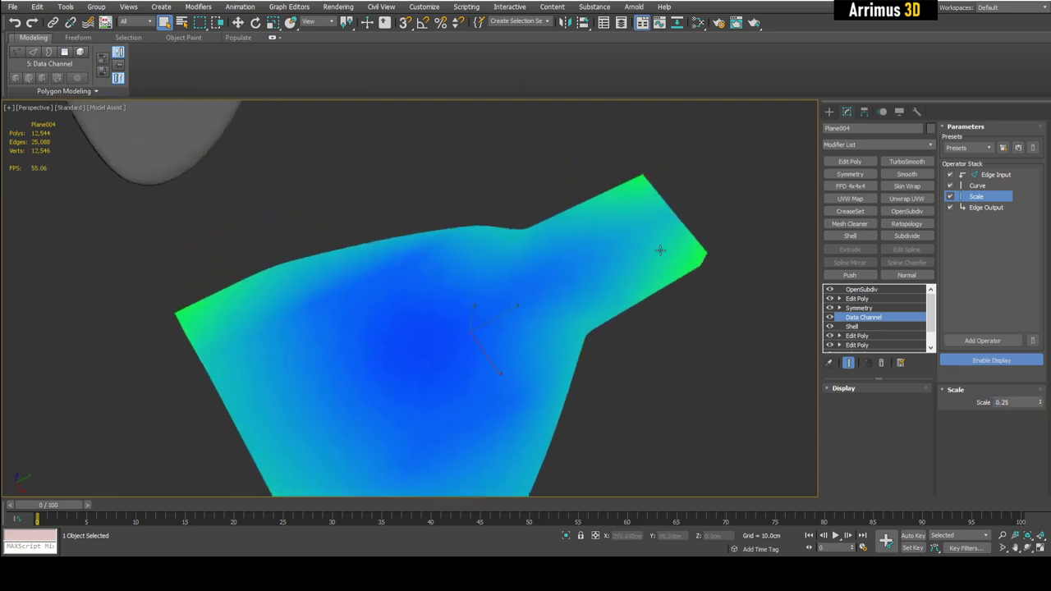
Examine the Edge Input colours against the final output colours on the panel, switching the Data Channel display off and on.
{"action": "left_click", "coordinate": [994, 174]}
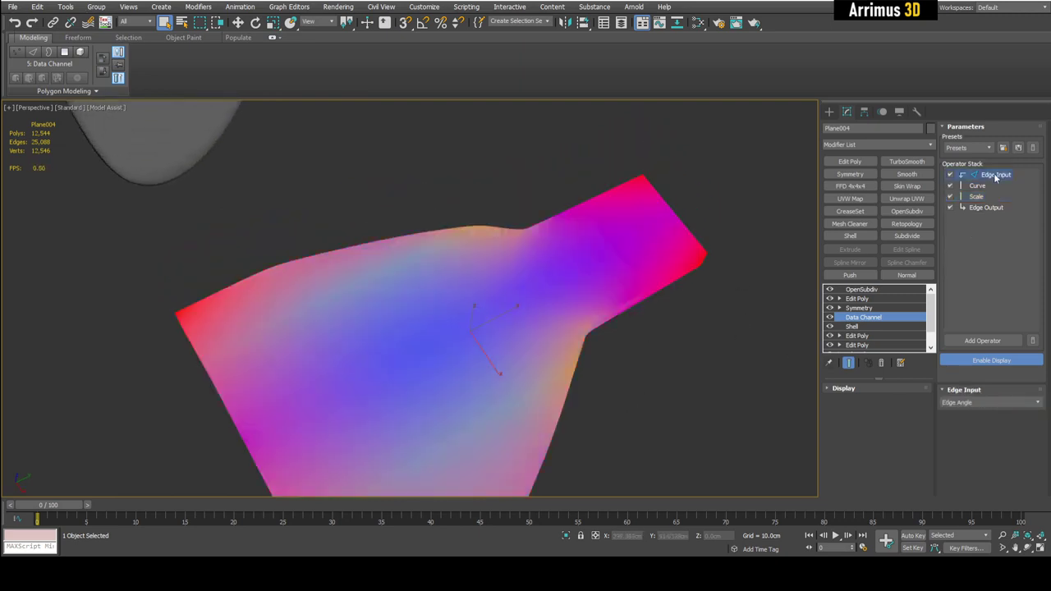
{"action": "left_click", "coordinate": [991, 360]}
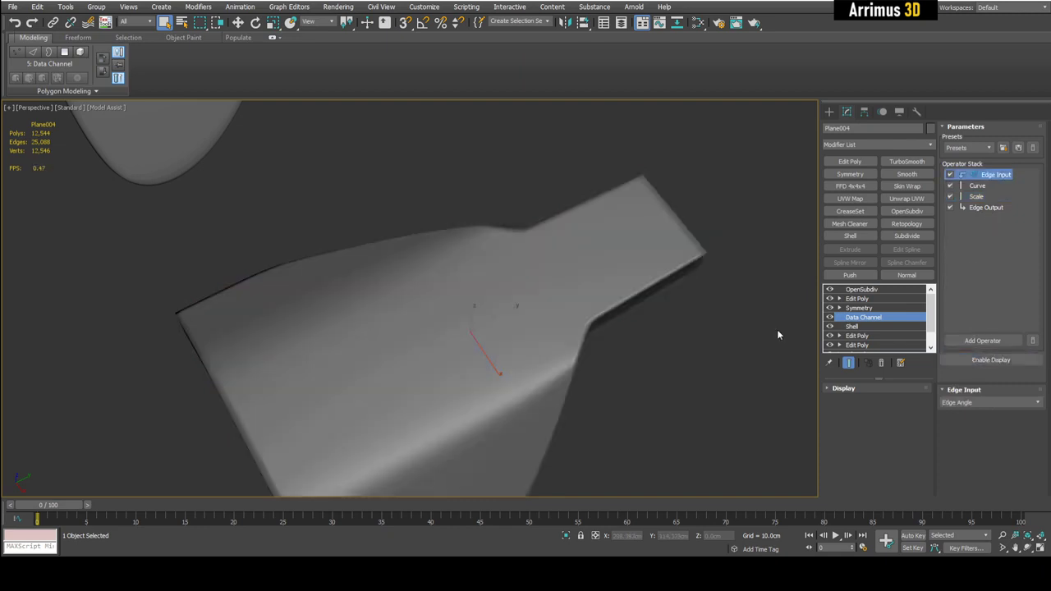
{"action": "middle_click_drag", "start_coordinate": [777, 329], "coordinate": [700, 260], "text": "alt"}
{"action": "left_click", "coordinate": [973, 360]}
{"action": "middle_click_drag", "start_coordinate": [630, 244], "coordinate": [460, 215]}
{"action": "scroll", "coordinate": [630, 264], "scroll_direction": "up", "scroll_amount": 3}
{"action": "scroll", "coordinate": [556, 366], "scroll_direction": "up", "scroll_amount": 4}
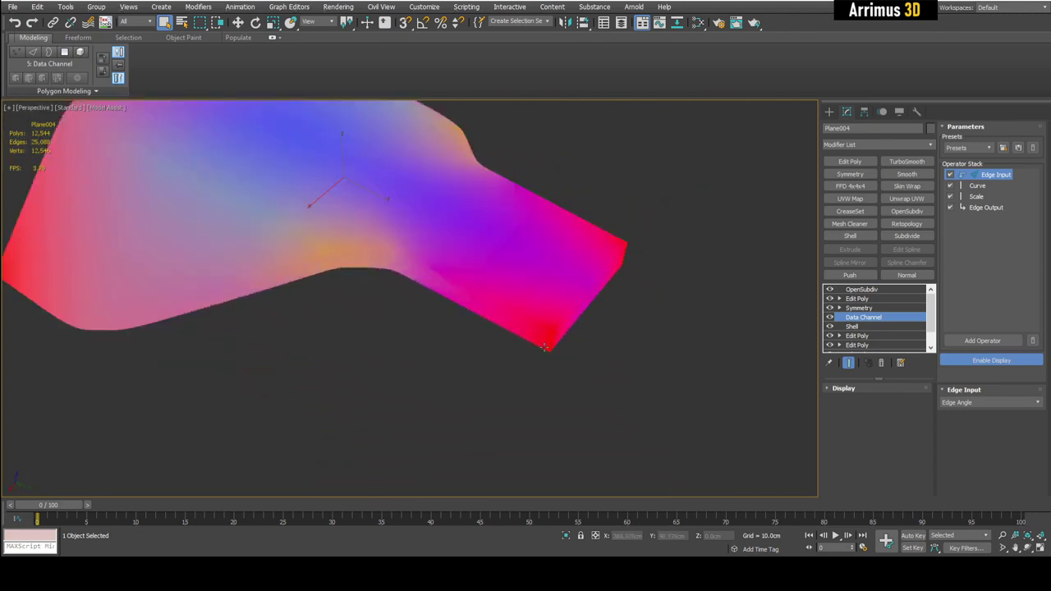
{"action": "middle_click_drag", "start_coordinate": [553, 353], "coordinate": [556, 373], "text": "alt"}
{"action": "middle_click_drag", "start_coordinate": [473, 376], "coordinate": [495, 367], "text": "alt"}
{"action": "middle_click_drag", "start_coordinate": [572, 395], "coordinate": [536, 403], "text": "alt"}
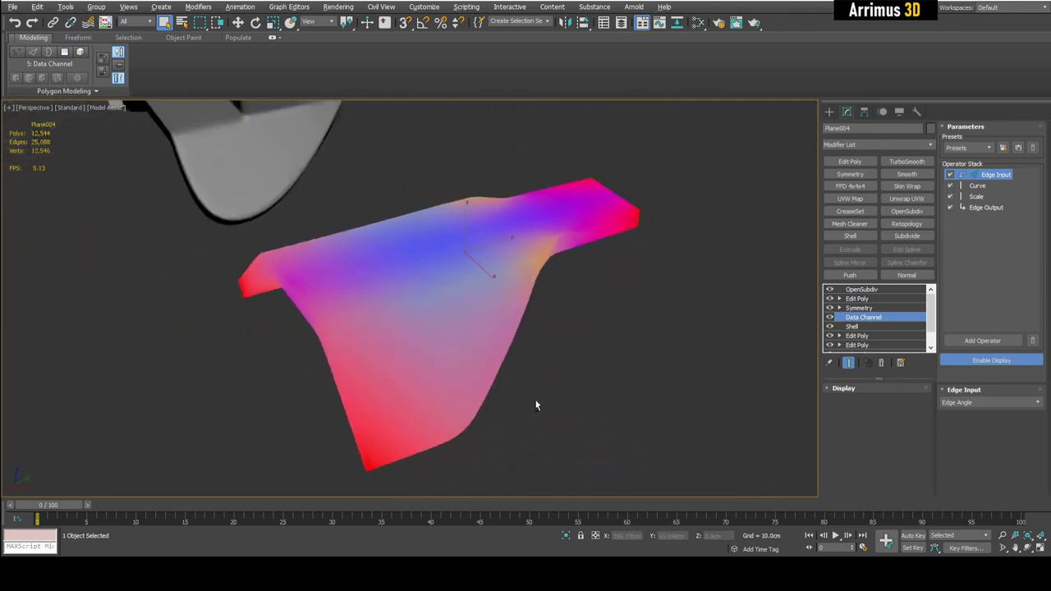
{"action": "left_click", "coordinate": [977, 269]}
{"action": "middle_click_drag", "start_coordinate": [657, 297], "coordinate": [669, 338], "text": "alt"}
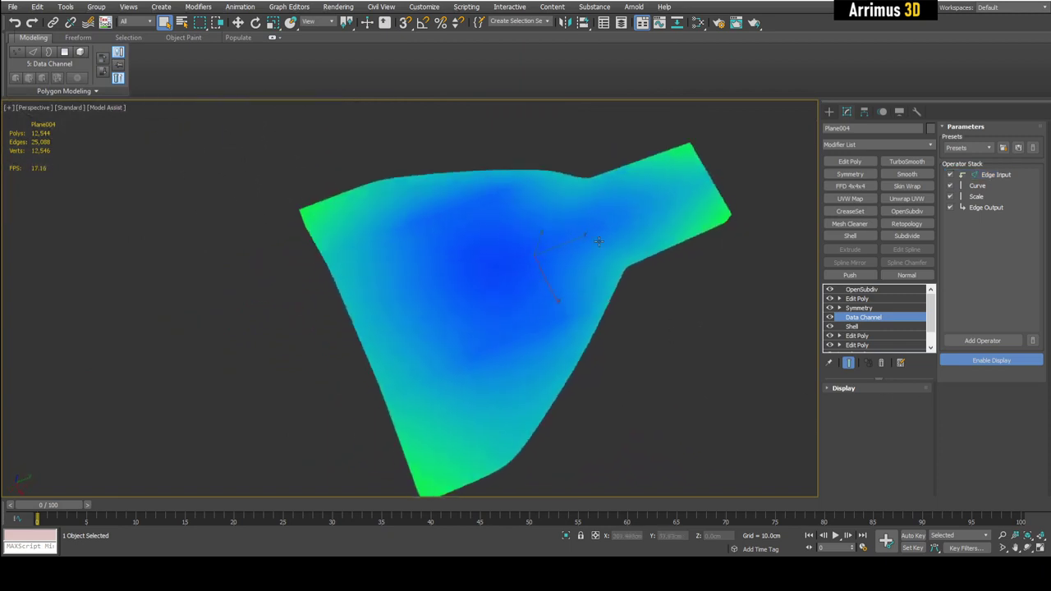
In the Edit Poly below the Shell, extend the narrow end's border edges straight down as a flange and show the end result.
{"action": "middle_click_drag", "start_coordinate": [622, 270], "coordinate": [399, 280], "text": "alt"}
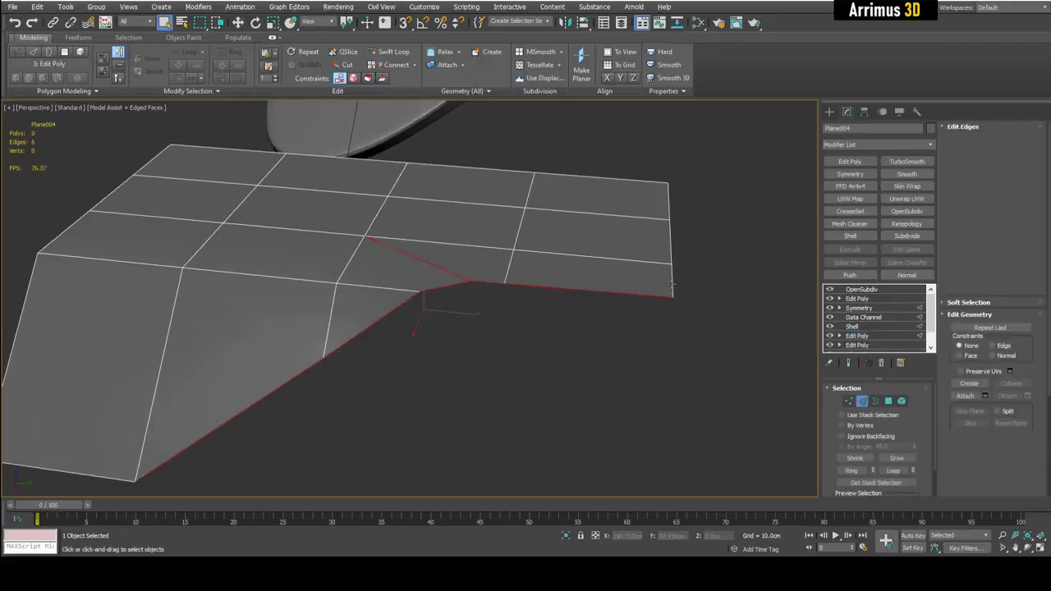
{"action": "double_click", "coordinate": [671, 285]}
{"action": "key", "text": "w"}
{"action": "middle_click_drag", "start_coordinate": [673, 285], "coordinate": [529, 240], "text": "alt"}
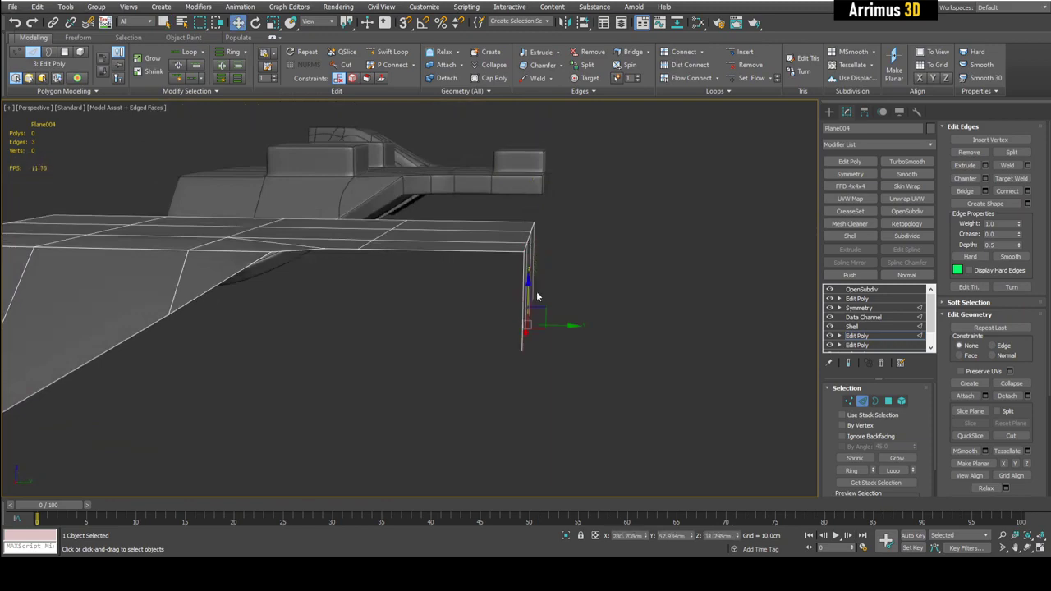
{"action": "key", "text": "ctrl+e"}
Examine the inner corner of the downturned flange, toggling between the smoothed result and the base mesh.
{"action": "middle_click_drag", "start_coordinate": [566, 275], "coordinate": [557, 274], "text": "alt"}
{"action": "mouse_move", "coordinate": [514, 243]}
{"action": "middle_mouse_down", "text": "alt"}
{"action": "mouse_move", "coordinate": [484, 294]}
{"action": "mouse_move", "coordinate": [522, 248]}
{"action": "middle_mouse_up", "text": "alt"}
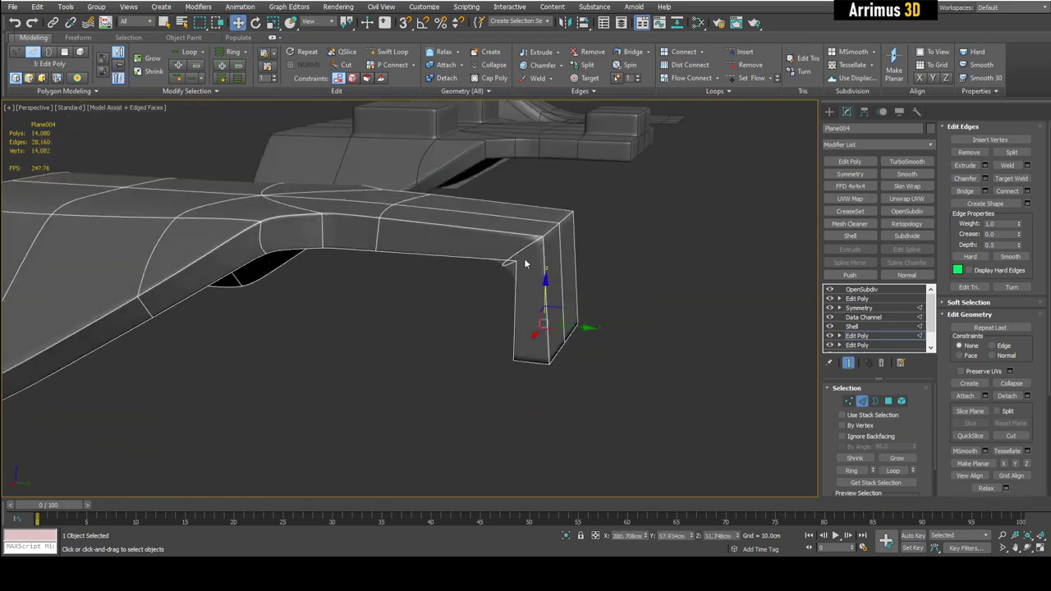
{"action": "scroll", "coordinate": [527, 266], "scroll_direction": "up", "scroll_amount": 5}
{"action": "key", "text": "ctrl+e"}
{"action": "key", "text": "ctrl+e"}
{"action": "middle_click_drag", "start_coordinate": [496, 291], "coordinate": [526, 246], "text": "alt"}
{"action": "middle_click_drag", "start_coordinate": [589, 200], "coordinate": [609, 268], "text": "alt"}
{"action": "key", "text": "ctrl+e"}
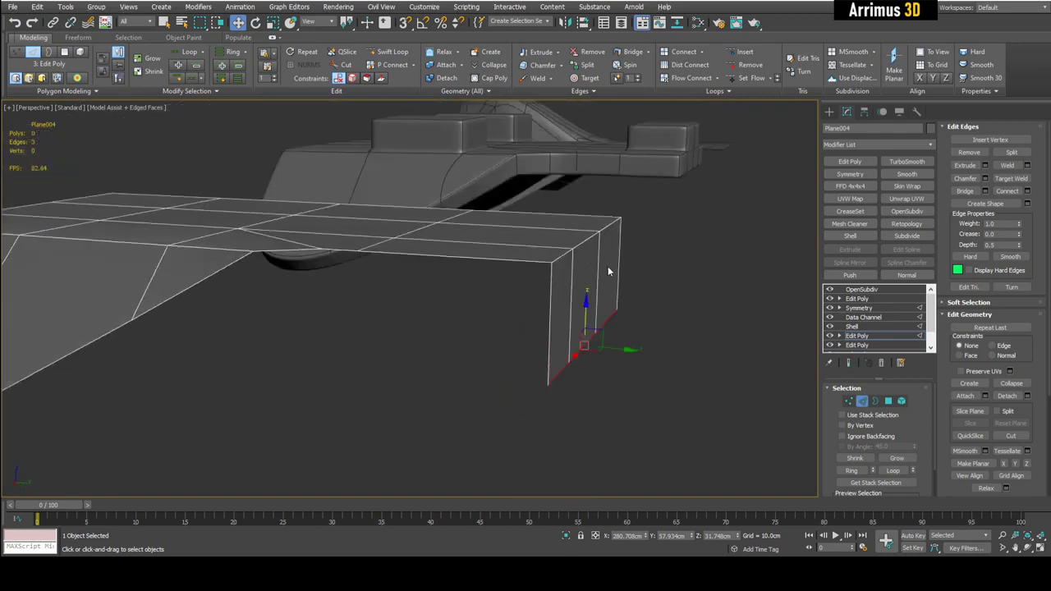
Show the panel at its Shell modifier and examine the thickness at the flange corner.
{"action": "left_click", "coordinate": [854, 334]}
{"action": "left_click", "coordinate": [852, 327]}
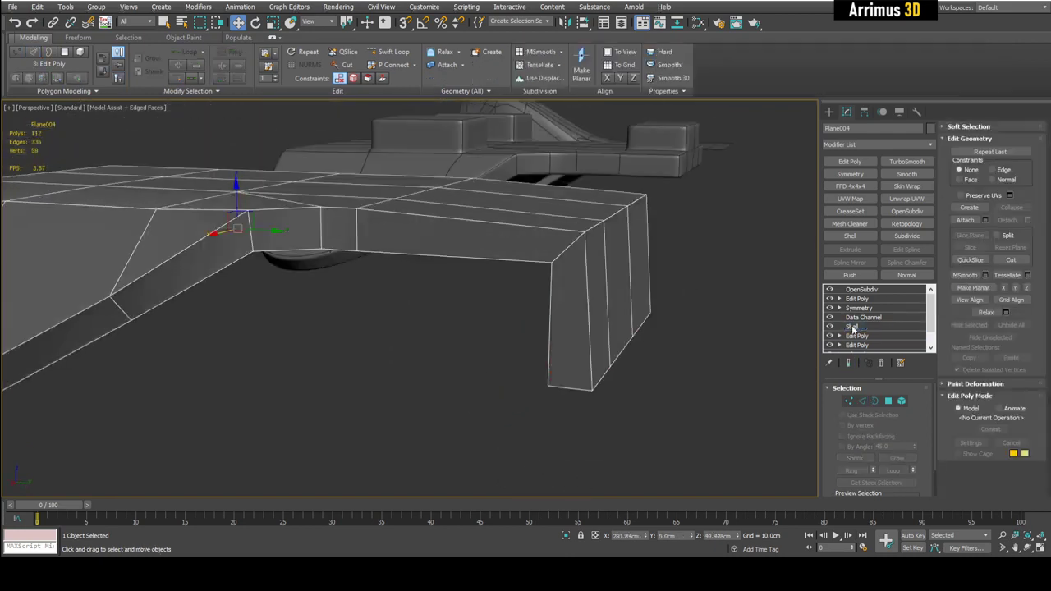
{"action": "scroll", "coordinate": [560, 268], "scroll_direction": "down", "scroll_amount": 2}
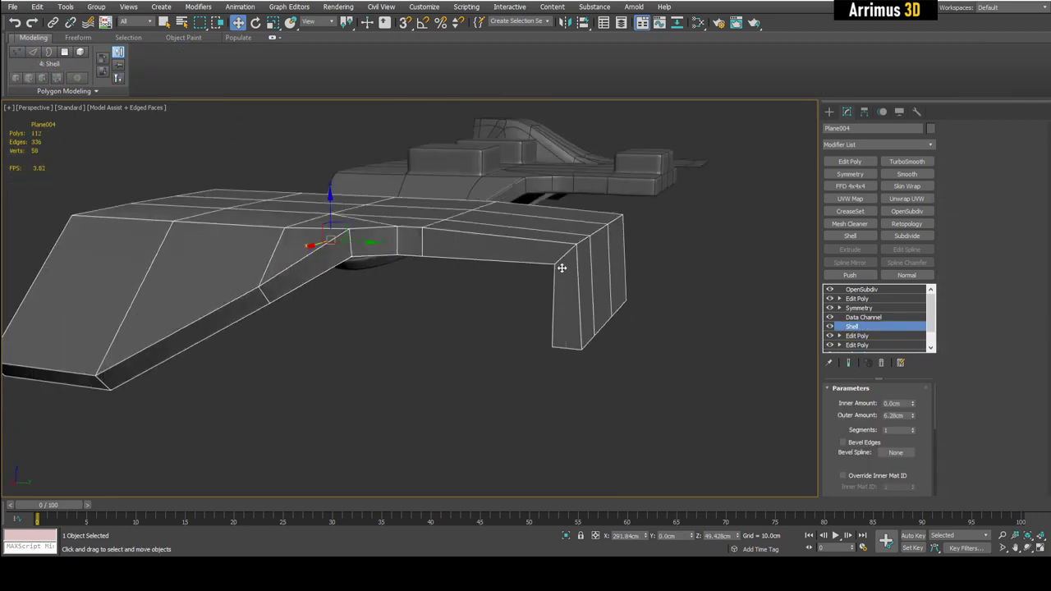
{"action": "middle_click_drag", "start_coordinate": [720, 300], "coordinate": [697, 309], "text": "alt"}
{"action": "scroll", "coordinate": [693, 308], "scroll_direction": "up", "scroll_amount": 3}
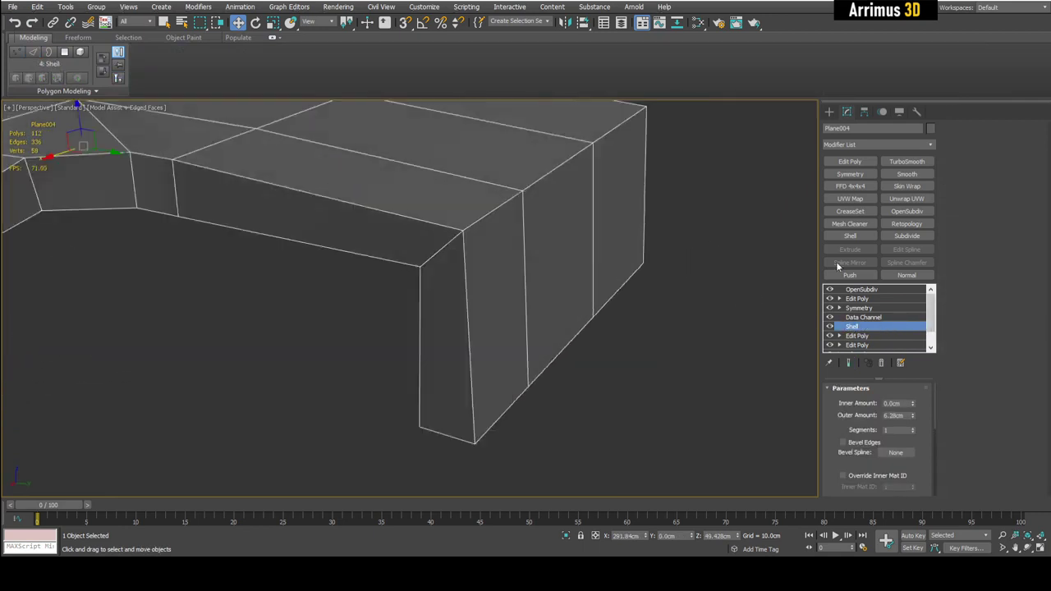
Add an Edit Poly above the Shell and select the two side polygons that meet at the flange corner.
{"action": "left_click", "coordinate": [851, 166]}
{"action": "key", "text": "2"}
{"action": "left_click", "coordinate": [464, 268]}
{"action": "middle_click_drag", "start_coordinate": [465, 268], "coordinate": [500, 323]}
{"action": "key", "text": "4"}
{"action": "left_click", "coordinate": [522, 240]}
{"action": "left_click", "coordinate": [482, 233], "text": "ctrl"}
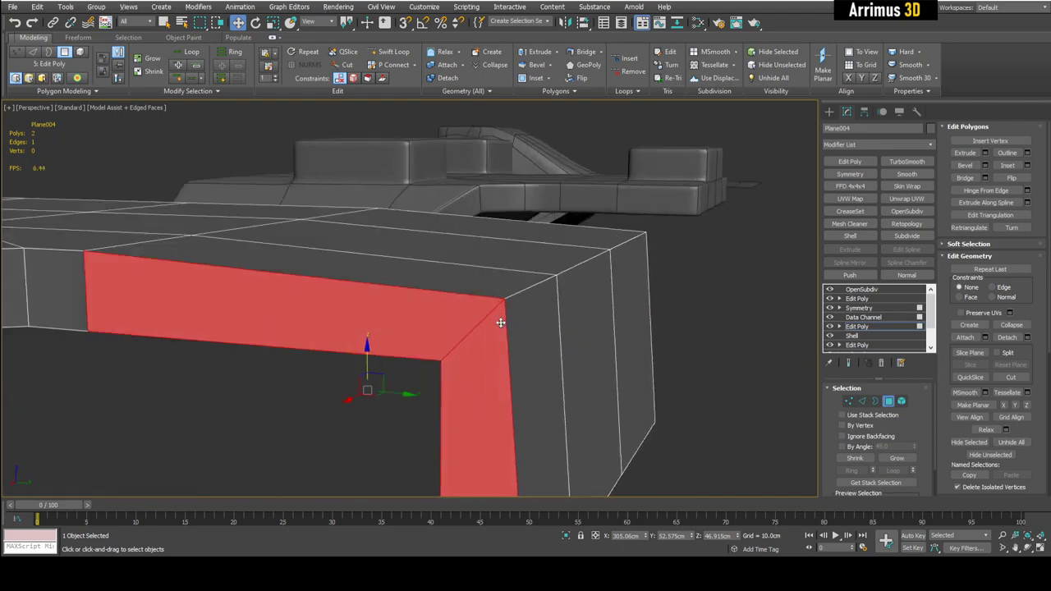
Inspect the diagonal edge at the flange corner and remove the temporary Edit Poly above the Shell.
{"action": "key", "text": "2"}
{"action": "scroll", "coordinate": [491, 323], "scroll_direction": "down", "scroll_amount": 3}
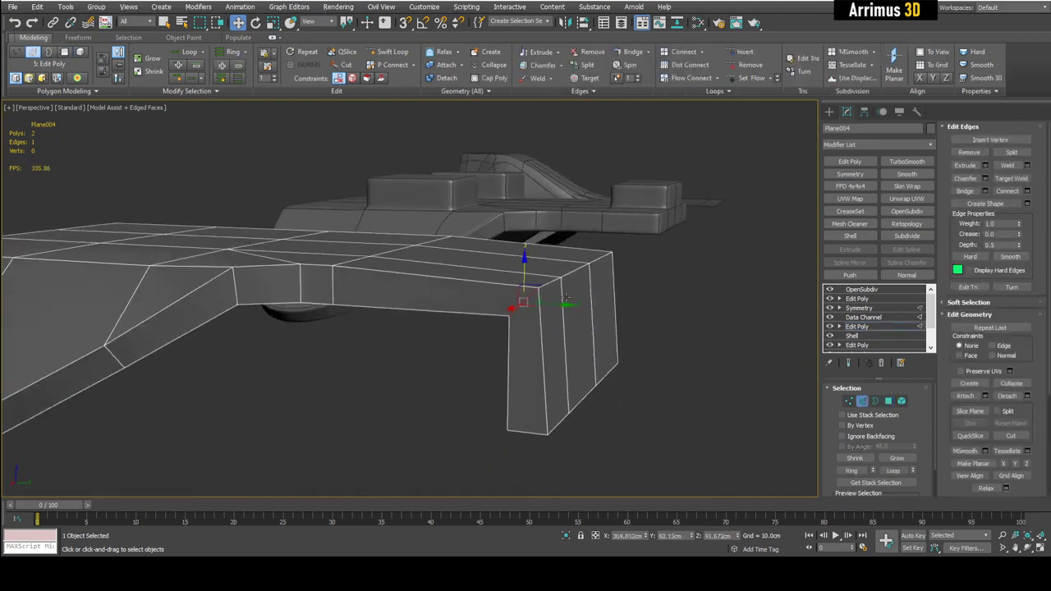
{"action": "middle_click_drag", "start_coordinate": [571, 317], "coordinate": [633, 293], "text": "alt"}
{"action": "scroll", "coordinate": [540, 330], "scroll_direction": "up", "scroll_amount": 4}
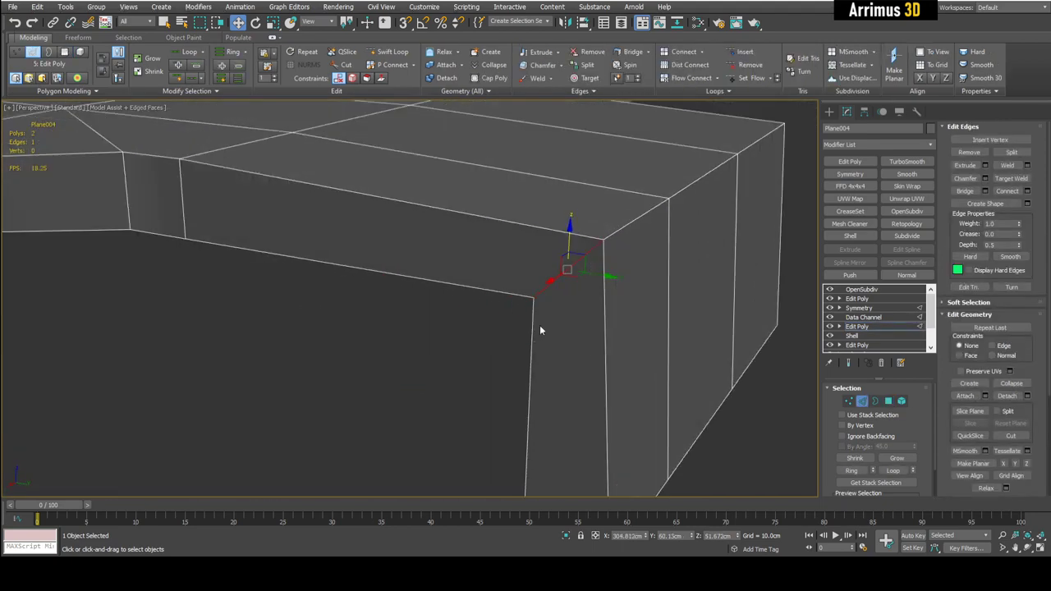
{"action": "scroll", "coordinate": [542, 304], "scroll_direction": "down", "scroll_amount": 3}
{"action": "middle_click_drag", "start_coordinate": [542, 304], "coordinate": [607, 298], "text": "alt"}
{"action": "left_click_drag", "start_coordinate": [859, 326], "coordinate": [864, 339]}
Inspect the flange's inner corner with the end result shown and from underneath.
{"action": "middle_click_drag", "start_coordinate": [574, 302], "coordinate": [599, 297], "text": "alt"}
{"action": "key", "text": "grave"}
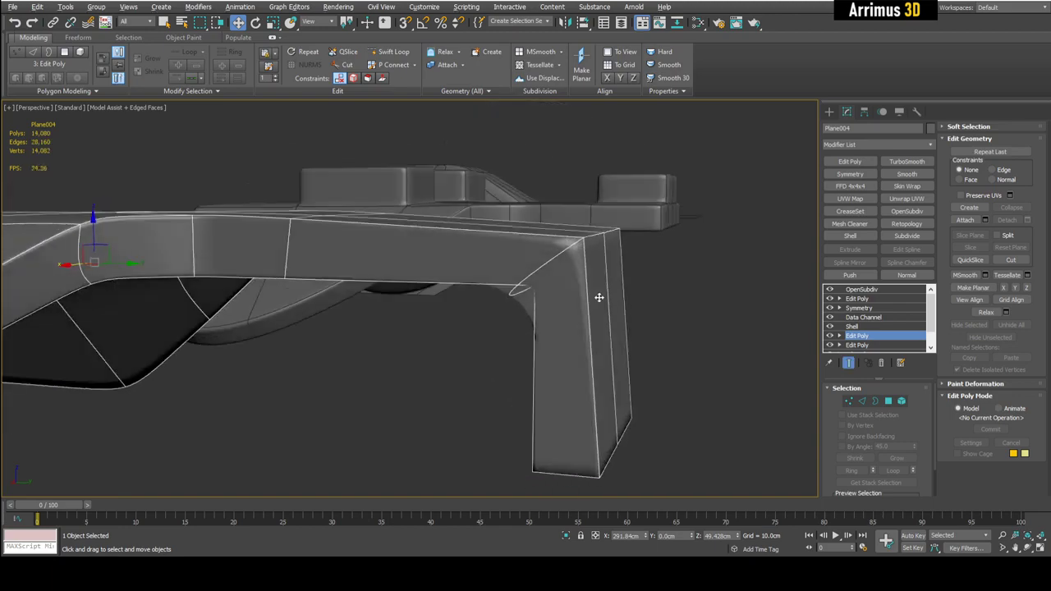
{"action": "middle_click_drag", "start_coordinate": [569, 264], "coordinate": [588, 248], "text": "alt"}
{"action": "key", "text": "grave"}
Add another Edit Poly above the Shell and reselect the two side polygons at the flange corner.
{"action": "left_click", "coordinate": [854, 163]}
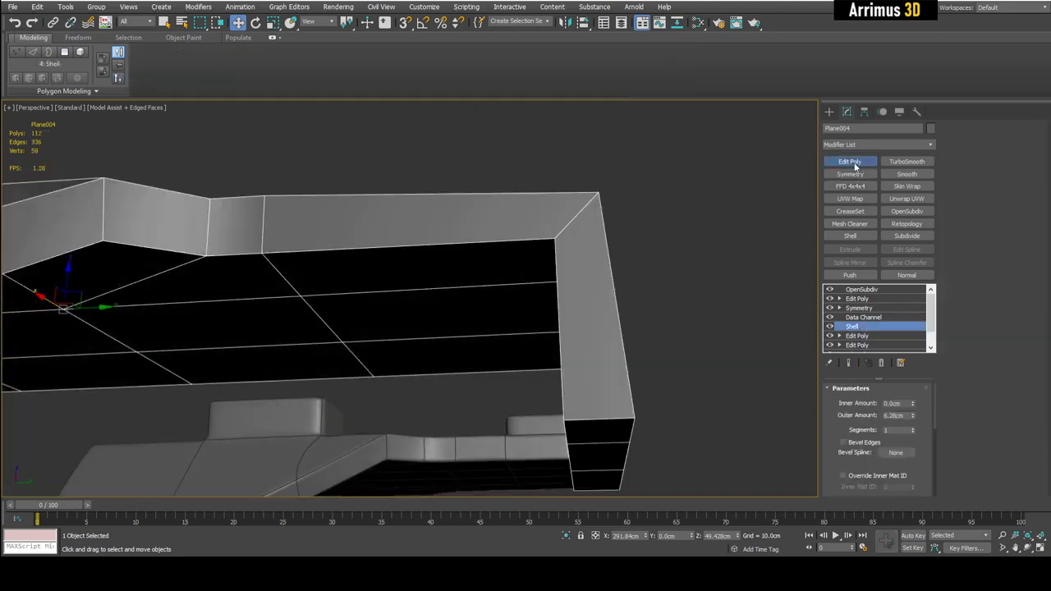
{"action": "key", "text": "4"}
{"action": "left_click", "coordinate": [581, 257]}
{"action": "left_click", "coordinate": [535, 221], "text": "ctrl"}
{"action": "middle_click_drag", "start_coordinate": [536, 223], "coordinate": [615, 267], "text": "alt"}
Move the flange's bottom vertices outward and upward in the Edit Poly below the Shell, giving the panel a shallower bend.
{"action": "key", "text": "grave"}
{"action": "key", "text": "grave"}
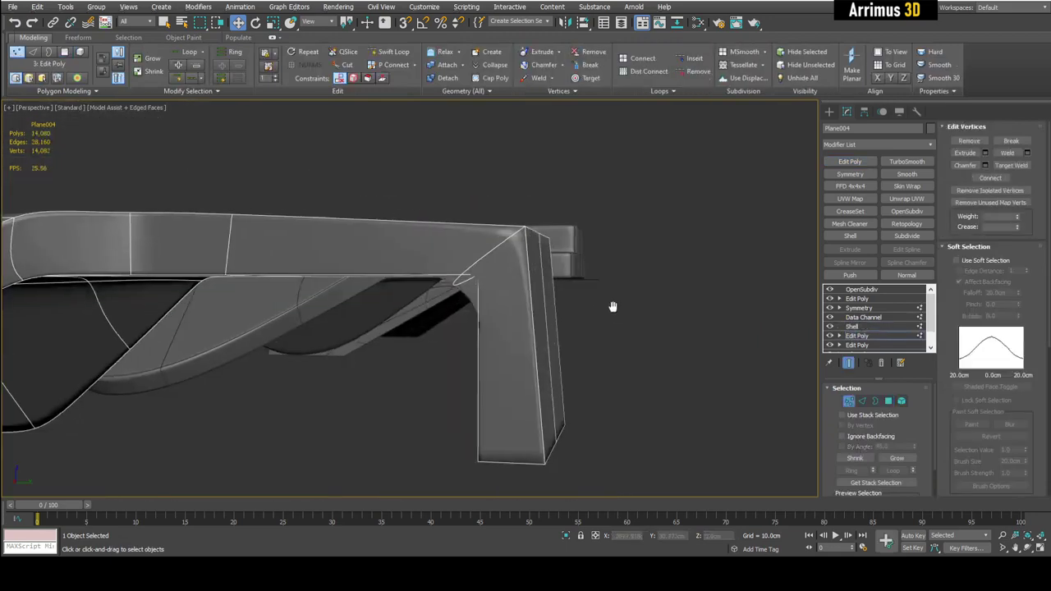
{"action": "middle_click_drag", "start_coordinate": [612, 305], "coordinate": [446, 364], "text": "alt"}
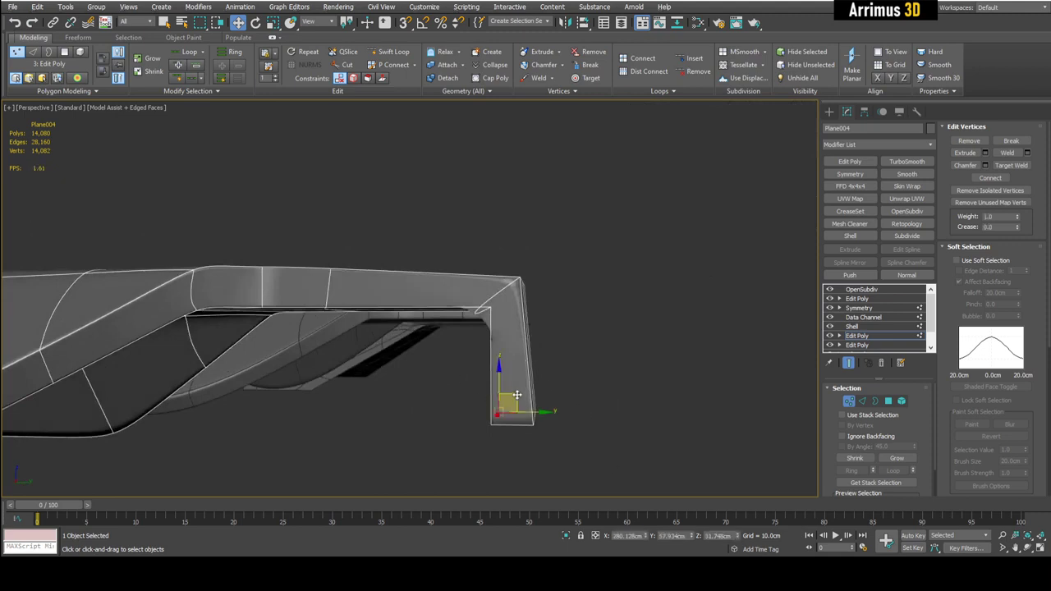
{"action": "middle_click_drag", "start_coordinate": [516, 395], "coordinate": [534, 373], "text": "alt"}
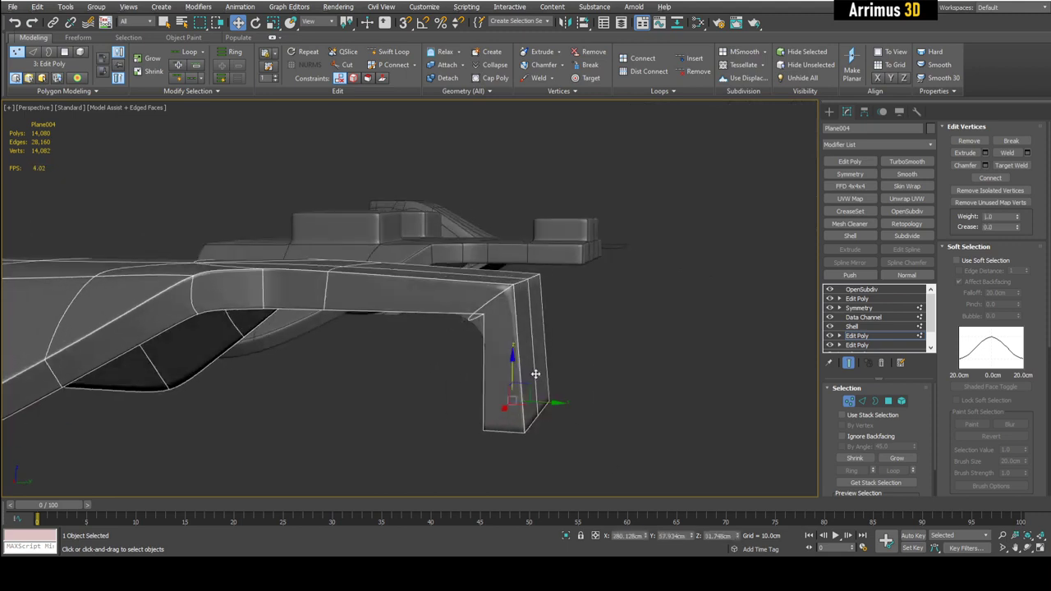
{"action": "left_click_drag", "start_coordinate": [527, 382], "coordinate": [600, 344]}
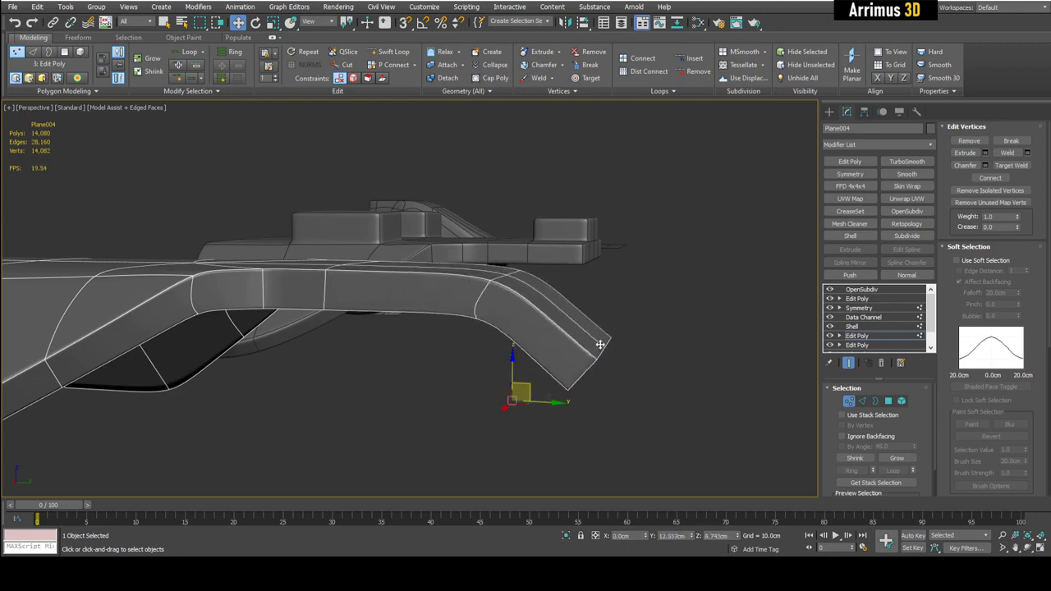
{"action": "middle_click_drag", "start_coordinate": [582, 320], "coordinate": [525, 337], "text": "alt"}
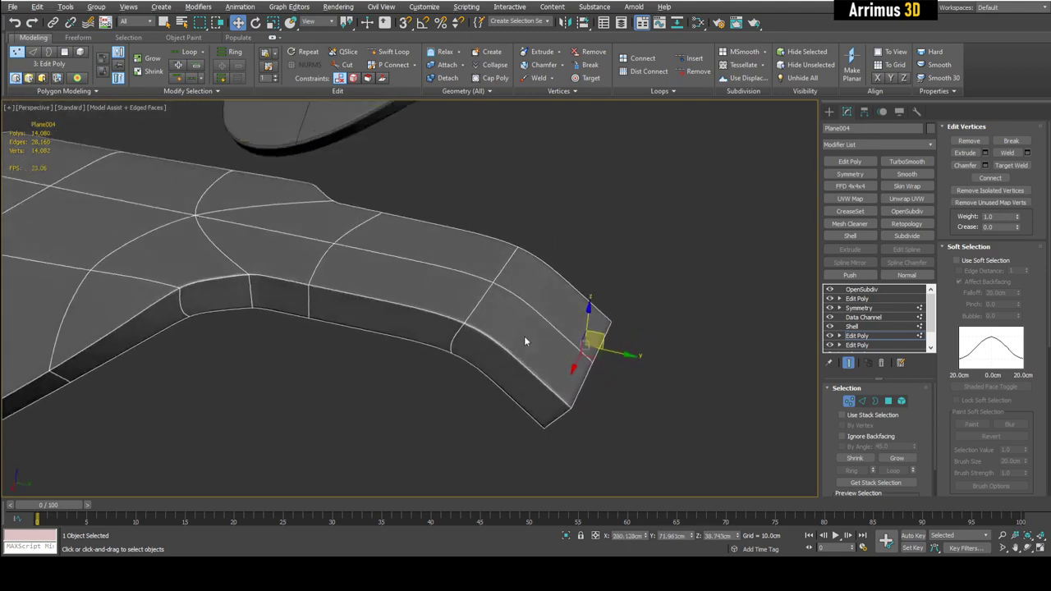
Hide the edged faces and reposition the flange's bottom vertices to try a steeper bend angle.
{"action": "key", "text": "F4"}
{"action": "middle_click_drag", "start_coordinate": [523, 302], "coordinate": [521, 277], "text": "alt"}
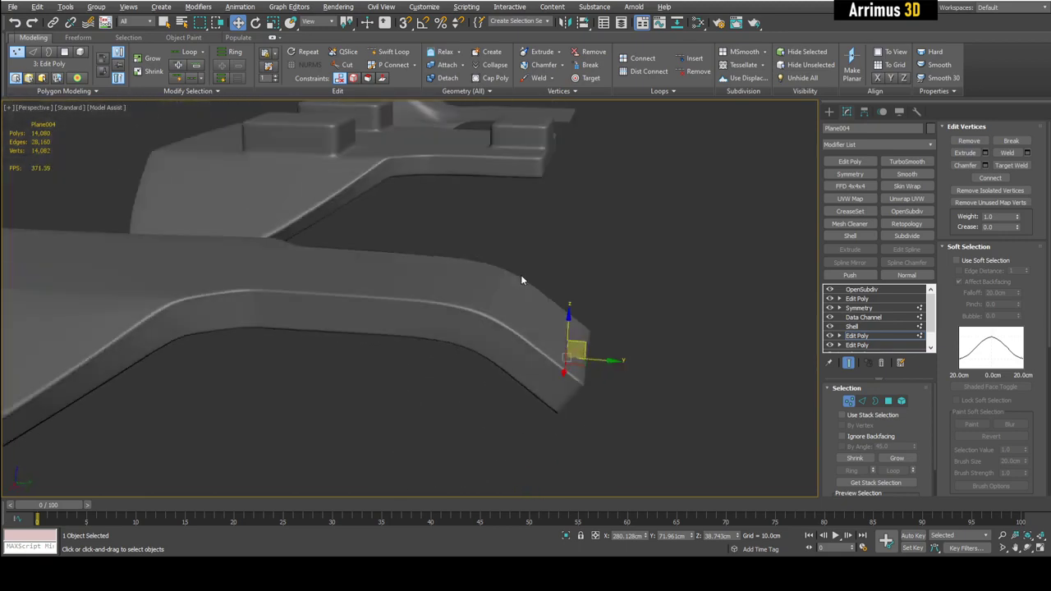
{"action": "middle_click_drag", "start_coordinate": [556, 320], "coordinate": [511, 307], "text": "alt"}
{"action": "left_click_drag", "start_coordinate": [528, 358], "coordinate": [586, 337]}
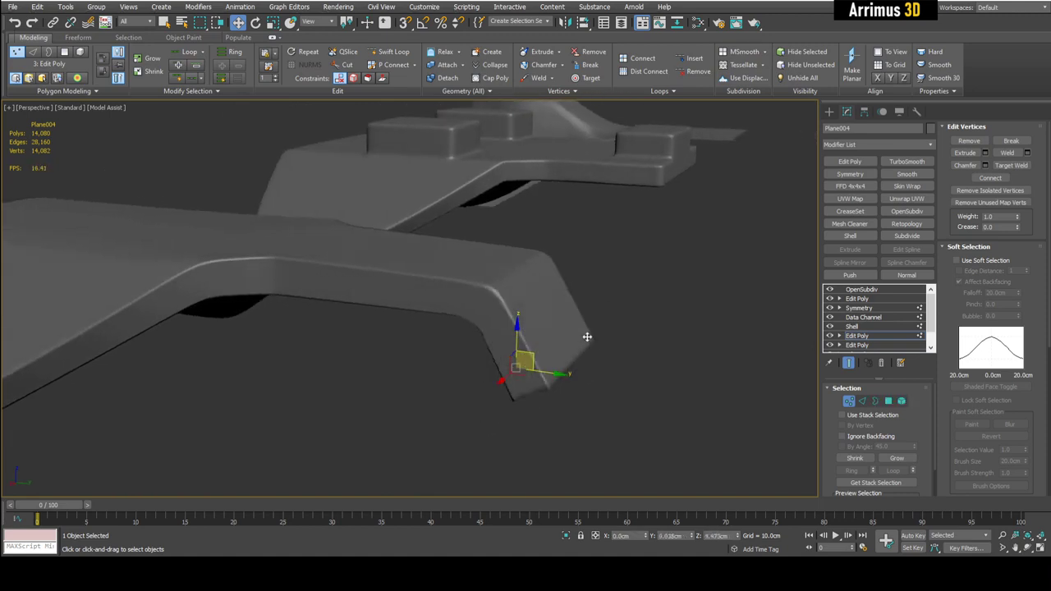
{"action": "scroll", "coordinate": [518, 269], "scroll_direction": "up", "scroll_amount": 4}
Set the OpenSubdiv iterations to 5 and inspect the smoothed corner of the vertical flange.
{"action": "left_click", "coordinate": [861, 289]}
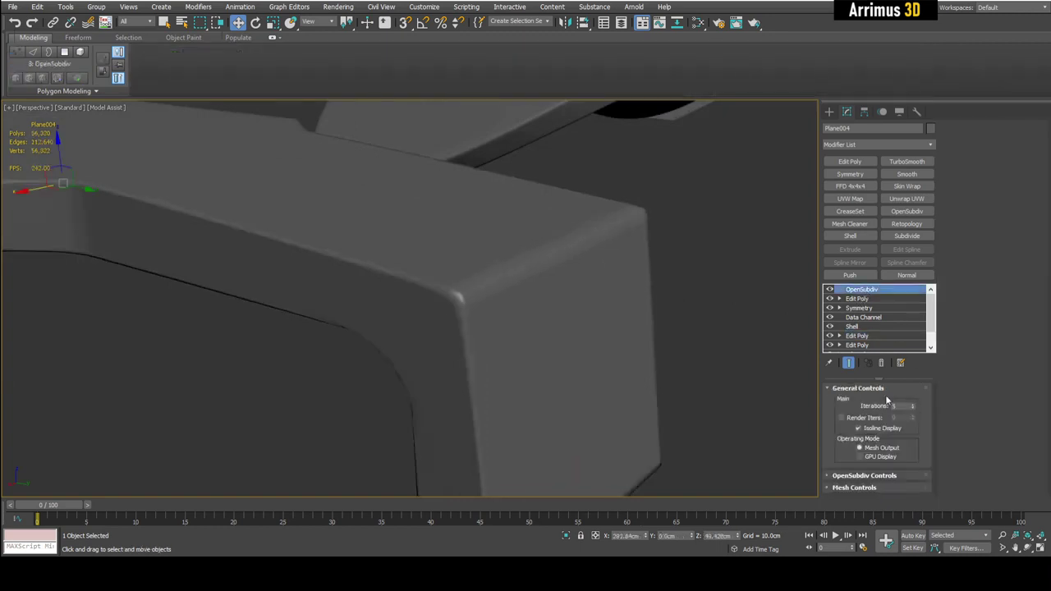
{"action": "scroll", "coordinate": [575, 295], "scroll_direction": "down", "scroll_amount": 4}
{"action": "middle_click_drag", "start_coordinate": [575, 295], "coordinate": [587, 332], "text": "alt"}
{"action": "middle_click_drag", "start_coordinate": [594, 382], "coordinate": [605, 348], "text": "alt"}
{"action": "key", "text": "2"}
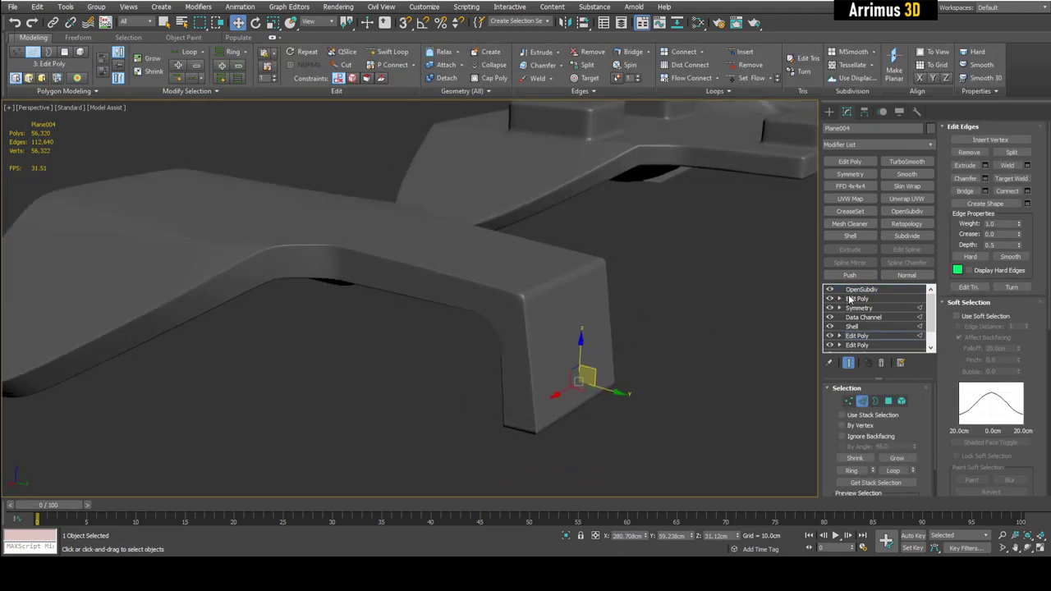
{"action": "middle_click_drag", "start_coordinate": [592, 310], "coordinate": [567, 358], "text": "alt"}
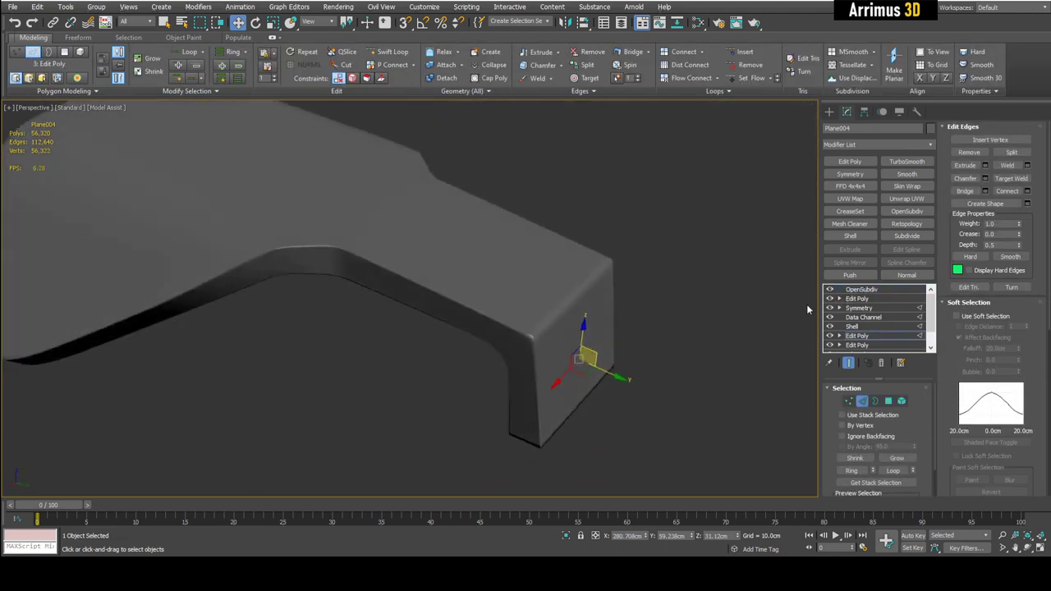
Reset the OpenSubdiv iterations to 0, raise them to 2, and examine the flange corner up close.
{"action": "left_click", "coordinate": [863, 289]}
{"action": "middle_click_drag", "start_coordinate": [683, 356], "coordinate": [699, 351]}
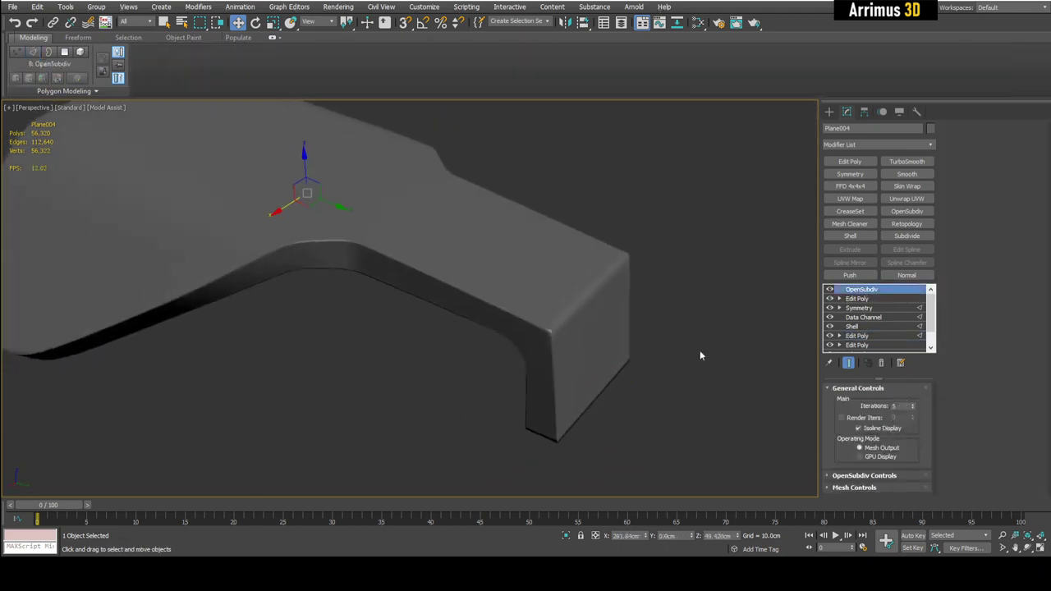
{"action": "right_click", "coordinate": [913, 407]}
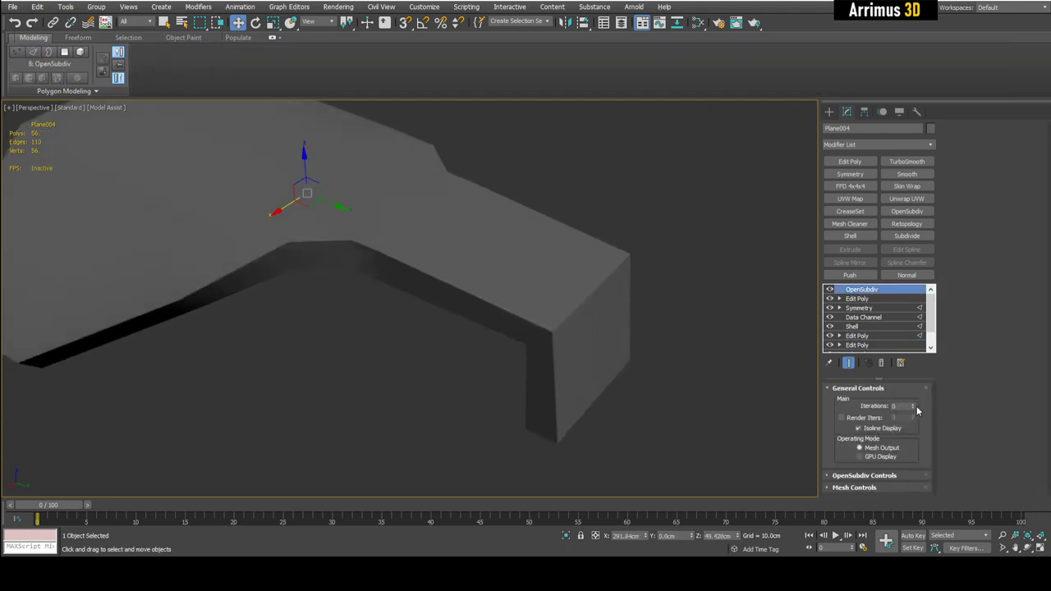
{"action": "left_click", "coordinate": [913, 404]}
{"action": "left_click", "coordinate": [913, 404]}
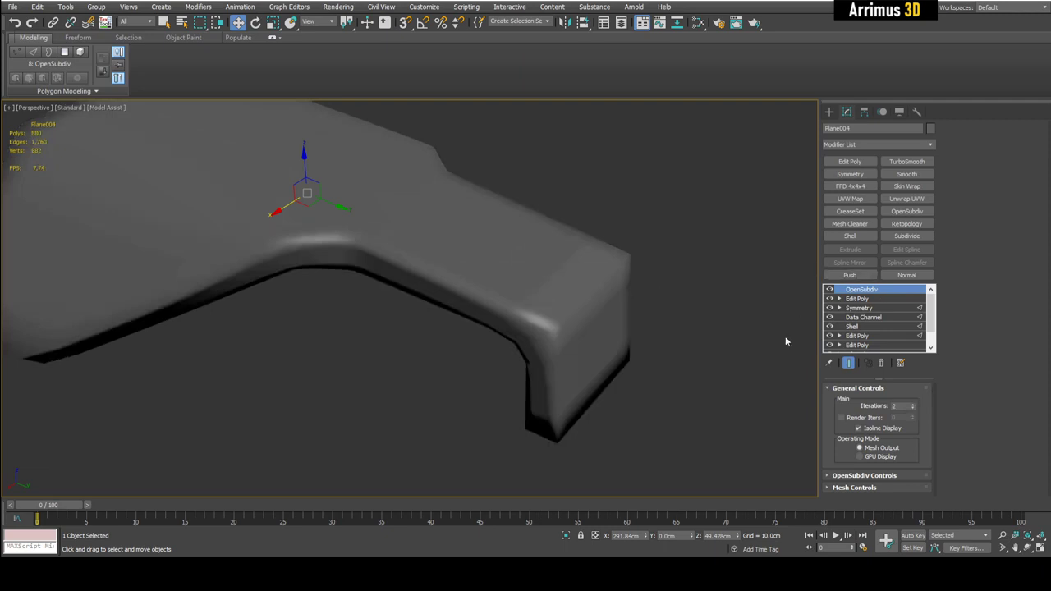
{"action": "middle_click_drag", "start_coordinate": [565, 359], "coordinate": [547, 300], "text": "alt"}
{"action": "scroll", "coordinate": [546, 301], "scroll_direction": "up", "scroll_amount": 2}
{"action": "scroll", "coordinate": [568, 300], "scroll_direction": "down", "scroll_amount": 1}
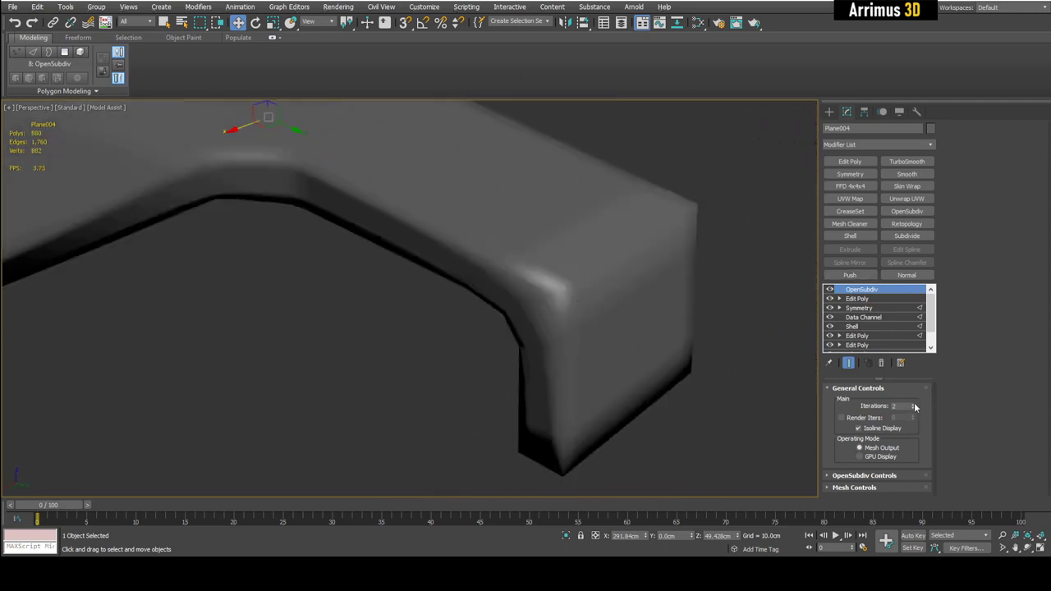
Set the OpenSubdiv iterations to 4 and enable separate render iterations of 8.
{"action": "left_click", "coordinate": [913, 406]}
{"action": "left_click", "coordinate": [913, 405]}
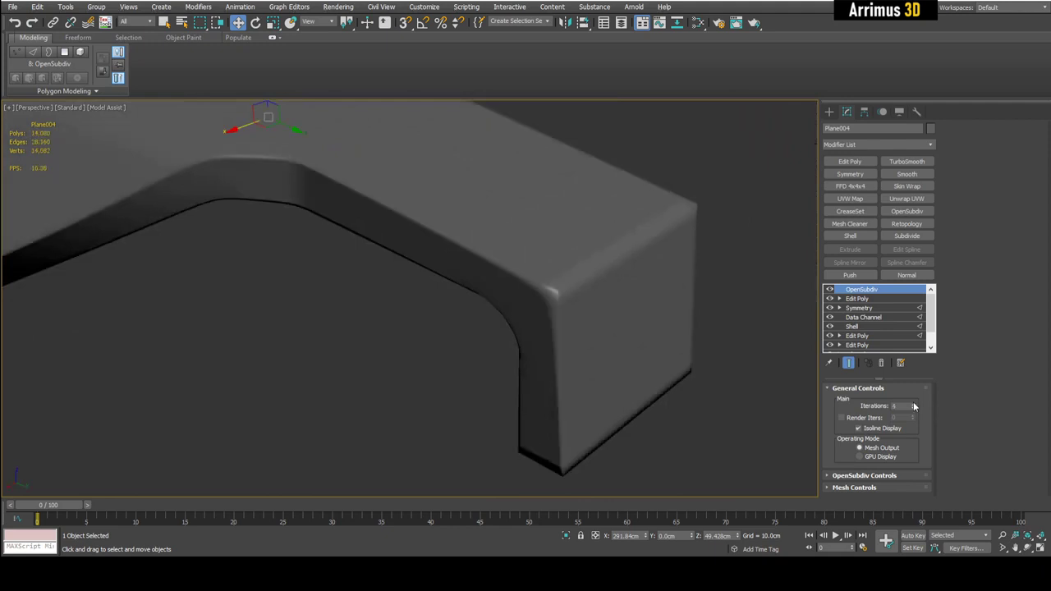
{"action": "left_click", "coordinate": [913, 405]}
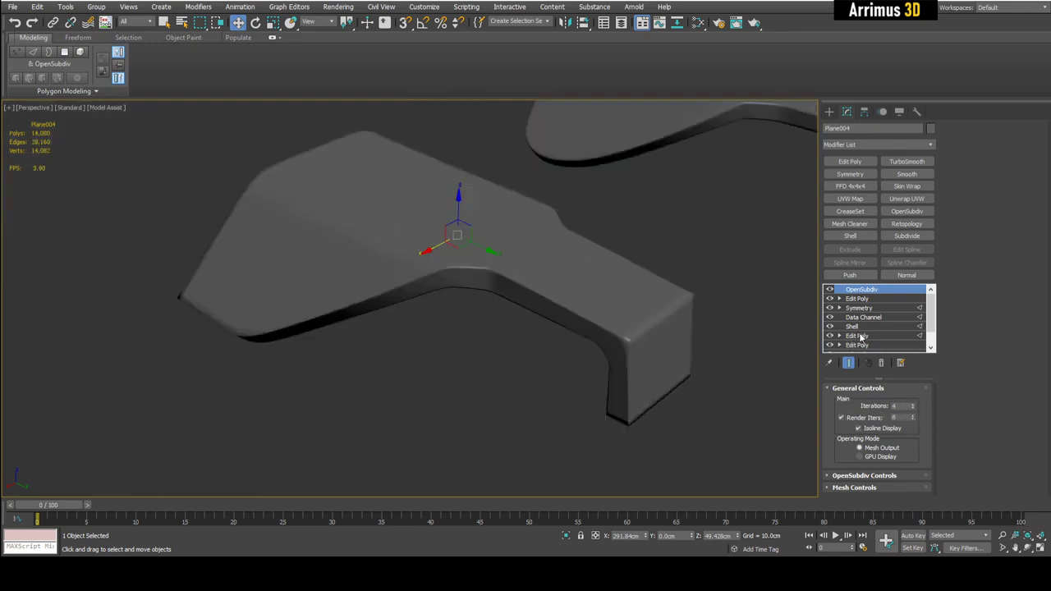
Slope the flange outward in the Edit Poly below the Shell and insert an edge loop across it with Swift Loop.
{"action": "left_click", "coordinate": [861, 337]}
{"action": "middle_click_drag", "start_coordinate": [708, 339], "coordinate": [672, 317]}
{"action": "scroll", "coordinate": [650, 351], "scroll_direction": "up", "scroll_amount": 4}
{"action": "key", "text": "F4"}
{"action": "key", "text": "shift+e"}
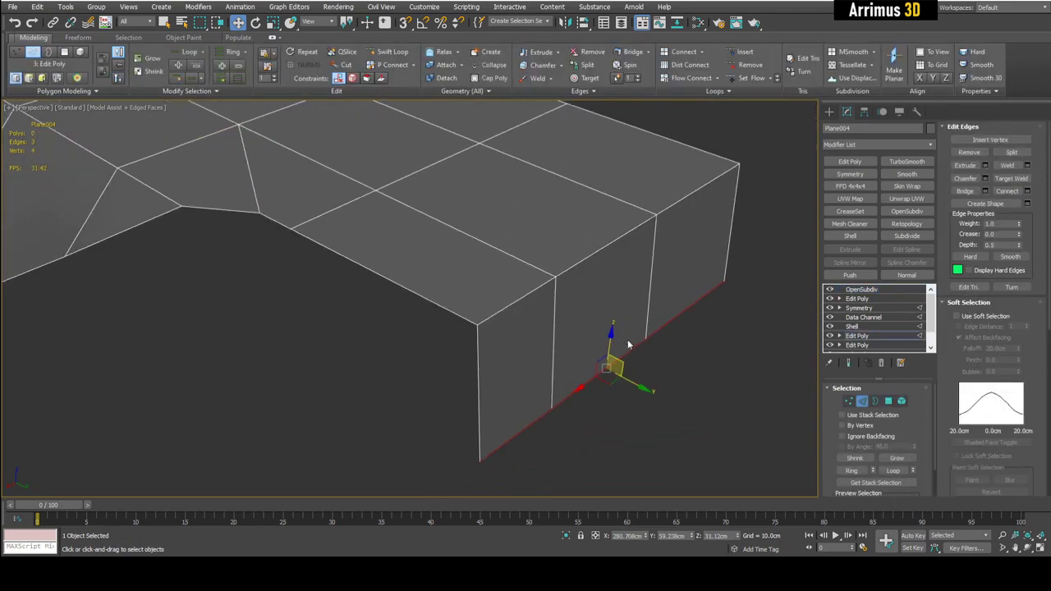
{"action": "scroll", "coordinate": [623, 345], "scroll_direction": "down", "scroll_amount": 5}
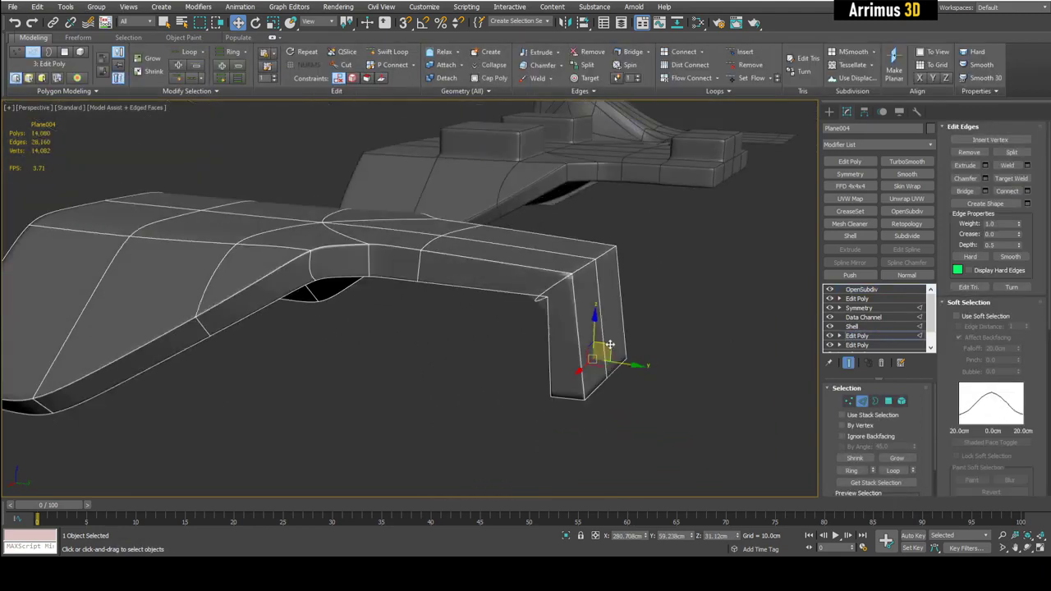
{"action": "key", "text": "shift+e"}
{"action": "left_click", "coordinate": [657, 308]}
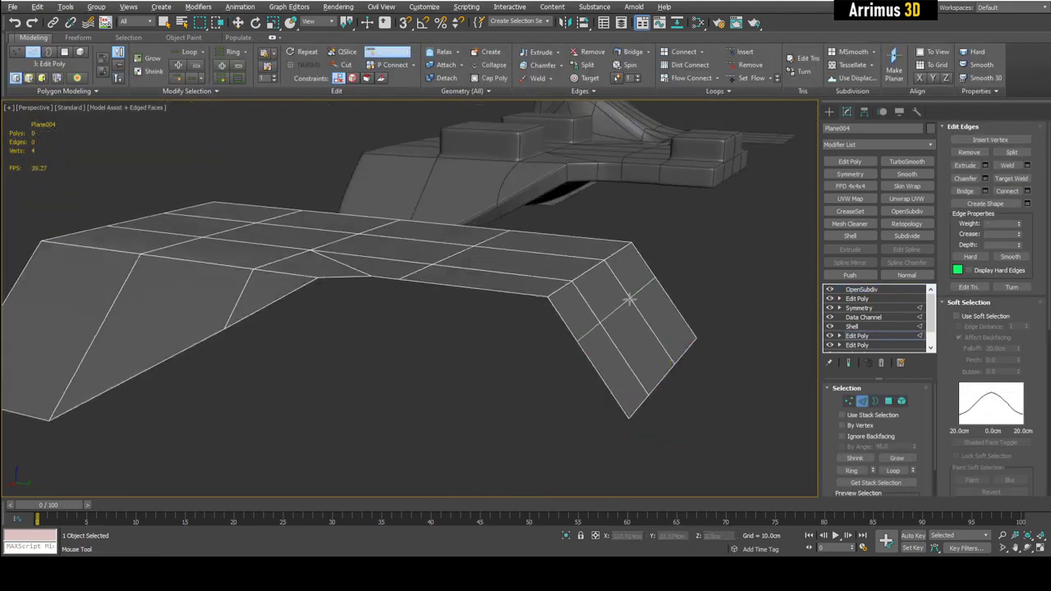
{"action": "left_click", "coordinate": [630, 300]}
Move the inserted flange loop upward and outward to round the bend.
{"action": "key", "text": "w"}
{"action": "middle_click_drag", "start_coordinate": [630, 299], "coordinate": [645, 294], "text": "alt"}
{"action": "key", "text": "shift+e"}
{"action": "mouse_move", "coordinate": [614, 298]}
{"action": "left_mouse_down"}
{"action": "mouse_move", "coordinate": [628, 286]}
{"action": "mouse_move", "coordinate": [618, 280]}
{"action": "left_mouse_up"}
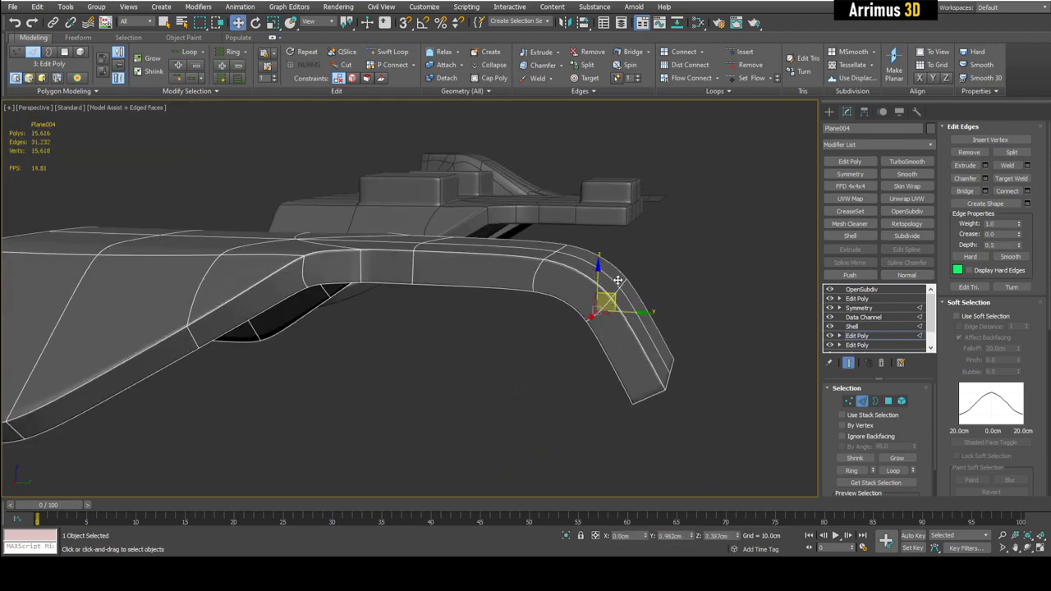
Insert a second edge loop across the lower part of the flange with Swift Loop.
{"action": "key", "text": "shift+e"}
{"action": "key", "text": "shift+e"}
{"action": "middle_click_drag", "start_coordinate": [618, 280], "coordinate": [601, 313], "text": "alt"}
{"action": "key", "text": "q"}
{"action": "left_click", "coordinate": [638, 288]}
{"action": "middle_click_drag", "start_coordinate": [486, 297], "coordinate": [573, 305]}
{"action": "scroll", "coordinate": [493, 307], "scroll_direction": "down", "scroll_amount": 4}
{"action": "scroll", "coordinate": [545, 304], "scroll_direction": "up", "scroll_amount": 4}
{"action": "key", "text": "shift+e"}
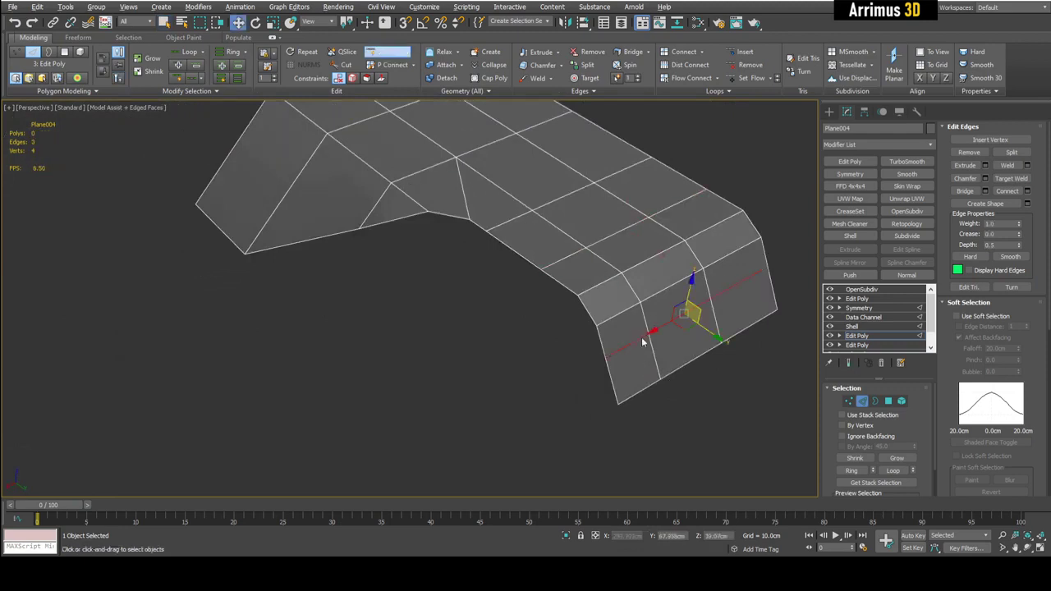
Select the side edge of the rounded bend and extend it sideways into a tab.
{"action": "left_click", "coordinate": [583, 302]}
{"action": "middle_click_drag", "start_coordinate": [584, 303], "coordinate": [573, 306], "text": "alt"}
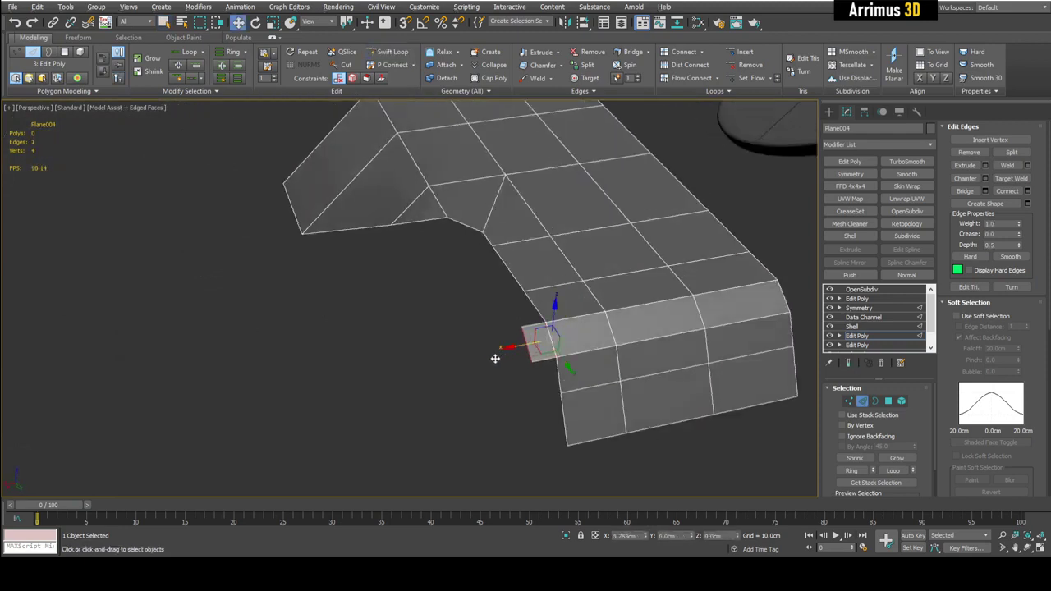
{"action": "key", "text": "ctrl+e"}
{"action": "middle_click_drag", "start_coordinate": [577, 296], "coordinate": [566, 327], "text": "alt"}
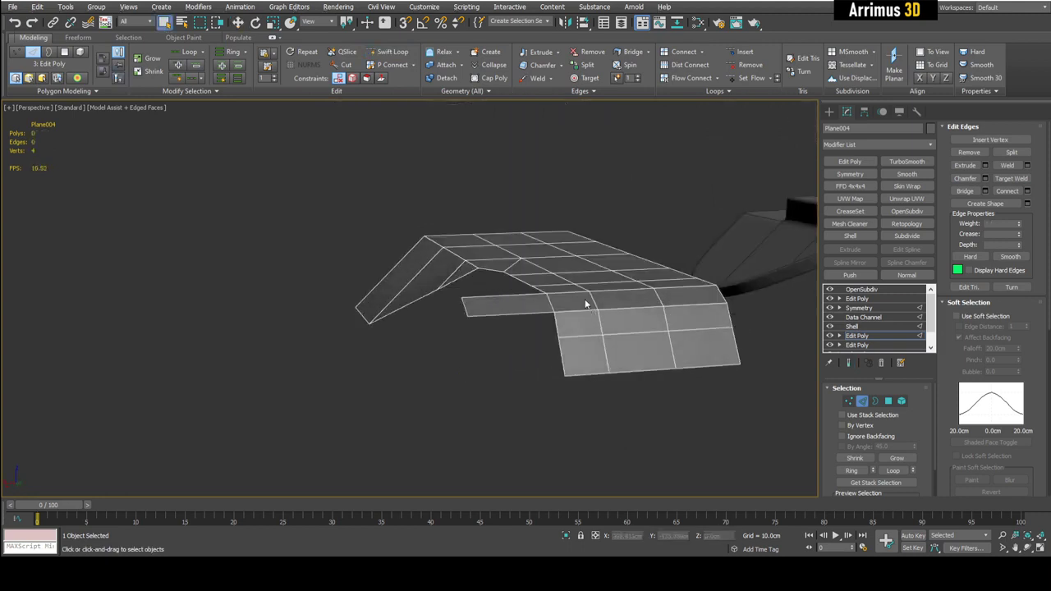
Inspect the joint between the side tab and the bend with the end result shown.
{"action": "middle_click_drag", "start_coordinate": [542, 292], "coordinate": [548, 251], "text": "alt"}
{"action": "scroll", "coordinate": [533, 314], "scroll_direction": "up", "scroll_amount": 4}
{"action": "key", "text": "ctrl+e"}
{"action": "scroll", "coordinate": [492, 245], "scroll_direction": "up", "scroll_amount": 3}
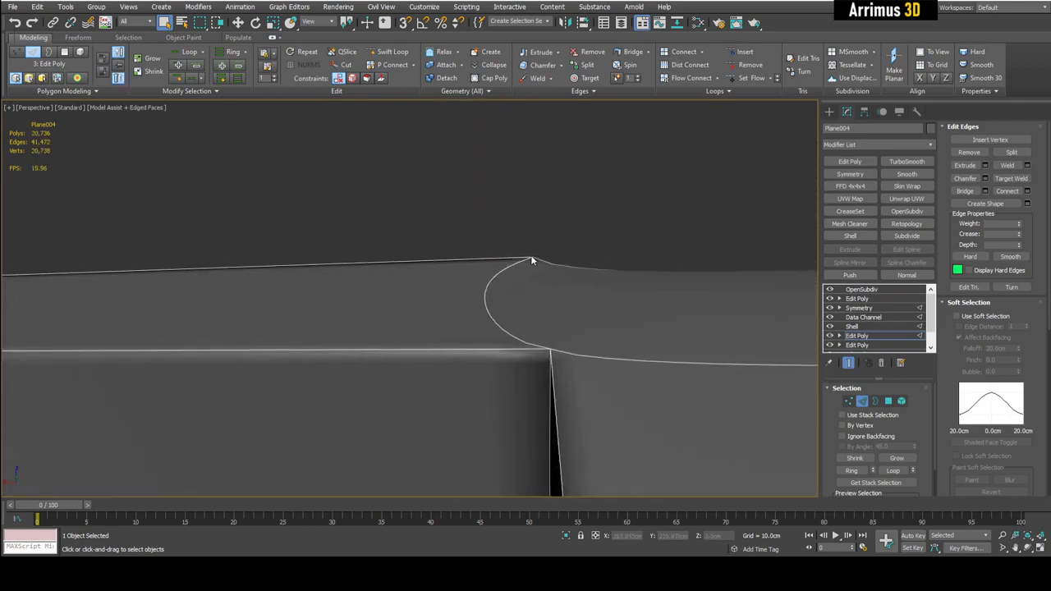
{"action": "scroll", "coordinate": [589, 289], "scroll_direction": "down", "scroll_amount": 5}
Add an Edit Poly above the Shell and select the long edges of the side tab.
{"action": "left_click", "coordinate": [862, 335]}
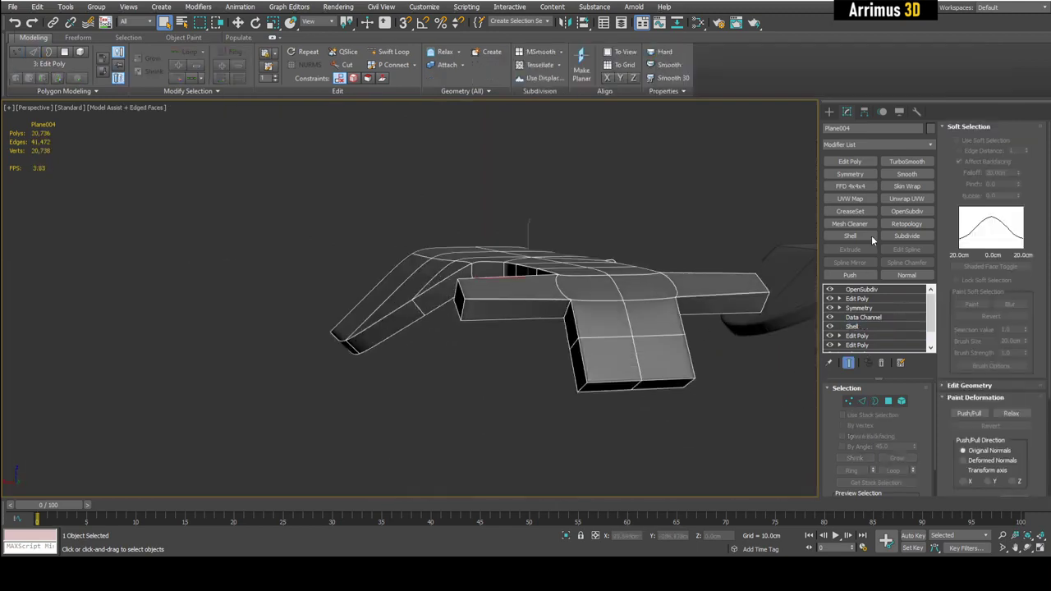
{"action": "left_click", "coordinate": [853, 166]}
{"action": "scroll", "coordinate": [616, 264], "scroll_direction": "up", "scroll_amount": 5}
{"action": "middle_click_drag", "start_coordinate": [617, 264], "coordinate": [587, 303], "text": "alt"}
{"action": "key", "text": "ctrl+e"}
{"action": "key", "text": "4"}
{"action": "key", "text": "2"}
{"action": "left_click", "coordinate": [421, 318]}
{"action": "middle_click_drag", "start_coordinate": [419, 317], "coordinate": [369, 264]}
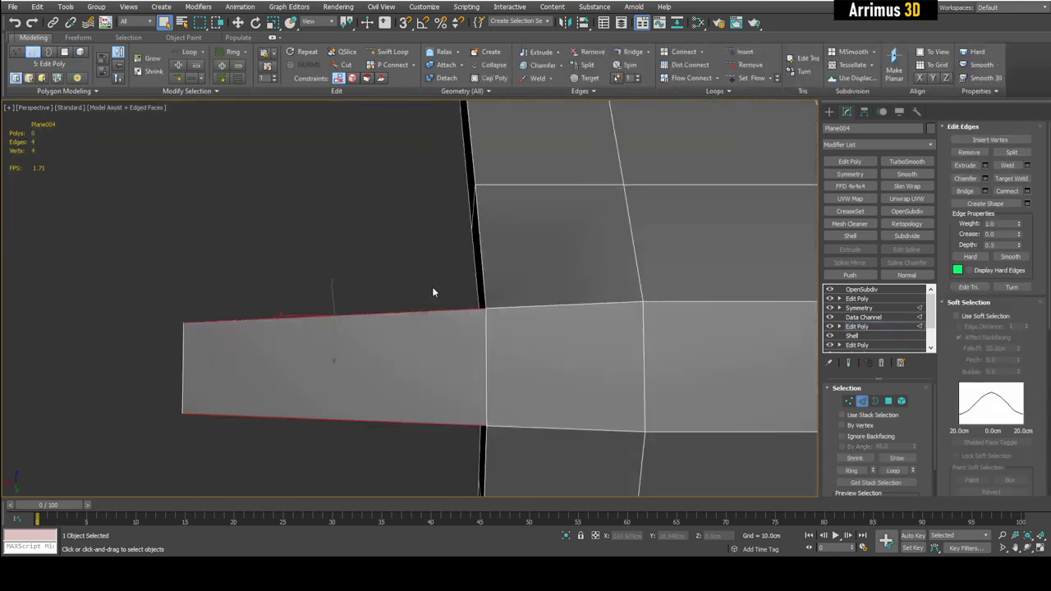
Select the three rows of top-face polygons spanning the bend beside the tab.
{"action": "key", "text": "4"}
{"action": "scroll", "coordinate": [508, 286], "scroll_direction": "down", "scroll_amount": 3}
{"action": "middle_click_drag", "start_coordinate": [511, 286], "coordinate": [549, 264], "text": "alt"}
{"action": "left_click", "coordinate": [548, 248]}
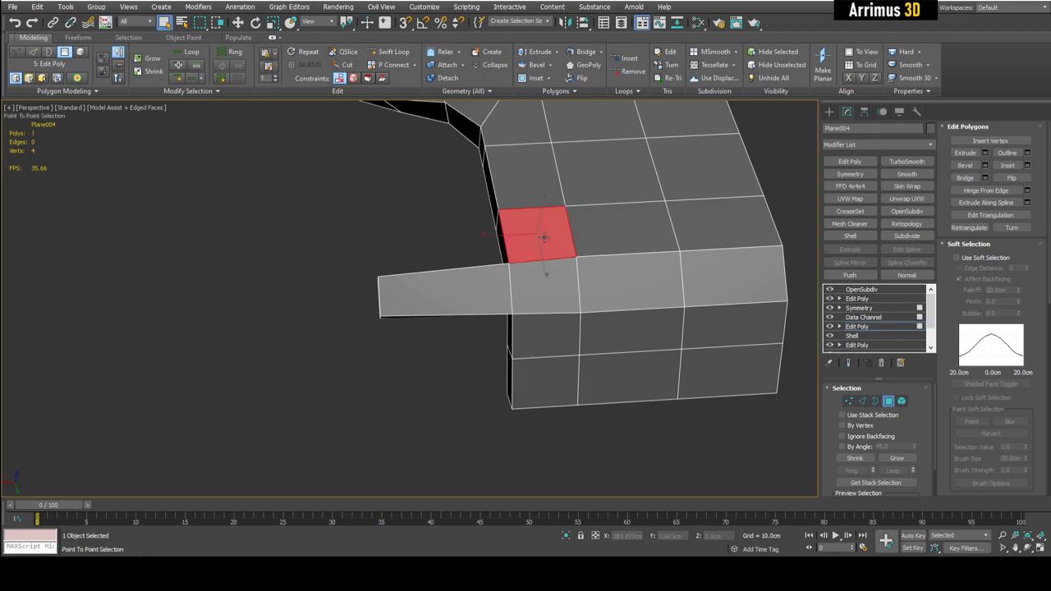
{"action": "left_click", "coordinate": [706, 220], "text": "shift"}
{"action": "left_click", "coordinate": [704, 313], "text": "shift"}
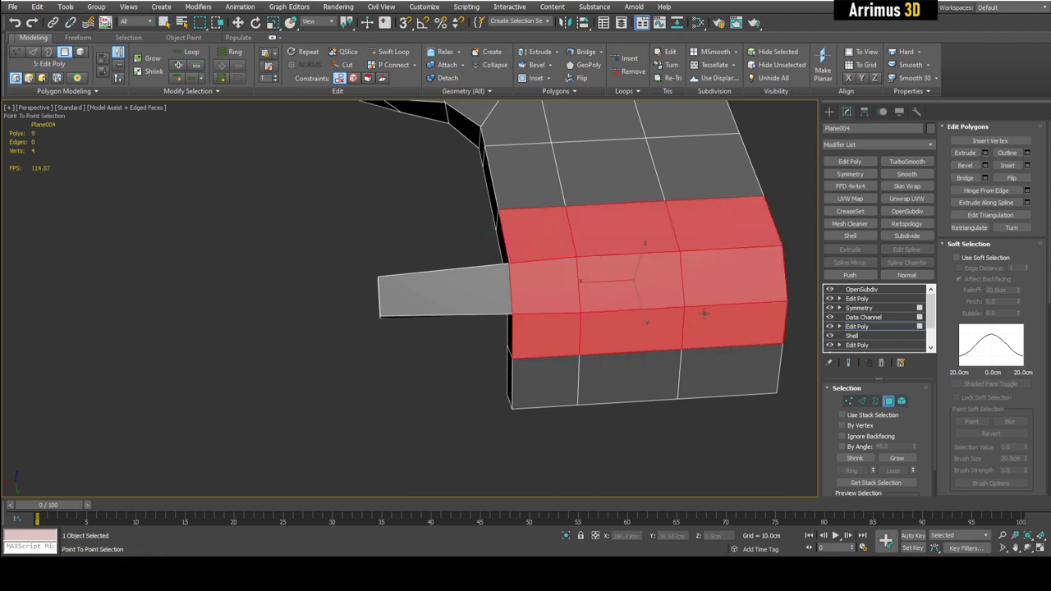
Examine the smoothed surface where the side tab meets the bend, with the end result and edges shown.
{"action": "middle_click_drag", "start_coordinate": [645, 301], "coordinate": [558, 347]}
{"action": "scroll", "coordinate": [529, 353], "scroll_direction": "up", "scroll_amount": 3}
{"action": "scroll", "coordinate": [514, 251], "scroll_direction": "down", "scroll_amount": 2}
{"action": "middle_click_drag", "start_coordinate": [526, 313], "coordinate": [570, 261], "text": "alt"}
{"action": "scroll", "coordinate": [553, 284], "scroll_direction": "up", "scroll_amount": 4}
{"action": "key", "text": "grave"}
{"action": "middle_click_drag", "start_coordinate": [469, 334], "coordinate": [534, 205]}
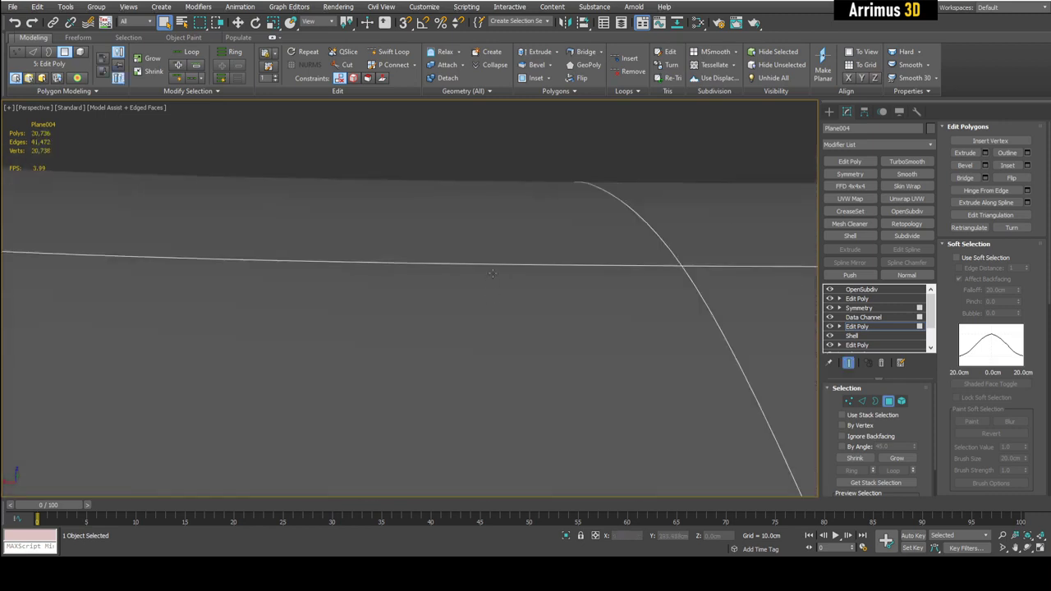
{"action": "scroll", "coordinate": [492, 246], "scroll_direction": "down", "scroll_amount": 4}
{"action": "middle_click_drag", "start_coordinate": [426, 255], "coordinate": [495, 257]}
{"action": "scroll", "coordinate": [495, 257], "scroll_direction": "down", "scroll_amount": 3}
{"action": "middle_click_drag", "start_coordinate": [369, 242], "coordinate": [521, 238]}
{"action": "scroll", "coordinate": [558, 234], "scroll_direction": "up", "scroll_amount": 3}
Examine the shading at the tab joint and across the bend from above with edged faces hidden.
{"action": "key", "text": "F4"}
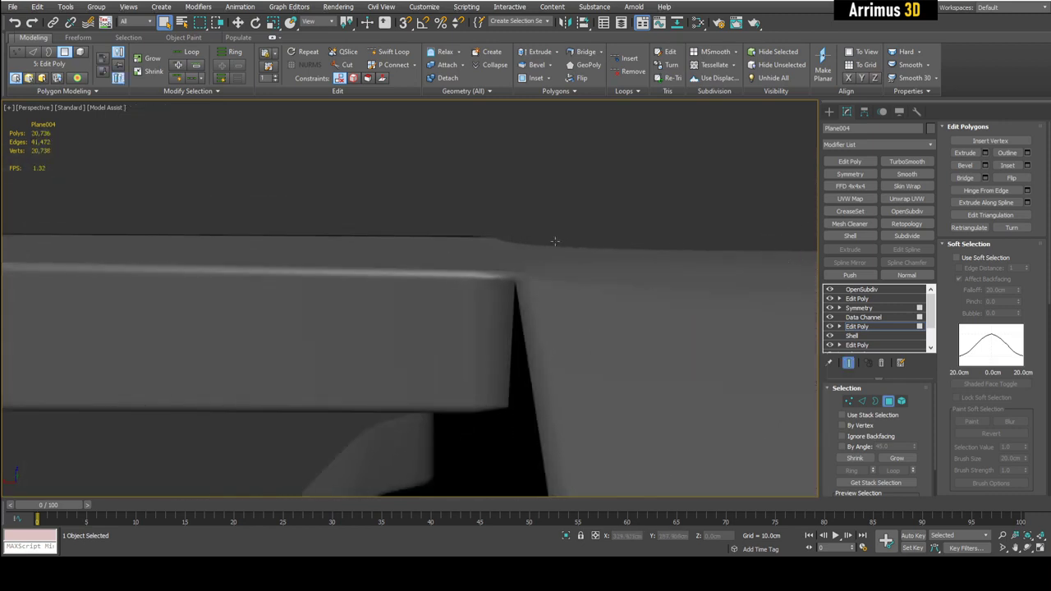
{"action": "key", "text": "F4"}
{"action": "scroll", "coordinate": [511, 245], "scroll_direction": "down", "scroll_amount": 4}
{"action": "scroll", "coordinate": [460, 201], "scroll_direction": "down", "scroll_amount": 5}
{"action": "middle_click_drag", "start_coordinate": [513, 227], "coordinate": [533, 292], "text": "alt"}
{"action": "middle_click_drag", "start_coordinate": [464, 227], "coordinate": [518, 250]}
{"action": "scroll", "coordinate": [518, 251], "scroll_direction": "up", "scroll_amount": 3}
{"action": "key", "text": "F4"}
{"action": "middle_click_drag", "start_coordinate": [486, 318], "coordinate": [532, 319]}
{"action": "scroll", "coordinate": [532, 319], "scroll_direction": "up", "scroll_amount": 3}
{"action": "middle_click_drag", "start_coordinate": [532, 318], "coordinate": [522, 297], "text": "alt"}
{"action": "middle_click_drag", "start_coordinate": [523, 297], "coordinate": [536, 254]}
{"action": "scroll", "coordinate": [535, 253], "scroll_direction": "up", "scroll_amount": 3}
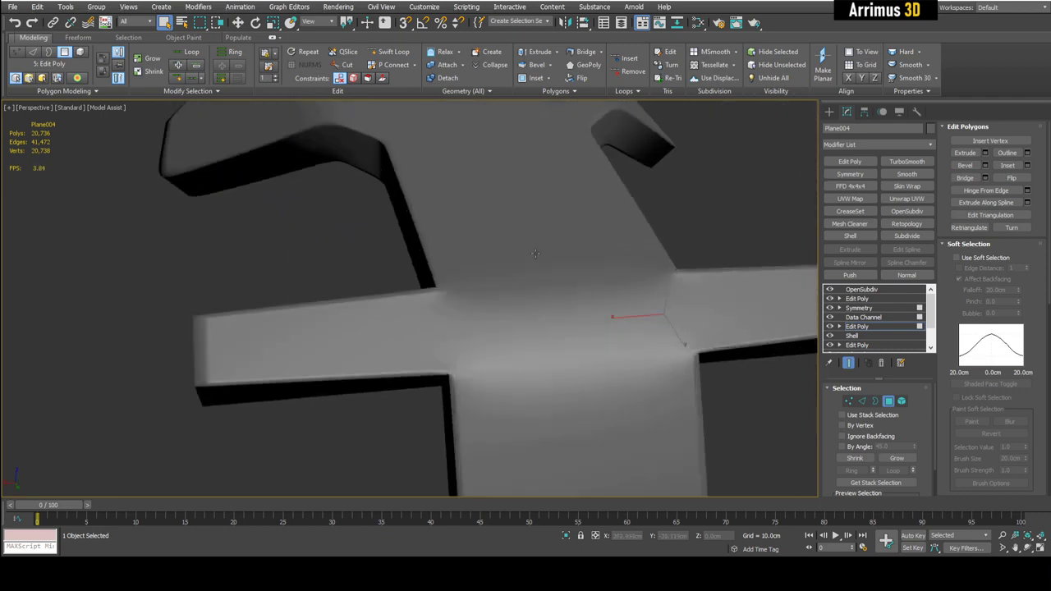
Clear the polygon selection and delete the Edit Poly above the Shell.
{"action": "key", "text": "F4"}
{"action": "scroll", "coordinate": [504, 265], "scroll_direction": "down", "scroll_amount": 3}
{"action": "left_click", "coordinate": [403, 248]}
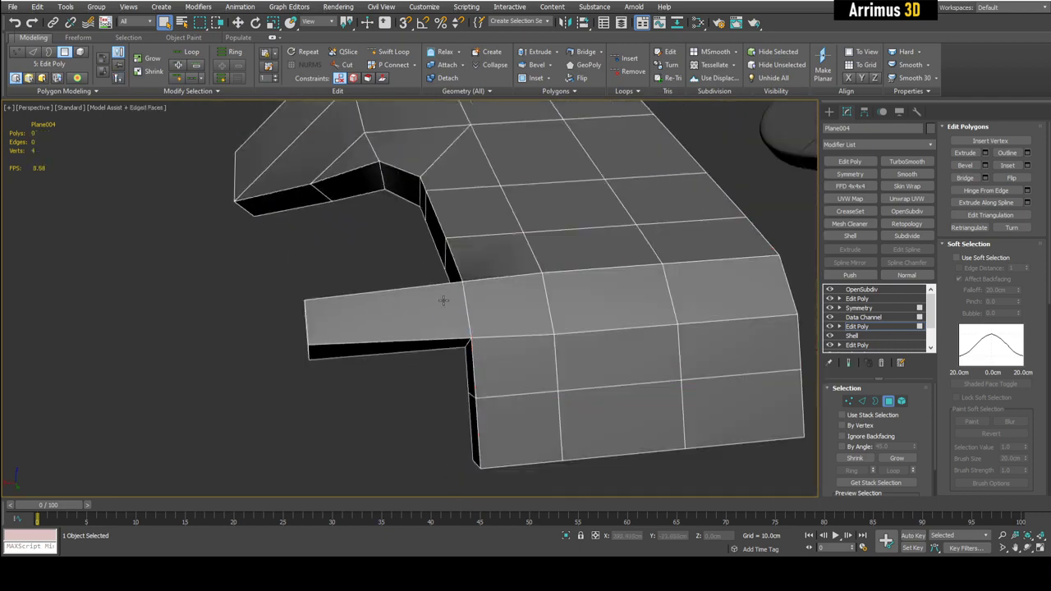
{"action": "left_click", "coordinate": [867, 328]}
{"action": "right_click", "coordinate": [866, 327]}
{"action": "left_click", "coordinate": [902, 108]}
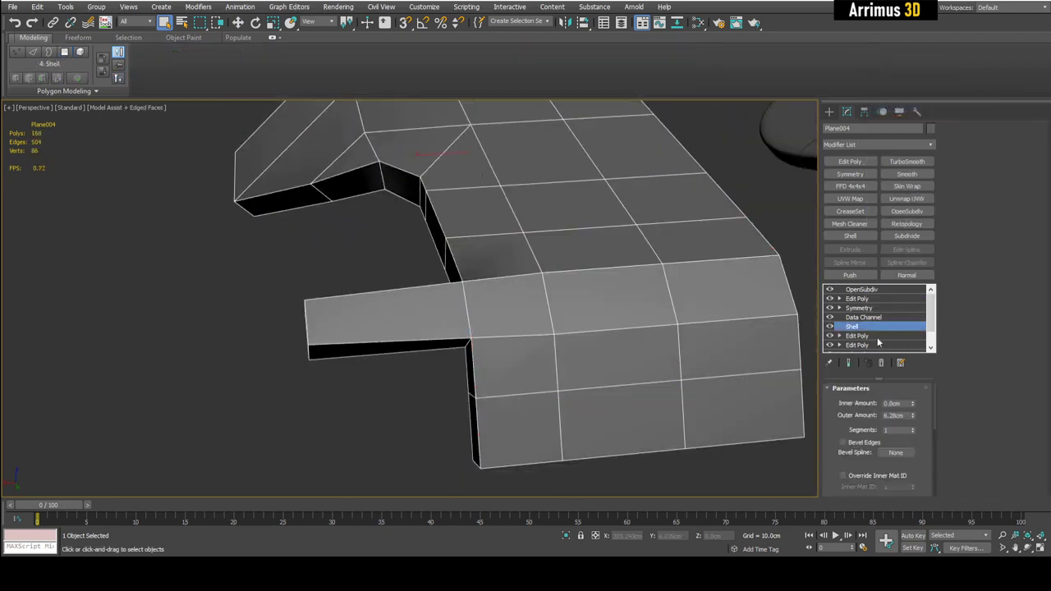
Delete the side tab's end vertices in the Edit Poly below the Shell.
{"action": "key", "text": "1"}
{"action": "left_click_drag", "start_coordinate": [282, 294], "coordinate": [357, 375]}
{"action": "key", "text": "Delete"}
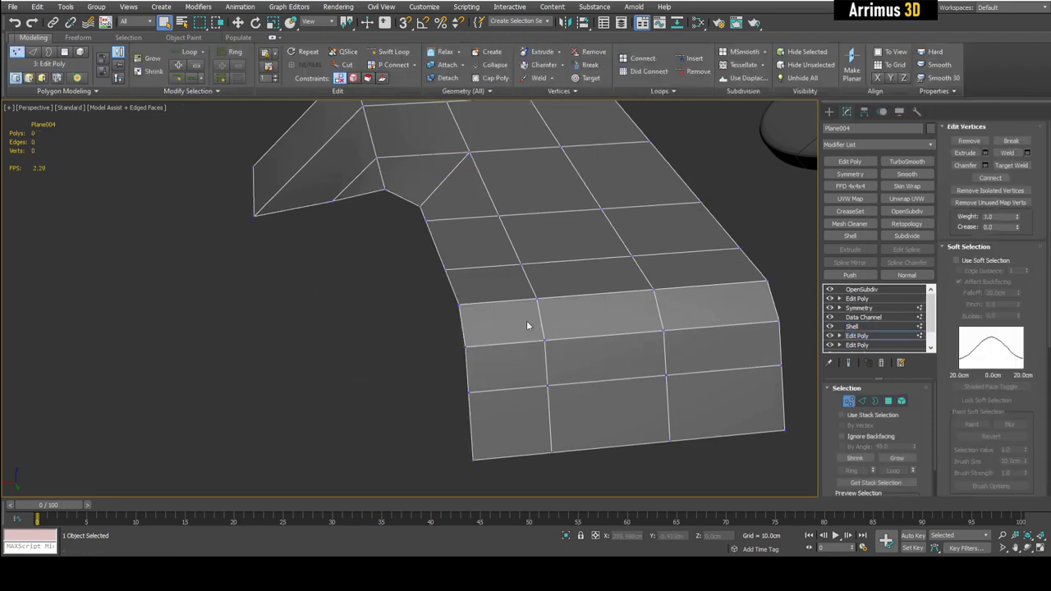
{"action": "middle_click_drag", "start_coordinate": [527, 324], "coordinate": [538, 273], "text": "alt"}
{"action": "scroll", "coordinate": [538, 273], "scroll_direction": "up", "scroll_amount": 3}
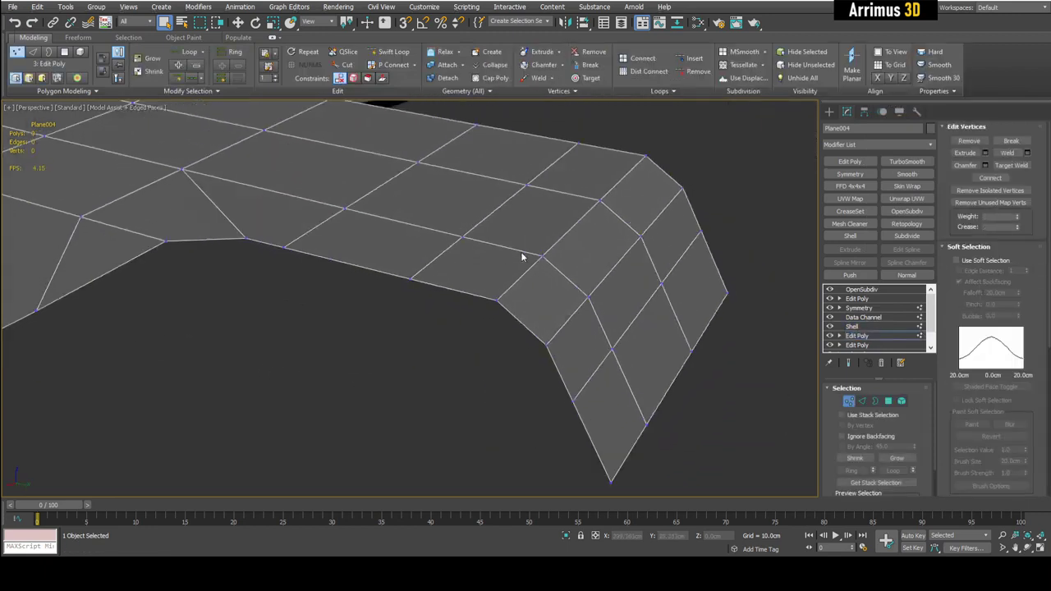
Insert extra Swift Loop edge loops across the flange's bend and the flat surfaces beside it.
{"action": "middle_click_drag", "start_coordinate": [528, 250], "coordinate": [516, 228]}
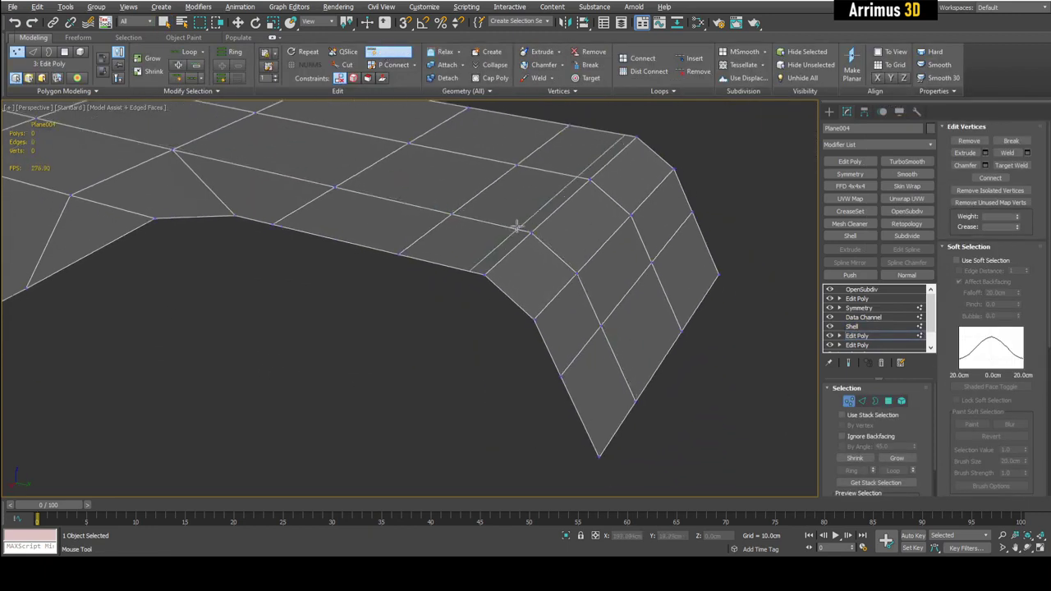
{"action": "left_click", "coordinate": [498, 220], "text": "shift"}
{"action": "left_click", "coordinate": [589, 297]}
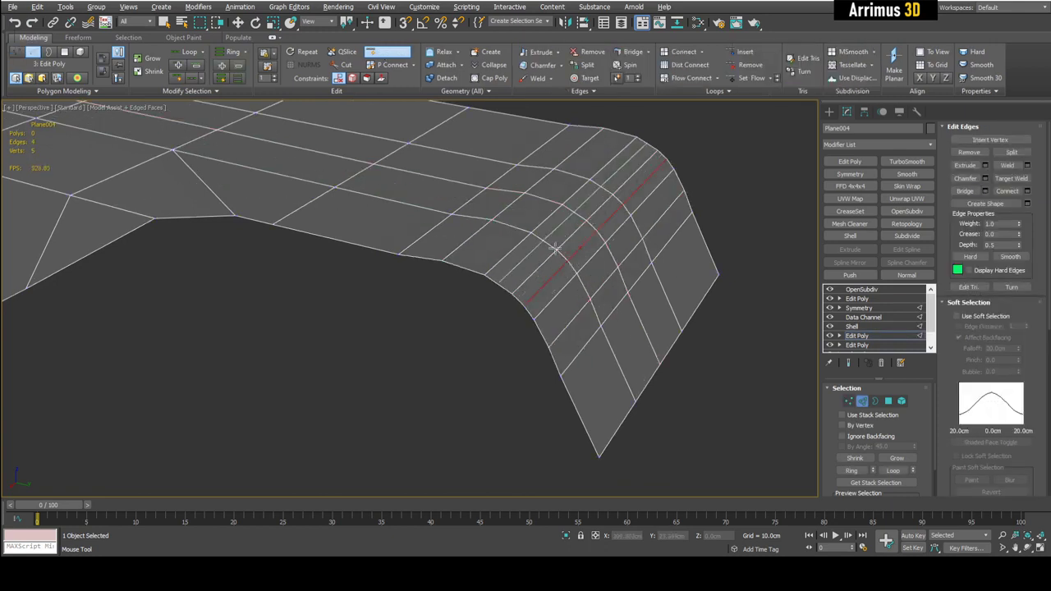
{"action": "left_click", "coordinate": [598, 311]}
{"action": "right_click", "coordinate": [598, 310]}
Extrude the middle side edges of the bend outward along X into a side tab and review the smoothed result.
{"action": "middle_click_drag", "start_coordinate": [599, 310], "coordinate": [355, 339], "text": "alt"}
{"action": "left_click", "coordinate": [355, 340]}
{"action": "scroll", "coordinate": [388, 294], "scroll_direction": "up", "scroll_amount": 3}
{"action": "middle_click_drag", "start_coordinate": [387, 294], "coordinate": [444, 266]}
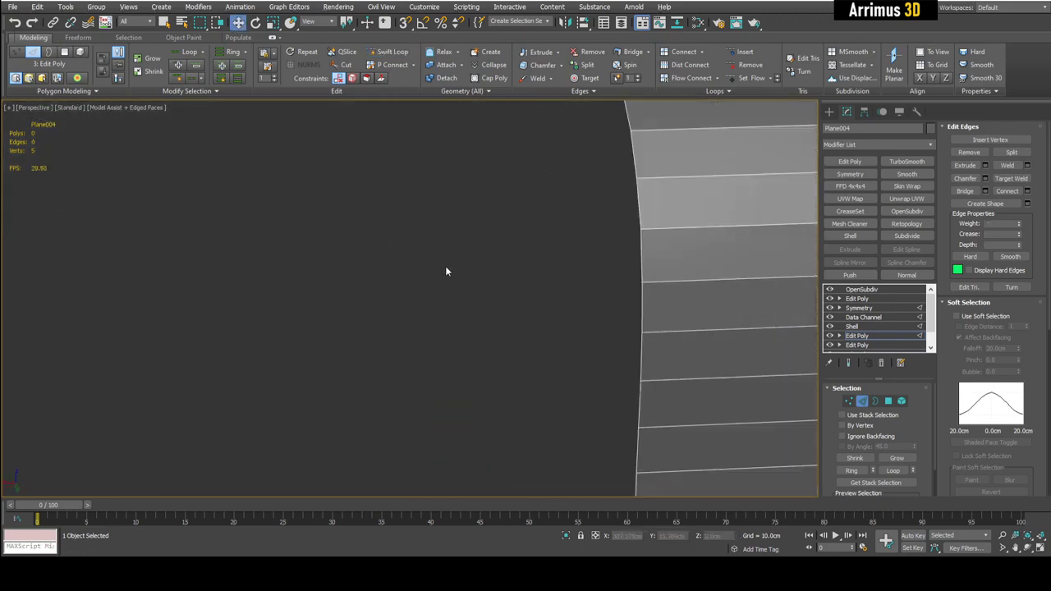
{"action": "scroll", "coordinate": [445, 267], "scroll_direction": "down", "scroll_amount": 3}
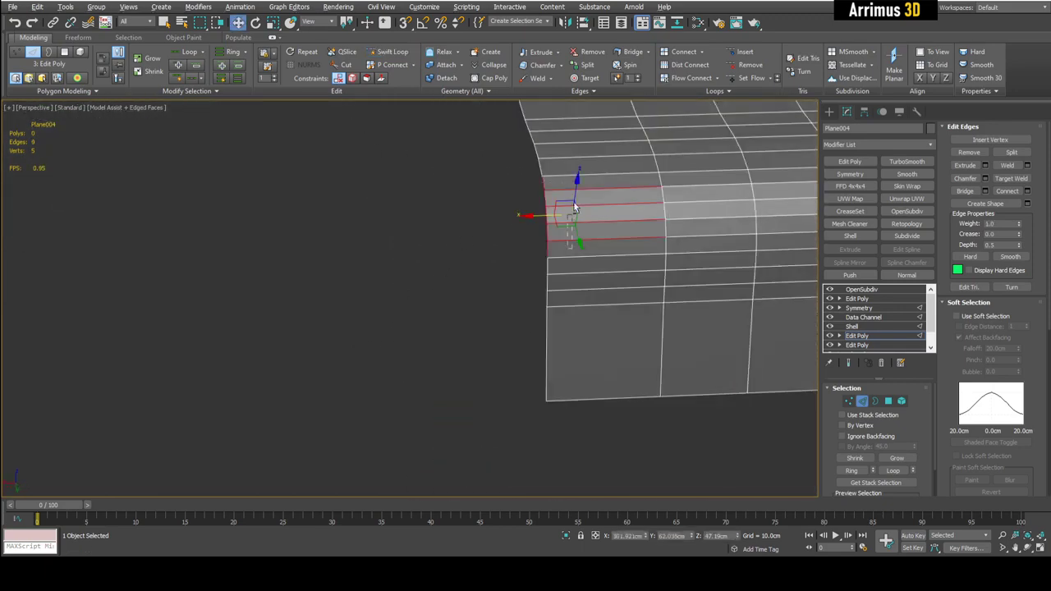
{"action": "left_click_drag", "start_coordinate": [513, 221], "coordinate": [364, 227], "text": "shift"}
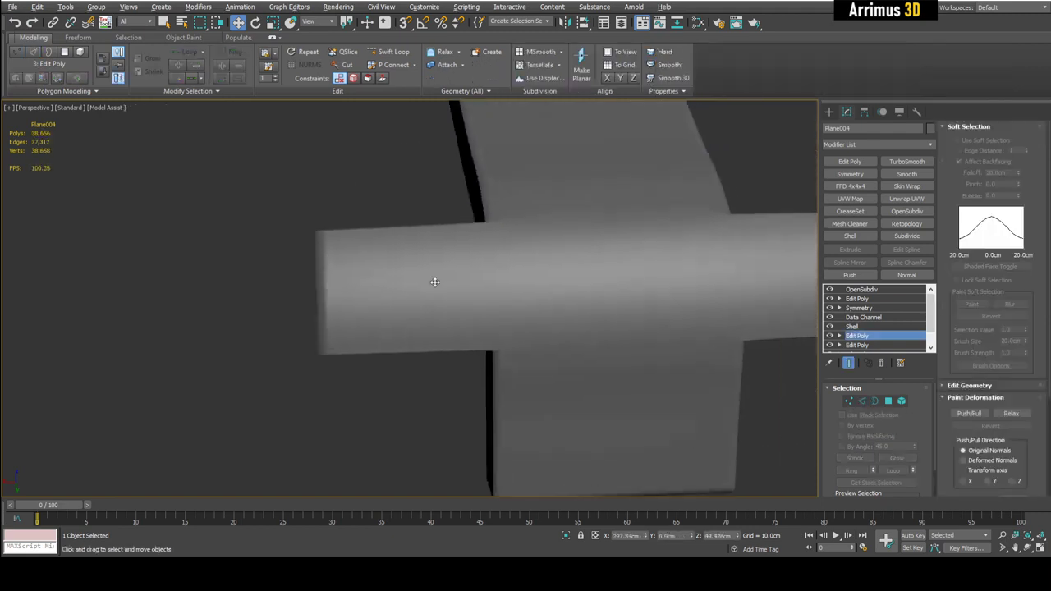
{"action": "middle_click_drag", "start_coordinate": [435, 282], "coordinate": [485, 267], "text": "alt"}
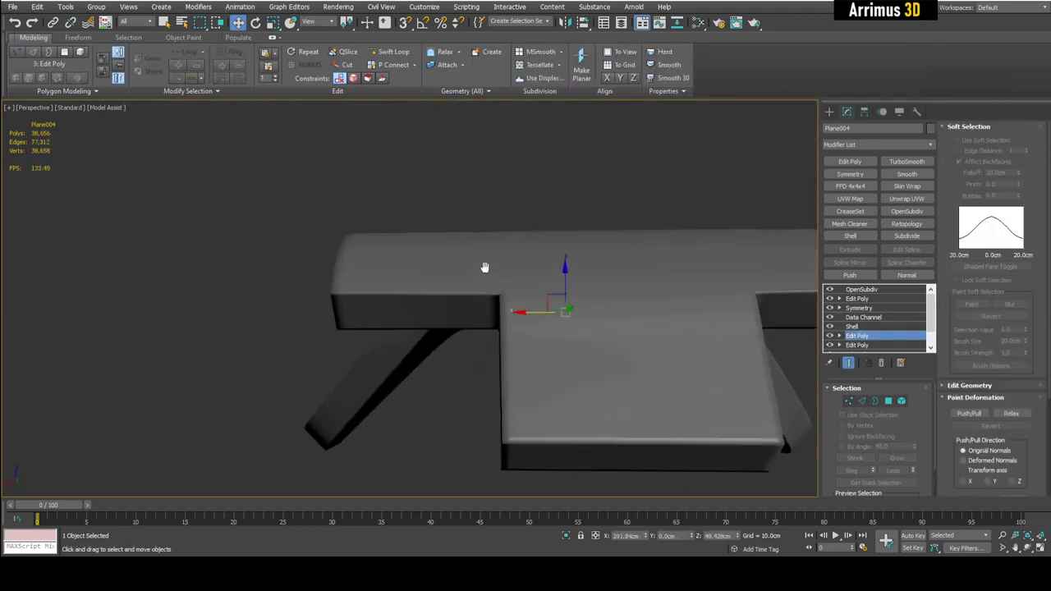
{"action": "scroll", "coordinate": [495, 241], "scroll_direction": "up", "scroll_amount": 2}
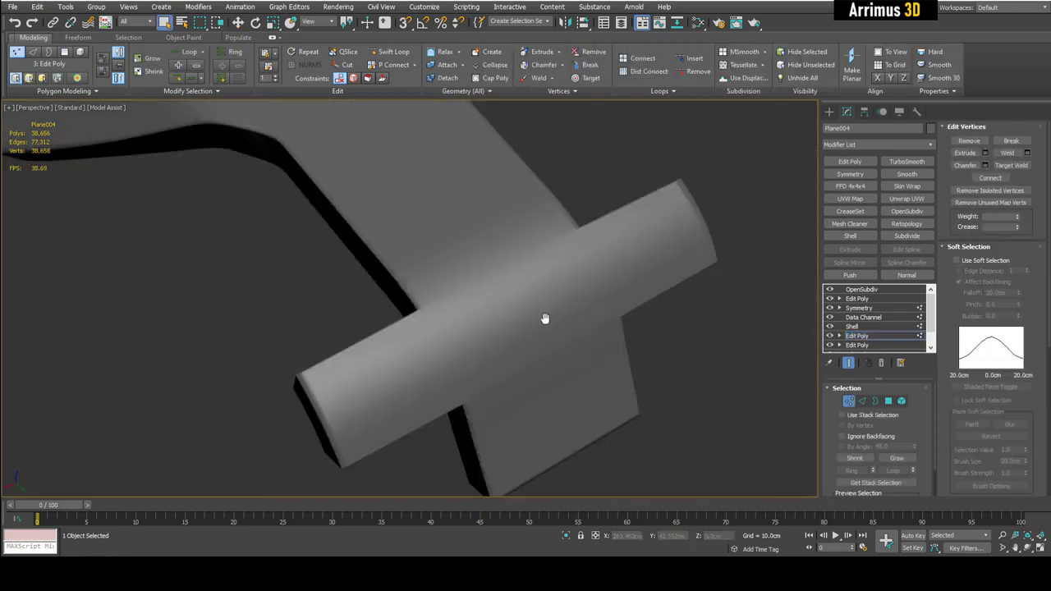
{"action": "middle_click_drag", "start_coordinate": [544, 320], "coordinate": [495, 307], "text": "alt"}
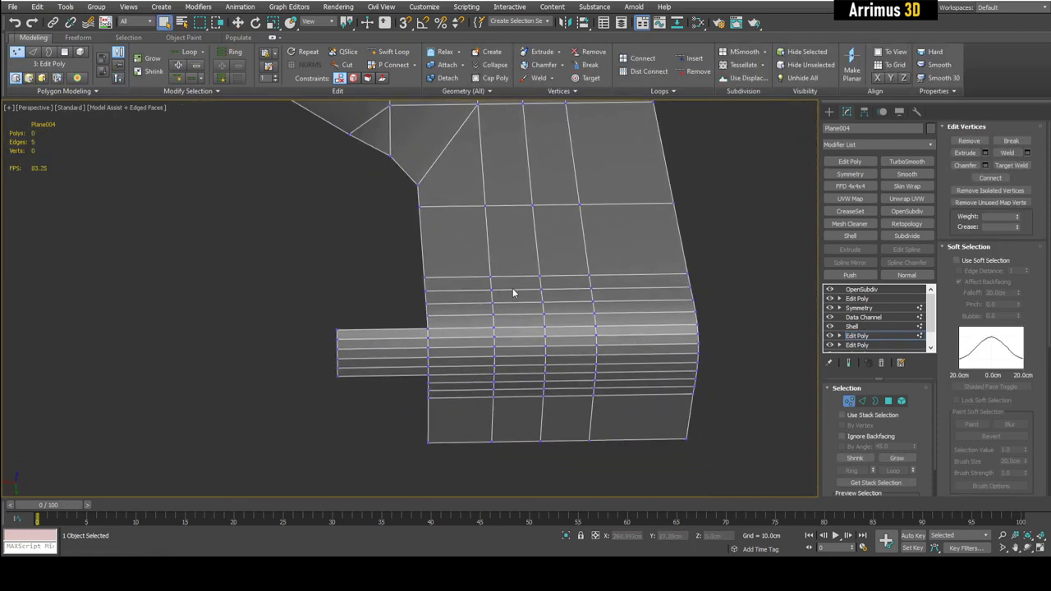
Delete the bend polygons in the second column from the side tab to open a slot.
{"action": "scroll", "coordinate": [513, 293], "scroll_direction": "up", "scroll_amount": 3}
{"action": "key", "text": "4"}
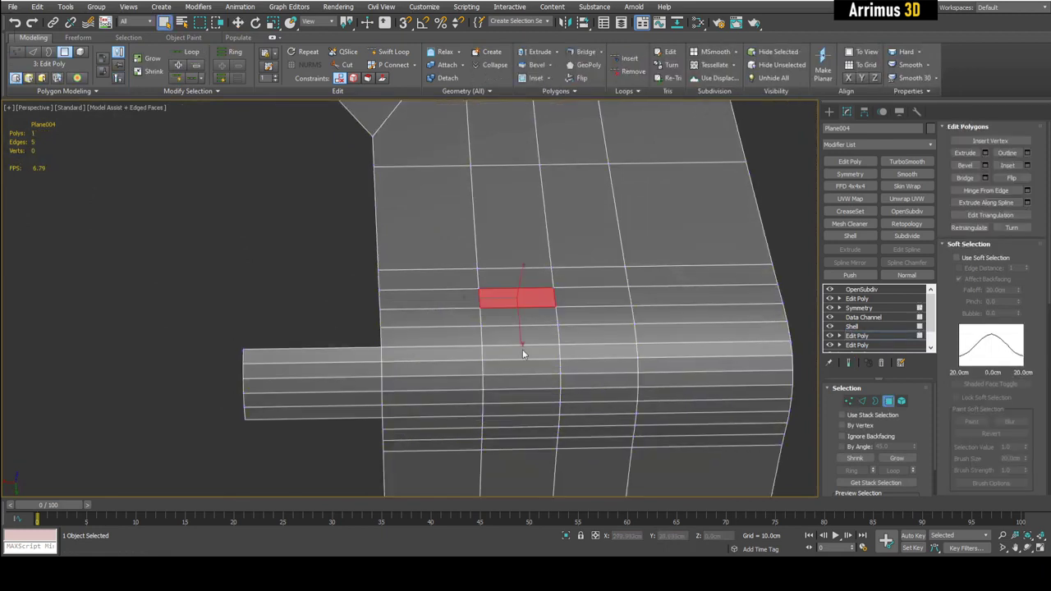
{"action": "left_click_drag", "start_coordinate": [532, 408], "coordinate": [533, 409]}
{"action": "key", "text": "Delete"}
{"action": "middle_click_drag", "start_coordinate": [533, 409], "coordinate": [541, 355], "text": "alt"}
{"action": "key", "text": "F4"}
{"action": "middle_click_drag", "start_coordinate": [530, 315], "coordinate": [457, 324], "text": "alt"}
{"action": "scroll", "coordinate": [457, 325], "scroll_direction": "down", "scroll_amount": 3}
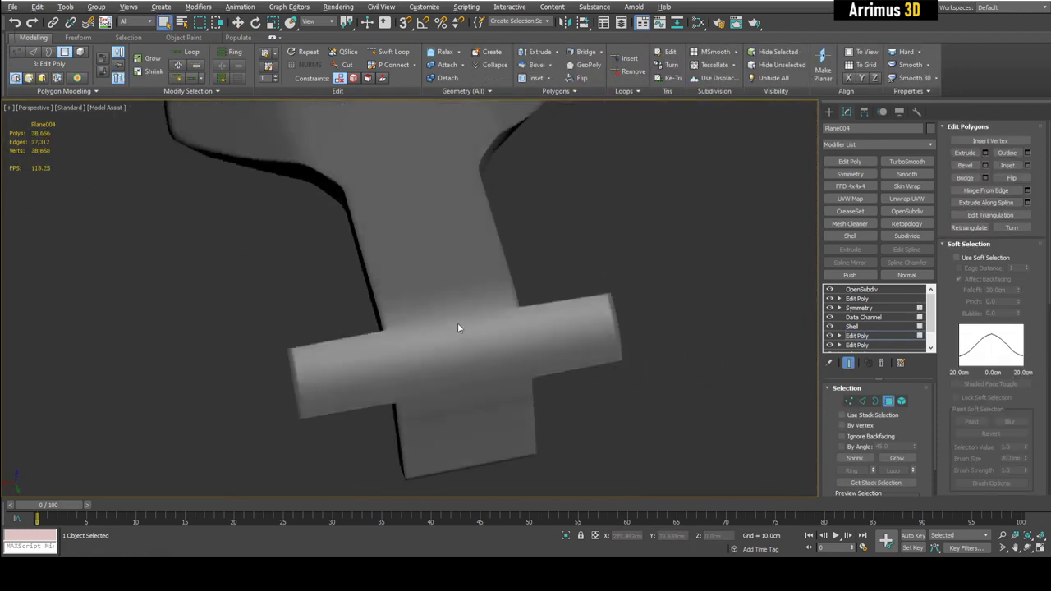
{"action": "key", "text": "F4"}
Move all the panel's vertices outward along X so the slot reaches the visible side of the symmetry.
{"action": "key", "text": "1"}
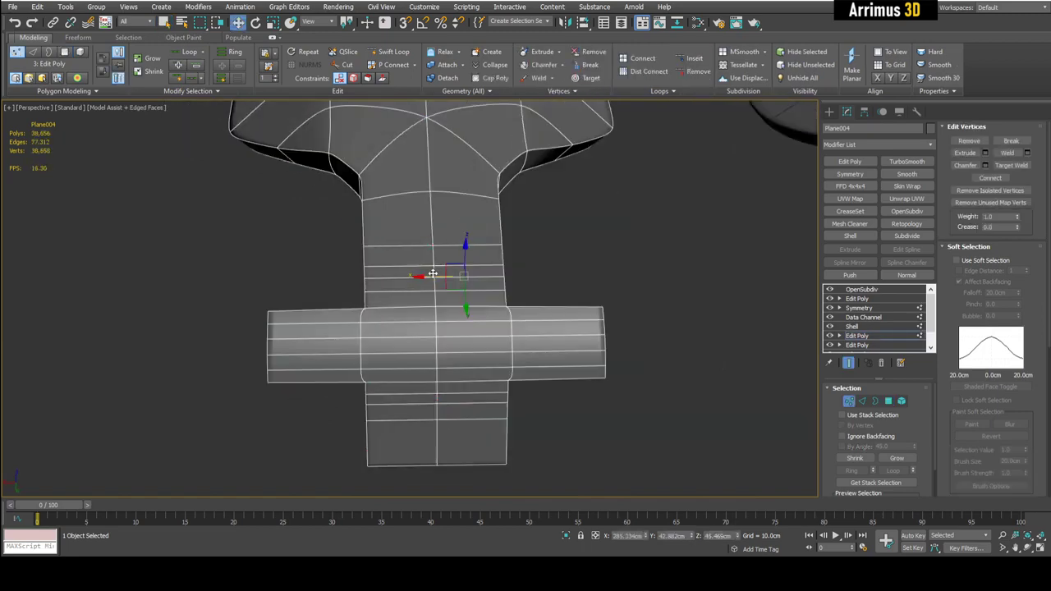
{"action": "left_click_drag", "start_coordinate": [404, 276], "coordinate": [394, 277]}
{"action": "key", "text": "F4"}
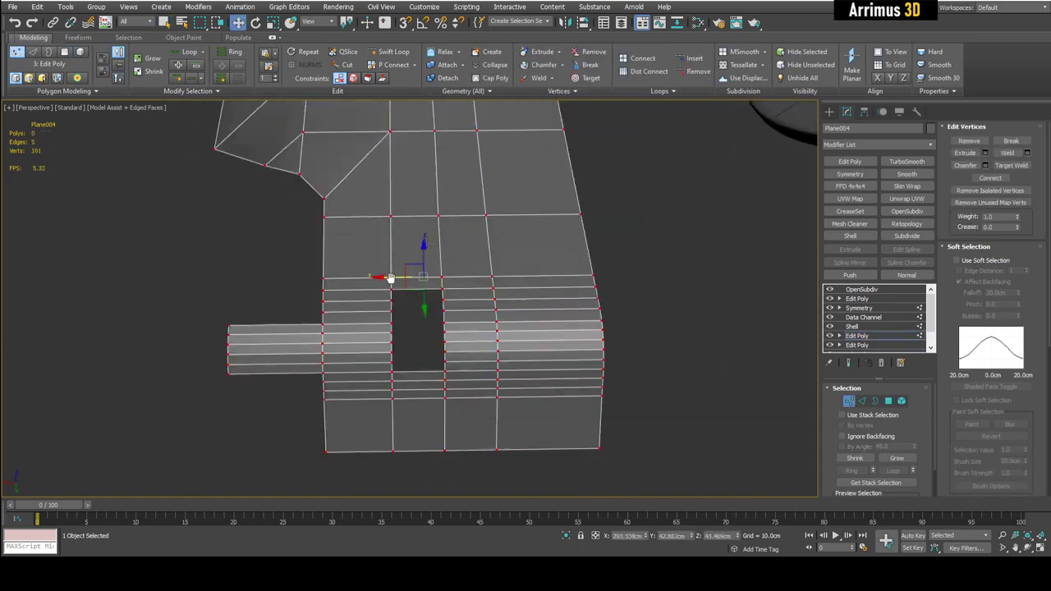
{"action": "middle_click_drag", "start_coordinate": [390, 280], "coordinate": [416, 279], "text": "alt"}
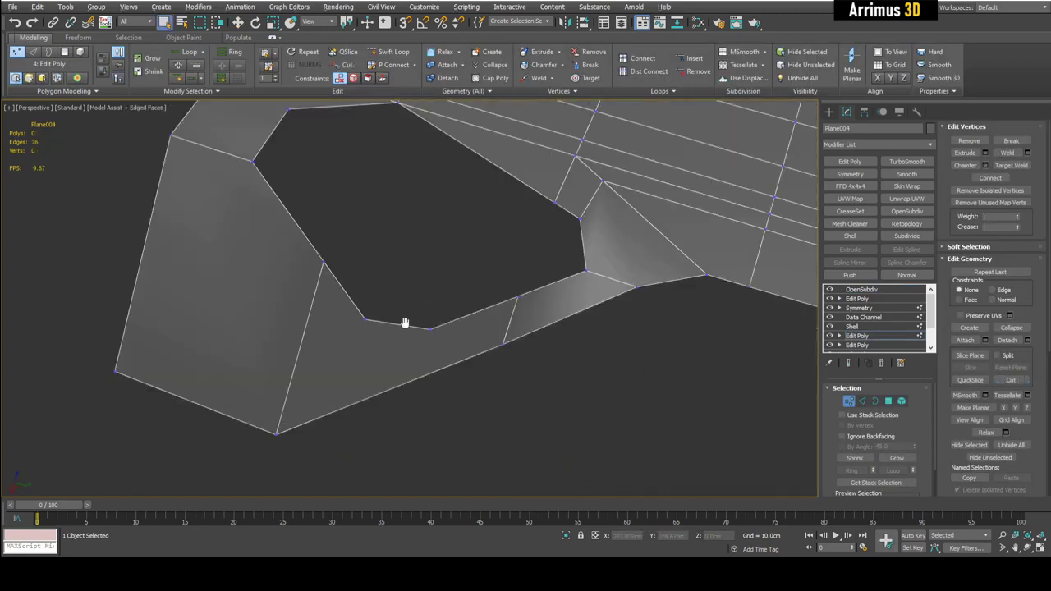
Cut edges from the side opening's lower corners to the outer edge of the surrounding flange.
{"action": "scroll", "coordinate": [403, 321], "scroll_direction": "up", "scroll_amount": 3}
{"action": "left_click", "coordinate": [389, 416]}
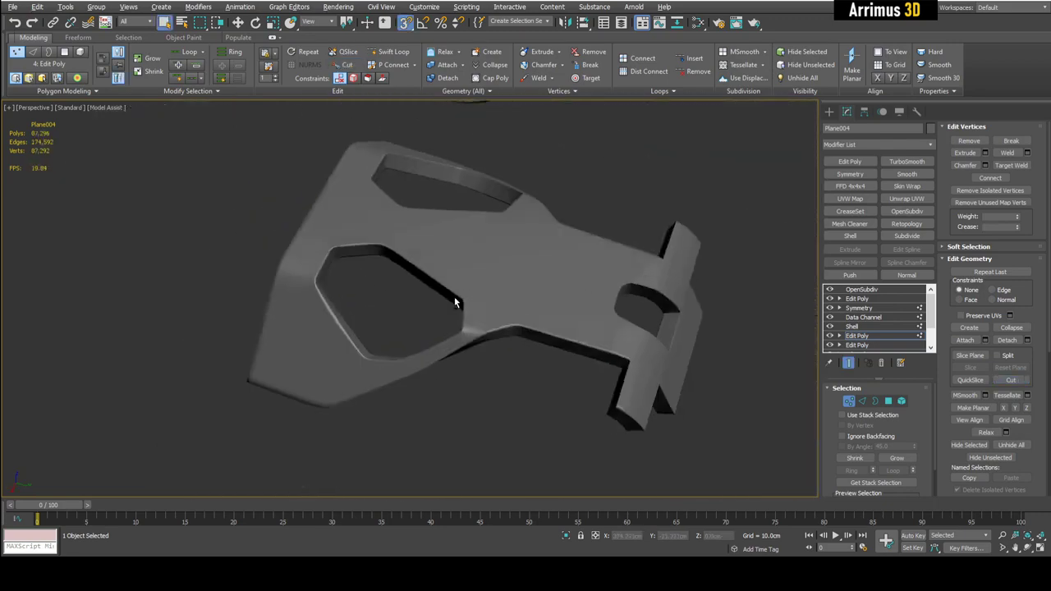
{"action": "middle_click_drag", "start_coordinate": [454, 297], "coordinate": [478, 326], "text": "alt"}
Examine the panel's side openings and bend slot with the end result and edged faces switched on and off.
{"action": "key", "text": "1"}
{"action": "scroll", "coordinate": [503, 326], "scroll_direction": "down", "scroll_amount": 2}
{"action": "scroll", "coordinate": [539, 336], "scroll_direction": "up", "scroll_amount": 4}
{"action": "key", "text": "F4"}
{"action": "key", "text": "ctrl+e"}
{"action": "key", "text": "ctrl+e"}
{"action": "key", "text": "F4"}
{"action": "scroll", "coordinate": [557, 321], "scroll_direction": "down", "scroll_amount": 4}
{"action": "scroll", "coordinate": [443, 333], "scroll_direction": "down", "scroll_amount": 2}
{"action": "scroll", "coordinate": [528, 314], "scroll_direction": "up", "scroll_amount": 2}
{"action": "mouse_move", "coordinate": [471, 220]}
{"action": "middle_mouse_down", "text": "alt"}
{"action": "mouse_move", "coordinate": [428, 274]}
{"action": "mouse_move", "coordinate": [421, 252]}
{"action": "mouse_move", "coordinate": [456, 230]}
{"action": "middle_mouse_up", "text": "alt"}
{"action": "key", "text": "F4"}
{"action": "key", "text": "ctrl+e"}
Cut the outline of a central opening beside the side opening and delete the polygons inside it.
{"action": "scroll", "coordinate": [523, 255], "scroll_direction": "up", "scroll_amount": 3}
{"action": "key", "text": "1"}
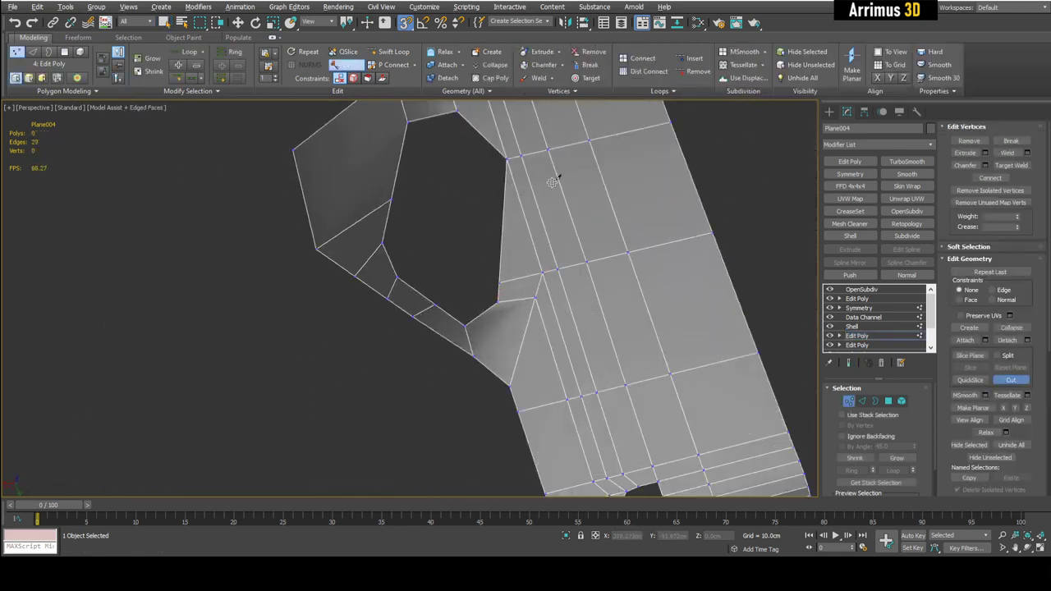
{"action": "middle_click_drag", "start_coordinate": [513, 275], "coordinate": [517, 276]}
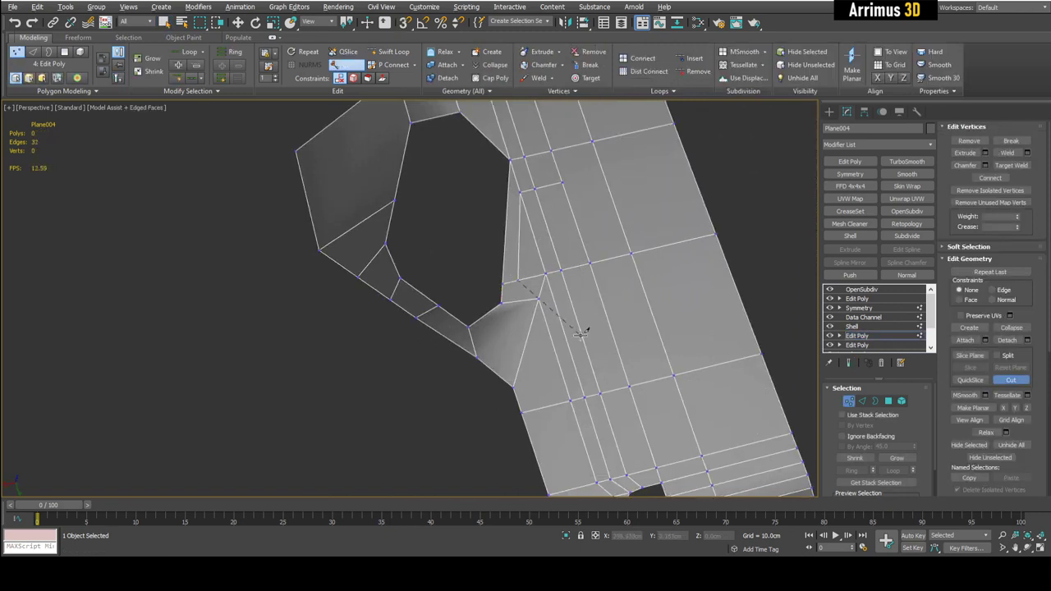
{"action": "left_click_drag", "start_coordinate": [566, 283], "coordinate": [567, 285]}
{"action": "key", "text": "Delete"}
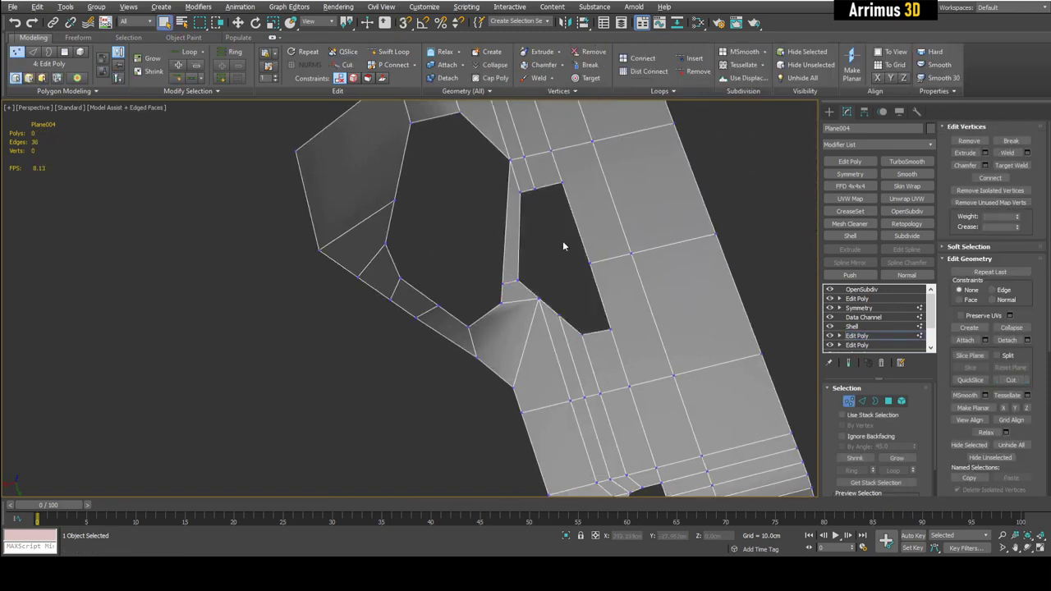
Examine the smoothed panel around the new central opening, comparing it with the base mesh.
{"action": "middle_click_drag", "start_coordinate": [563, 245], "coordinate": [549, 333], "text": "alt"}
{"action": "key", "text": "F4"}
{"action": "key", "text": "ctrl+e"}
{"action": "scroll", "coordinate": [499, 334], "scroll_direction": "down", "scroll_amount": 5}
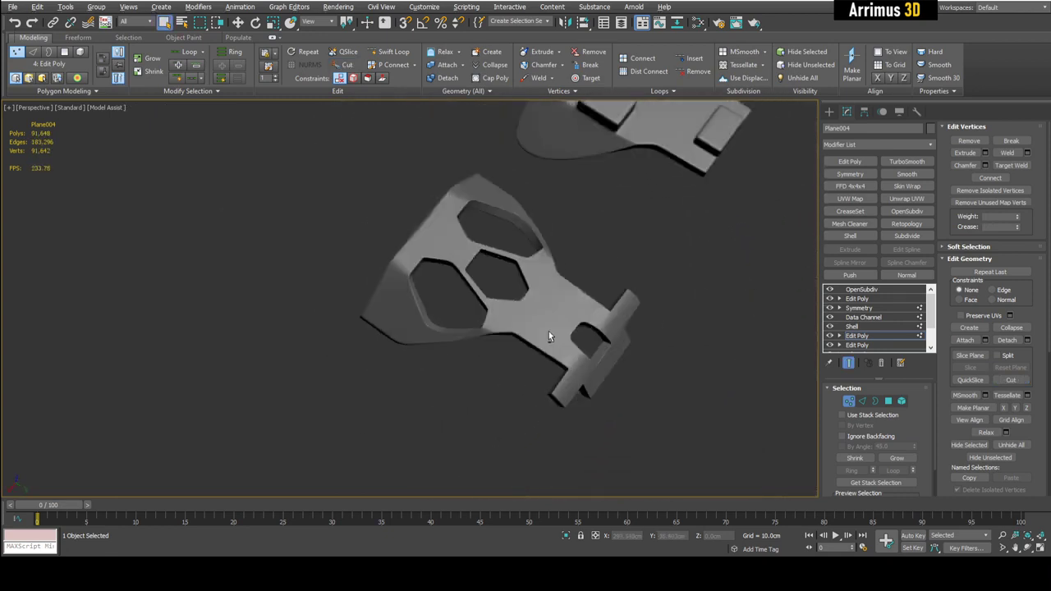
{"action": "scroll", "coordinate": [516, 331], "scroll_direction": "up", "scroll_amount": 5}
{"action": "middle_click_drag", "start_coordinate": [438, 288], "coordinate": [469, 333]}
{"action": "middle_click_drag", "start_coordinate": [469, 333], "coordinate": [503, 299], "text": "alt"}
{"action": "key", "text": "ctrl+e"}
{"action": "key", "text": "F4"}
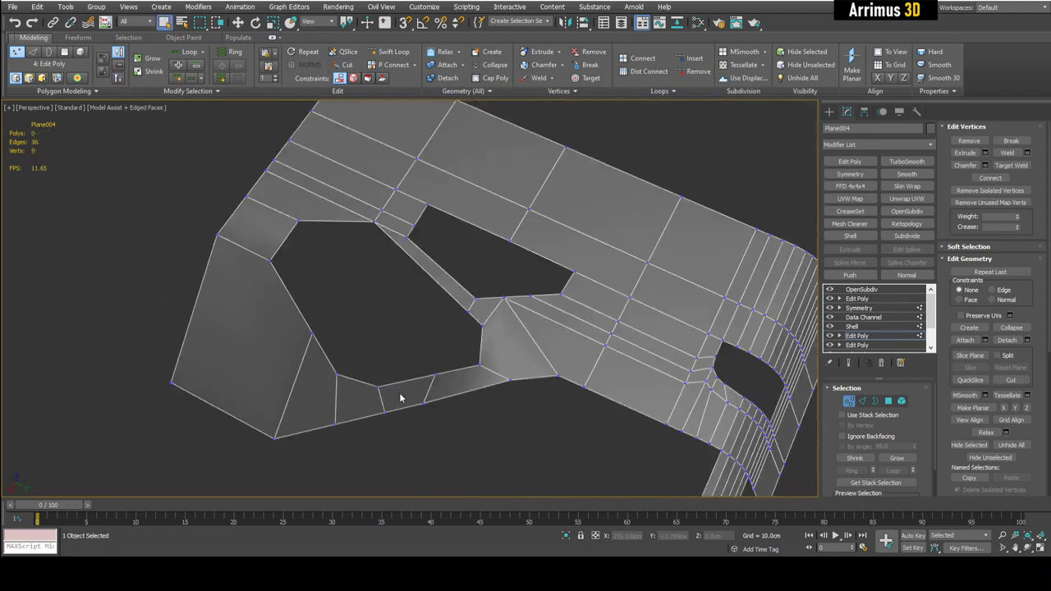
Examine the support edges at the side opening's lower corner and the shading of the smoothed flange there.
{"action": "scroll", "coordinate": [401, 397], "scroll_direction": "up", "scroll_amount": 3}
{"action": "middle_click_drag", "start_coordinate": [401, 397], "coordinate": [467, 339]}
{"action": "key", "text": "2"}
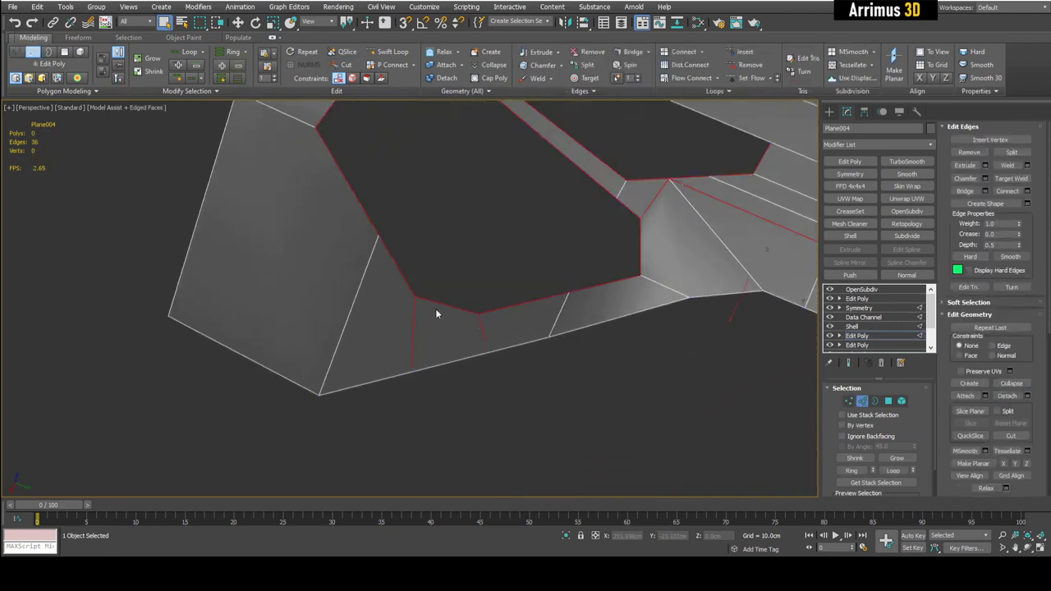
{"action": "middle_click_drag", "start_coordinate": [442, 233], "coordinate": [485, 261]}
{"action": "key", "text": "1"}
{"action": "key", "text": "4"}
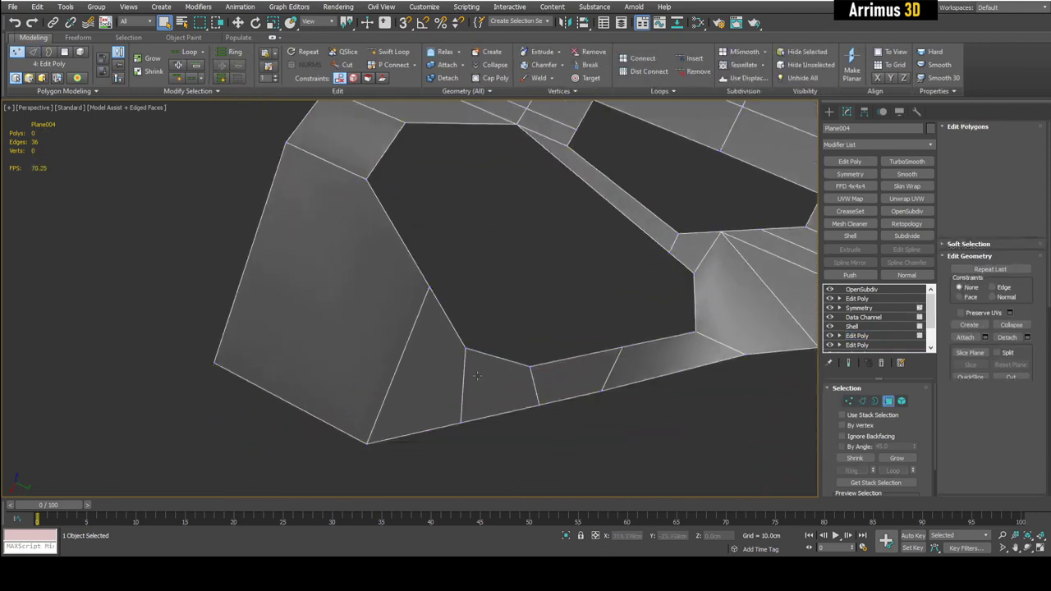
{"action": "left_click_drag", "start_coordinate": [444, 388], "coordinate": [533, 420]}
{"action": "key", "text": "F4"}
{"action": "key", "text": "ctrl+e"}
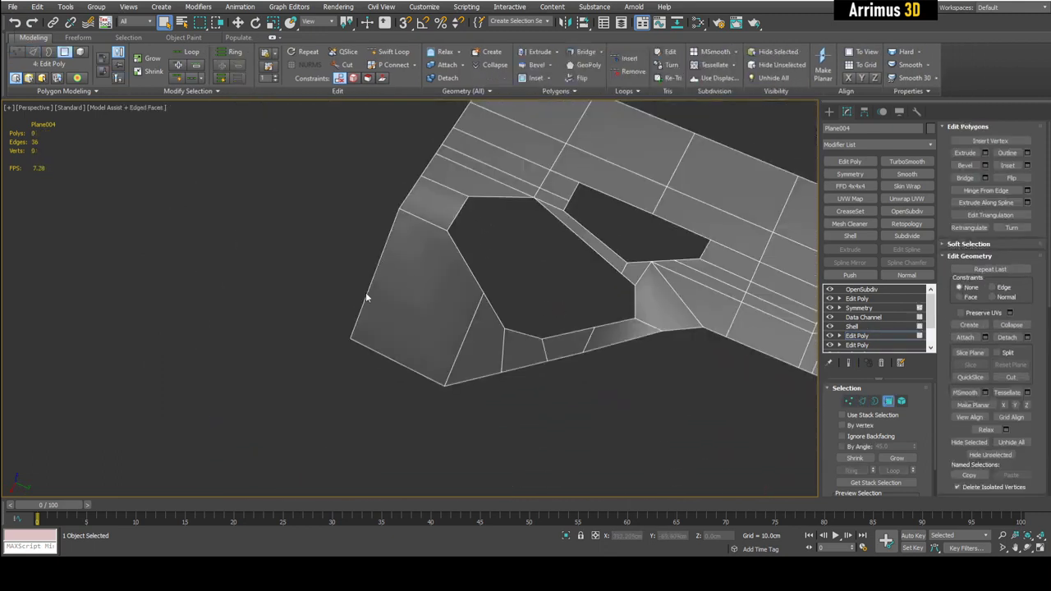
{"action": "left_click", "coordinate": [428, 286]}
{"action": "key", "text": "F4"}
{"action": "key", "text": "ctrl+e"}
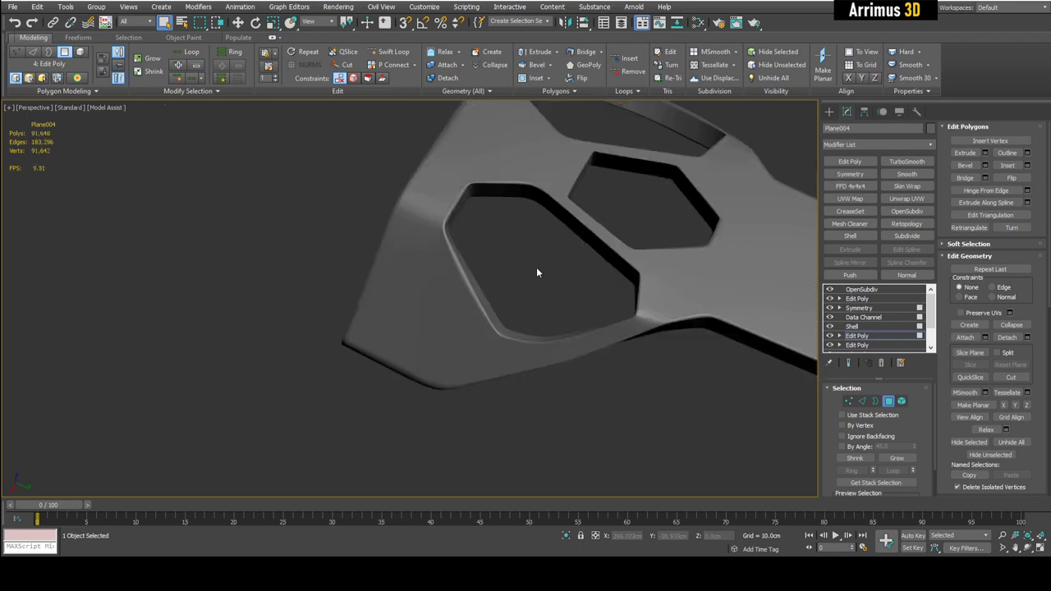
{"action": "middle_click_drag", "start_coordinate": [537, 268], "coordinate": [424, 312], "text": "alt"}
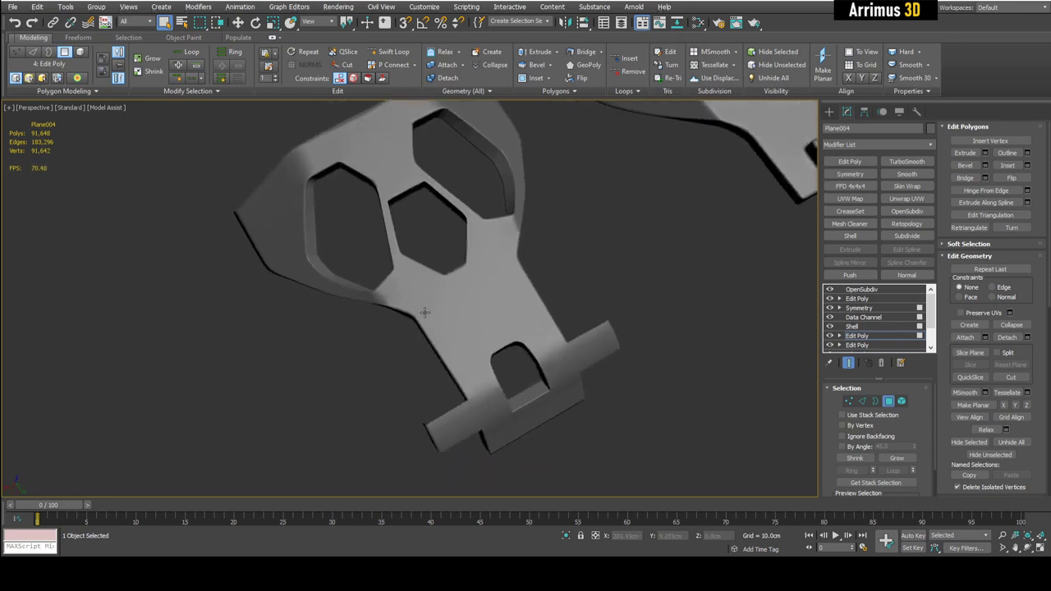
Cut a notch outline along the side edge of the panel's narrow part and delete its outer vertices.
{"action": "key", "text": "1"}
{"action": "key", "text": "alt+c"}
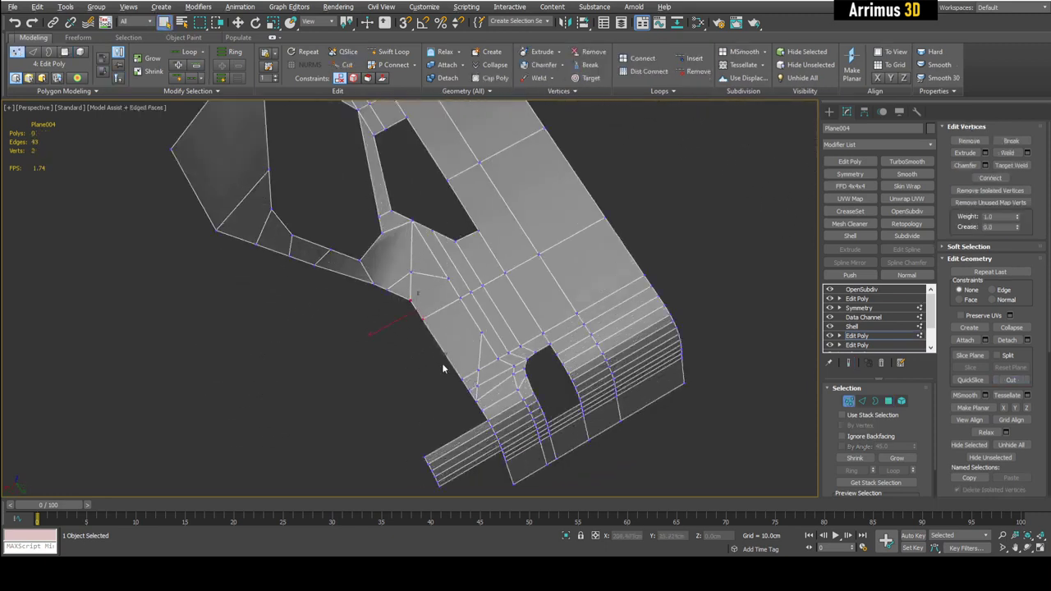
{"action": "key", "text": "Delete"}
{"action": "left_click", "coordinate": [464, 378]}
{"action": "key", "text": "Delete"}
{"action": "key", "text": "F4"}
{"action": "middle_click_drag", "start_coordinate": [499, 353], "coordinate": [411, 378], "text": "alt"}
Cut a block outline between the panel's straight end edge and the central opening.
{"action": "scroll", "coordinate": [470, 268], "scroll_direction": "up", "scroll_amount": 4}
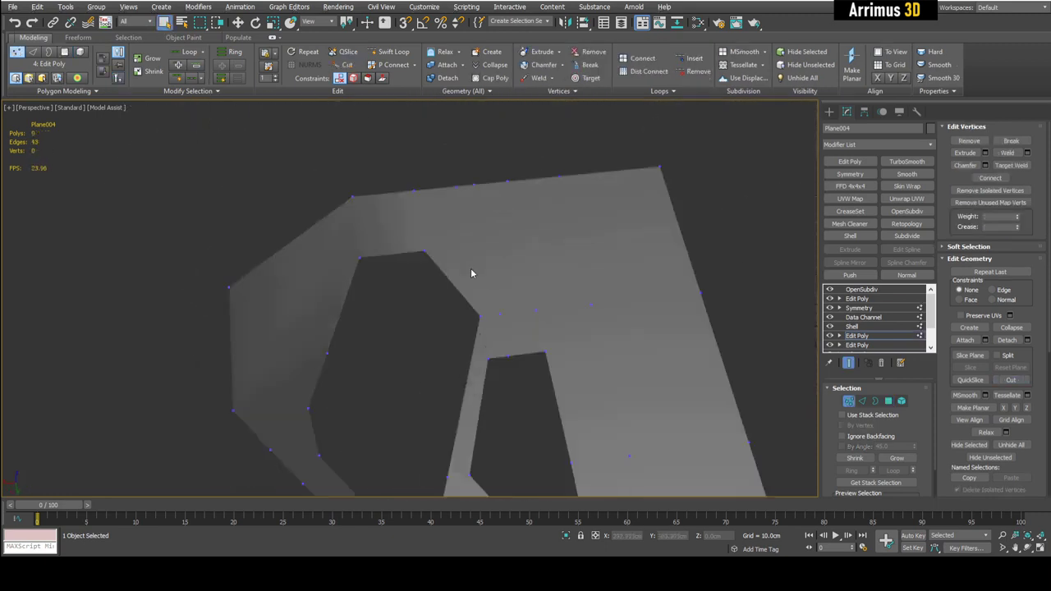
{"action": "scroll", "coordinate": [470, 268], "scroll_direction": "up", "scroll_amount": 2}
{"action": "key", "text": "F4"}
{"action": "key", "text": "alt+c"}
{"action": "left_click", "coordinate": [645, 276]}
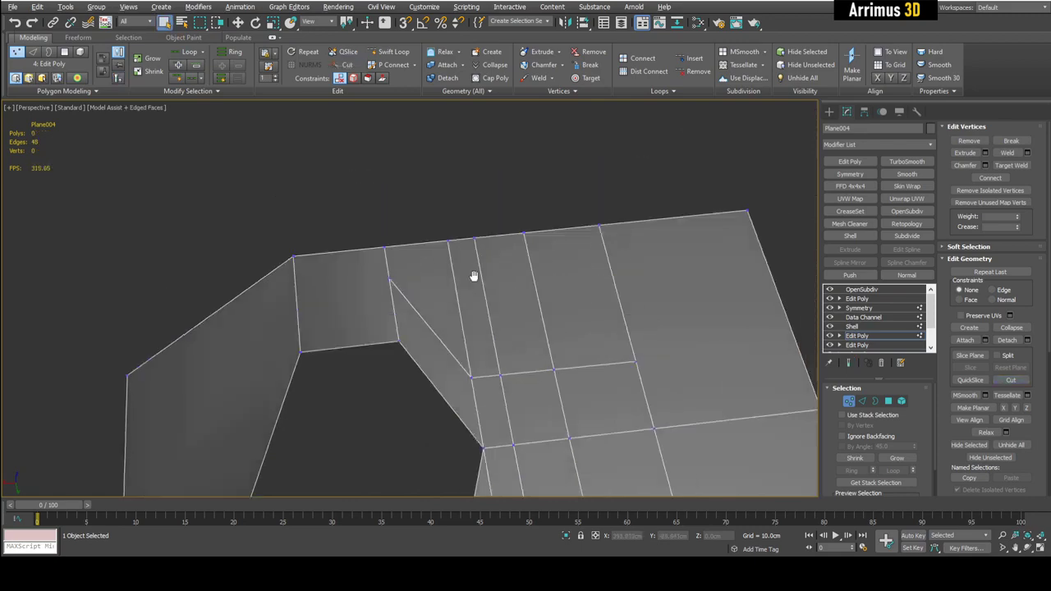
Extrude the polygons at the panel's straight end edge upward and scale them into a tapered raised block.
{"action": "key", "text": "4"}
{"action": "left_click_drag", "start_coordinate": [474, 276], "coordinate": [591, 329]}
{"action": "key", "text": "w"}
{"action": "key", "text": "r"}
{"action": "left_click_drag", "start_coordinate": [499, 427], "coordinate": [495, 329], "text": "shift"}
{"action": "key", "text": "w"}
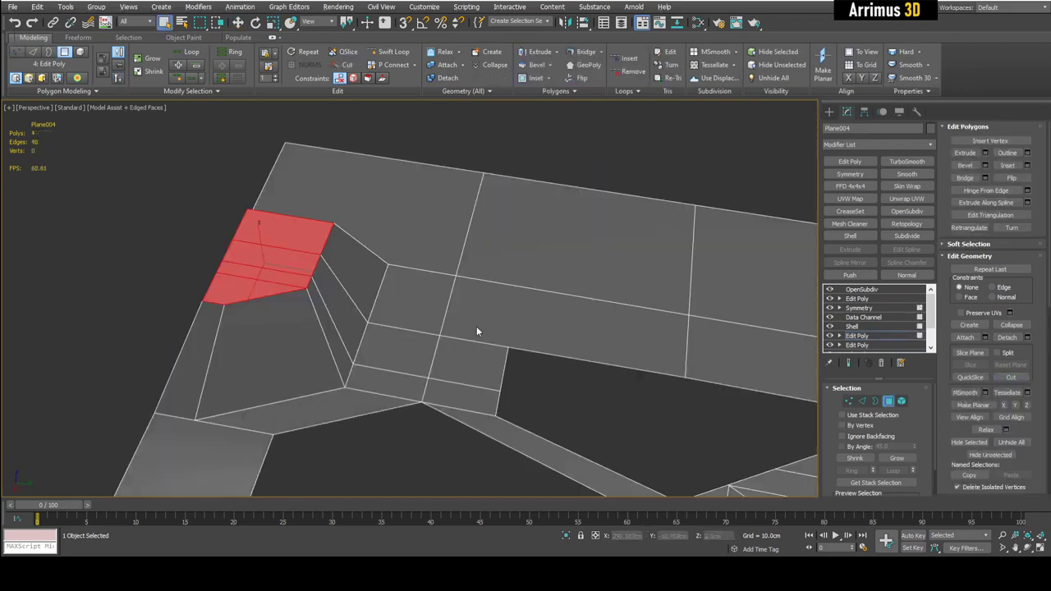
{"action": "left_click_drag", "start_coordinate": [386, 353], "coordinate": [474, 412]}
{"action": "middle_click_drag", "start_coordinate": [474, 412], "coordinate": [698, 395], "text": "alt"}
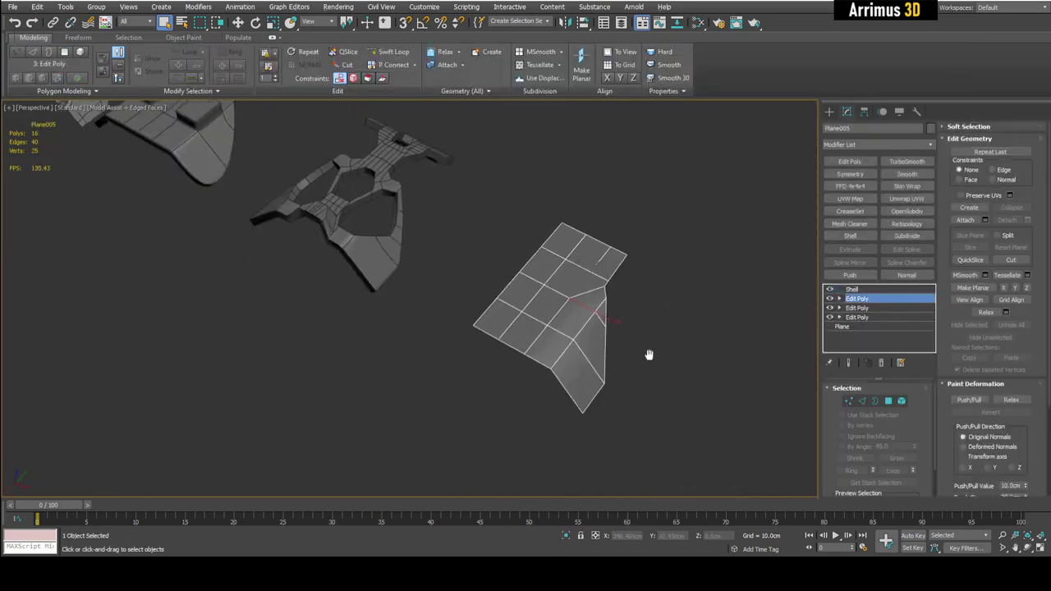
Clear all smoothing groups from every polygon of the plain panel Plane005 in the Edit Poly below its Shell.
{"action": "middle_click_drag", "start_coordinate": [643, 352], "coordinate": [666, 366]}
{"action": "scroll", "coordinate": [662, 423], "scroll_direction": "down", "scroll_amount": 3}
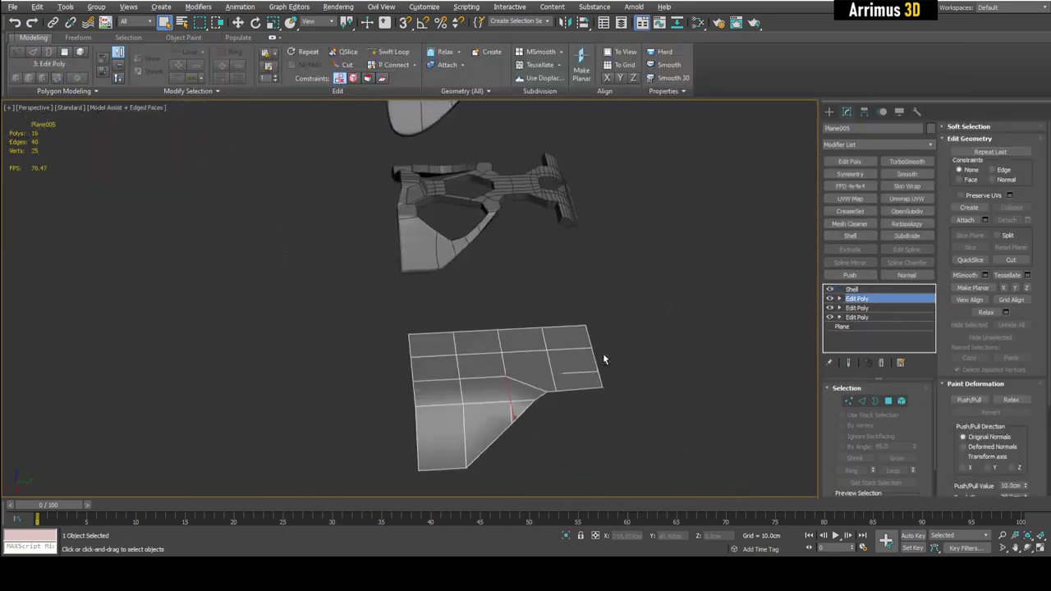
{"action": "middle_click_drag", "start_coordinate": [605, 359], "coordinate": [619, 290], "text": "alt"}
{"action": "scroll", "coordinate": [618, 291], "scroll_direction": "up", "scroll_amount": 3}
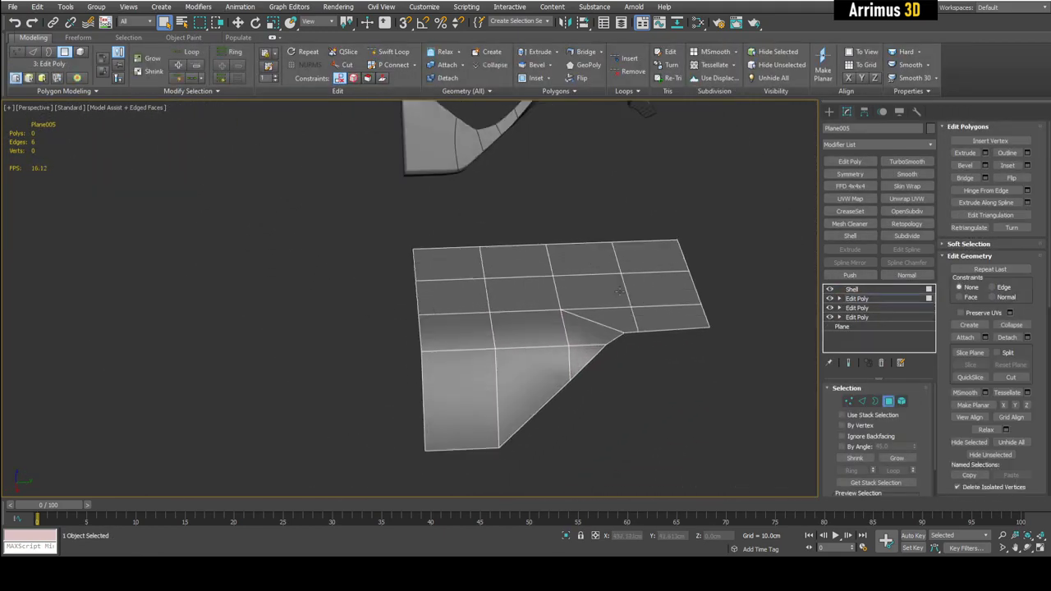
{"action": "key", "text": "ctrl+a"}
{"action": "scroll", "coordinate": [1017, 256], "scroll_direction": "down", "scroll_amount": 5}
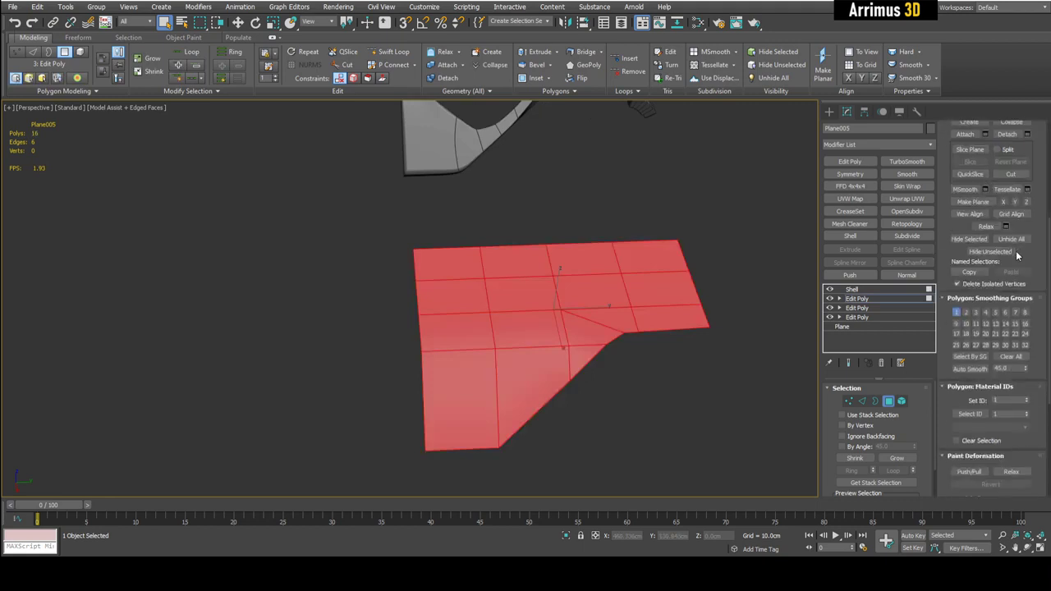
{"action": "left_click", "coordinate": [1010, 357]}
{"action": "left_click", "coordinate": [687, 327]}
Select the three downturned flange polygons and assign them smoothing group 2.
{"action": "middle_click_drag", "start_coordinate": [687, 326], "coordinate": [720, 300], "text": "alt"}
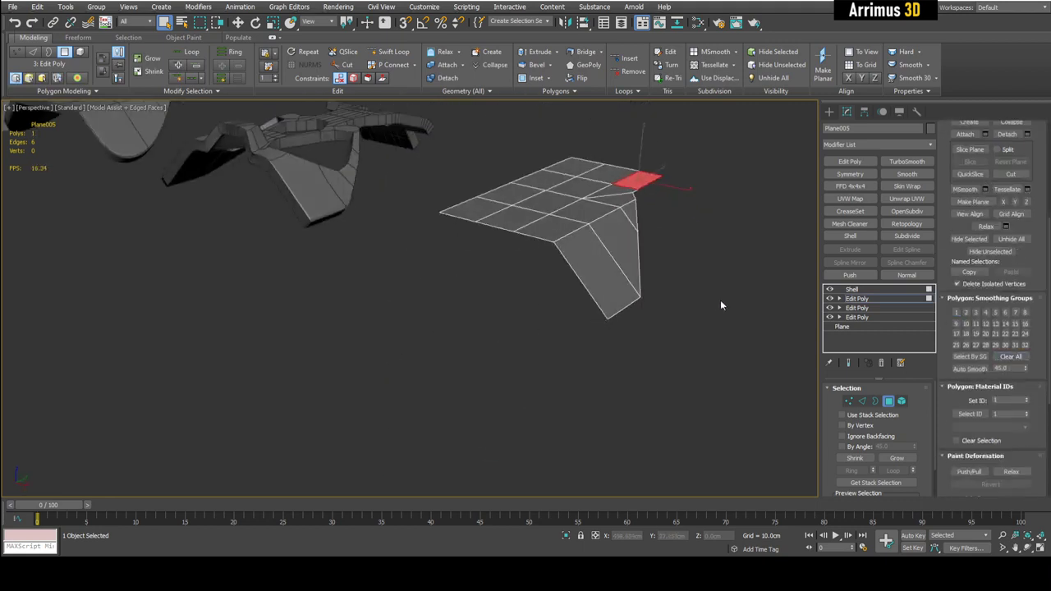
{"action": "left_click", "coordinate": [720, 300]}
{"action": "scroll", "coordinate": [612, 217], "scroll_direction": "up", "scroll_amount": 3}
{"action": "left_click_drag", "start_coordinate": [604, 236], "coordinate": [714, 318]}
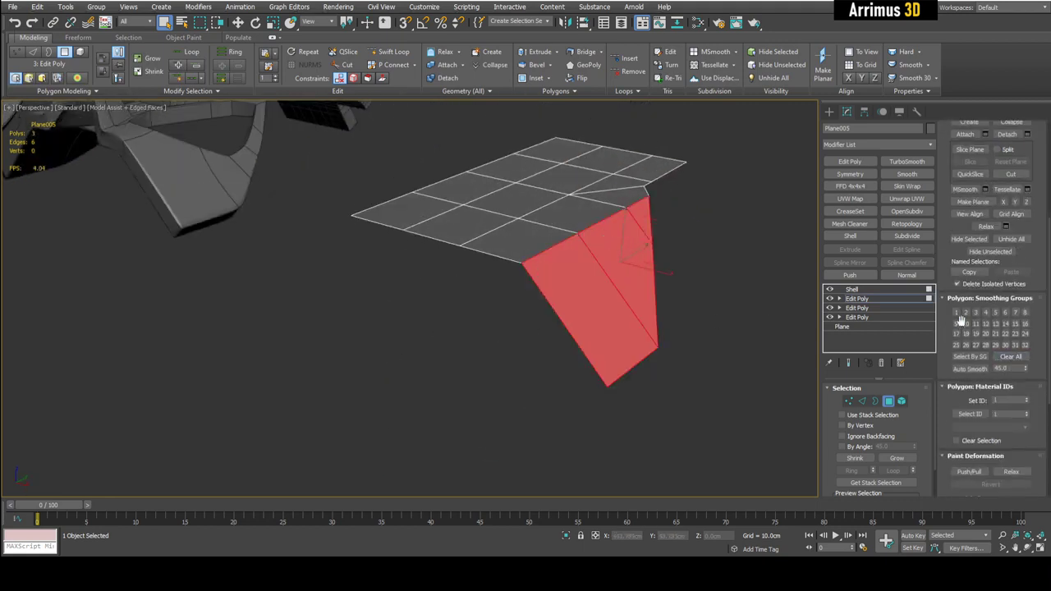
{"action": "middle_click_drag", "start_coordinate": [534, 228], "coordinate": [575, 194], "text": "alt"}
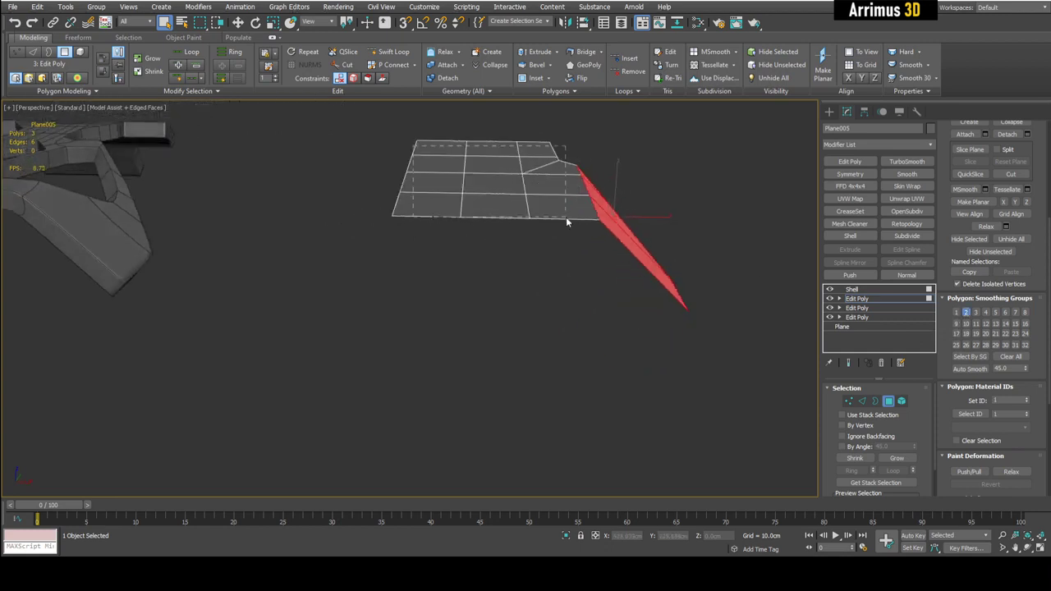
Invert the polygon selection on Plane005, add an Edit Poly above the Shell, and mirror the panel across X with Symmetry.
{"action": "key", "text": "ctrl+i"}
{"action": "left_click", "coordinate": [851, 289]}
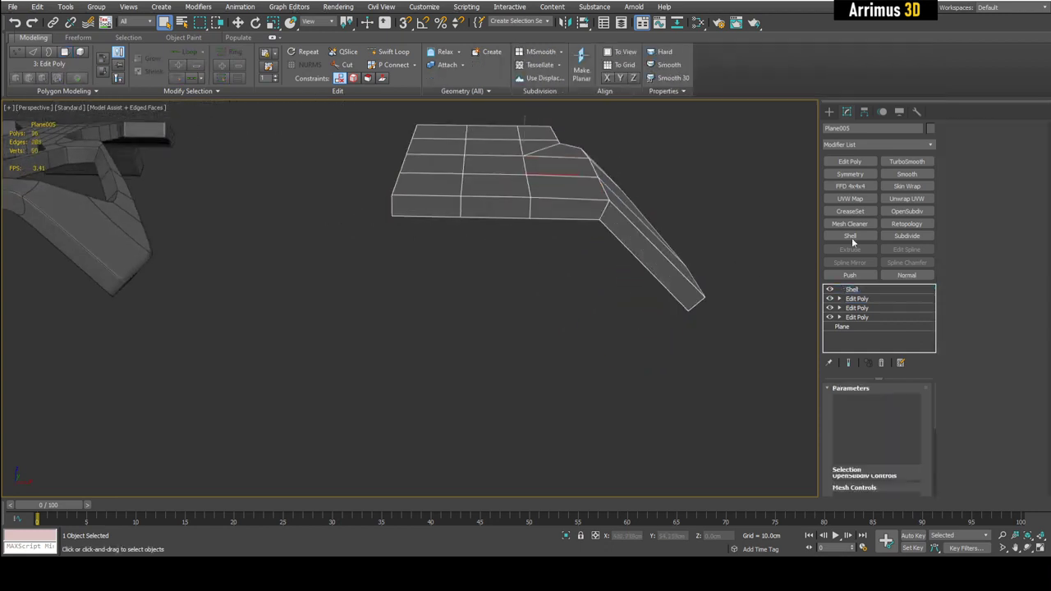
{"action": "left_click", "coordinate": [850, 161]}
{"action": "left_click", "coordinate": [850, 174]}
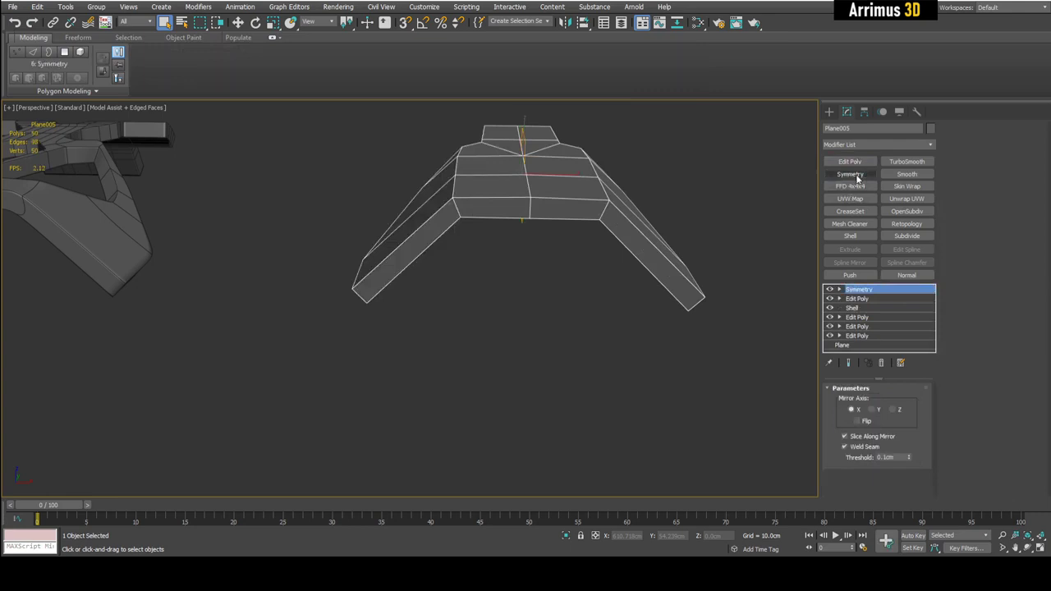
Add a TurboSmooth above the Symmetry and set it to separate the surface by smoothing groups.
{"action": "left_click", "coordinate": [906, 162]}
{"action": "scroll", "coordinate": [931, 411], "scroll_direction": "down", "scroll_amount": 3}
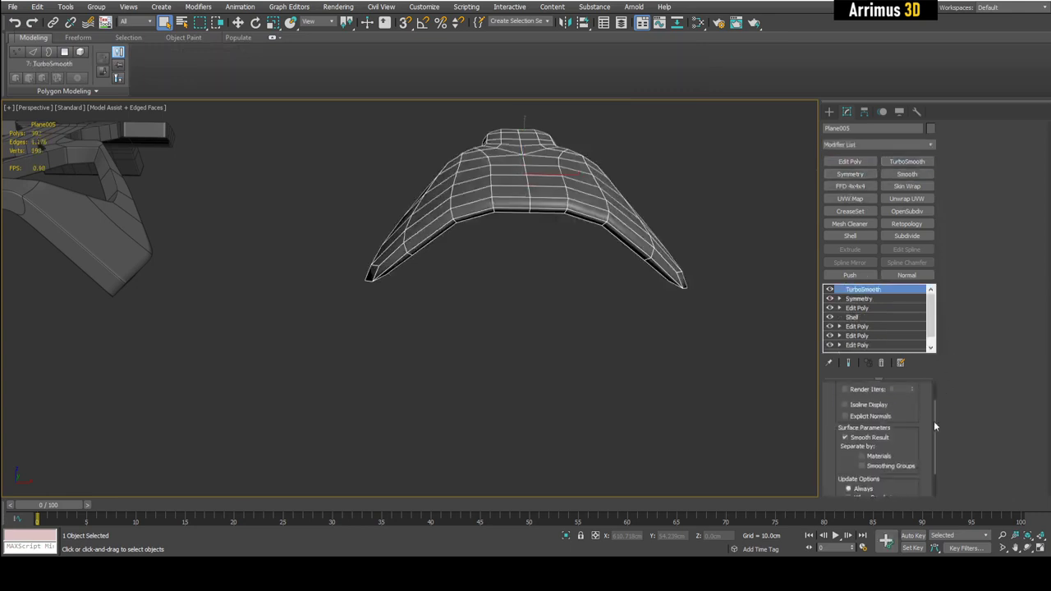
{"action": "middle_click_drag", "start_coordinate": [759, 386], "coordinate": [659, 328], "text": "alt"}
{"action": "scroll", "coordinate": [676, 358], "scroll_direction": "up", "scroll_amount": 4}
{"action": "left_click", "coordinate": [861, 449]}
{"action": "scroll", "coordinate": [659, 328], "scroll_direction": "down", "scroll_amount": 5}
{"action": "middle_click_drag", "start_coordinate": [606, 231], "coordinate": [607, 272], "text": "alt"}
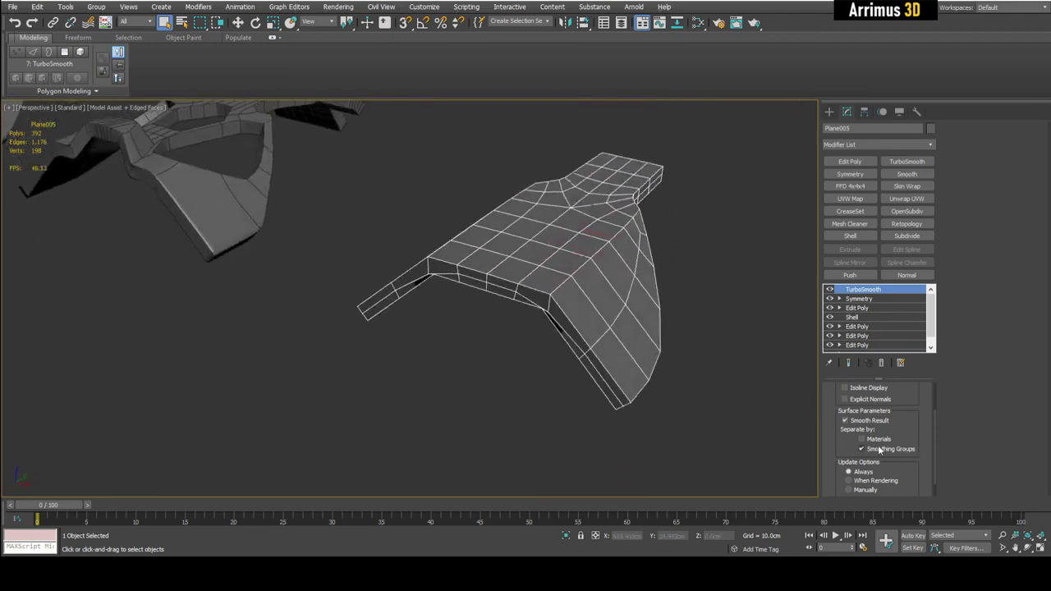
{"action": "left_click", "coordinate": [880, 451]}
{"action": "left_click", "coordinate": [879, 452]}
{"action": "left_click", "coordinate": [880, 451]}
{"action": "left_click", "coordinate": [880, 451]}
Set the TurboSmooth to 2 iterations and add a second TurboSmooth on top of the stack.
{"action": "left_click_drag", "start_coordinate": [935, 440], "coordinate": [938, 401]}
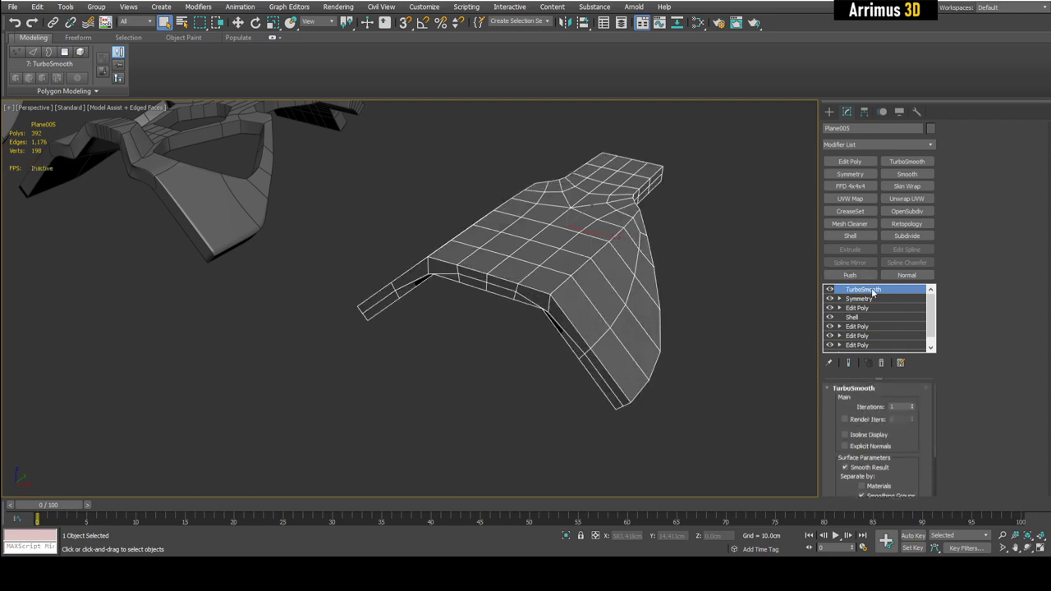
{"action": "left_click", "coordinate": [914, 405]}
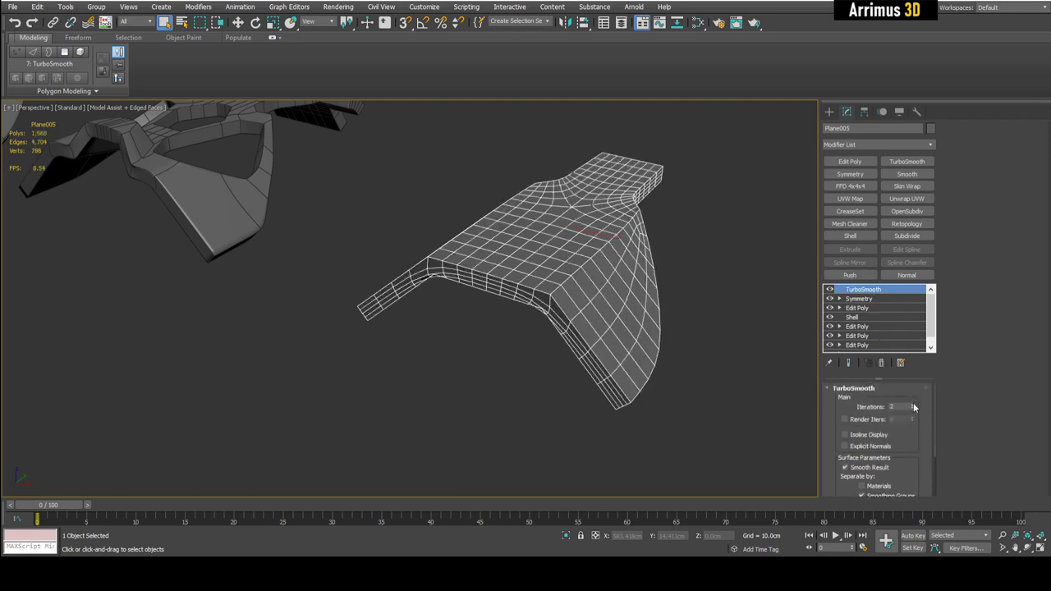
{"action": "left_click", "coordinate": [907, 162]}
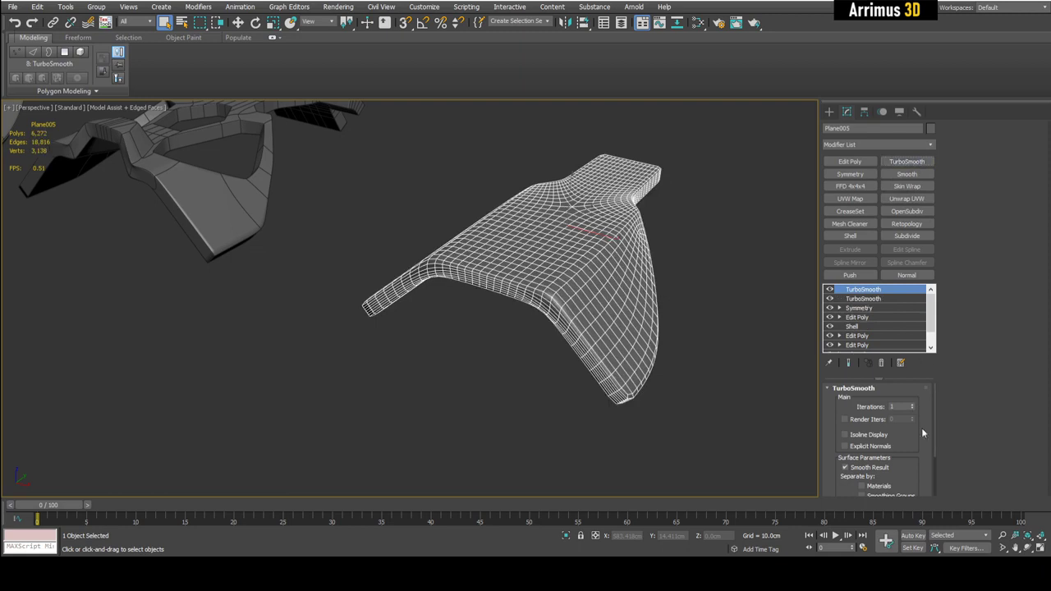
{"action": "left_click_drag", "start_coordinate": [921, 435], "coordinate": [904, 458]}
{"action": "key", "text": "F4"}
{"action": "mouse_move", "coordinate": [628, 343]}
{"action": "middle_mouse_down"}
{"action": "mouse_move", "coordinate": [613, 356]}
{"action": "mouse_move", "coordinate": [624, 351]}
{"action": "mouse_move", "coordinate": [453, 357]}
{"action": "mouse_move", "coordinate": [542, 316]}
{"action": "mouse_move", "coordinate": [669, 318]}
{"action": "mouse_move", "coordinate": [629, 373]}
{"action": "mouse_move", "coordinate": [600, 369]}
{"action": "mouse_move", "coordinate": [611, 350]}
{"action": "middle_mouse_up"}
{"action": "scroll", "coordinate": [453, 355], "scroll_direction": "down", "scroll_amount": 3}
{"action": "scroll", "coordinate": [588, 317], "scroll_direction": "up", "scroll_amount": 5}
{"action": "key", "text": "F4"}
Examine the flat and flange polygon areas in the Edit Poly below the Shell.
{"action": "left_click", "coordinate": [864, 335]}
{"action": "key", "text": "1"}
{"action": "key", "text": "4"}
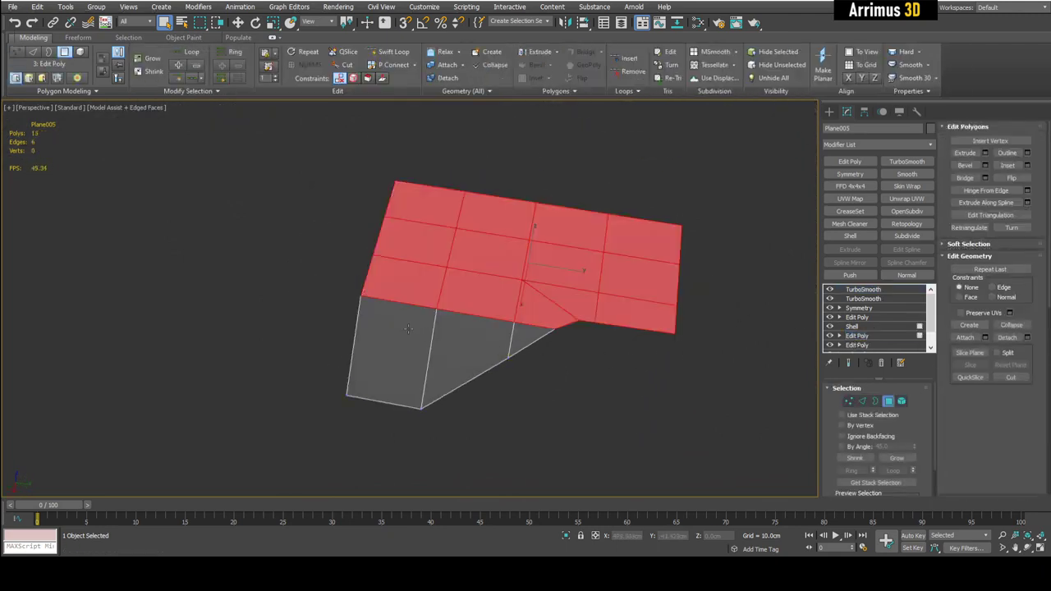
{"action": "left_click_drag", "start_coordinate": [394, 328], "coordinate": [541, 401]}
{"action": "middle_click_drag", "start_coordinate": [542, 400], "coordinate": [579, 379], "text": "alt"}
{"action": "key", "text": "4"}
{"action": "left_click", "coordinate": [875, 336]}
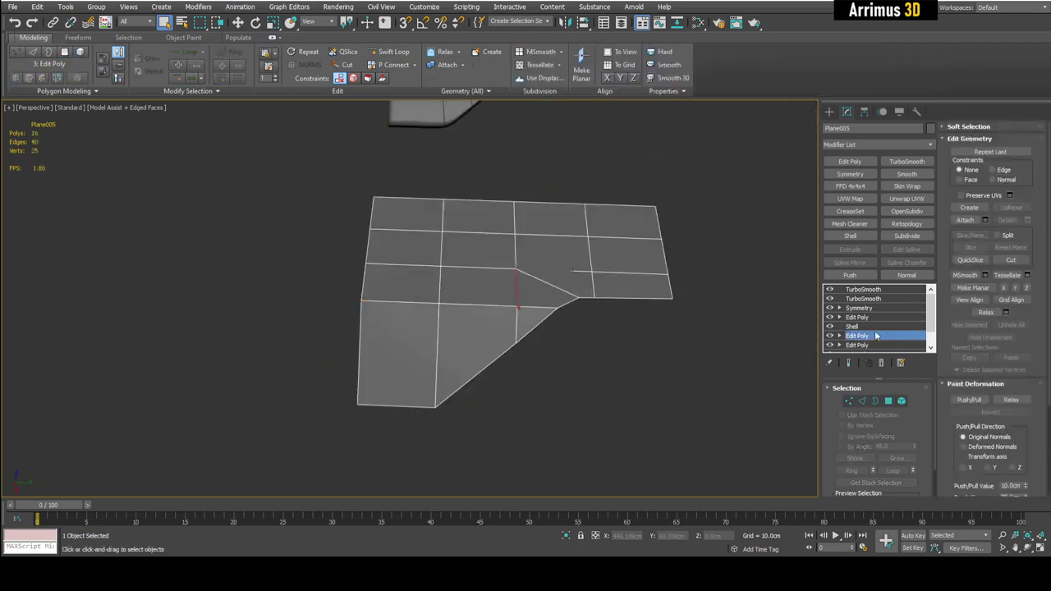
Insert a Smooth modifier above the Edit Poly that follows the Shell and enable Auto Smooth.
{"action": "left_click", "coordinate": [870, 317]}
{"action": "left_click", "coordinate": [907, 175]}
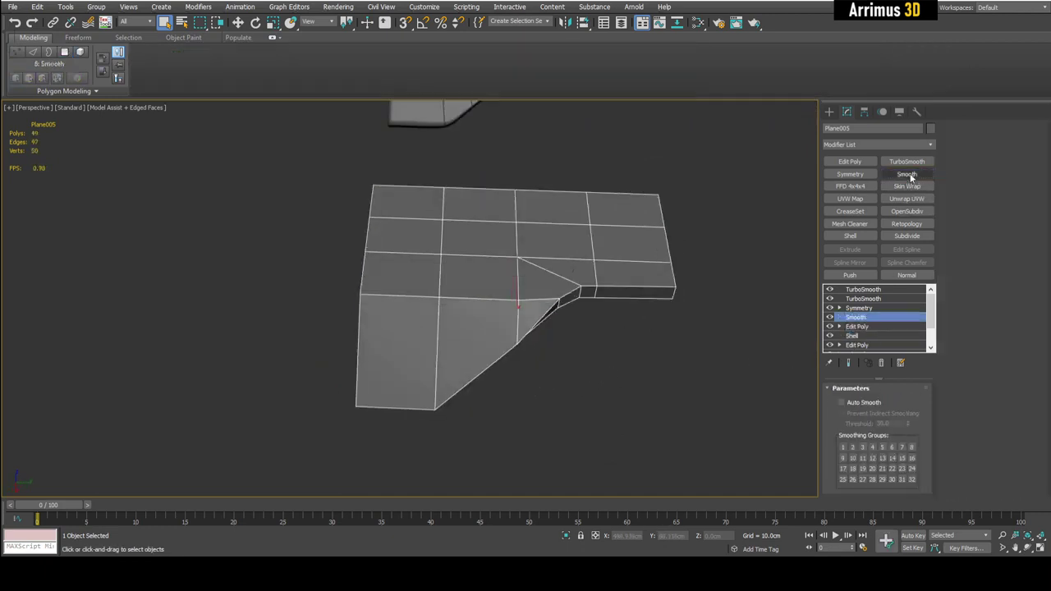
{"action": "left_click", "coordinate": [864, 403]}
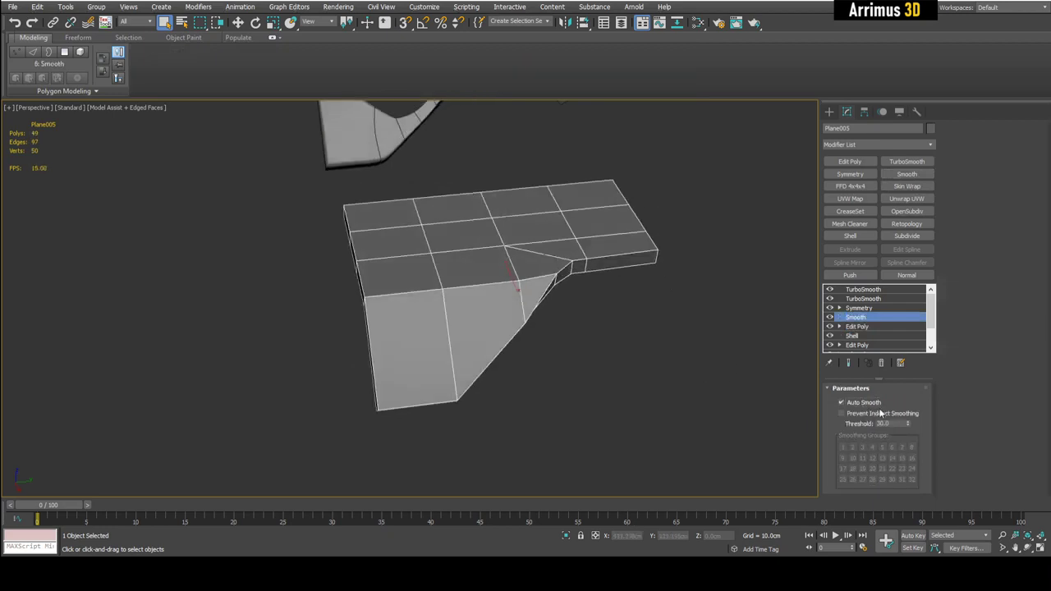
{"action": "middle_click_drag", "start_coordinate": [631, 329], "coordinate": [564, 338], "text": "alt"}
{"action": "scroll", "coordinate": [671, 328], "scroll_direction": "up", "scroll_amount": 3}
{"action": "middle_click_drag", "start_coordinate": [553, 268], "coordinate": [618, 321]}
{"action": "key", "text": "F4"}
{"action": "scroll", "coordinate": [600, 321], "scroll_direction": "down", "scroll_amount": 3}
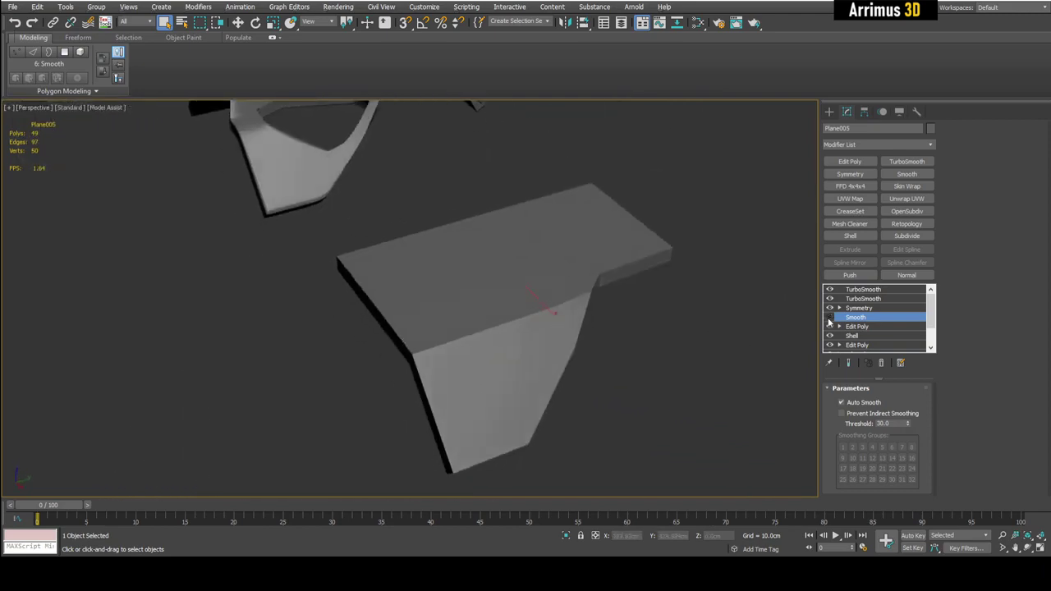
Try Auto Smooth thresholds between 37.6 and 14.8 while comparing the shading on the notch's side faces.
{"action": "middle_click_drag", "start_coordinate": [669, 374], "coordinate": [549, 335], "text": "alt"}
{"action": "scroll", "coordinate": [557, 353], "scroll_direction": "up", "scroll_amount": 5}
{"action": "middle_click_drag", "start_coordinate": [538, 238], "coordinate": [542, 255], "text": "alt"}
{"action": "middle_click_drag", "start_coordinate": [678, 332], "coordinate": [680, 341], "text": "alt"}
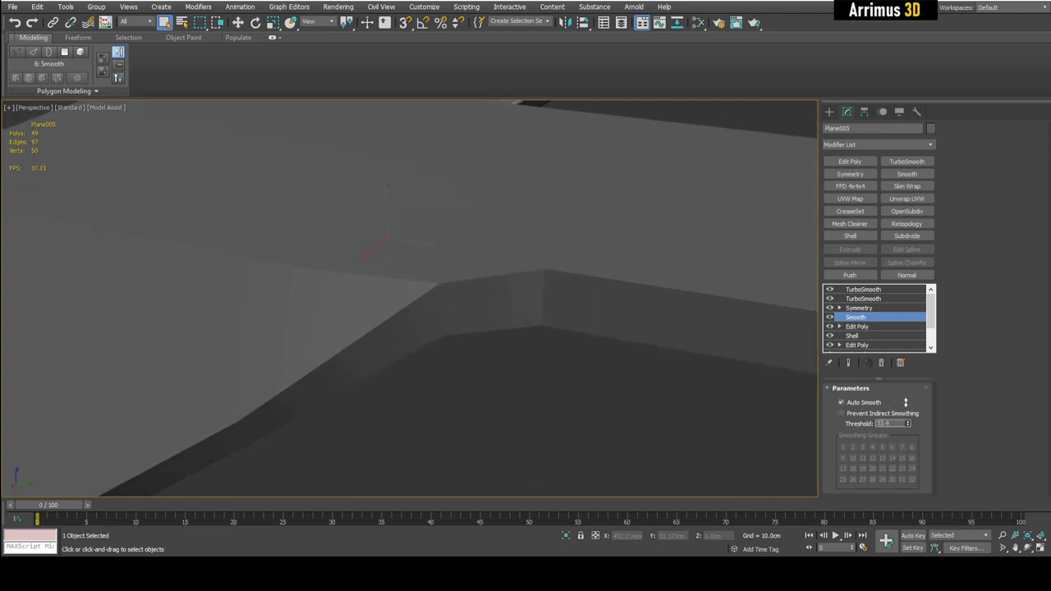
{"action": "scroll", "coordinate": [540, 295], "scroll_direction": "down", "scroll_amount": 5}
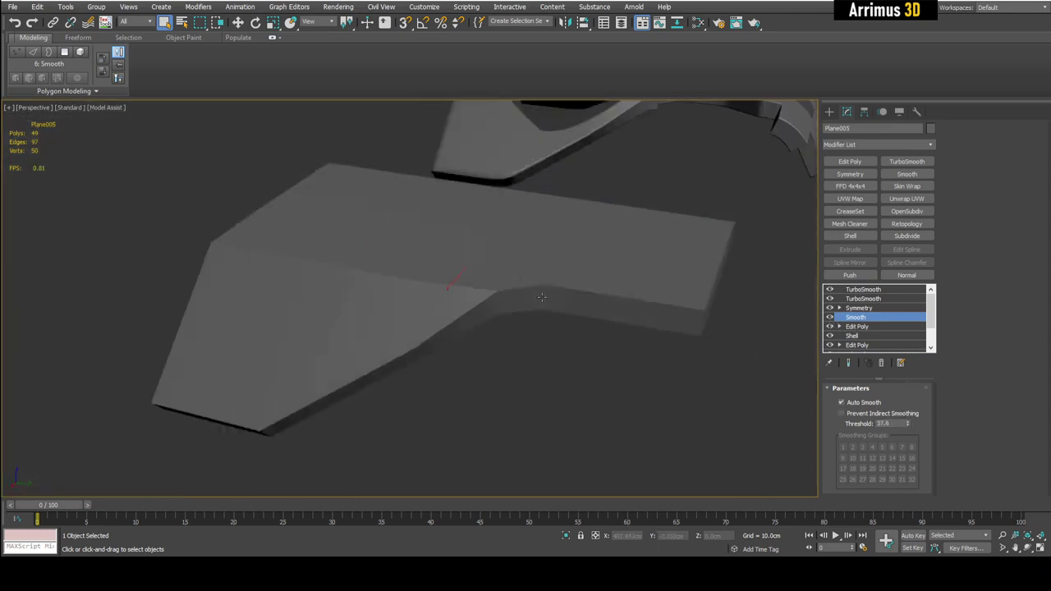
{"action": "mouse_move", "coordinate": [549, 322]}
{"action": "middle_mouse_down", "text": "alt"}
{"action": "mouse_move", "coordinate": [563, 326]}
{"action": "mouse_move", "coordinate": [558, 305]}
{"action": "middle_mouse_up", "text": "alt"}
{"action": "scroll", "coordinate": [564, 321], "scroll_direction": "up", "scroll_amount": 4}
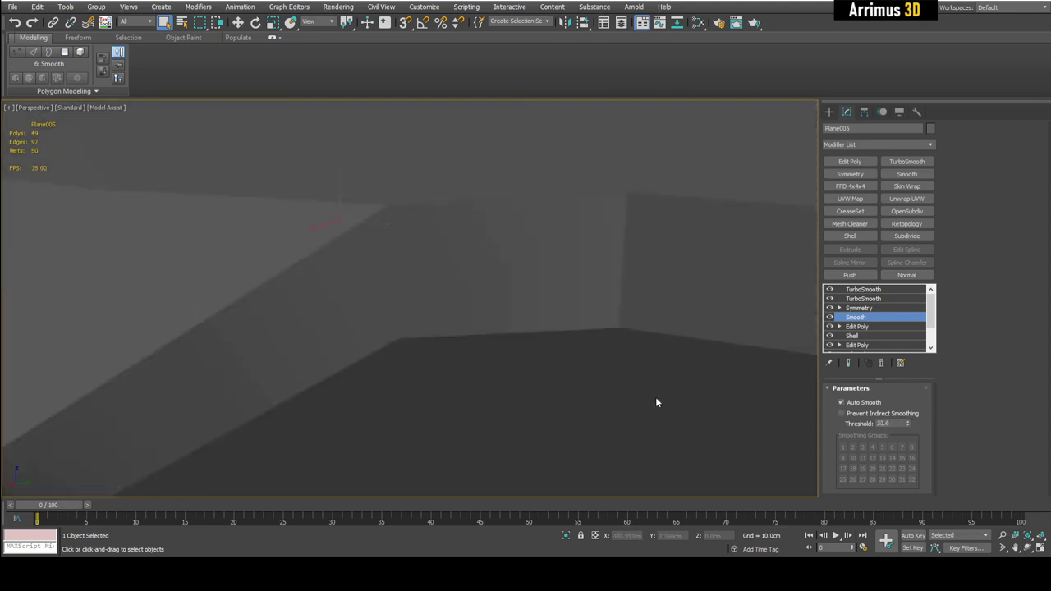
{"action": "key", "text": "F4"}
{"action": "middle_click_drag", "start_coordinate": [449, 311], "coordinate": [484, 289]}
{"action": "key", "text": "F4"}
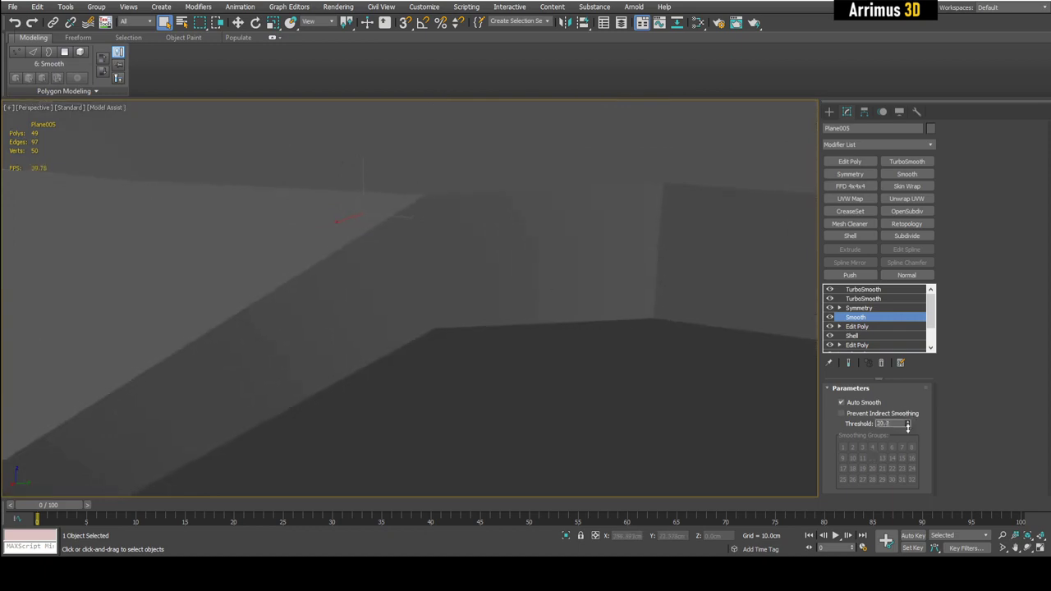
{"action": "scroll", "coordinate": [454, 275], "scroll_direction": "down", "scroll_amount": 5}
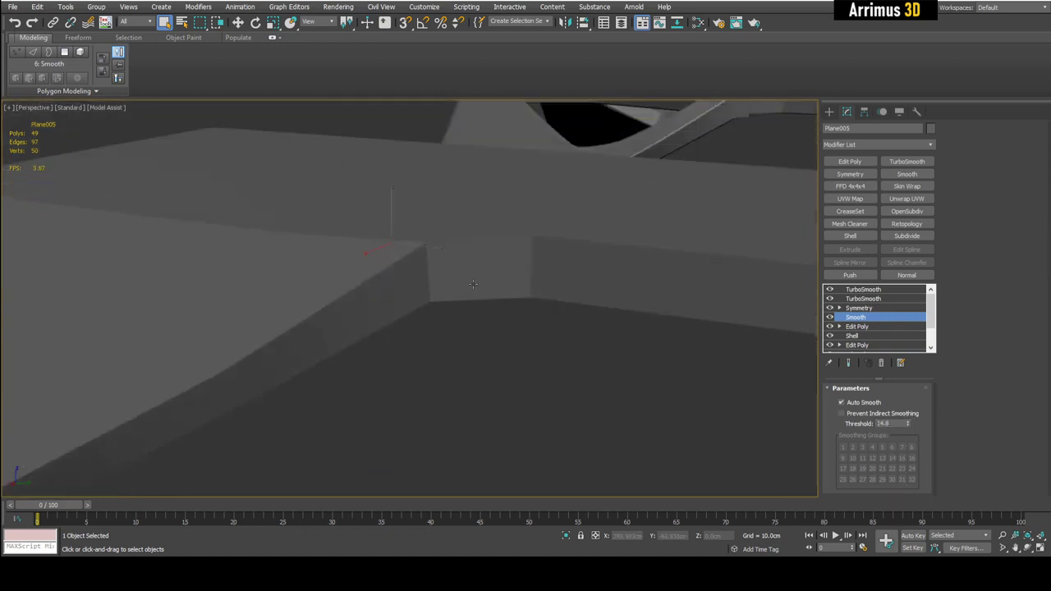
{"action": "middle_click_drag", "start_coordinate": [443, 275], "coordinate": [542, 322], "text": "alt"}
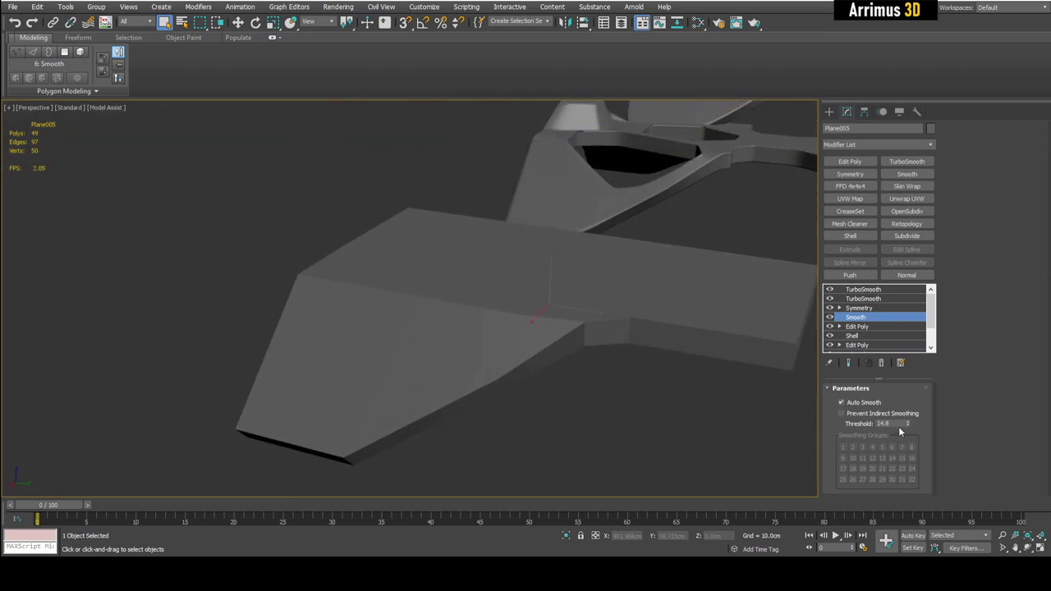
Set the Auto Smooth threshold to 1 and display the end result of the full modifier stack.
{"action": "double_click", "coordinate": [895, 425]}
{"action": "type", "text": "1"}
{"action": "key", "text": "Return"}
{"action": "middle_click_drag", "start_coordinate": [612, 373], "coordinate": [539, 325]}
{"action": "key", "text": "End"}
{"action": "scroll", "coordinate": [525, 354], "scroll_direction": "up", "scroll_amount": 4}
{"action": "scroll", "coordinate": [526, 355], "scroll_direction": "down", "scroll_amount": 4}
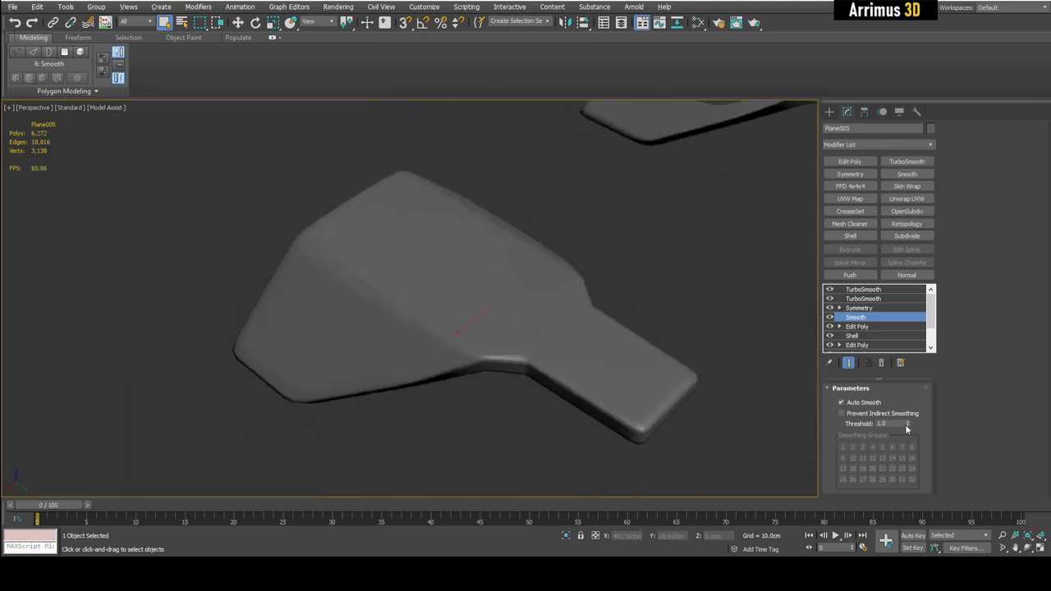
Set the Auto Smooth threshold to 30 and vary it to compare the rounding of the panel's corners.
{"action": "type", "text": "30"}
{"action": "key", "text": "Return"}
{"action": "middle_click_drag", "start_coordinate": [701, 381], "coordinate": [603, 366], "text": "alt"}
{"action": "scroll", "coordinate": [603, 365], "scroll_direction": "up", "scroll_amount": 3}
{"action": "left_click_drag", "start_coordinate": [907, 424], "coordinate": [911, 442]}
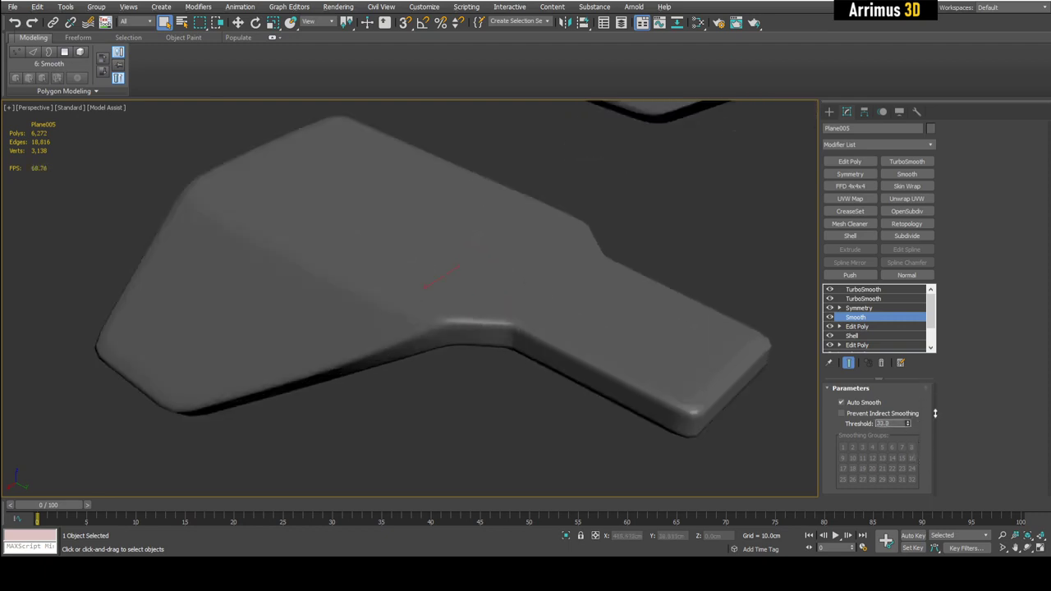
{"action": "scroll", "coordinate": [575, 328], "scroll_direction": "down", "scroll_amount": 3}
{"action": "middle_click_drag", "start_coordinate": [579, 332], "coordinate": [615, 345], "text": "alt"}
In the Edit Poly below the Shell, cut an edge across the end polygon of the downturned flange.
{"action": "key", "text": "F4"}
{"action": "left_click", "coordinate": [874, 346]}
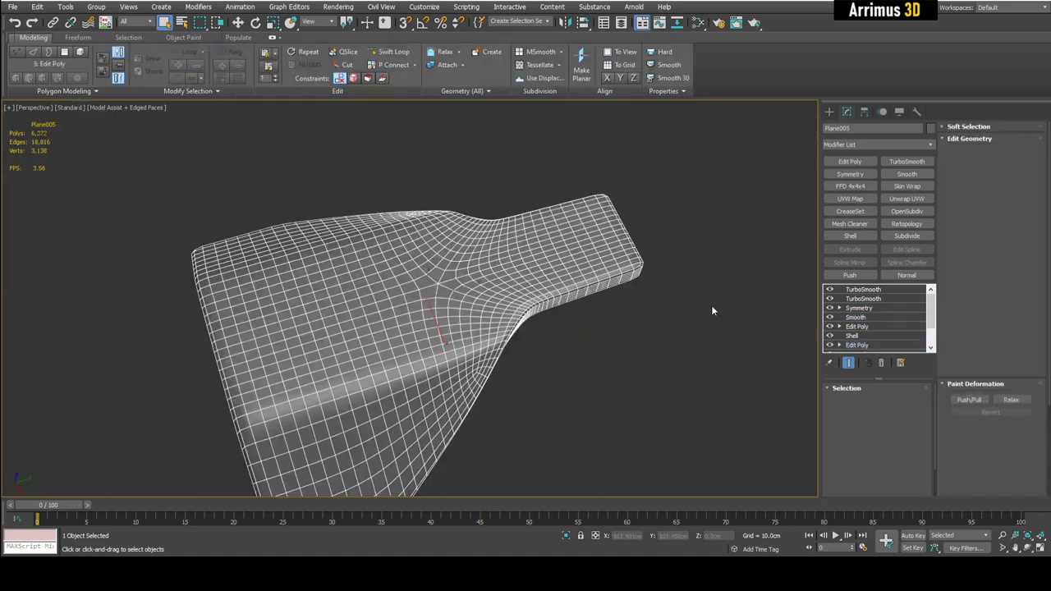
{"action": "key", "text": "1"}
{"action": "key", "text": "w"}
{"action": "scroll", "coordinate": [462, 283], "scroll_direction": "down", "scroll_amount": 4}
{"action": "middle_click_drag", "start_coordinate": [462, 282], "coordinate": [492, 340], "text": "alt"}
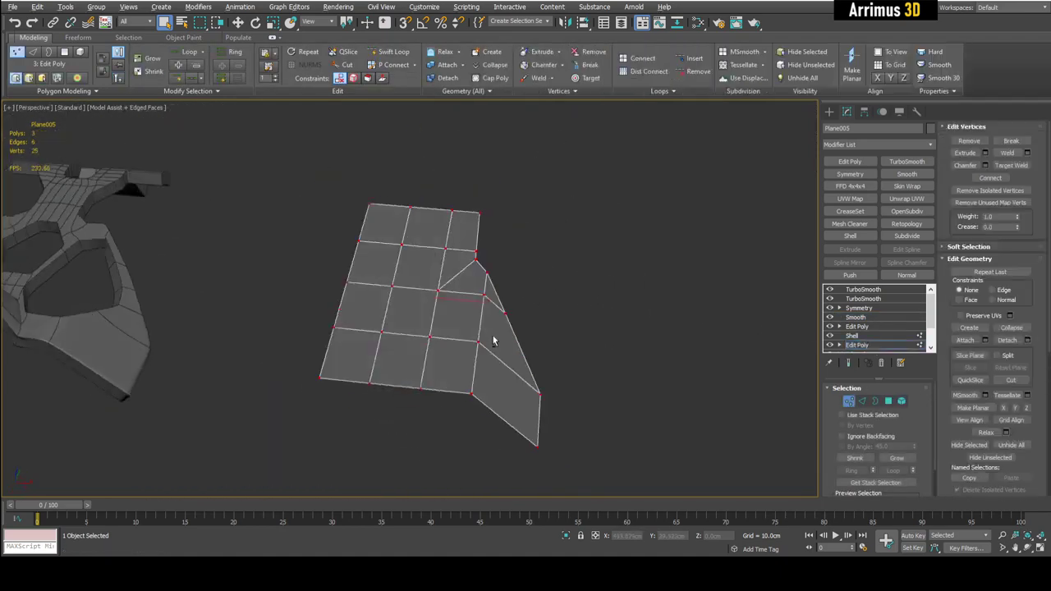
{"action": "left_click_drag", "start_coordinate": [492, 297], "coordinate": [550, 299]}
{"action": "middle_click_drag", "start_coordinate": [551, 297], "coordinate": [525, 329], "text": "alt"}
{"action": "scroll", "coordinate": [541, 328], "scroll_direction": "up", "scroll_amount": 5}
{"action": "key", "text": "alt+c"}
{"action": "middle_click_drag", "start_coordinate": [577, 427], "coordinate": [564, 378]}
{"action": "left_click", "coordinate": [575, 431]}
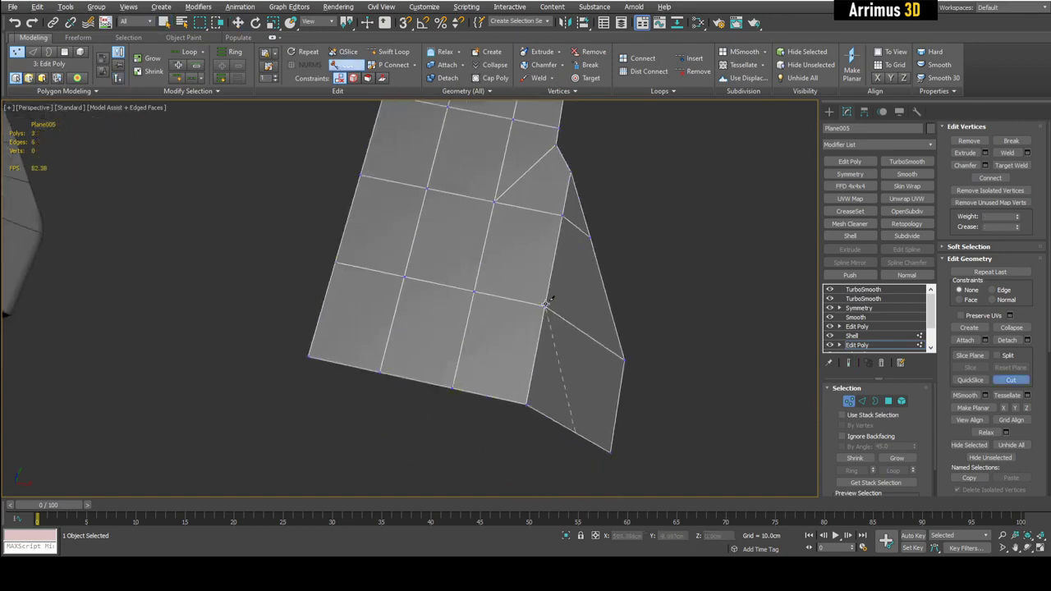
Inset the flange polygons into a stepped recess and delete the centre polygons to open a hexagonal hole.
{"action": "left_click_drag", "start_coordinate": [529, 421], "coordinate": [535, 425]}
{"action": "key", "text": "Delete"}
{"action": "middle_click_drag", "start_coordinate": [535, 353], "coordinate": [574, 273], "text": "alt"}
{"action": "key", "text": "4"}
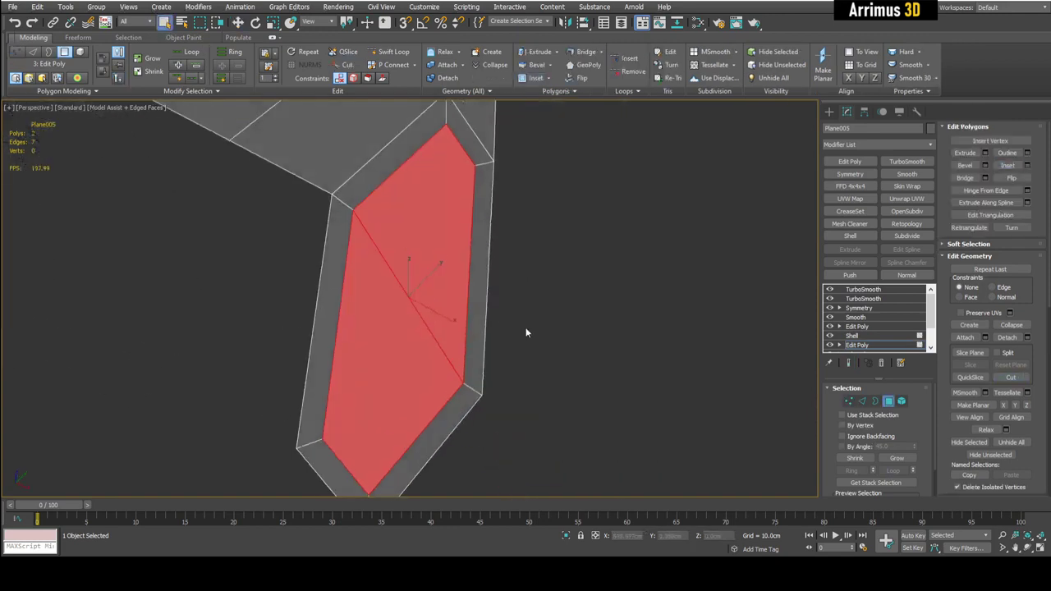
{"action": "scroll", "coordinate": [422, 286], "scroll_direction": "down", "scroll_amount": 2}
{"action": "middle_click_drag", "start_coordinate": [422, 287], "coordinate": [431, 286], "text": "alt"}
{"action": "left_click_drag", "start_coordinate": [431, 285], "coordinate": [431, 279]}
{"action": "key", "text": "Delete"}
Cut a narrow bent strip inward from the panel's straight end edge and delete its polygons to open a slot.
{"action": "middle_click_drag", "start_coordinate": [431, 279], "coordinate": [460, 236], "text": "alt"}
{"action": "key", "text": "shift+e"}
{"action": "key", "text": "shift+e"}
{"action": "key", "text": "alt+c"}
{"action": "right_click", "coordinate": [486, 328]}
{"action": "scroll", "coordinate": [487, 321], "scroll_direction": "up", "scroll_amount": 3}
{"action": "left_click", "coordinate": [480, 283]}
{"action": "left_click", "coordinate": [490, 335], "text": "ctrl"}
{"action": "key", "text": "Delete"}
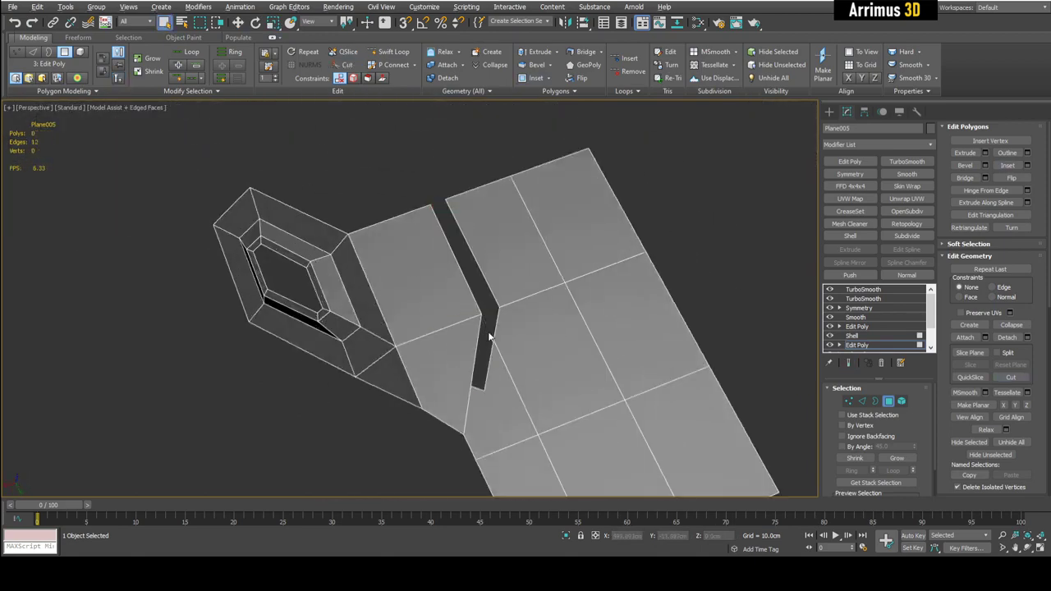
Adjust the vertices and cut connecting edges around the inner end of the slot.
{"action": "key", "text": "shift+e"}
{"action": "key", "text": "shift+e"}
{"action": "key", "text": "1"}
{"action": "left_click_drag", "start_coordinate": [488, 404], "coordinate": [498, 338]}
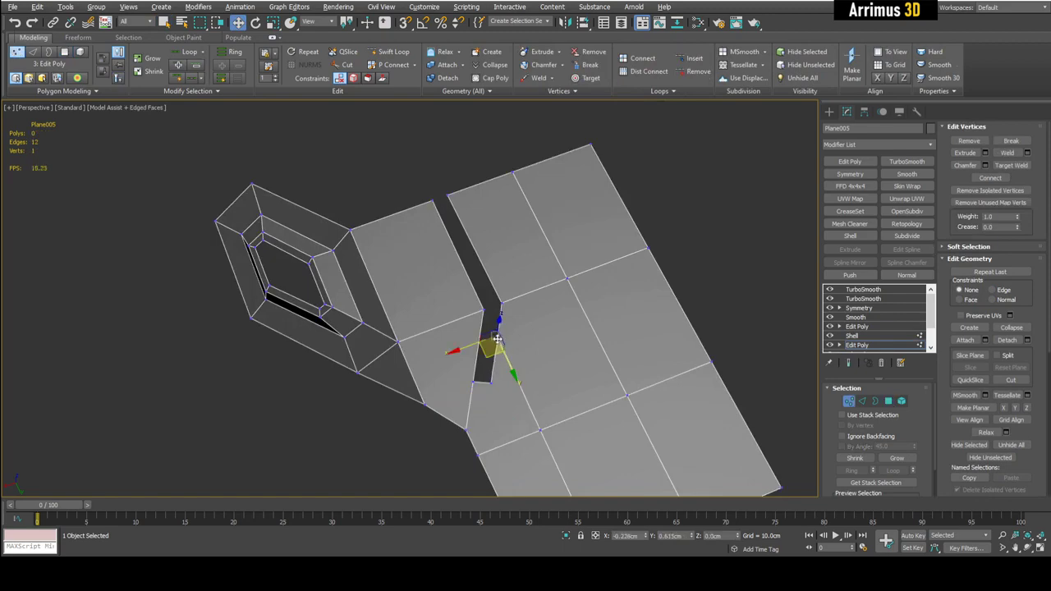
{"action": "key", "text": "q"}
{"action": "key", "text": "shift+e"}
{"action": "left_click", "coordinate": [545, 350]}
{"action": "middle_click_drag", "start_coordinate": [497, 339], "coordinate": [474, 268], "text": "alt"}
{"action": "key", "text": "shift+e"}
{"action": "scroll", "coordinate": [487, 327], "scroll_direction": "up", "scroll_amount": 3}
{"action": "middle_click_drag", "start_coordinate": [488, 331], "coordinate": [526, 215]}
{"action": "key", "text": "alt+1"}
{"action": "left_click", "coordinate": [498, 351]}
{"action": "key", "text": "w"}
{"action": "key", "text": "shift+e"}
{"action": "scroll", "coordinate": [533, 333], "scroll_direction": "down", "scroll_amount": 3}
Examine the smoothed panel with its bent slots and recessed flange opening in the full stack result.
{"action": "key", "text": "q"}
{"action": "key", "text": "2"}
{"action": "scroll", "coordinate": [537, 283], "scroll_direction": "up", "scroll_amount": 3}
{"action": "scroll", "coordinate": [500, 234], "scroll_direction": "down", "scroll_amount": 4}
{"action": "middle_click_drag", "start_coordinate": [456, 251], "coordinate": [479, 268], "text": "alt"}
{"action": "scroll", "coordinate": [468, 252], "scroll_direction": "up", "scroll_amount": 2}
{"action": "mouse_move", "coordinate": [478, 268]}
{"action": "middle_mouse_down"}
{"action": "mouse_move", "coordinate": [483, 302]}
{"action": "mouse_move", "coordinate": [483, 284]}
{"action": "middle_mouse_up"}
{"action": "middle_click_drag", "start_coordinate": [403, 355], "coordinate": [501, 286], "text": "alt"}
{"action": "scroll", "coordinate": [489, 287], "scroll_direction": "down", "scroll_amount": 4}
{"action": "scroll", "coordinate": [490, 283], "scroll_direction": "up", "scroll_amount": 2}
Lower the Smooth modifier's Auto Smooth threshold to 1.0 to sharpen the recess and slot edges.
{"action": "left_click", "coordinate": [854, 317]}
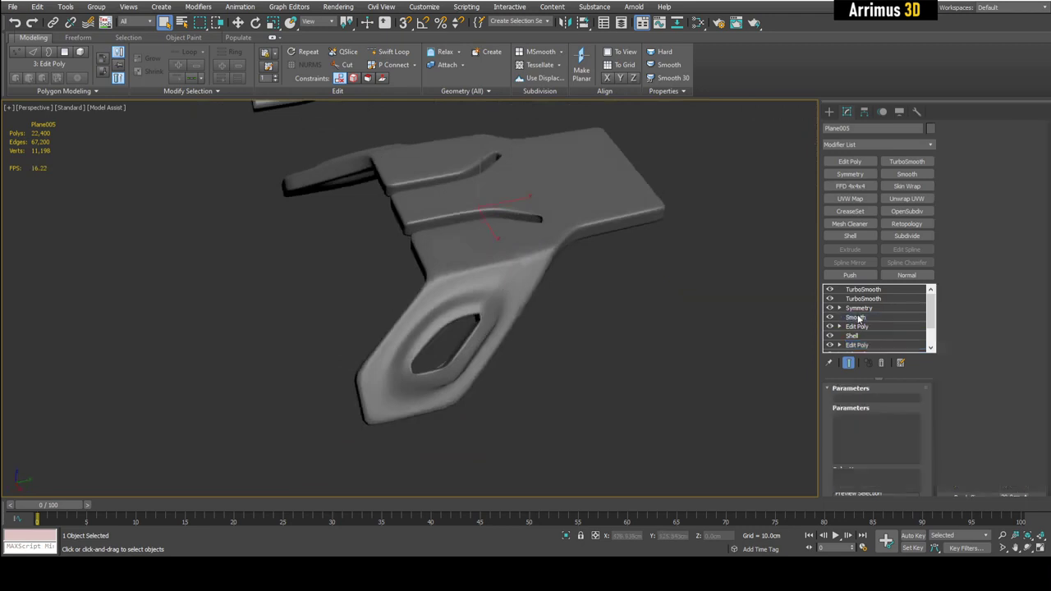
{"action": "scroll", "coordinate": [801, 331], "scroll_direction": "up", "scroll_amount": 4}
{"action": "left_click_drag", "start_coordinate": [908, 430], "coordinate": [915, 525]}
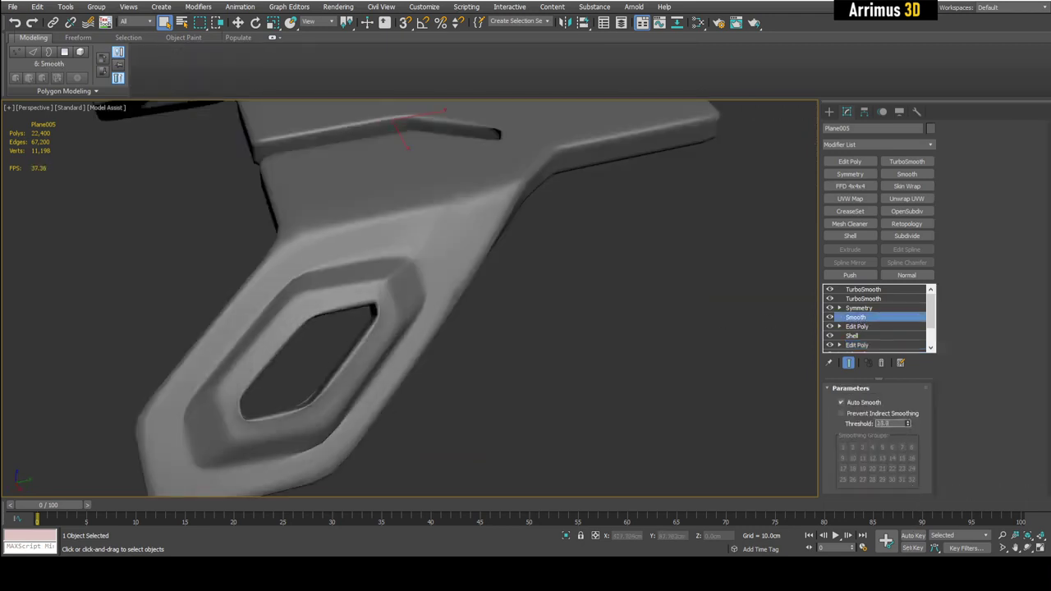
{"action": "scroll", "coordinate": [373, 312], "scroll_direction": "down", "scroll_amount": 2}
{"action": "middle_click_drag", "start_coordinate": [374, 312], "coordinate": [452, 300], "text": "alt"}
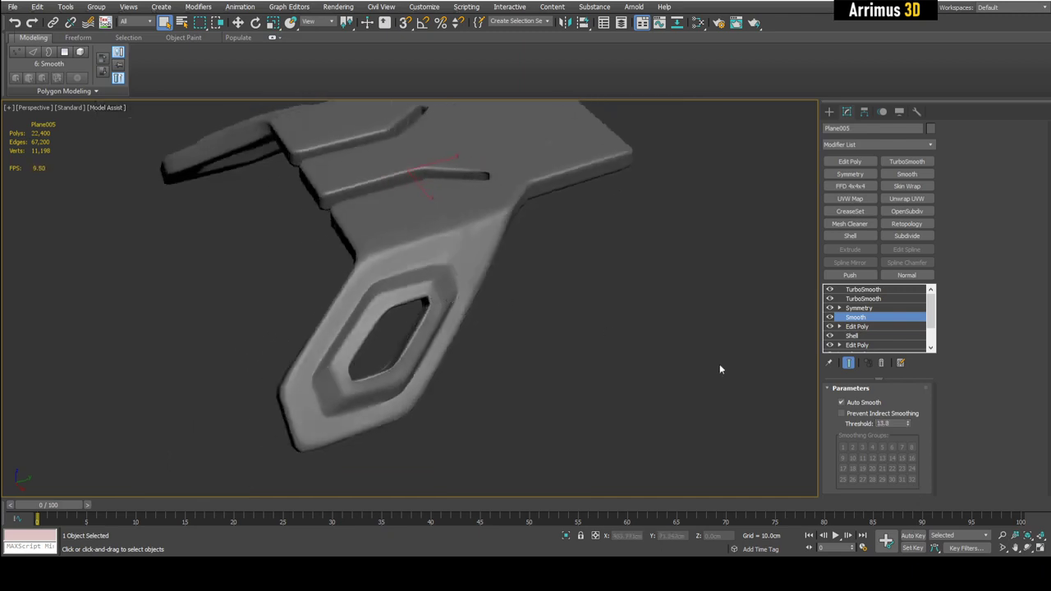
{"action": "left_click_drag", "start_coordinate": [916, 468], "coordinate": [920, 522]}
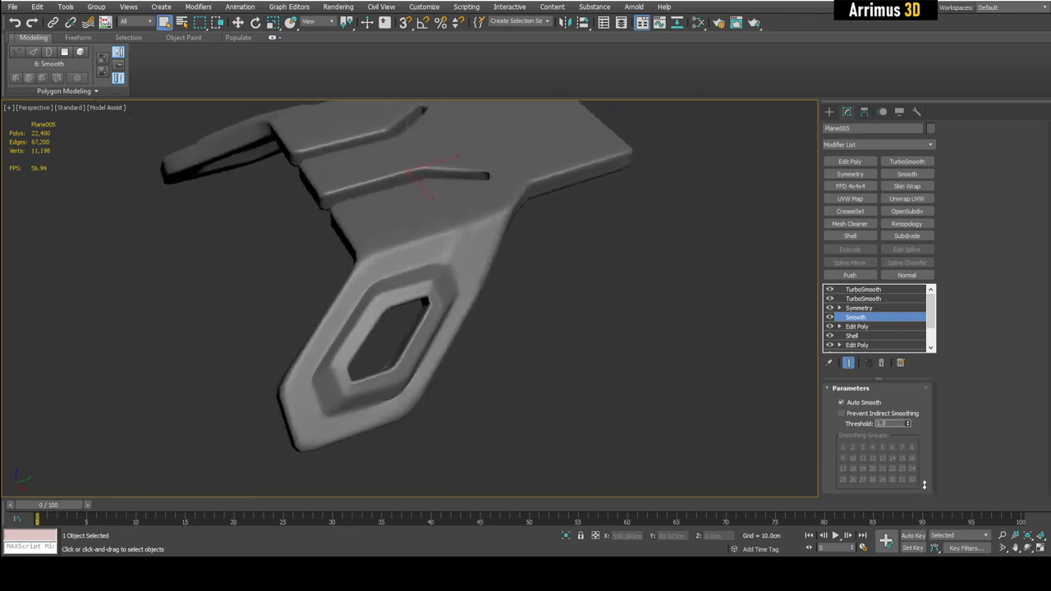
{"action": "left_click_drag", "start_coordinate": [614, 355], "coordinate": [581, 356], "text": "alt"}
{"action": "mouse_move", "coordinate": [582, 356]}
{"action": "middle_mouse_down", "text": "alt"}
{"action": "mouse_move", "coordinate": [506, 363]}
{"action": "mouse_move", "coordinate": [603, 357]}
{"action": "mouse_move", "coordinate": [591, 347]}
{"action": "mouse_move", "coordinate": [566, 355]}
{"action": "middle_mouse_up", "text": "alt"}
Raise the lower TurboSmooth to 3 iterations for tighter edges on the panel.
{"action": "scroll", "coordinate": [566, 355], "scroll_direction": "up", "scroll_amount": 4}
{"action": "left_click", "coordinate": [872, 299]}
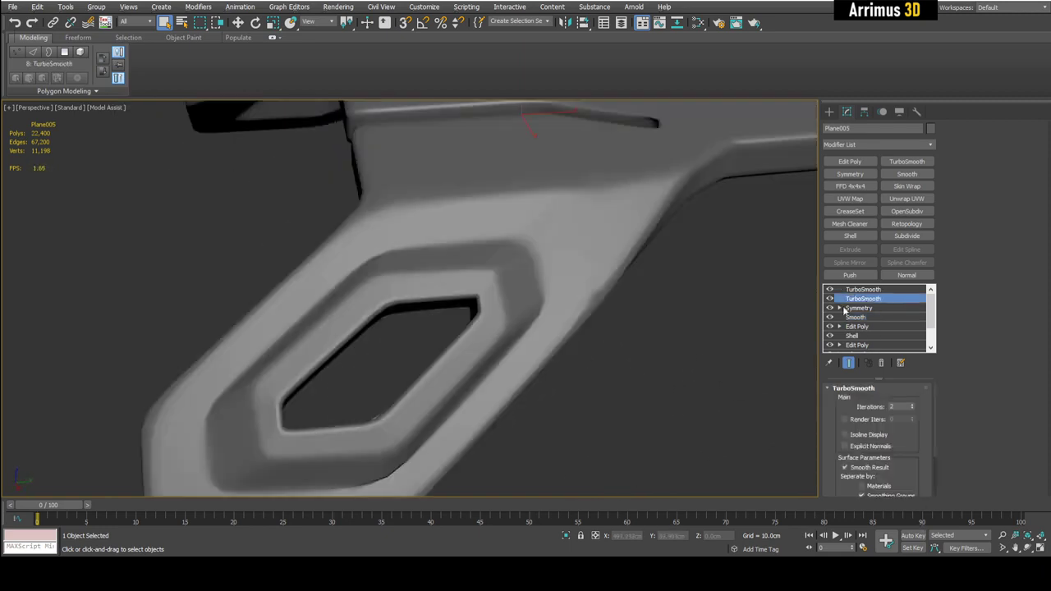
{"action": "scroll", "coordinate": [680, 363], "scroll_direction": "down", "scroll_amount": 4}
{"action": "middle_click_drag", "start_coordinate": [680, 367], "coordinate": [703, 372], "text": "alt"}
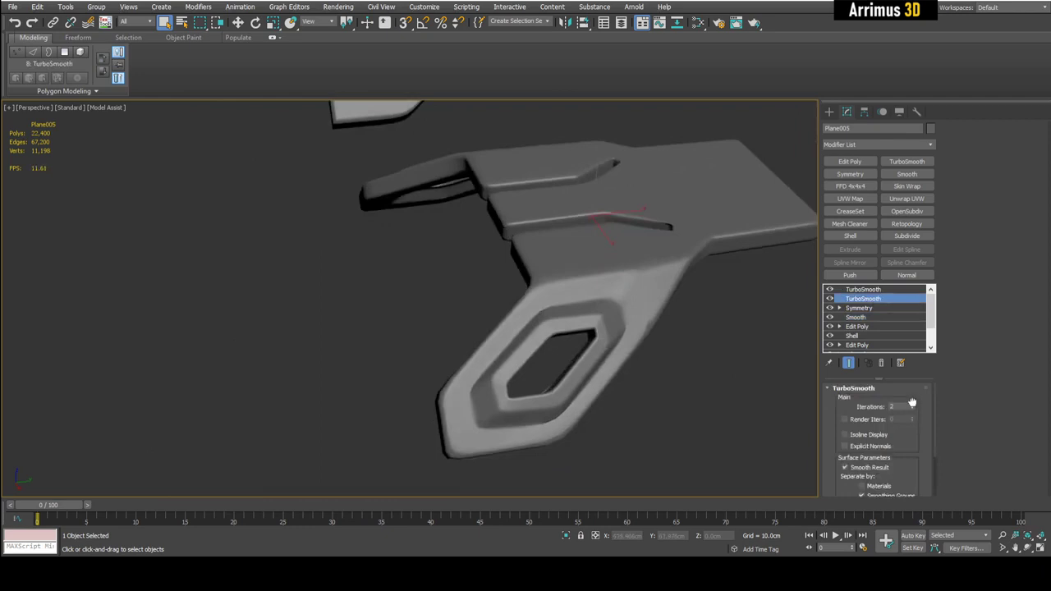
{"action": "left_click", "coordinate": [912, 404]}
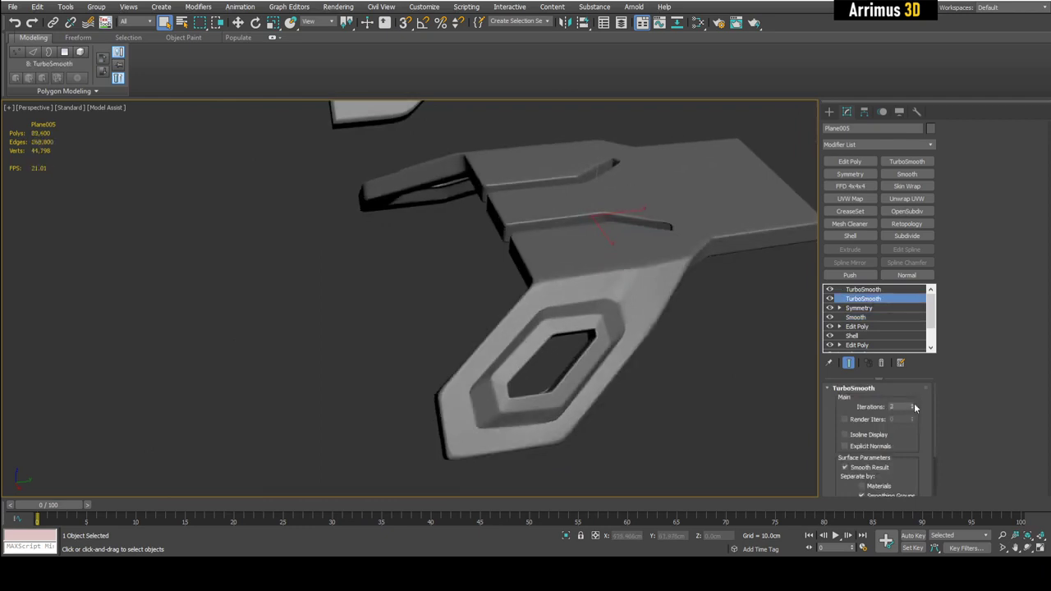
{"action": "middle_click_drag", "start_coordinate": [693, 359], "coordinate": [594, 356], "text": "alt"}
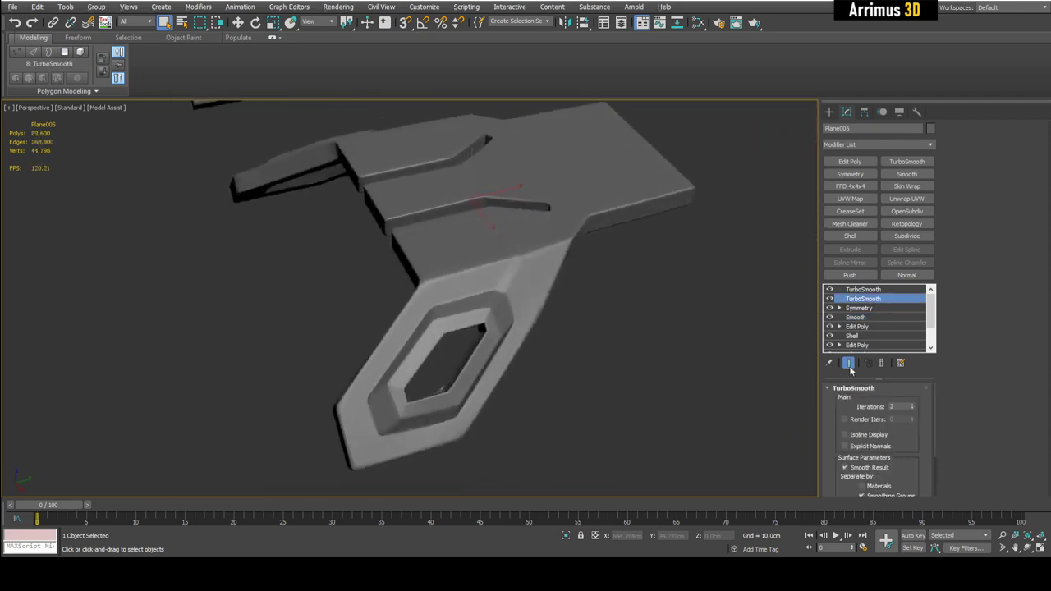
Set the lower TurboSmooth's iterations to 1 for softer, rounder edges.
{"action": "left_click_drag", "start_coordinate": [910, 411], "coordinate": [908, 406]}
{"action": "left_click", "coordinate": [912, 405]}
{"action": "left_click", "coordinate": [913, 404]}
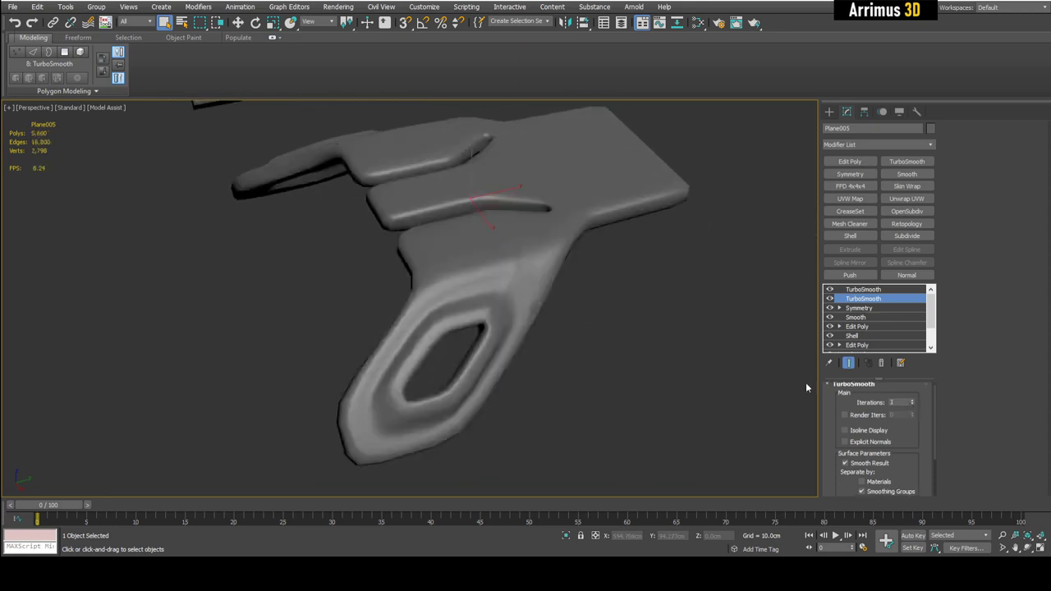
Set the lower TurboSmooth's iterations to 2 to bring back firmer edges on the panel.
{"action": "middle_click_drag", "start_coordinate": [586, 328], "coordinate": [807, 358], "text": "alt"}
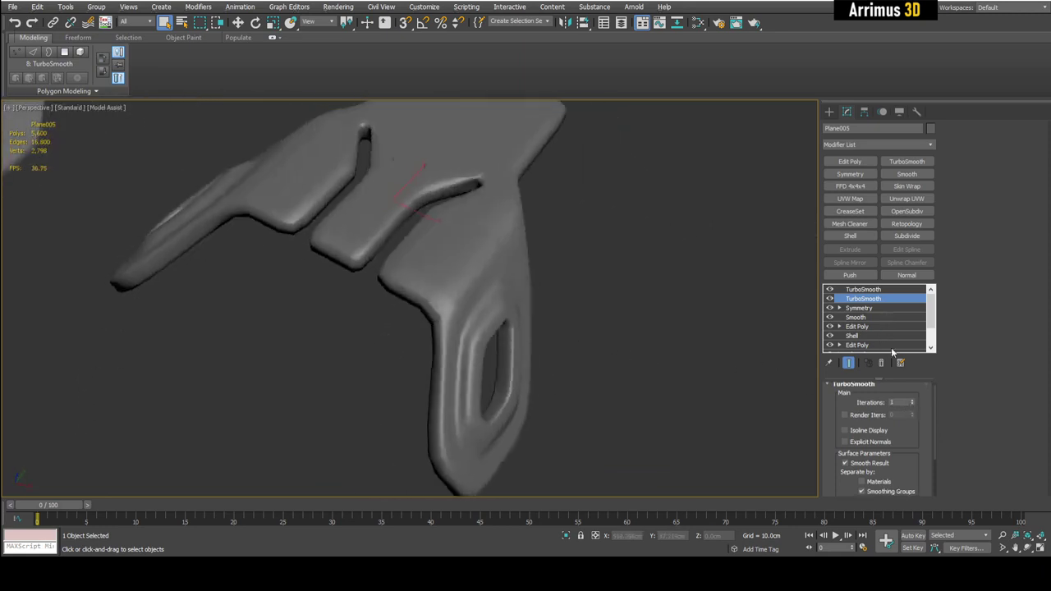
{"action": "left_click", "coordinate": [913, 401]}
{"action": "middle_click_drag", "start_coordinate": [730, 369], "coordinate": [650, 345], "text": "alt"}
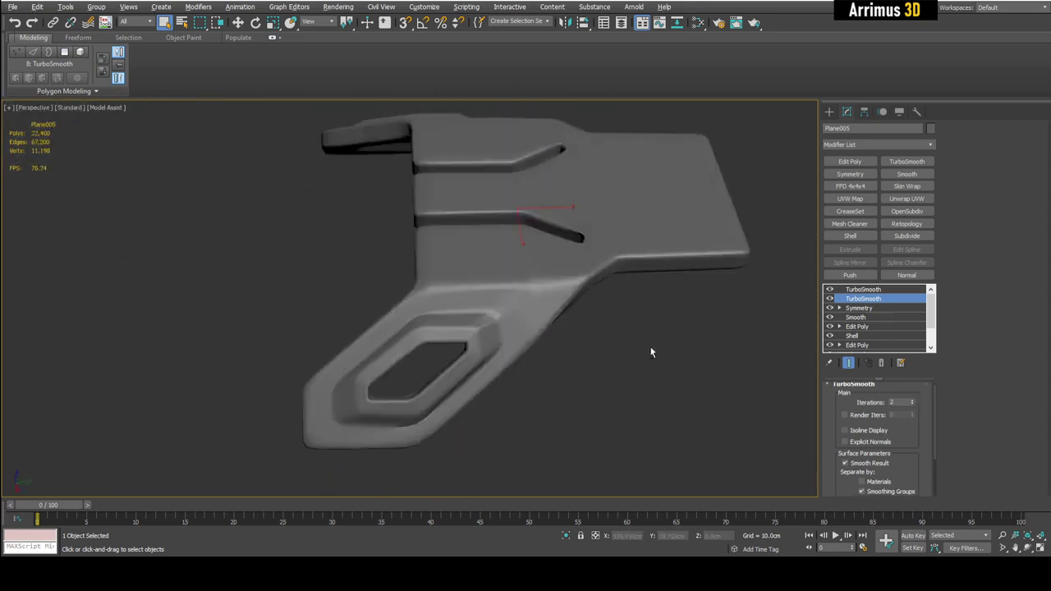
Insert an edge loop near the side flange in the base Edit Poly beneath the Shell modifier using Swift Loop.
{"action": "left_click", "coordinate": [856, 344]}
{"action": "key", "text": "1"}
{"action": "key", "text": "F4"}
{"action": "scroll", "coordinate": [492, 340], "scroll_direction": "up", "scroll_amount": 2}
{"action": "key", "text": "alt+1"}
{"action": "left_click", "coordinate": [474, 364]}
Delete the piece at the panel's side corner to leave a diagonal edge beside the flange.
{"action": "key", "text": "F4"}
{"action": "key", "text": "q"}
{"action": "scroll", "coordinate": [476, 366], "scroll_direction": "down", "scroll_amount": 3}
{"action": "mouse_move", "coordinate": [481, 361]}
{"action": "middle_mouse_down", "text": "alt"}
{"action": "mouse_move", "coordinate": [474, 373]}
{"action": "mouse_move", "coordinate": [483, 341]}
{"action": "middle_mouse_up", "text": "alt"}
{"action": "key", "text": "F4"}
{"action": "key", "text": "w"}
{"action": "left_click", "coordinate": [541, 330]}
{"action": "key", "text": "Delete"}
Extend the panel's two end edges outward into a new row of polygons.
{"action": "double_click", "coordinate": [546, 273]}
{"action": "left_click_drag", "start_coordinate": [586, 243], "coordinate": [717, 268], "text": "shift"}
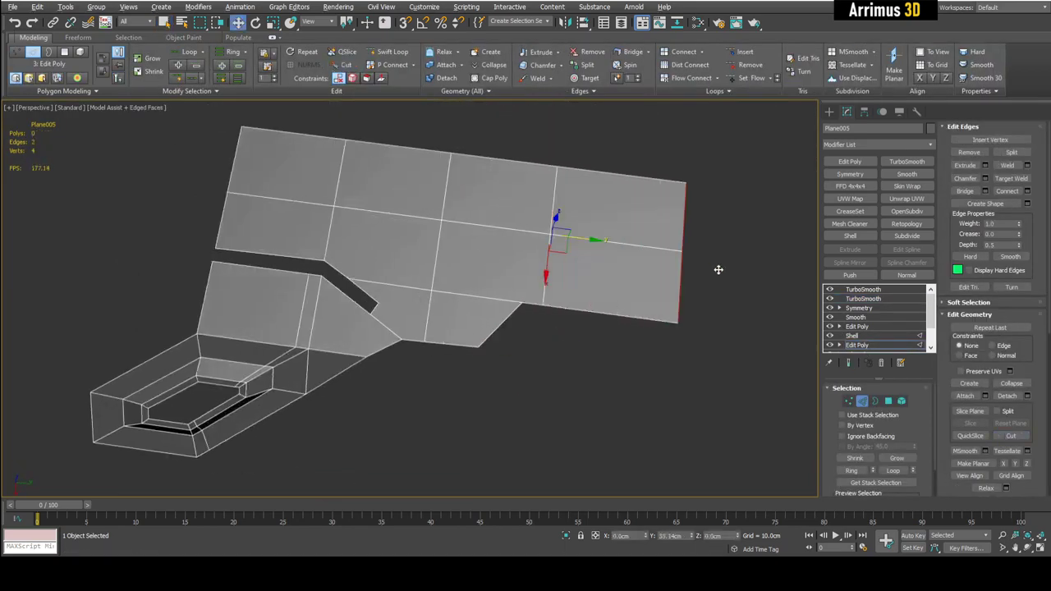
{"action": "middle_click_drag", "start_coordinate": [708, 297], "coordinate": [645, 284]}
Select the flange's outer edges and insert a lengthwise edge loop through the folded side strip.
{"action": "left_click", "coordinate": [550, 293]}
{"action": "middle_click_drag", "start_coordinate": [552, 295], "coordinate": [400, 305], "text": "alt"}
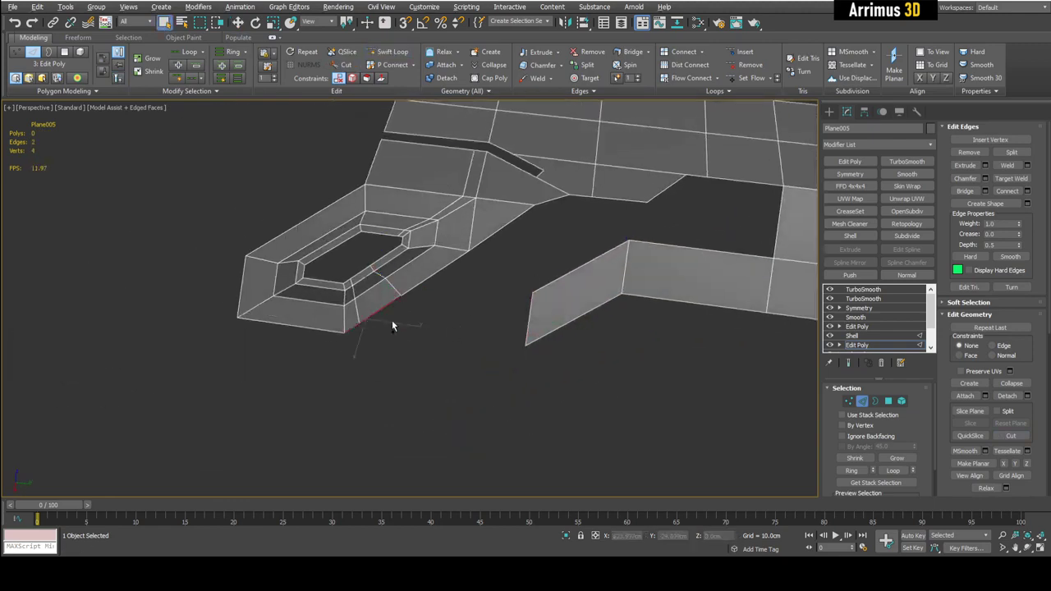
{"action": "key", "text": "alt+1"}
{"action": "left_click", "coordinate": [529, 323]}
{"action": "right_click", "coordinate": [530, 322]}
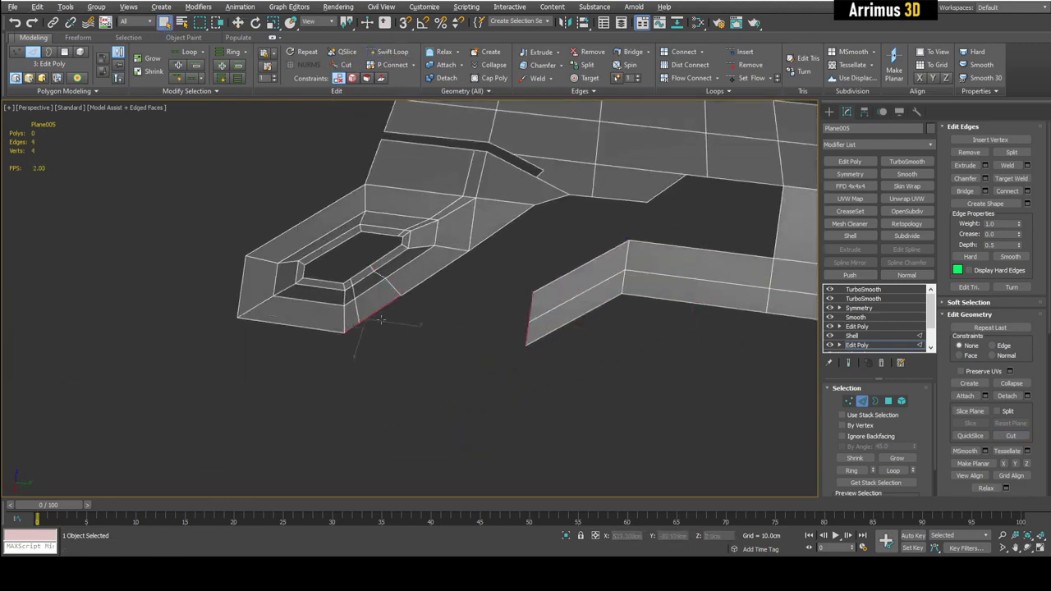
Bridge the side strip's open end to the flange's outer edges and adjust the position of the connecting geometry.
{"action": "key", "text": "ctrl+shift+b"}
{"action": "key", "text": "F4"}
{"action": "key", "text": "F4"}
{"action": "middle_click_drag", "start_coordinate": [611, 334], "coordinate": [474, 326], "text": "alt"}
{"action": "key", "text": "w"}
{"action": "key", "text": "F4"}
{"action": "left_click_drag", "start_coordinate": [476, 329], "coordinate": [501, 367]}
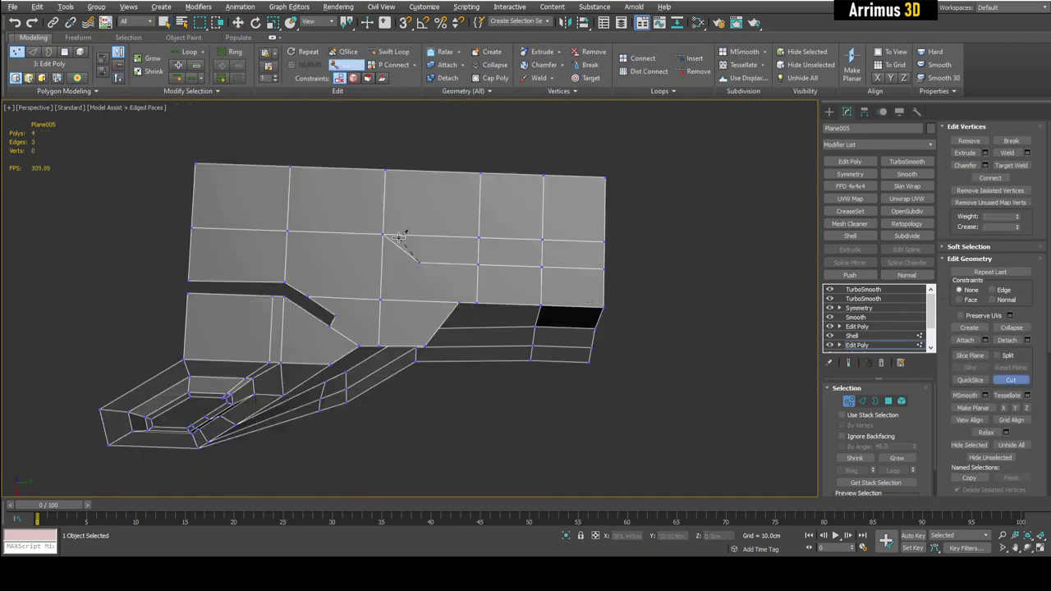
Delete the inner vertices of the panel's end section and cut an edge from the notch corner across the remaining panel.
{"action": "left_click_drag", "start_coordinate": [457, 165], "coordinate": [644, 246]}
{"action": "key", "text": "Delete"}
{"action": "key", "text": "alt+c"}
{"action": "left_click", "coordinate": [481, 259]}
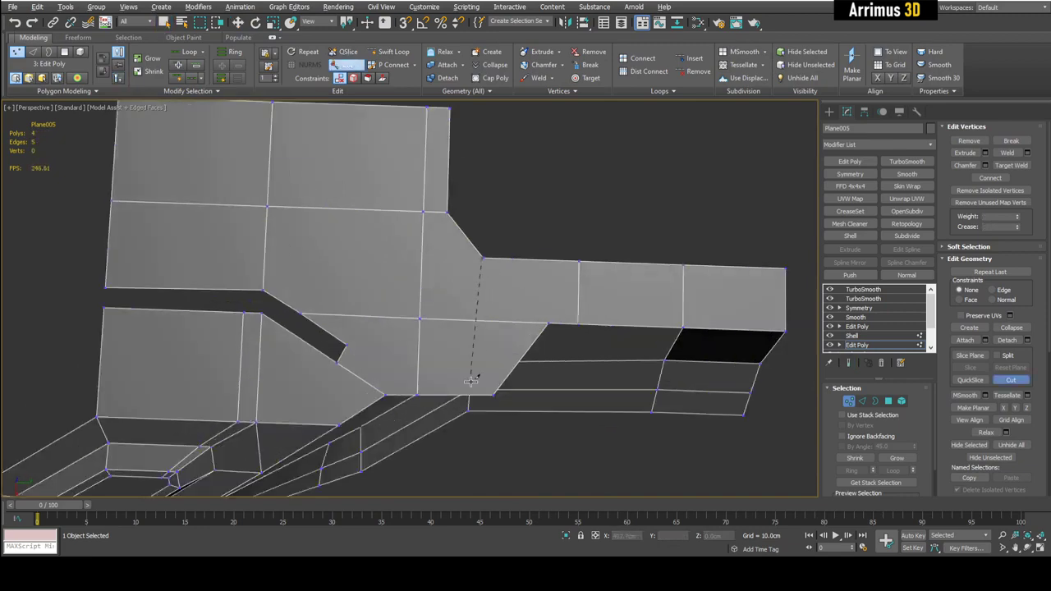
{"action": "left_click", "coordinate": [472, 380]}
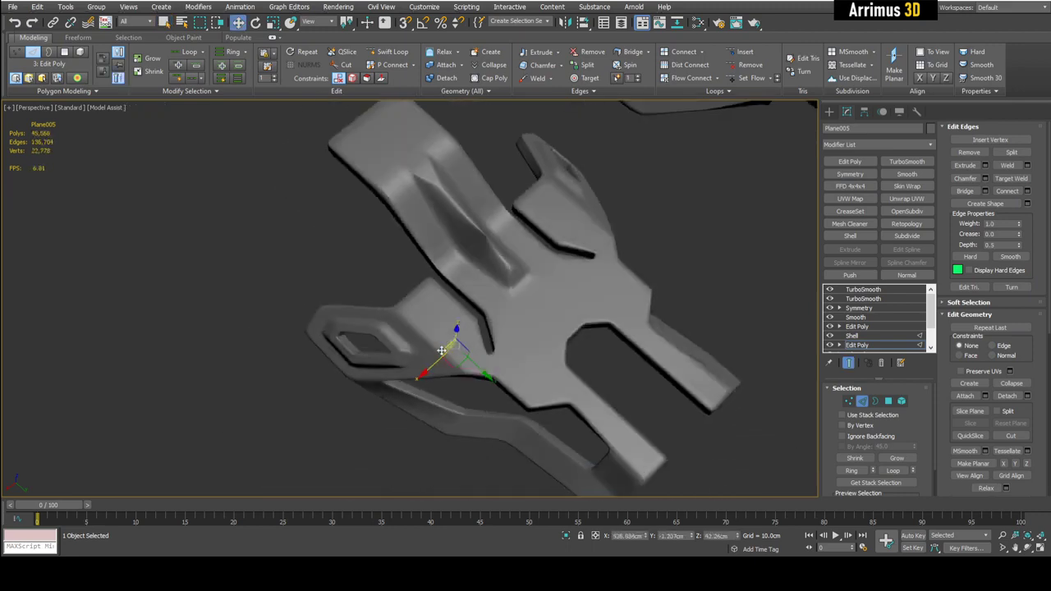
Examine the smoothed, mirrored panel and compare it with the row of other panel variations from several angles.
{"action": "middle_click_drag", "start_coordinate": [440, 350], "coordinate": [418, 371], "text": "alt"}
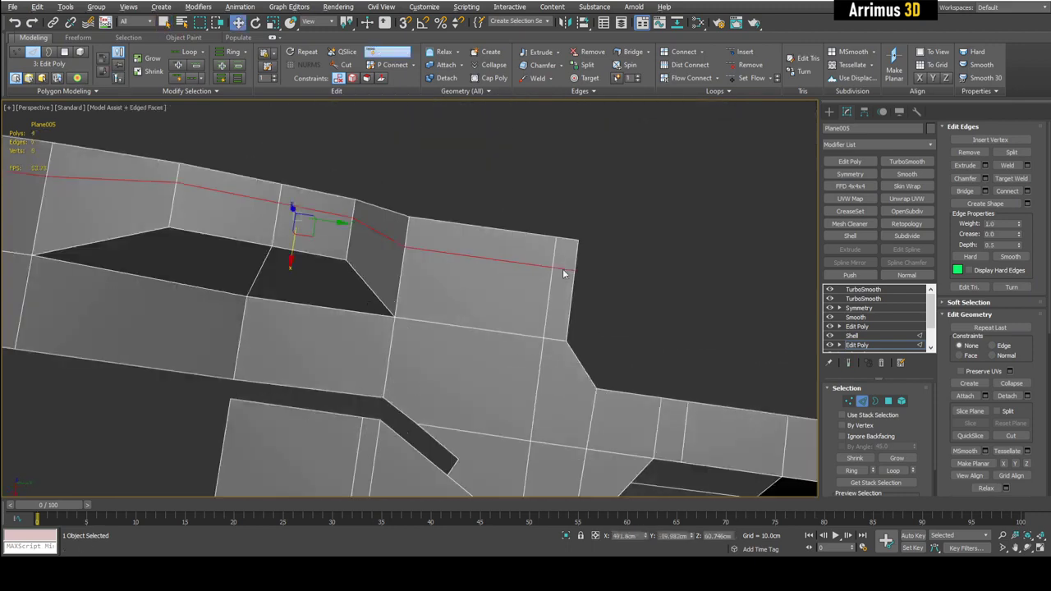
{"action": "left_click", "coordinate": [620, 247]}
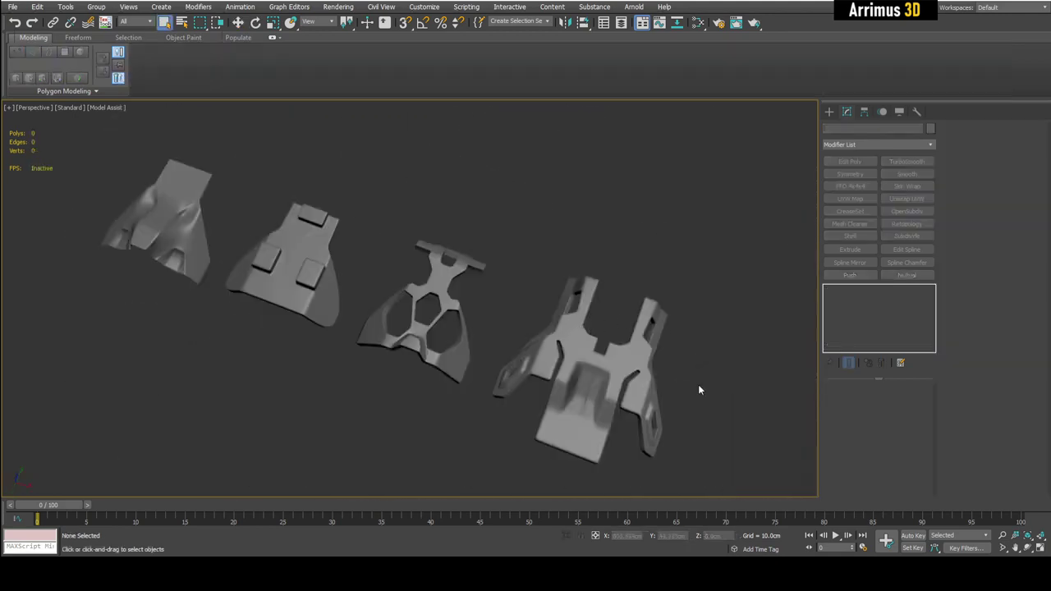
{"action": "middle_click_drag", "start_coordinate": [698, 384], "coordinate": [520, 367]}
{"action": "scroll", "coordinate": [661, 372], "scroll_direction": "up", "scroll_amount": 3}
{"action": "scroll", "coordinate": [522, 365], "scroll_direction": "down", "scroll_amount": 3}
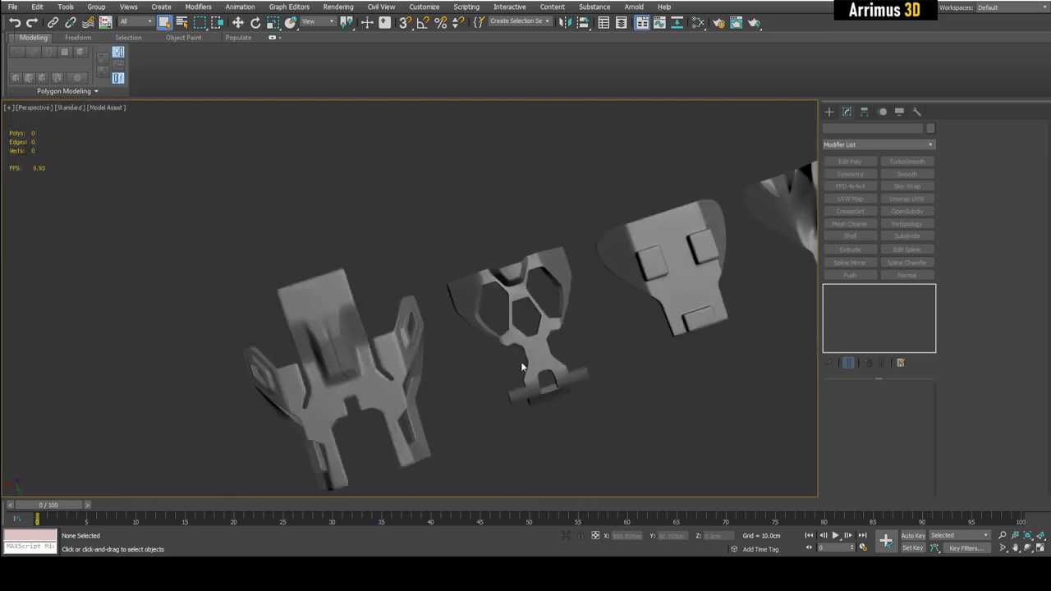
{"action": "middle_click_drag", "start_coordinate": [598, 319], "coordinate": [512, 337]}
{"action": "middle_click_drag", "start_coordinate": [562, 298], "coordinate": [636, 333], "text": "alt"}
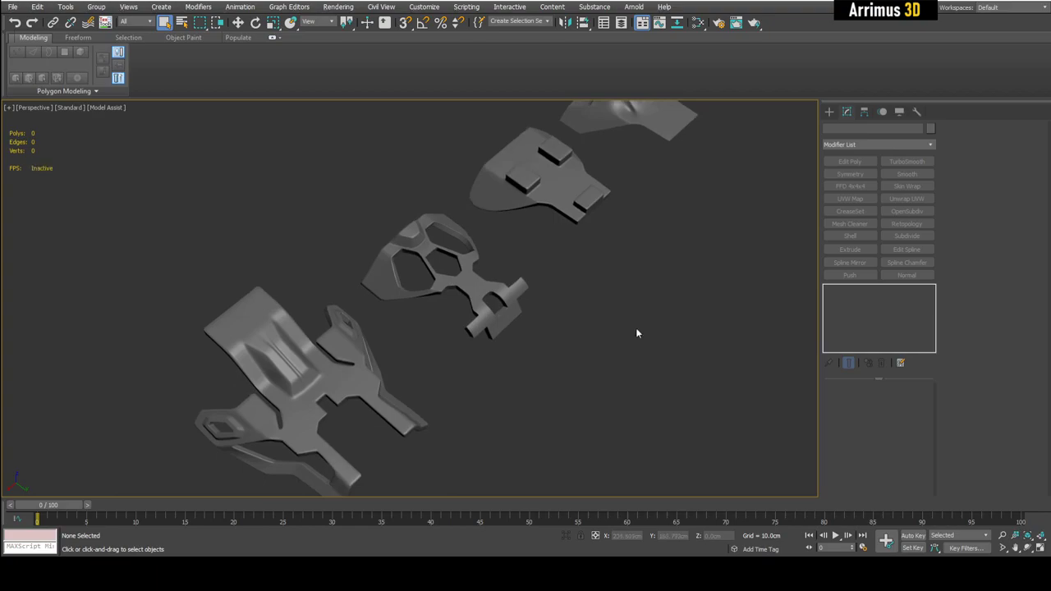